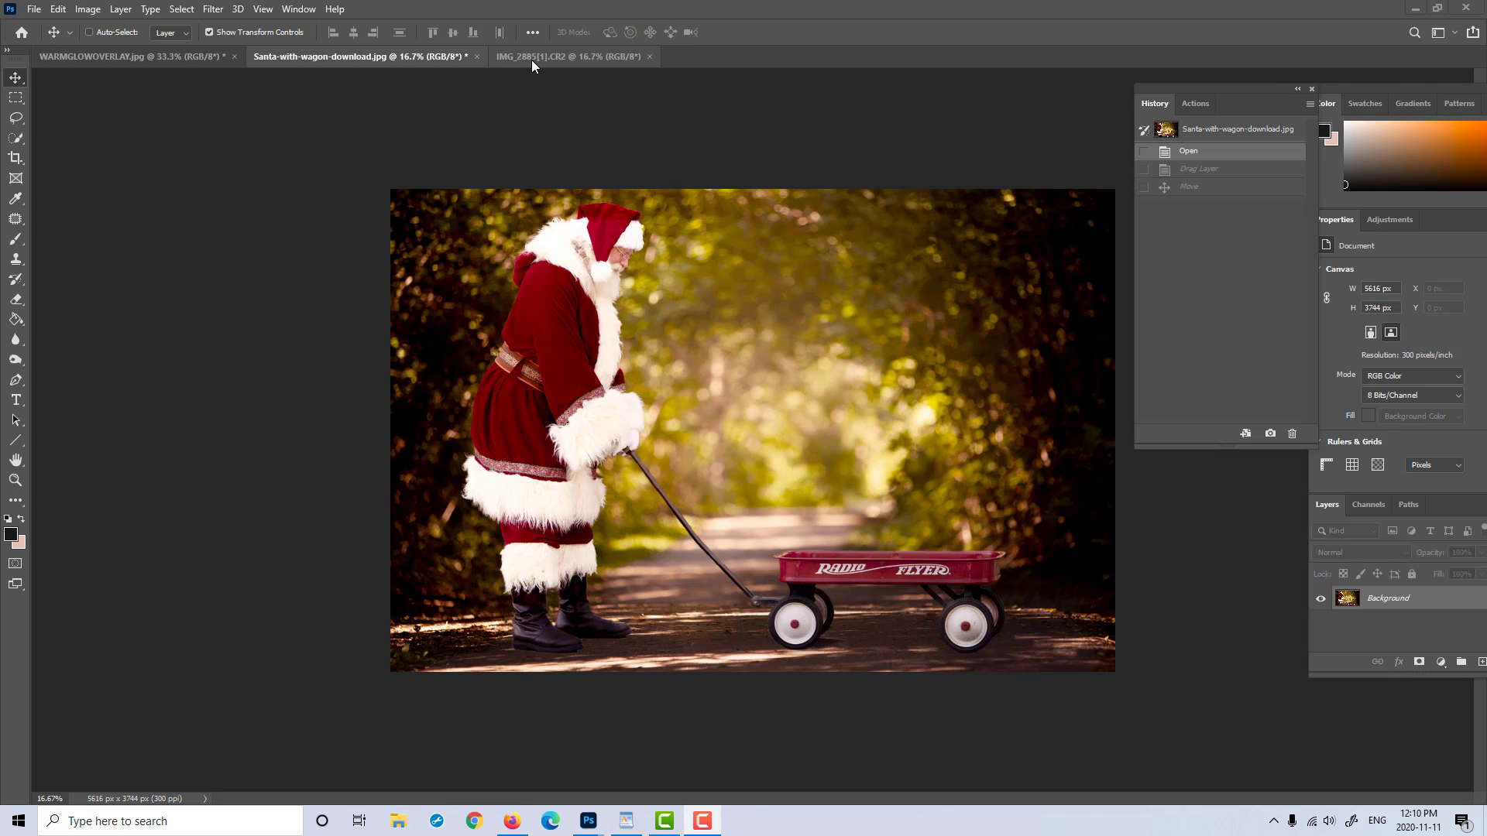
# Step: Compare the seated boy in IMG_2885[1].CR2 with the wagon scene in Santa-with-wagon-download.jpg
pyautogui.click(531, 58)
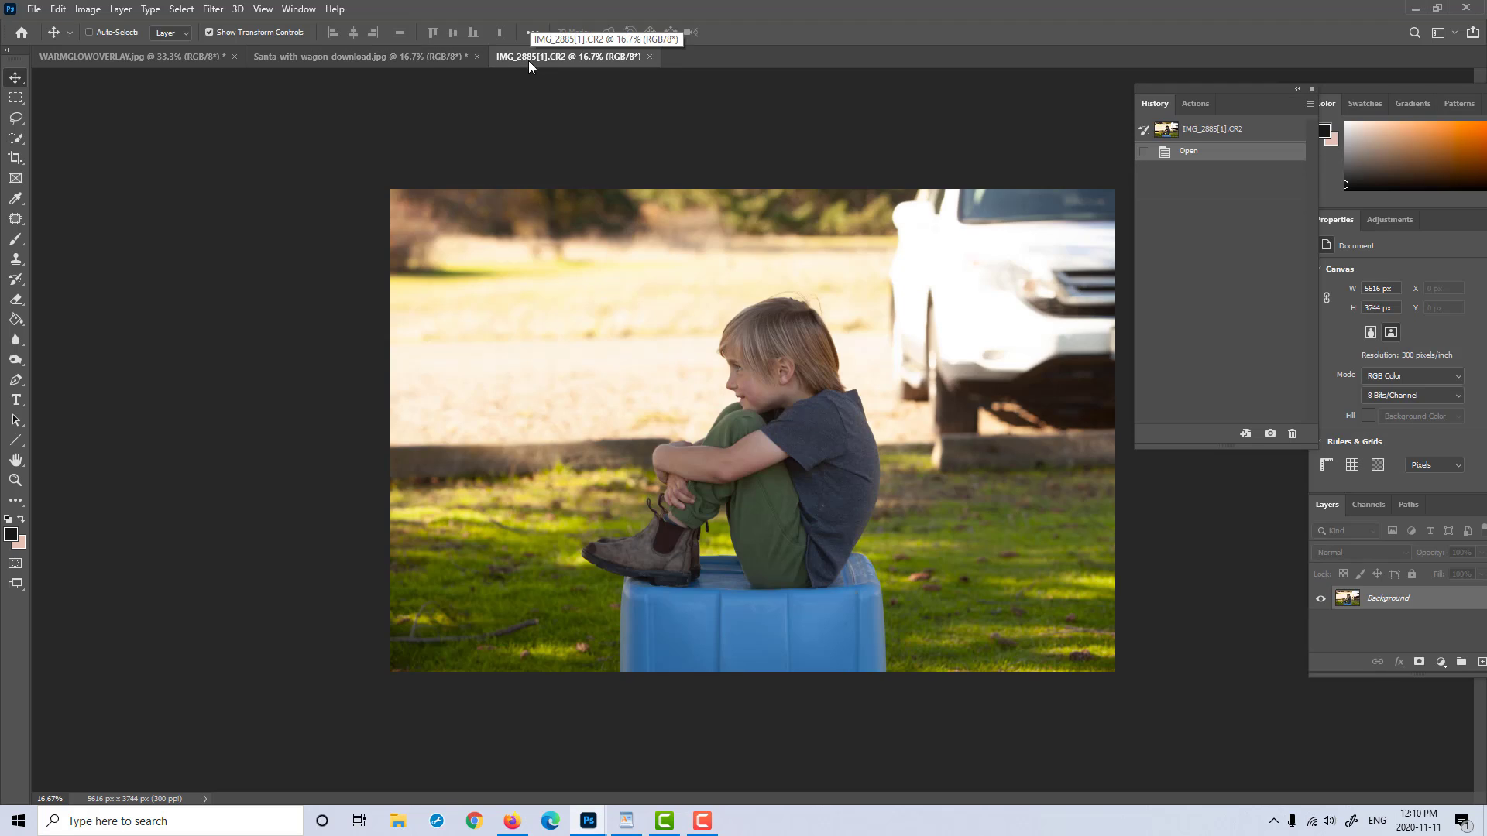
pyautogui.click(25, 480)
pyautogui.moveTo(882, 432); pyautogui.dragTo(896, 425)
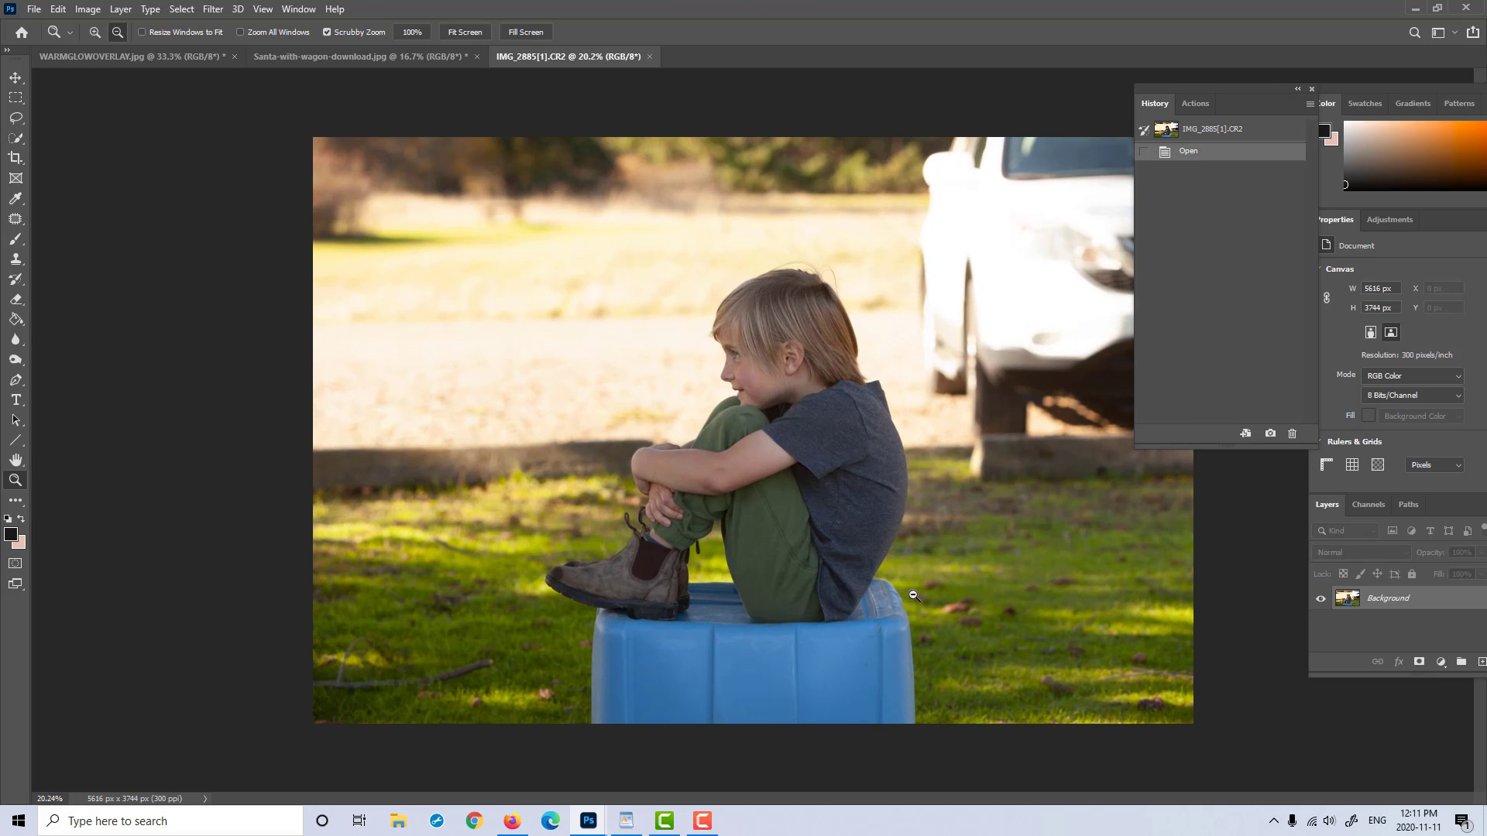
pyautogui.moveTo(973, 548); pyautogui.dragTo(957, 551)
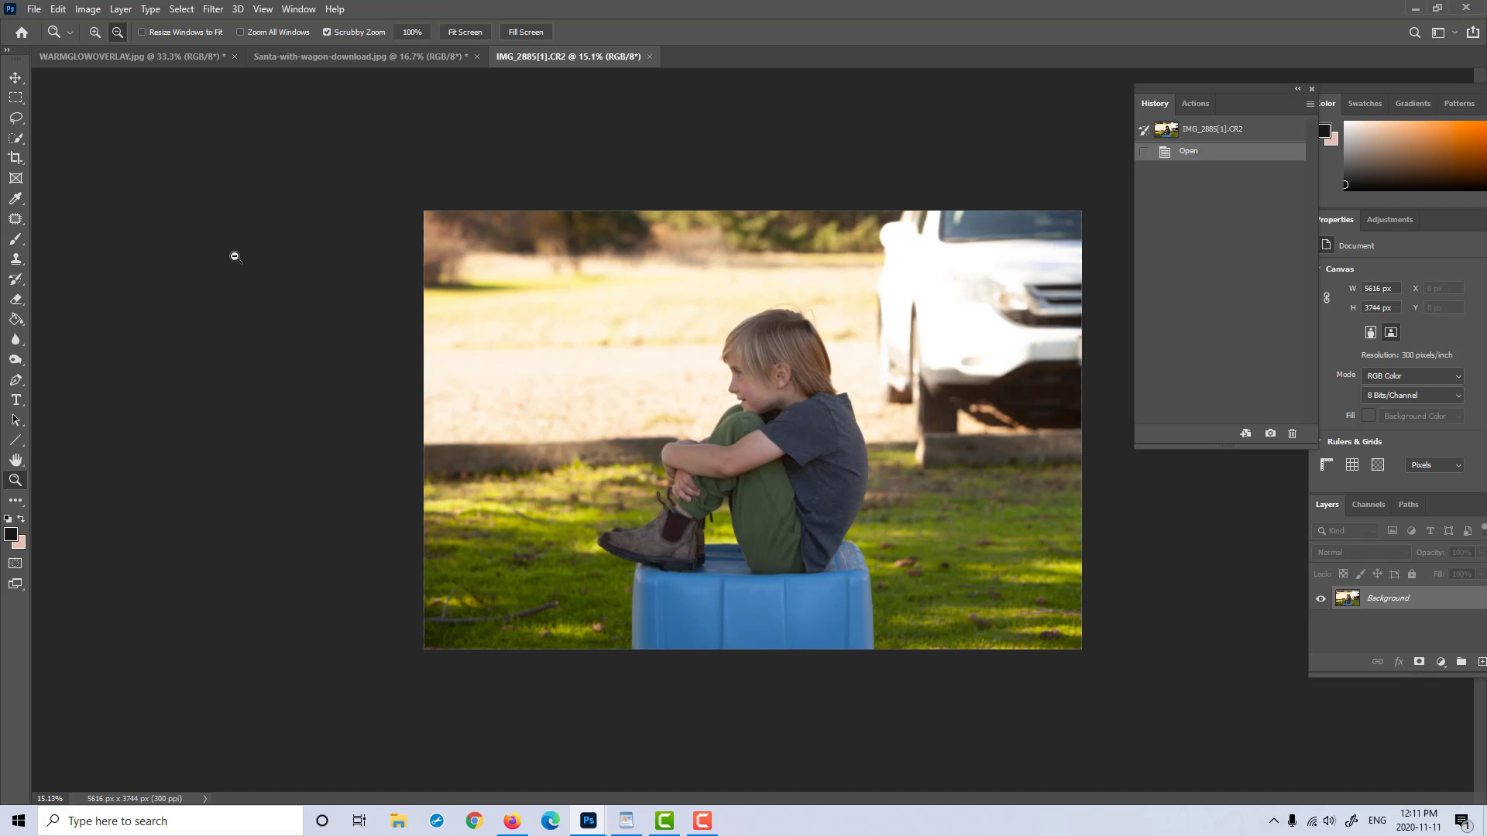
pyautogui.click(425, 53)
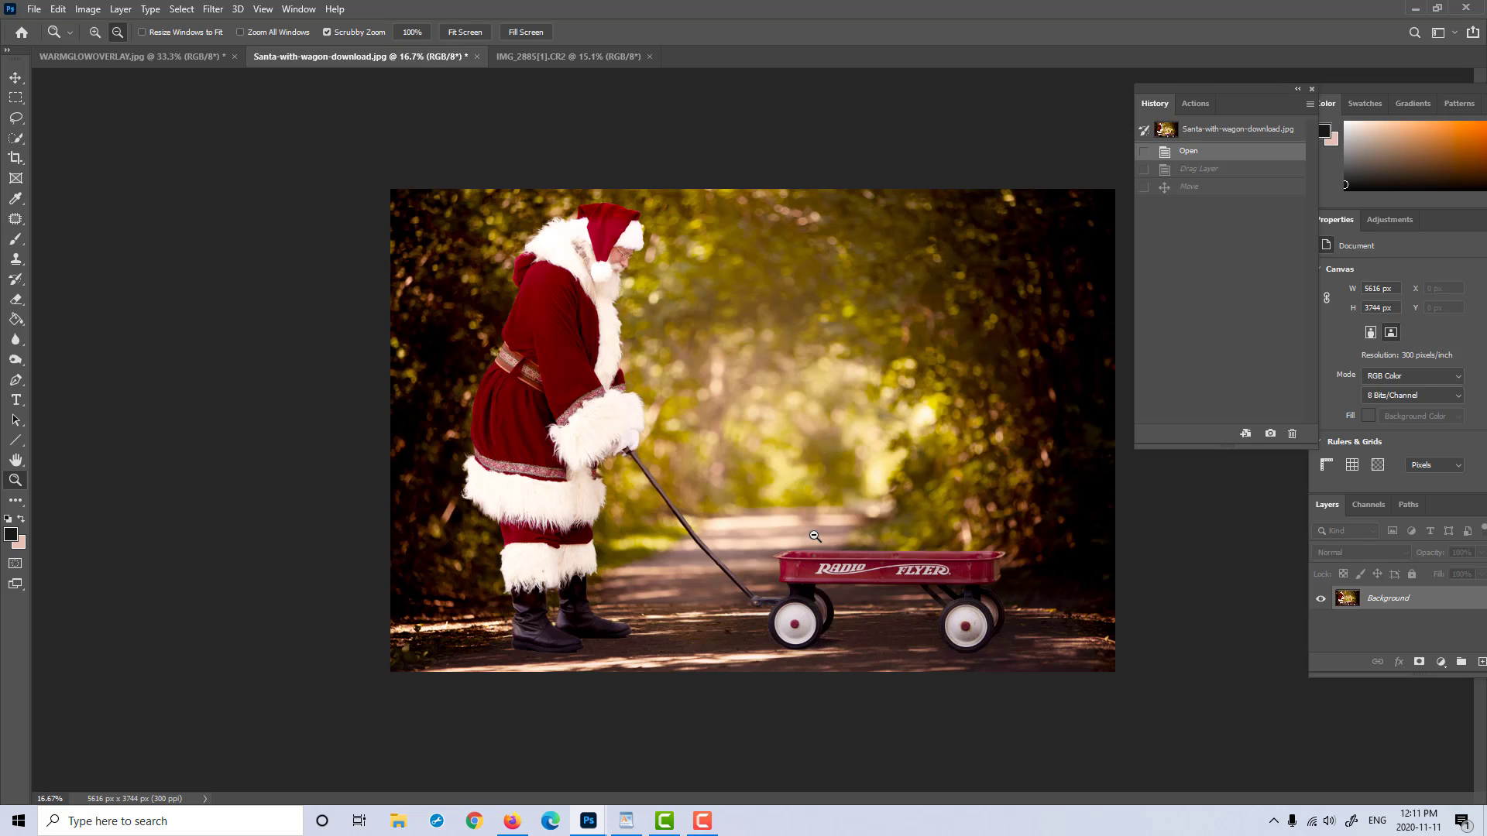
pyautogui.click(578, 56)
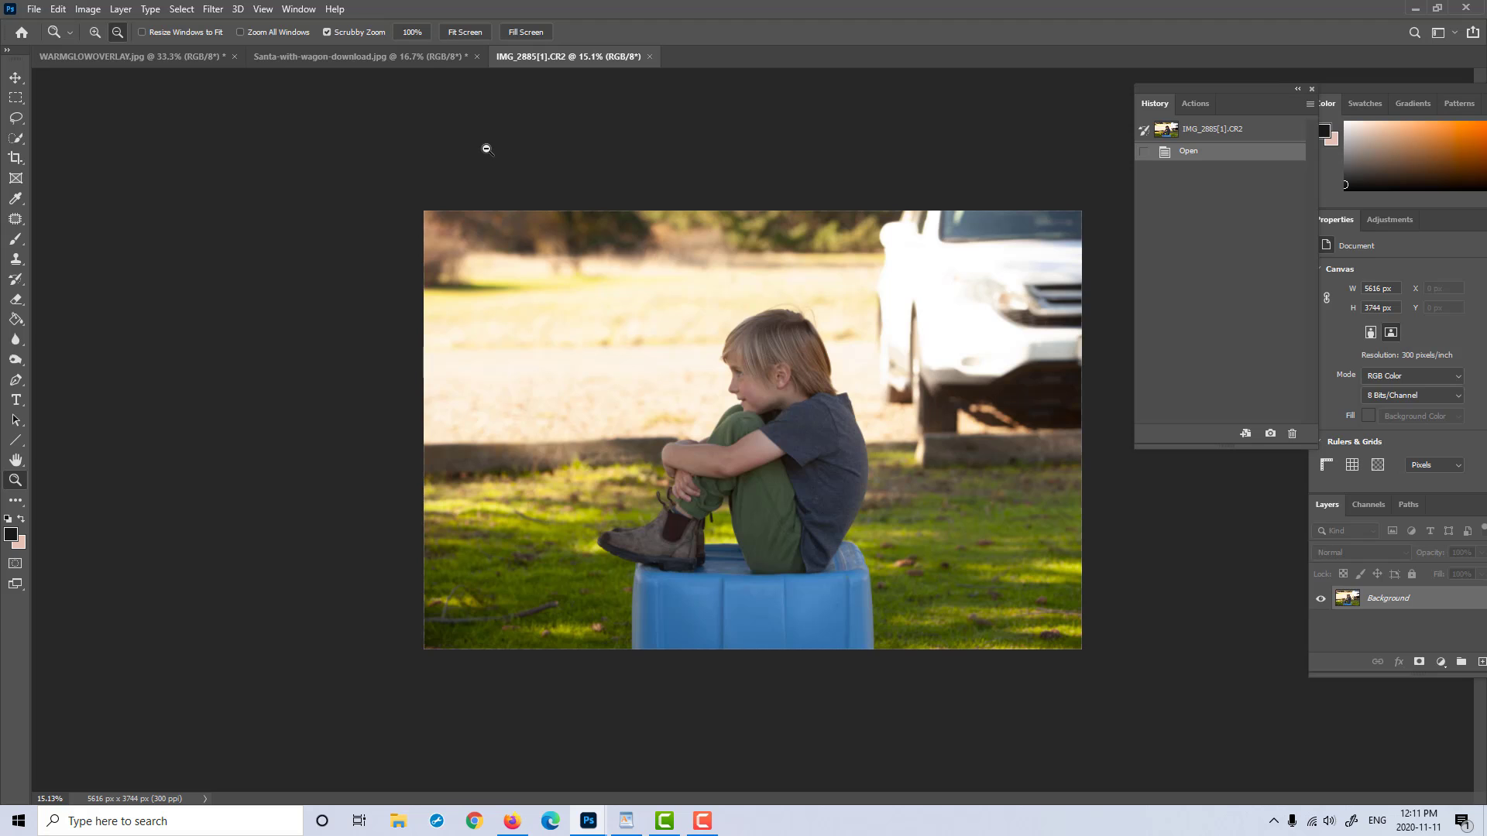
pyautogui.click(422, 58)
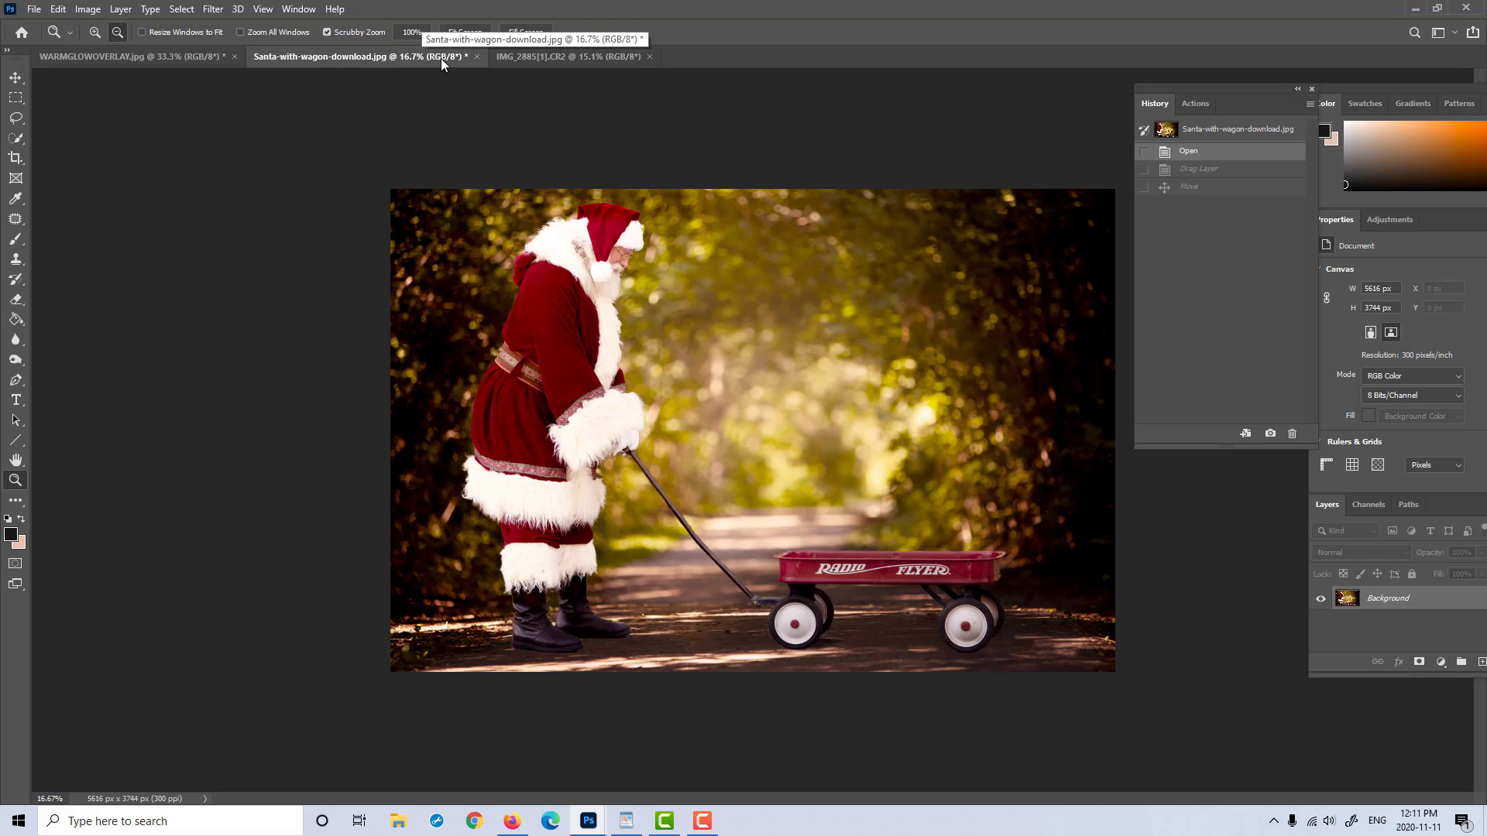
pyautogui.click(523, 58)
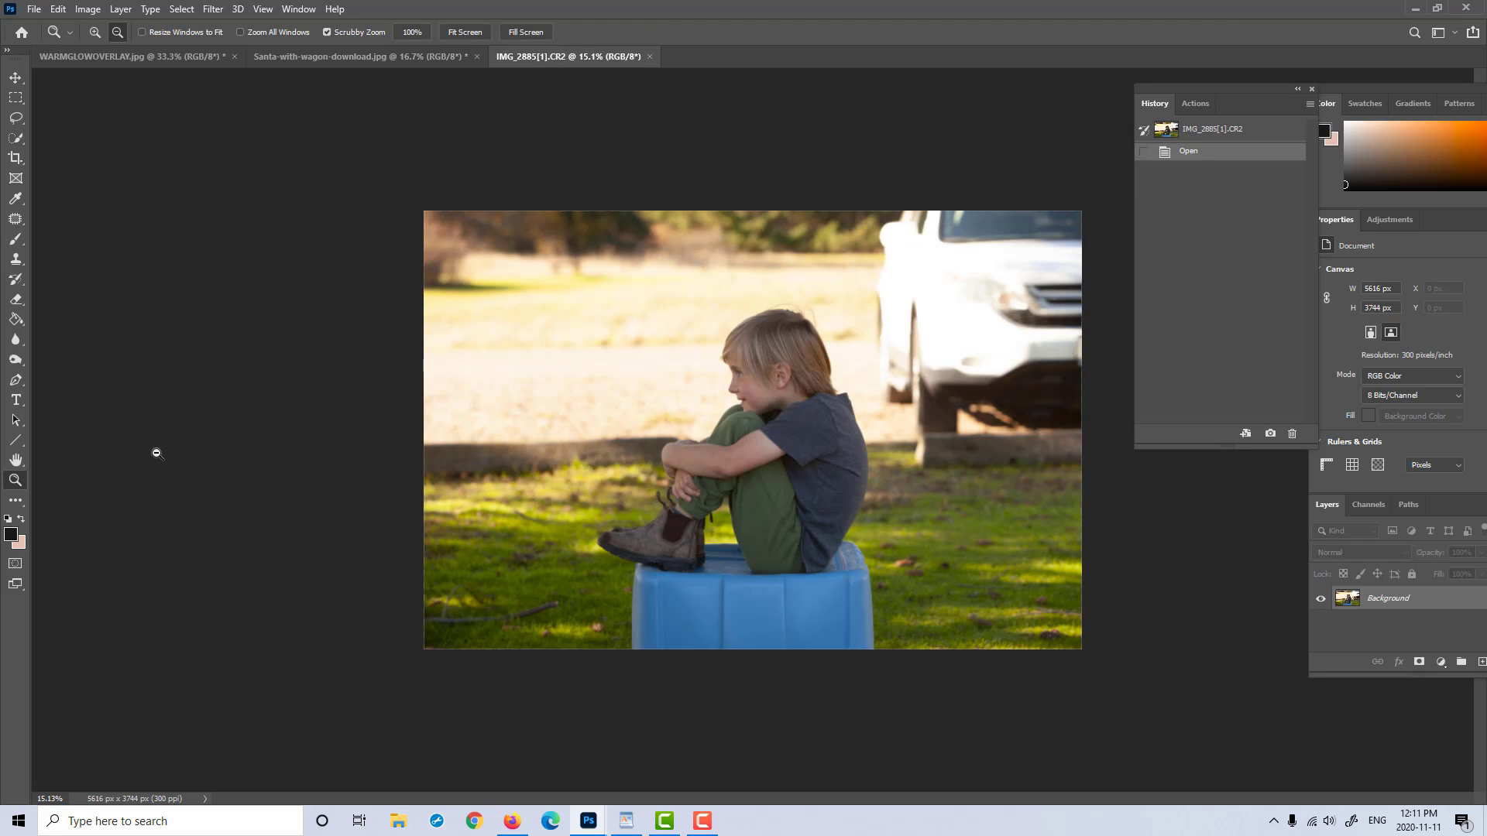
# Step: Select the seated boy from boots to head with the Quick Selection tool at brush size 175
pyautogui.moveTo(833, 470); pyautogui.dragTo(775, 457)
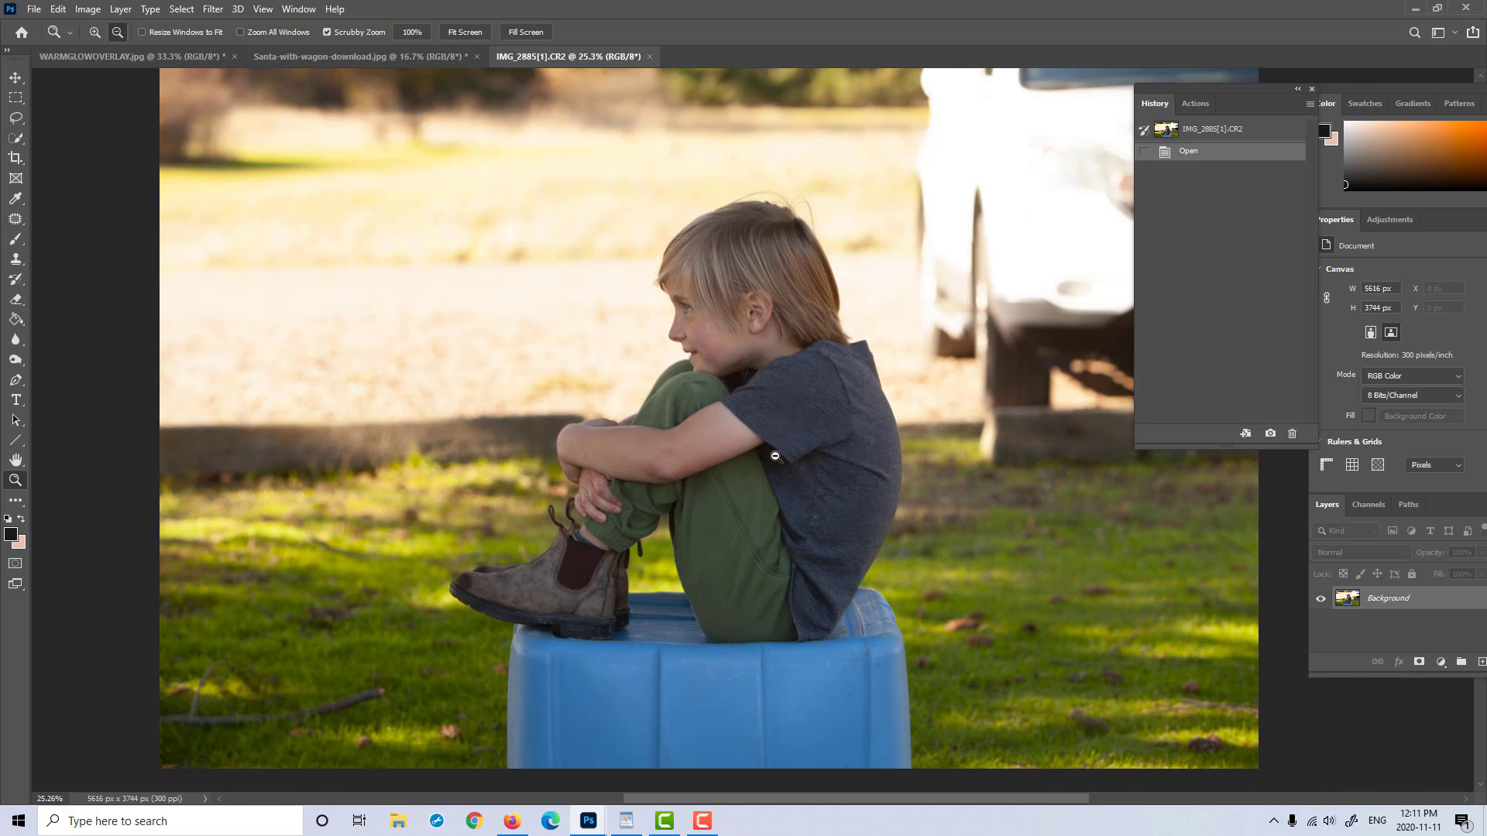
pyautogui.click(16, 140)
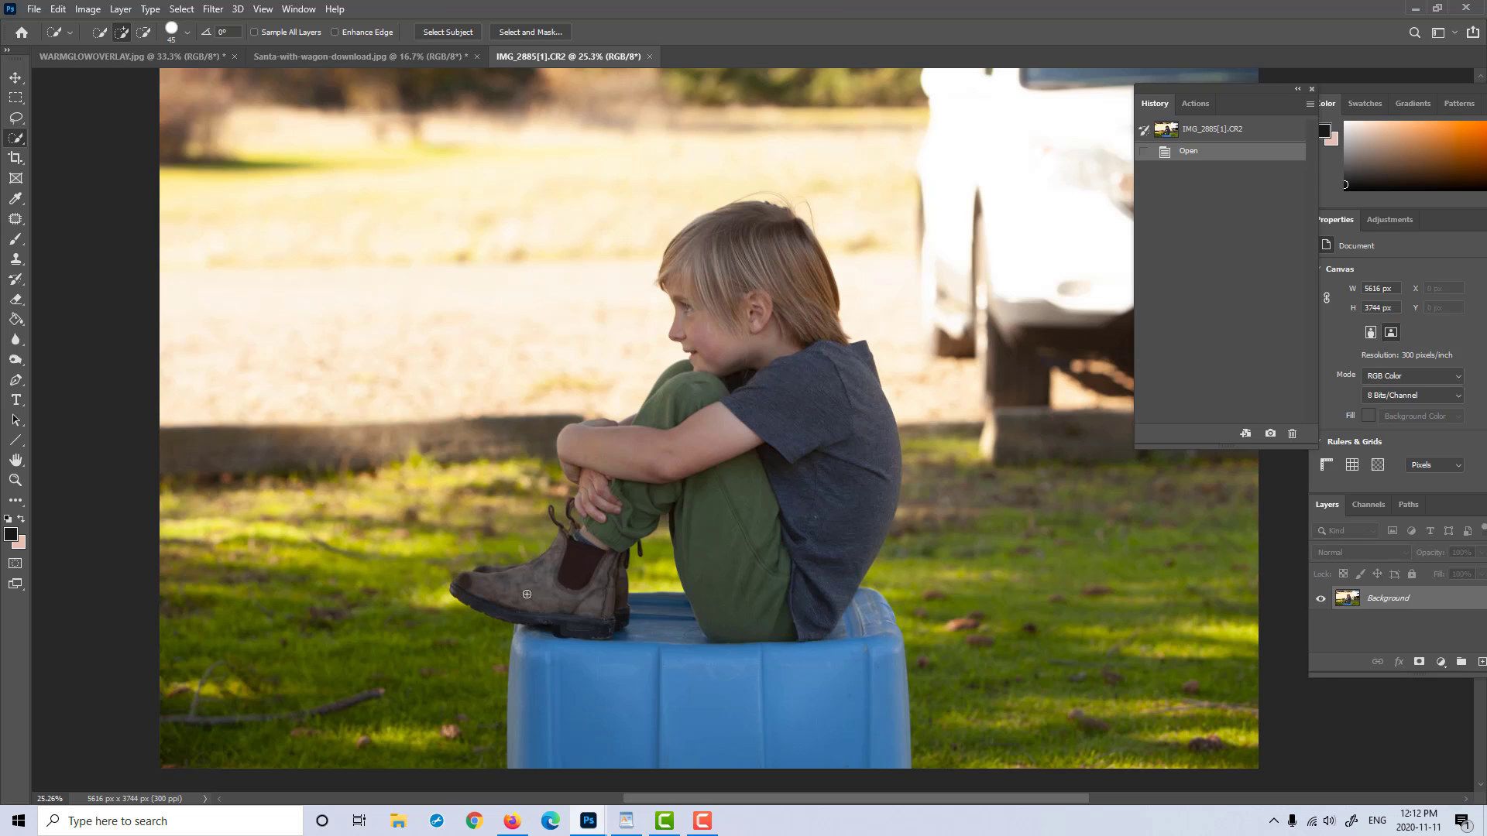
pyautogui.press(']')
pyautogui.press(']')
pyautogui.press(']')
pyautogui.press(']')
pyautogui.moveTo(588, 617)
pyautogui.mouseDown()
pyautogui.moveTo(543, 611)
pyautogui.moveTo(578, 535)
pyautogui.moveTo(583, 458)
pyautogui.moveTo(661, 447)
pyautogui.moveTo(678, 408)
pyautogui.moveTo(707, 404)
pyautogui.moveTo(716, 345)
pyautogui.moveTo(828, 377)
pyautogui.moveTo(846, 481)
pyautogui.mouseUp()
pyautogui.moveTo(845, 378); pyautogui.dragTo(845, 380)
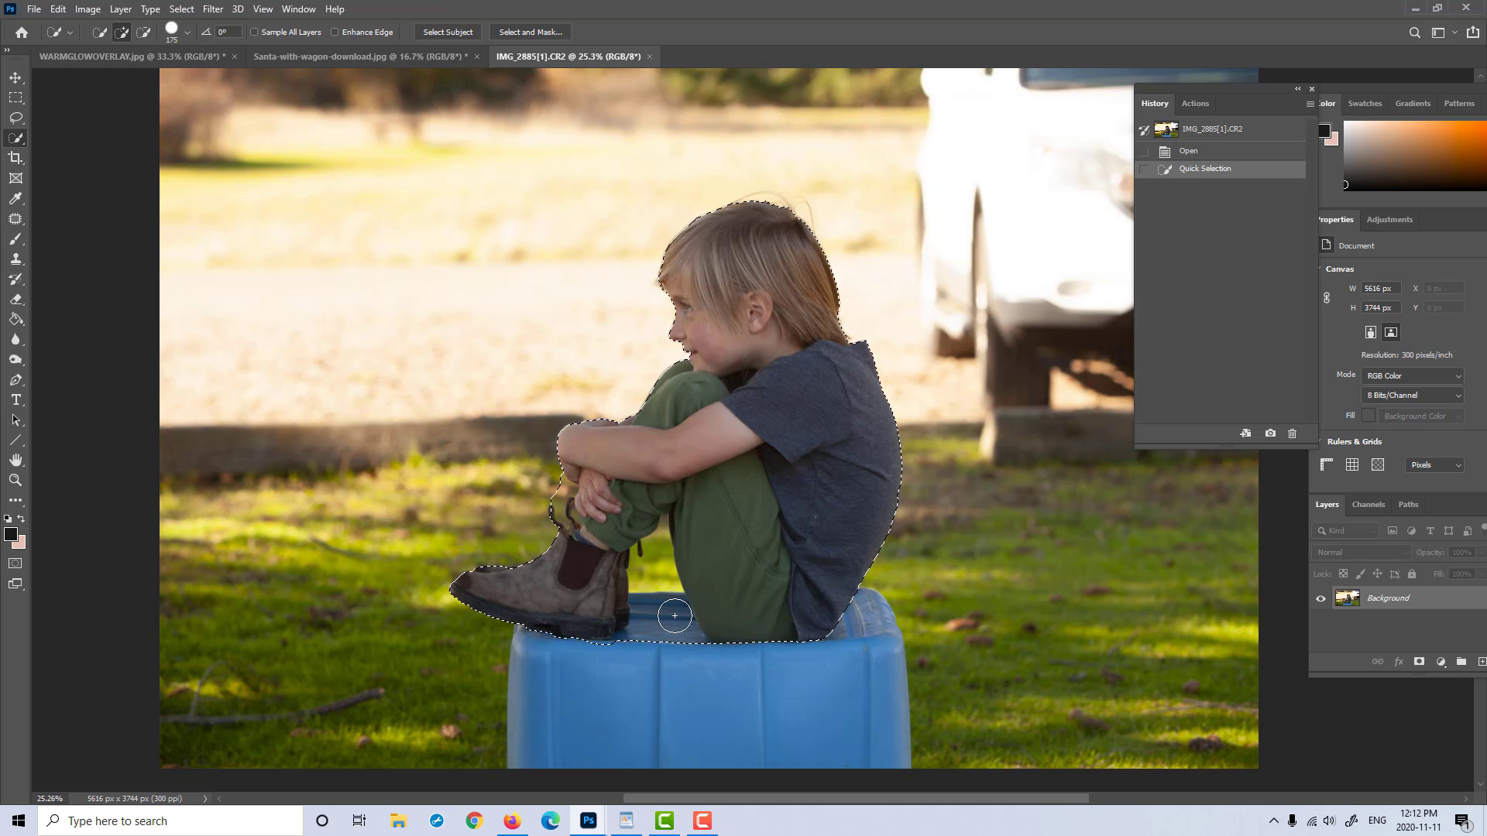
# Step: Subtract the blue crate between and beneath the boot and trousers from the selection, reducing the brush size to 100
pyautogui.press('alt')
pyautogui.moveTo(664, 617); pyautogui.dragTo(669, 619)
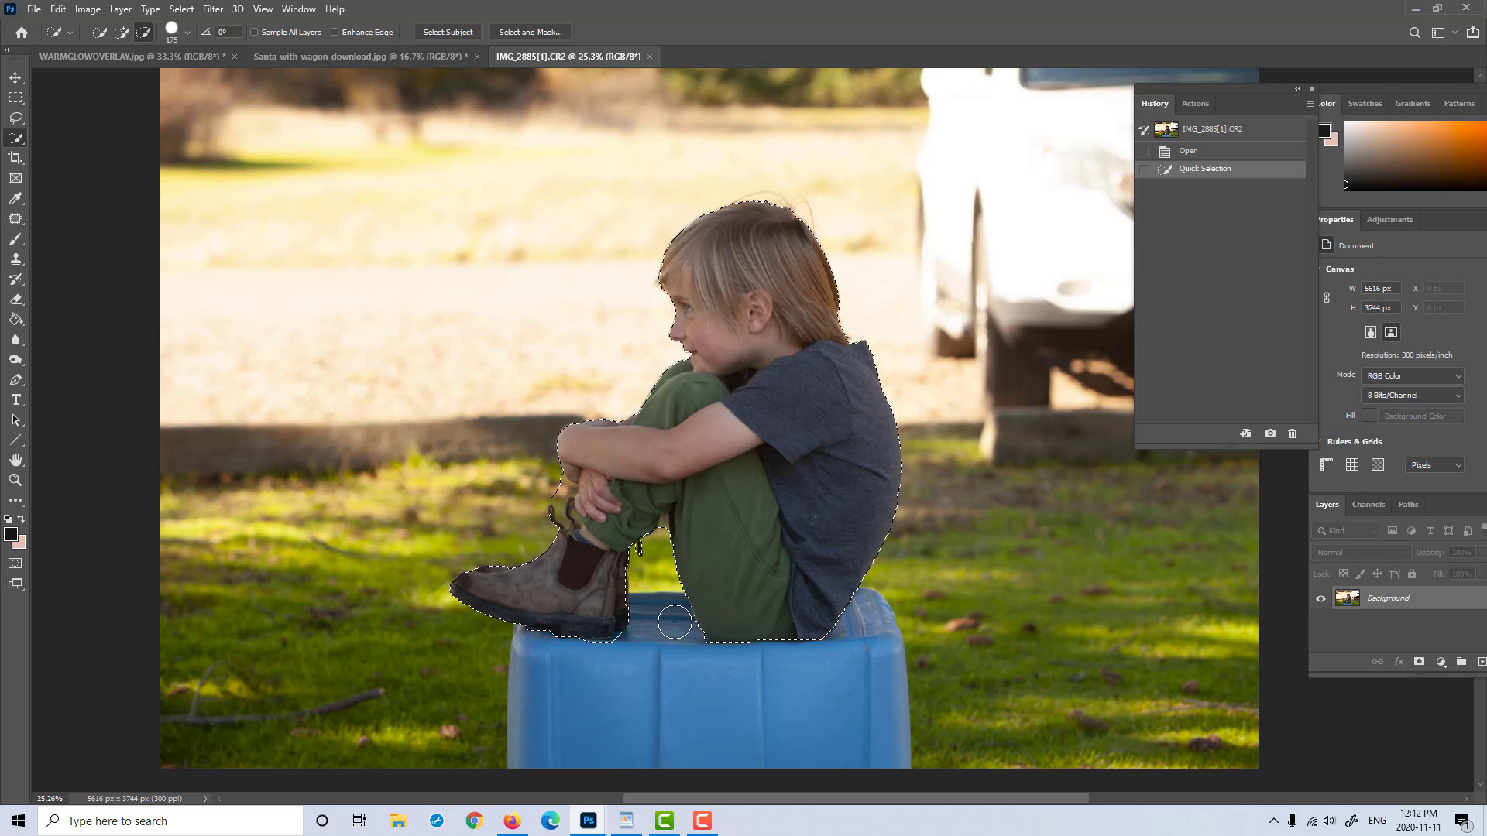
pyautogui.moveTo(673, 622); pyautogui.dragTo(673, 615)
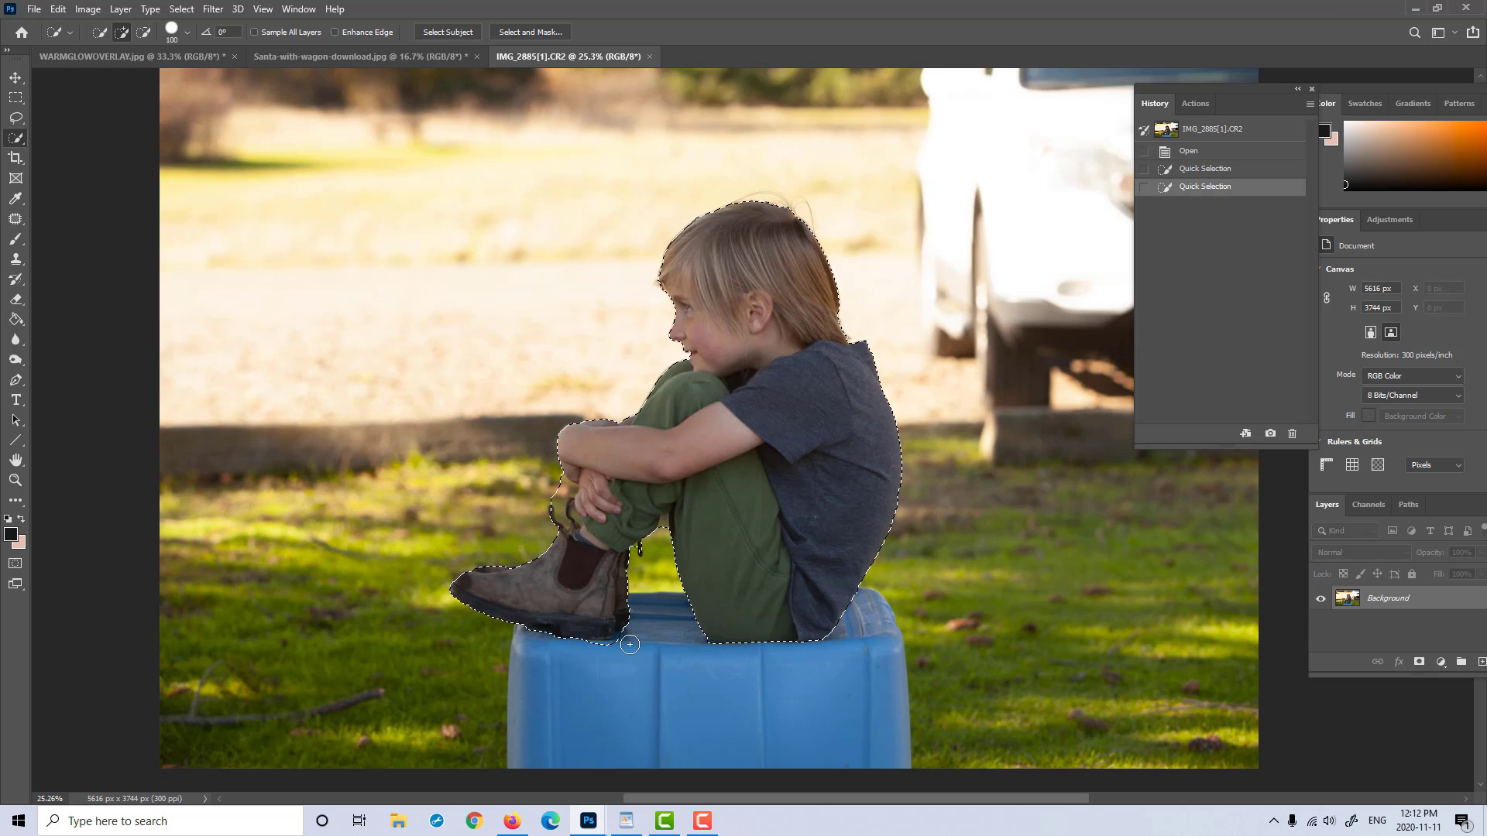
pyautogui.press('alt')
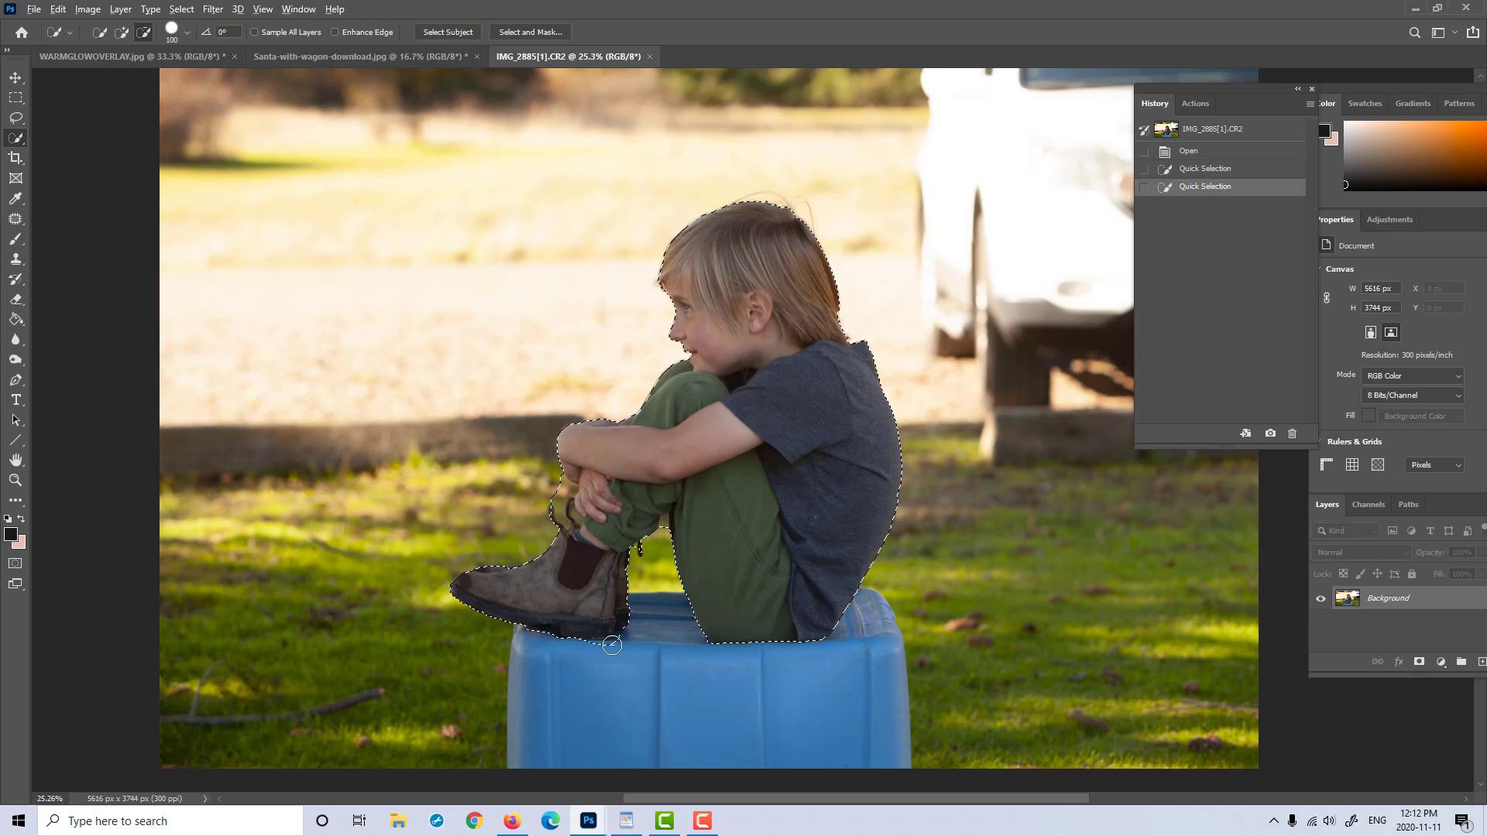
pyautogui.moveTo(611, 621); pyautogui.dragTo(668, 563)
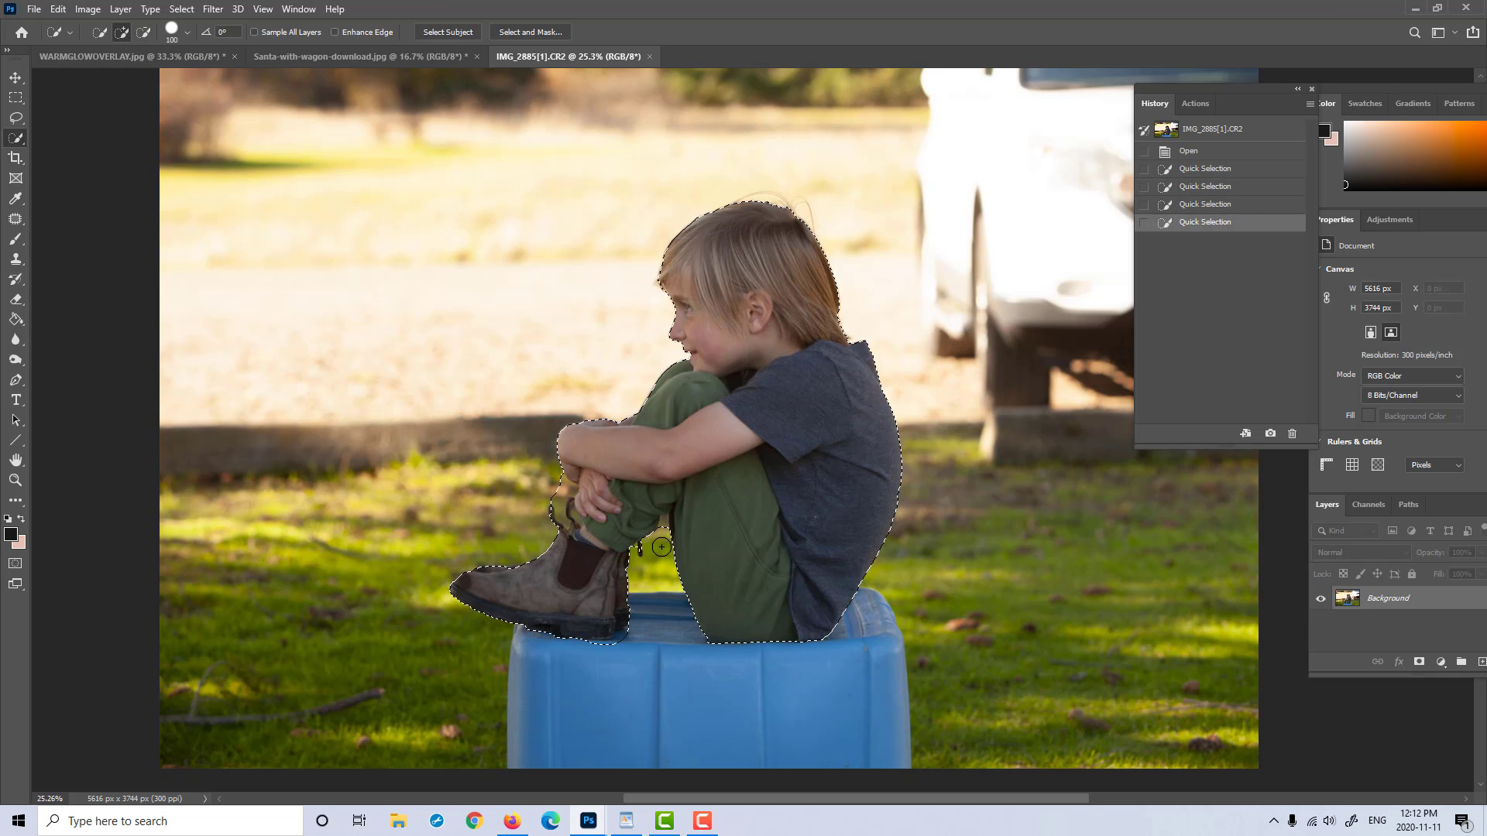
# Step: Refine the selection in the gap beneath the boy's bent knee with Quick Selection at brush size 70
pyautogui.press('[')
pyautogui.press('[')
pyautogui.moveTo(664, 525); pyautogui.dragTo(664, 528)
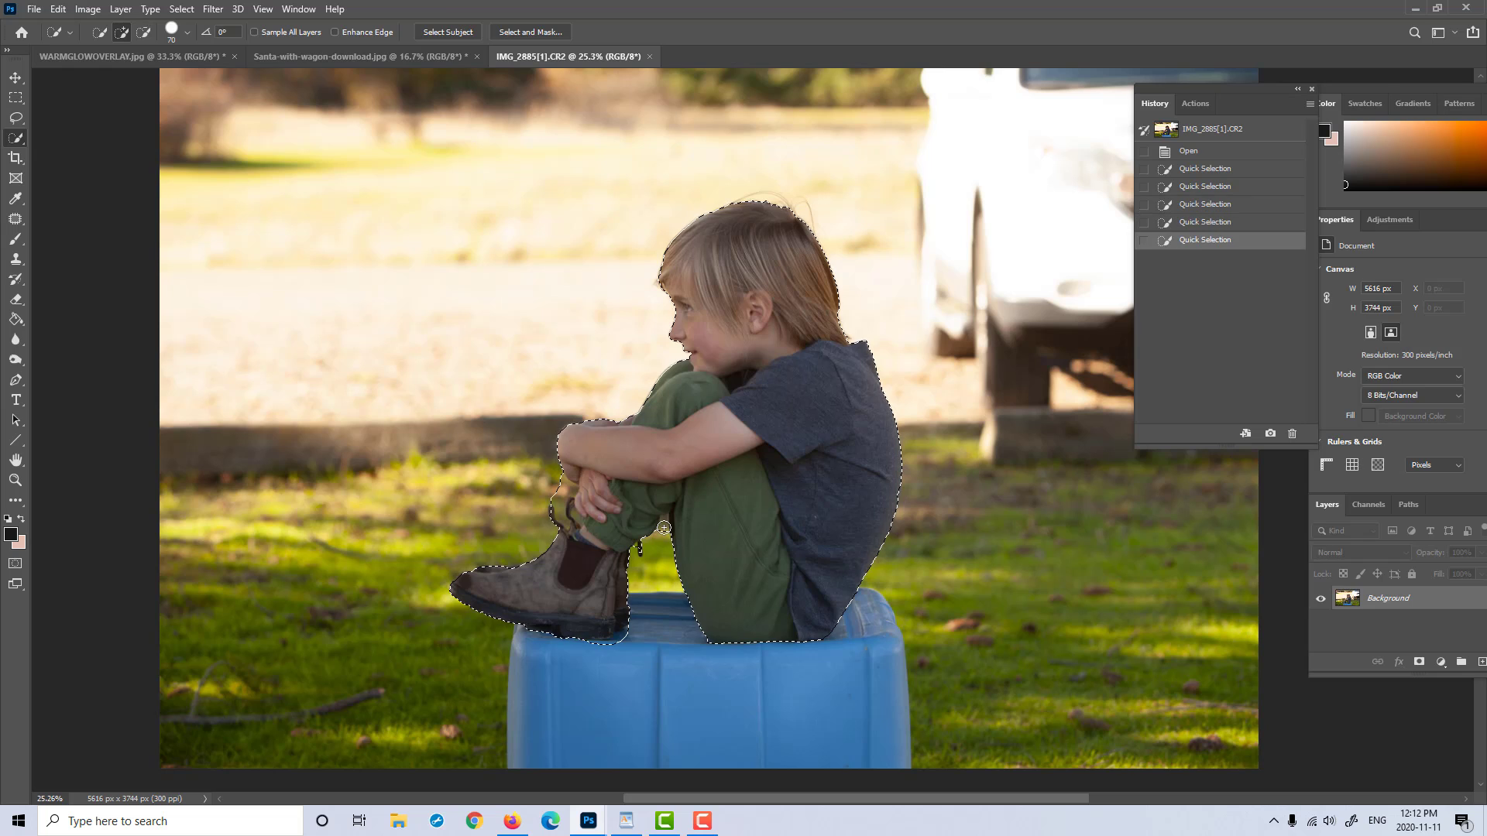
pyautogui.press('alt')
pyautogui.moveTo(666, 519); pyautogui.dragTo(655, 525)
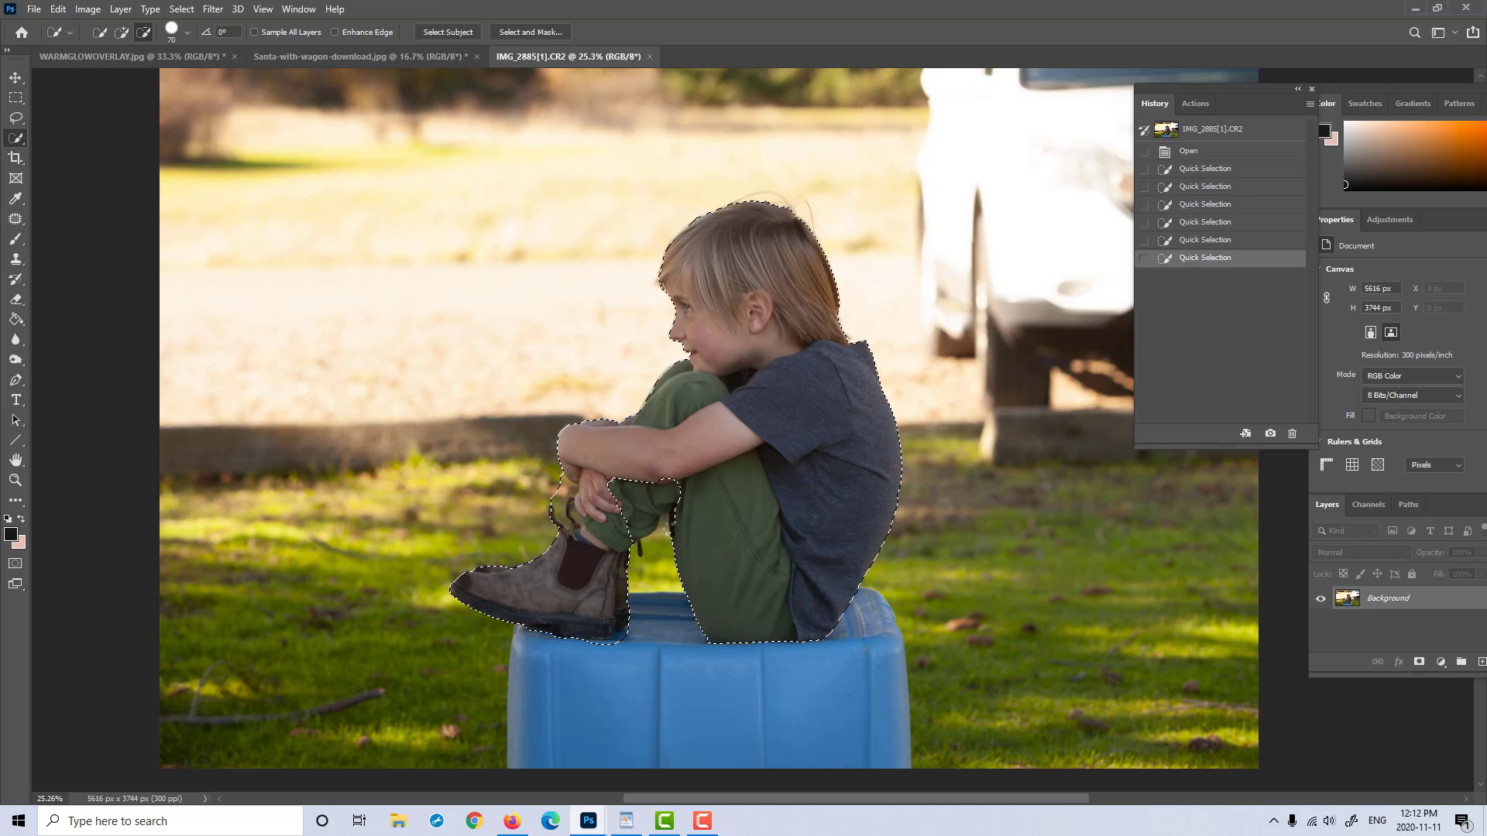
pyautogui.click(652, 508)
pyautogui.click(723, 473)
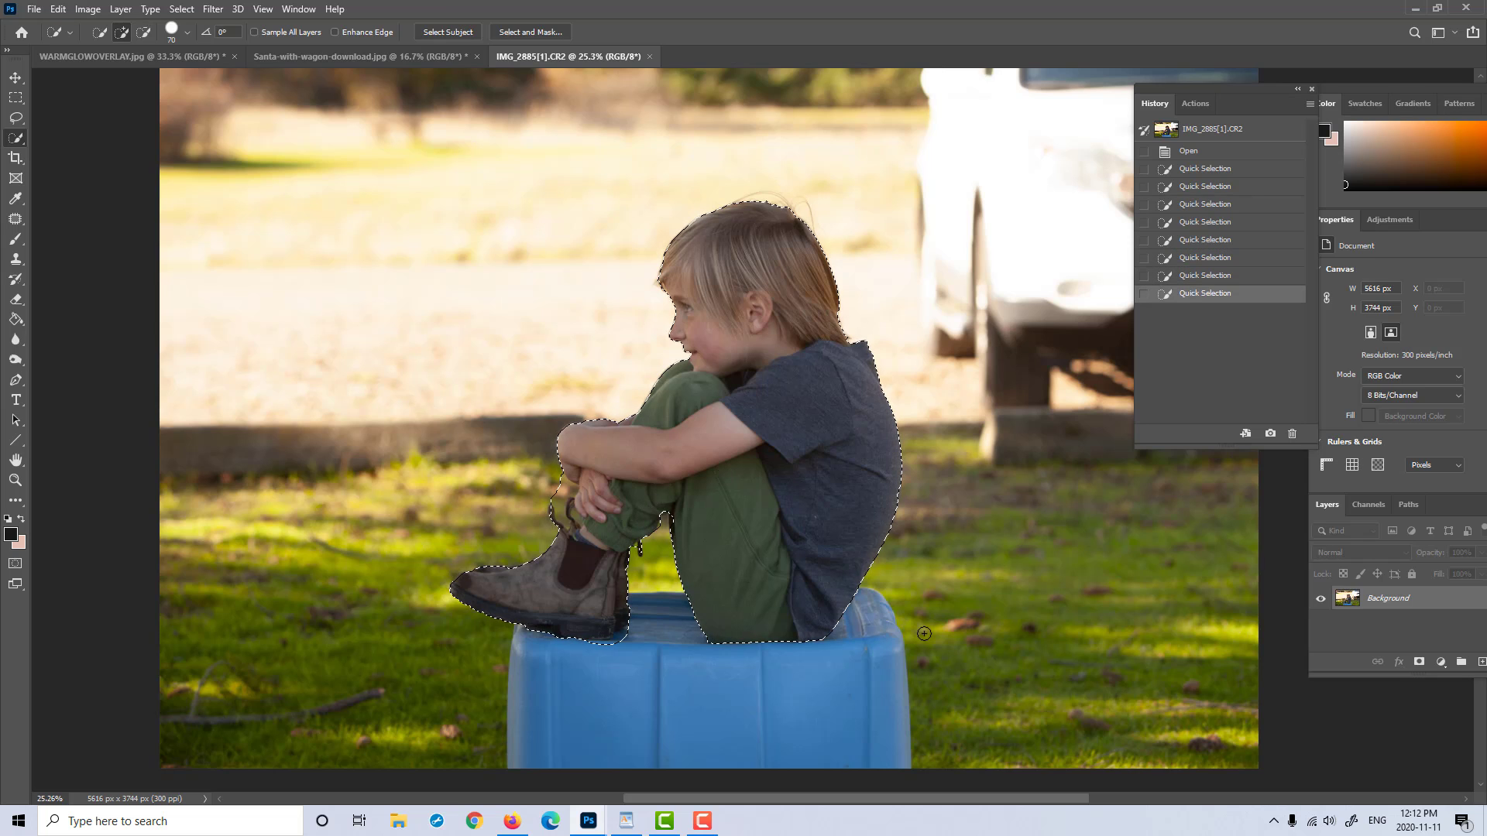
# Step: Touch up the boy's selection at the forehead hair, beneath the hands and around the boot's pull tab
pyautogui.scroll(2, 865, 579)
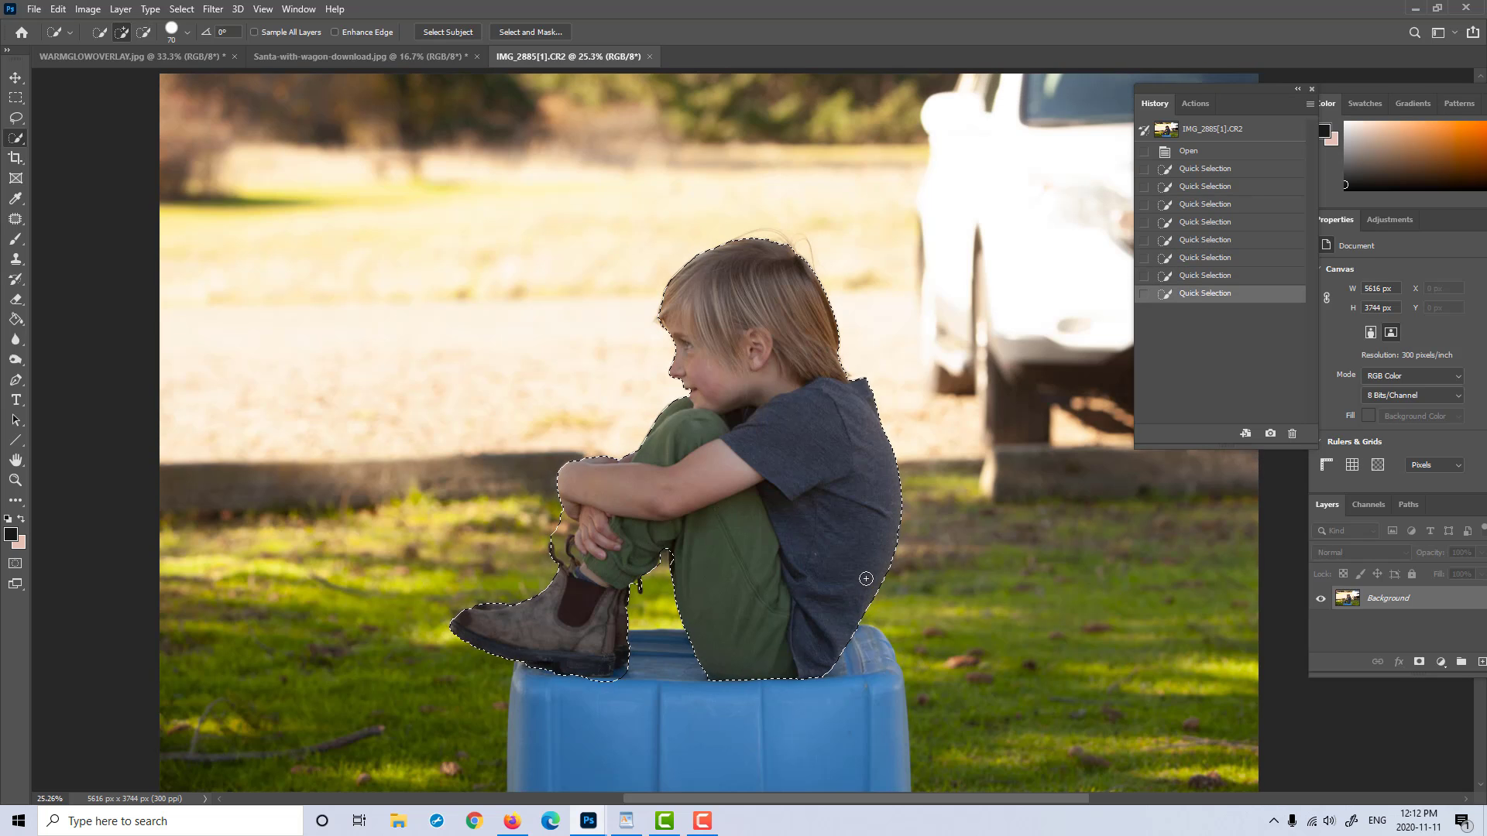
pyautogui.click(662, 321)
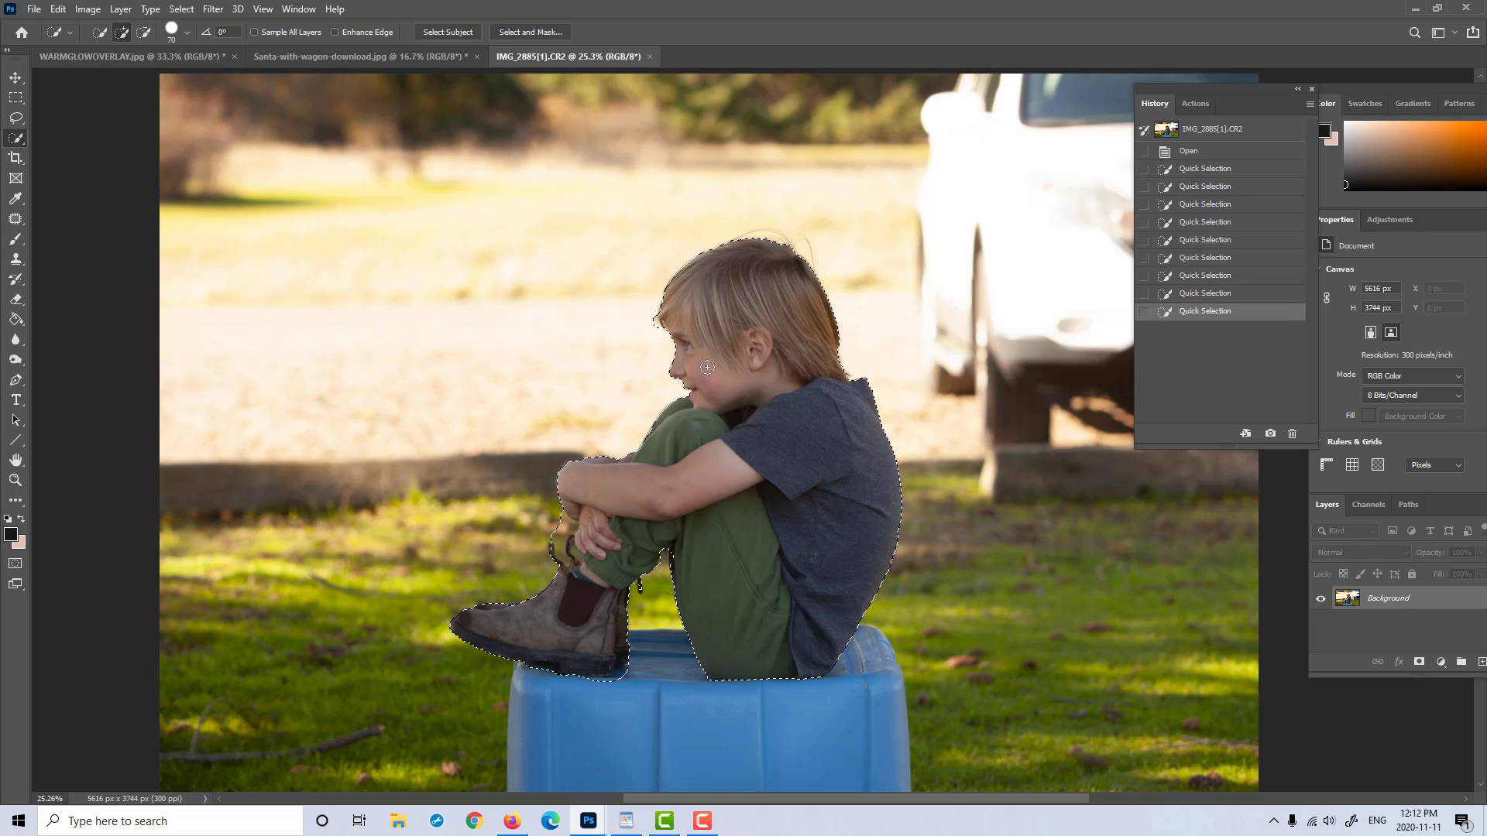
pyautogui.click(562, 525)
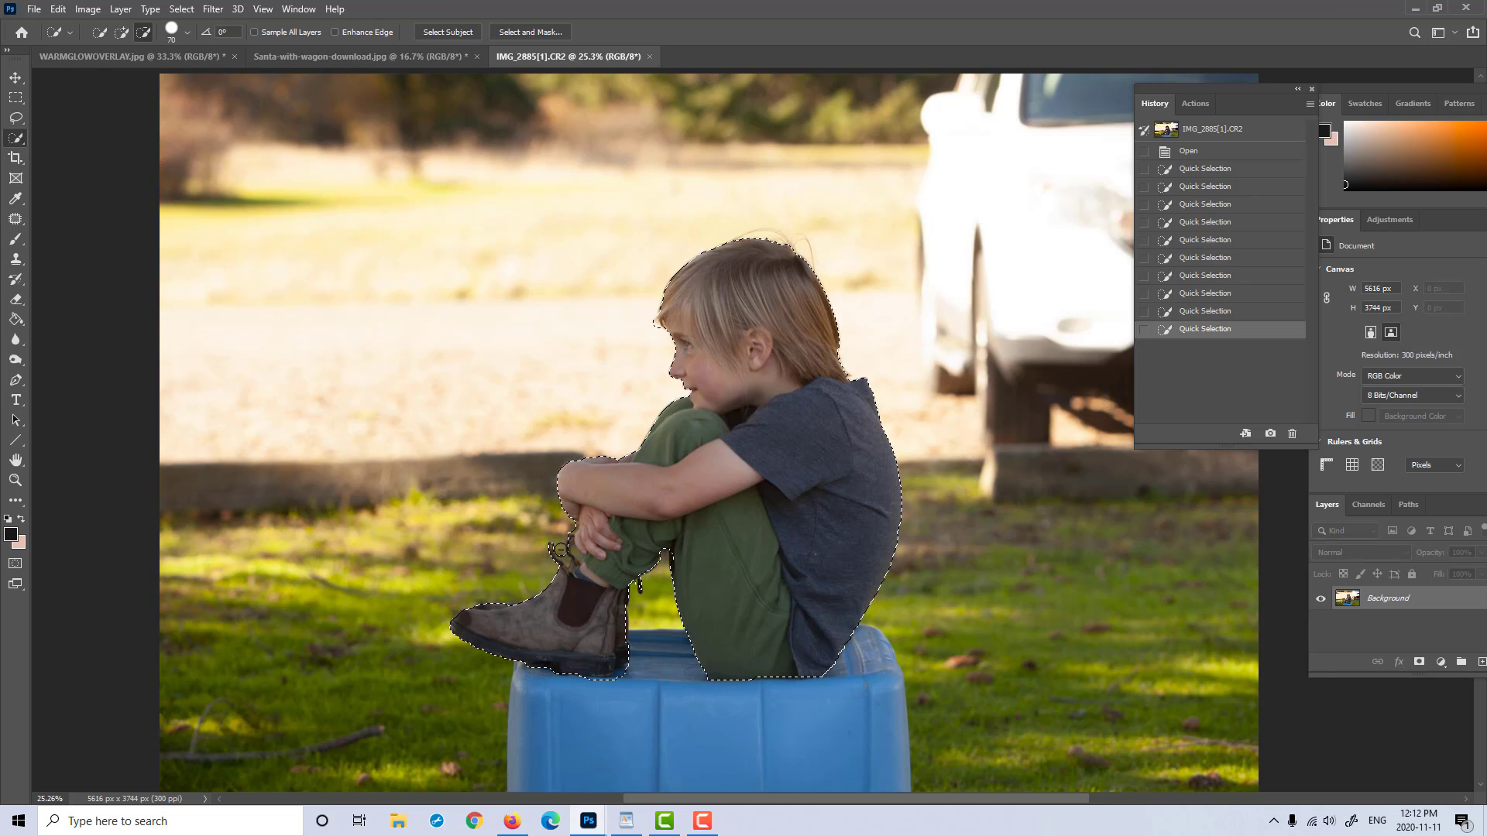
pyautogui.keyDown('alt'); pyautogui.click(571, 509); pyautogui.keyUp('alt')
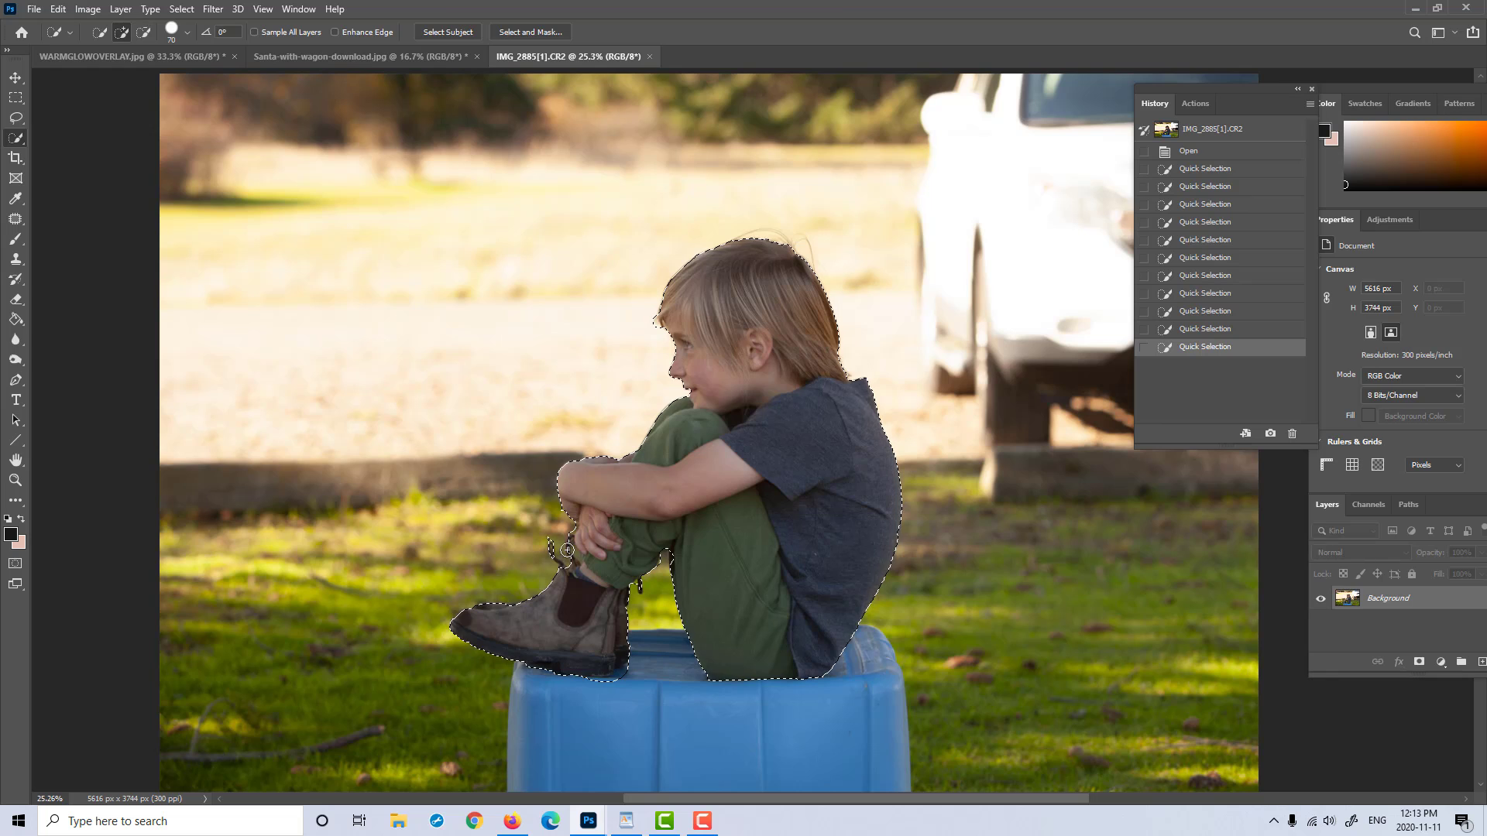
pyautogui.click(576, 552)
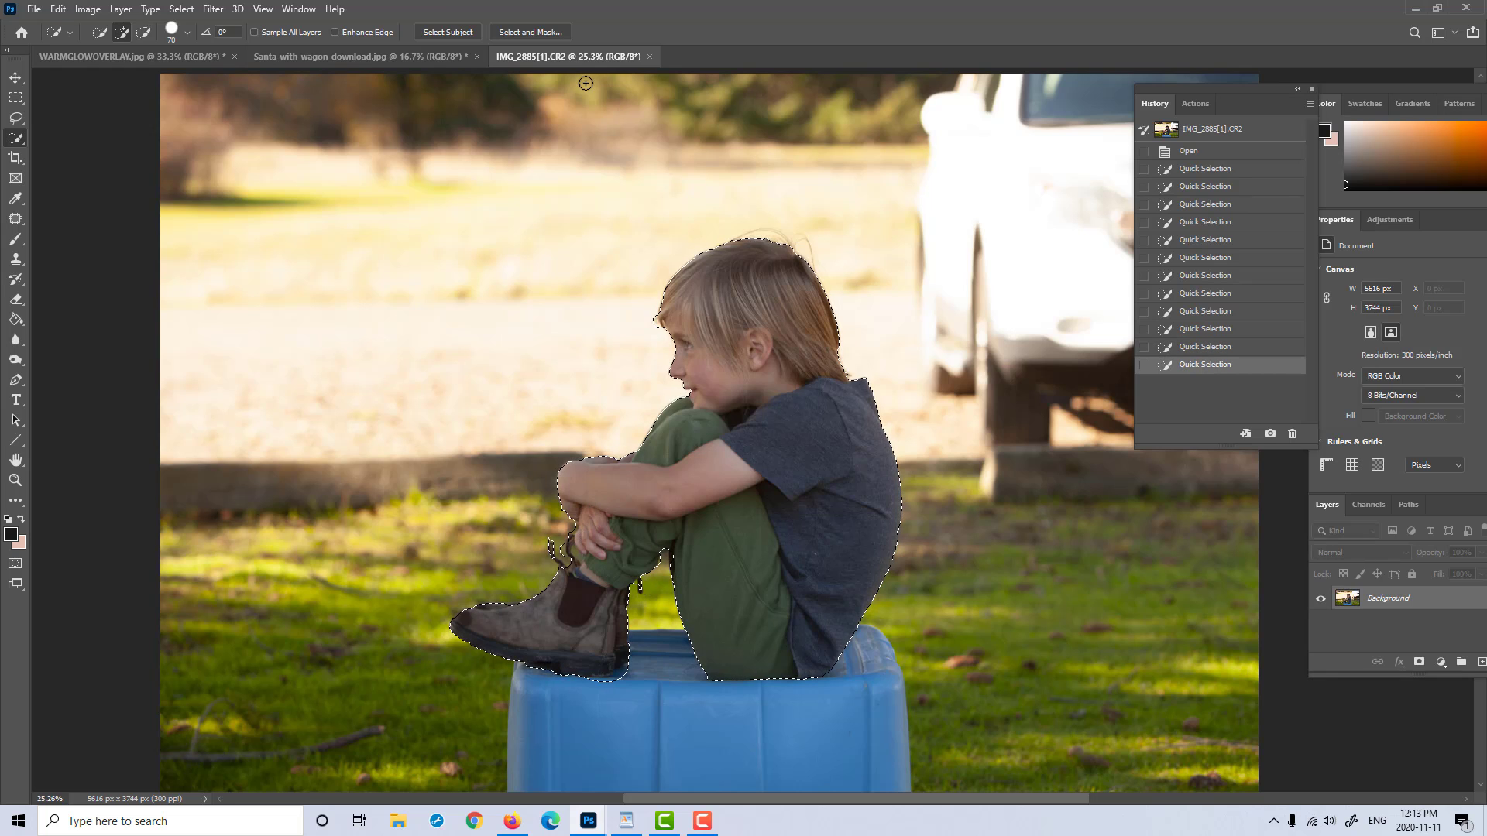
# Step: Refine the boy's selection edges in Select and Mask, brushing around hair, shirt, trousers and boot at brush size 90
pyautogui.click(547, 32)
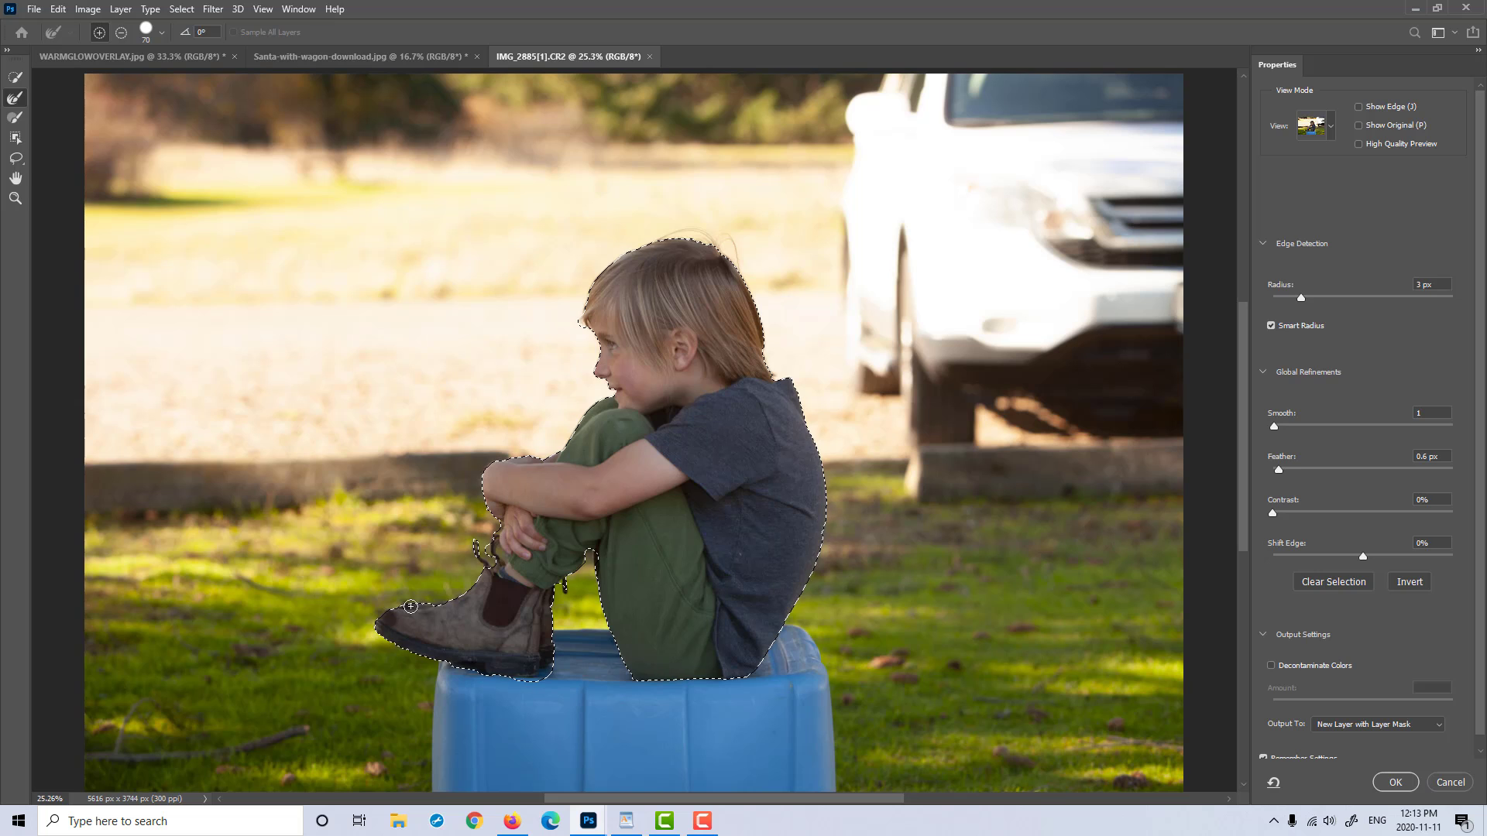
pyautogui.press(']')
pyautogui.press(']')
pyautogui.moveTo(582, 309)
pyautogui.mouseDown()
pyautogui.moveTo(610, 261)
pyautogui.moveTo(714, 240)
pyautogui.moveTo(753, 295)
pyautogui.moveTo(772, 372)
pyautogui.moveTo(797, 387)
pyautogui.mouseUp()
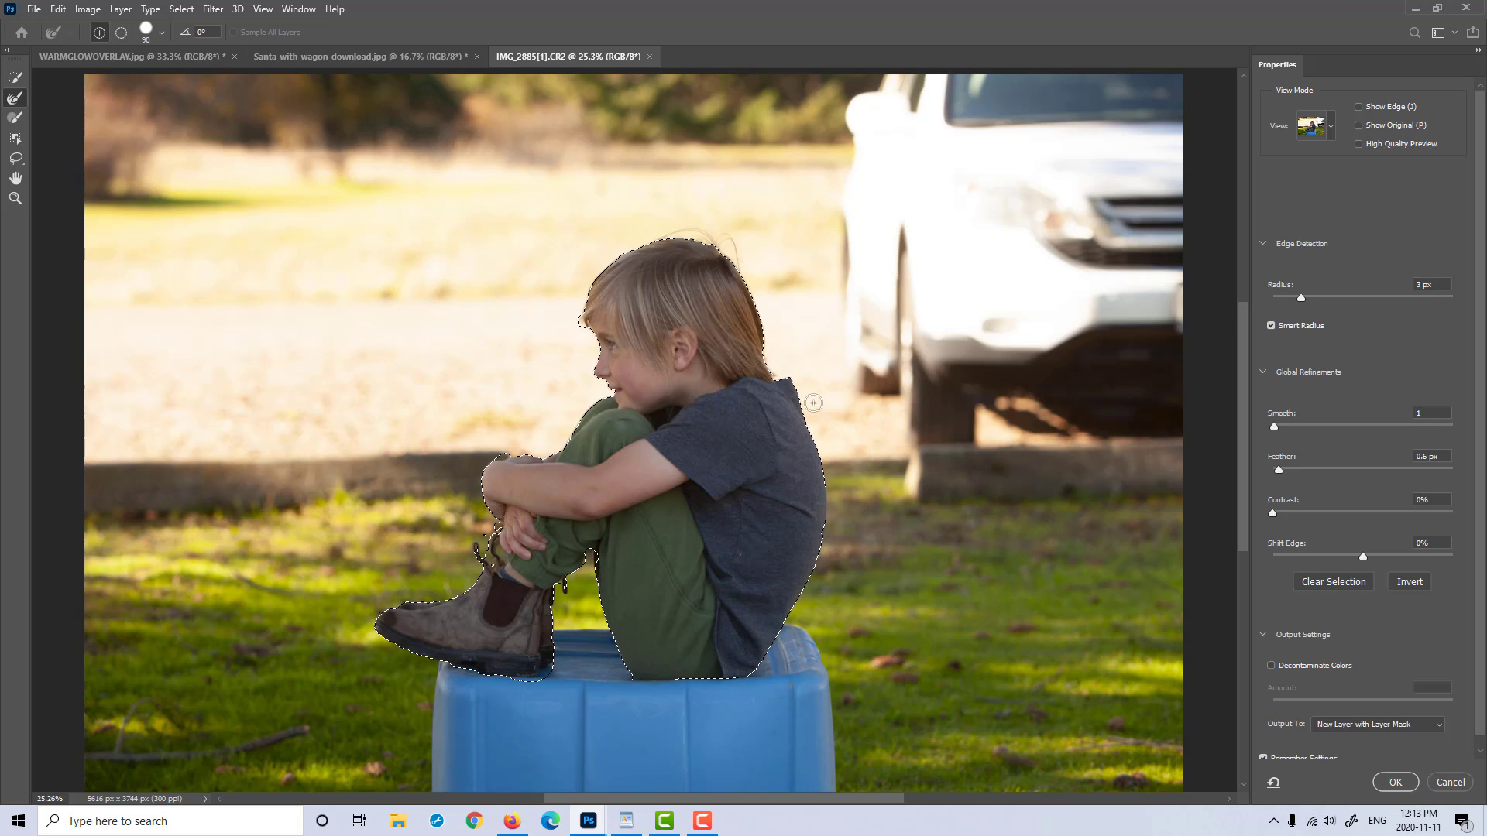
pyautogui.moveTo(798, 396)
pyautogui.mouseDown()
pyautogui.moveTo(826, 541)
pyautogui.moveTo(791, 622)
pyautogui.moveTo(752, 677)
pyautogui.moveTo(631, 679)
pyautogui.mouseUp()
pyautogui.moveTo(739, 685)
pyautogui.mouseDown()
pyautogui.moveTo(472, 679)
pyautogui.moveTo(749, 681)
pyautogui.mouseUp()
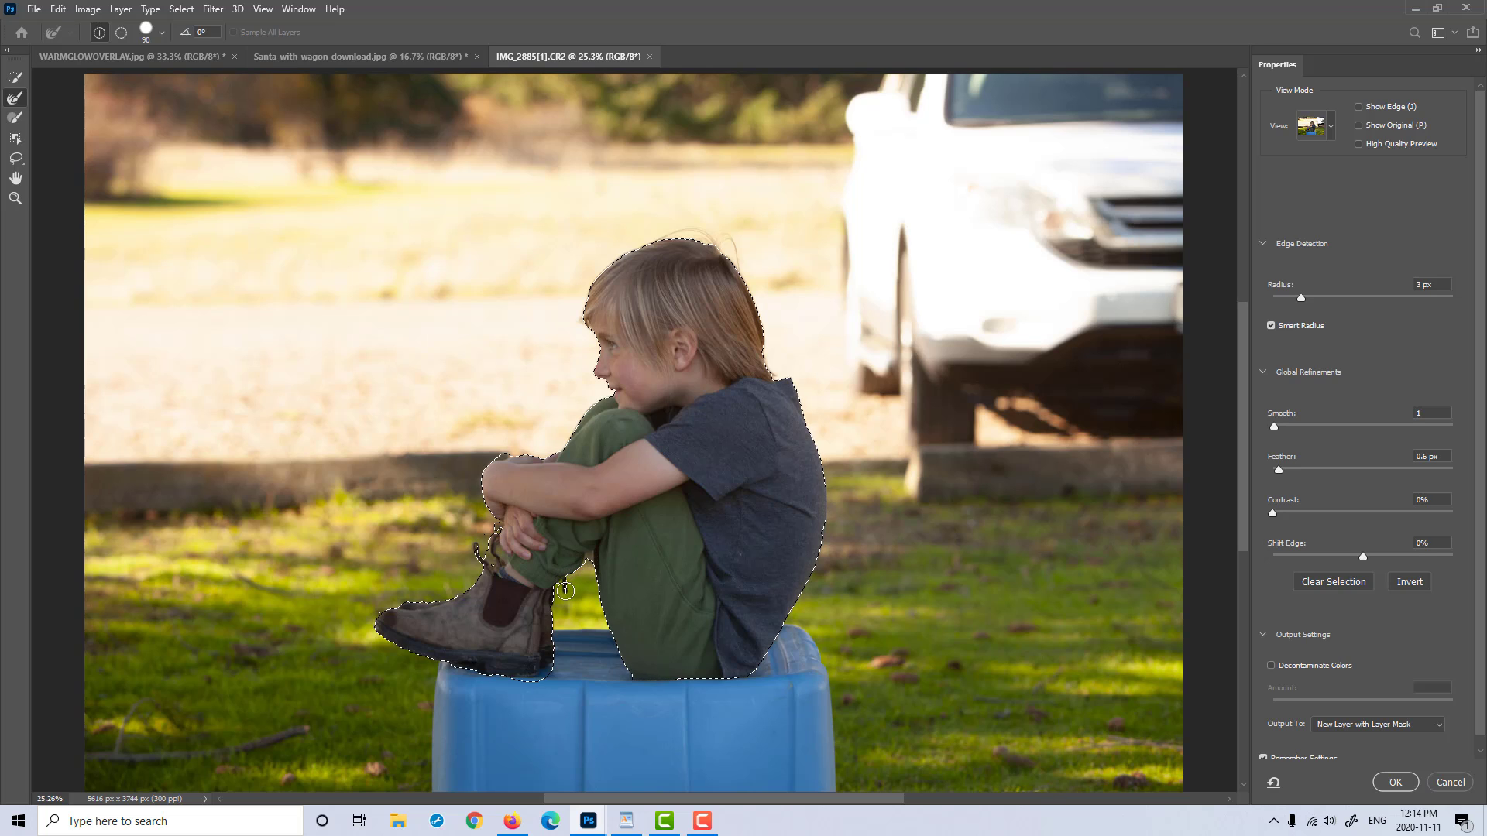
pyautogui.moveTo(559, 585); pyautogui.dragTo(554, 635)
# Step: Output the refined selection as New Layer with Layer Mask
pyautogui.click(1441, 725)
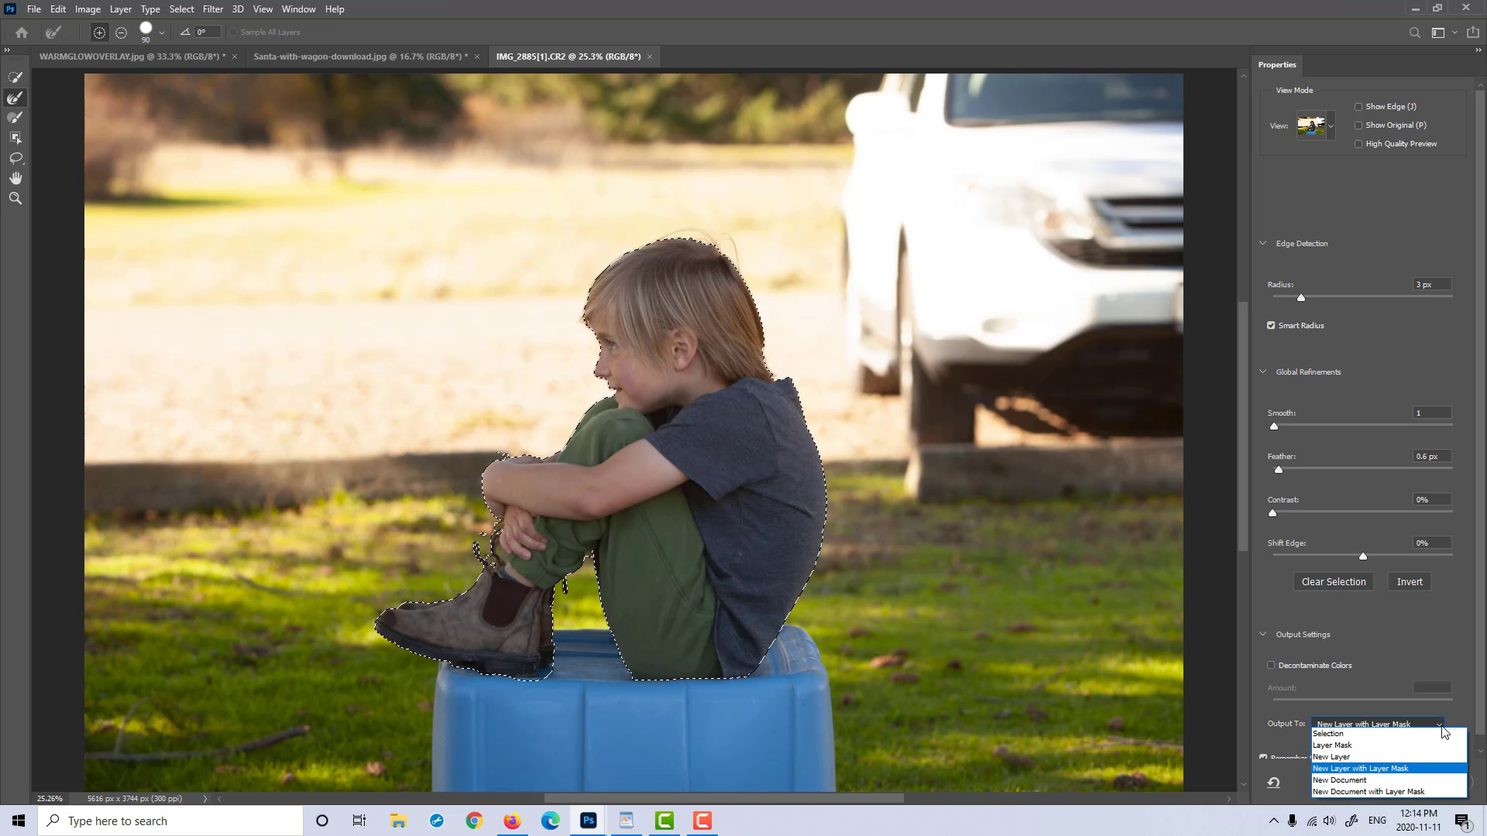
pyautogui.click(1425, 768)
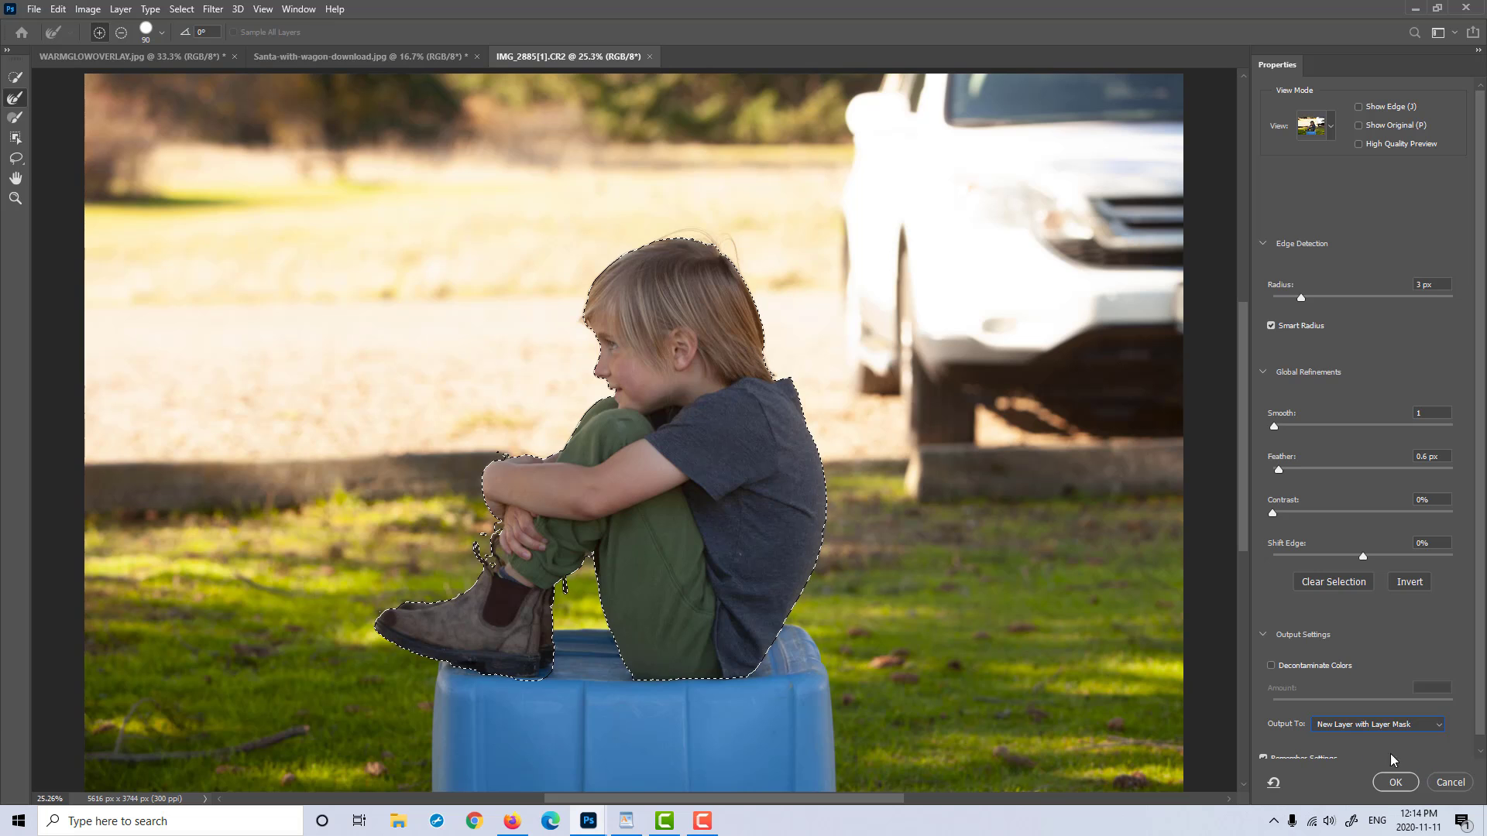
pyautogui.click(1398, 782)
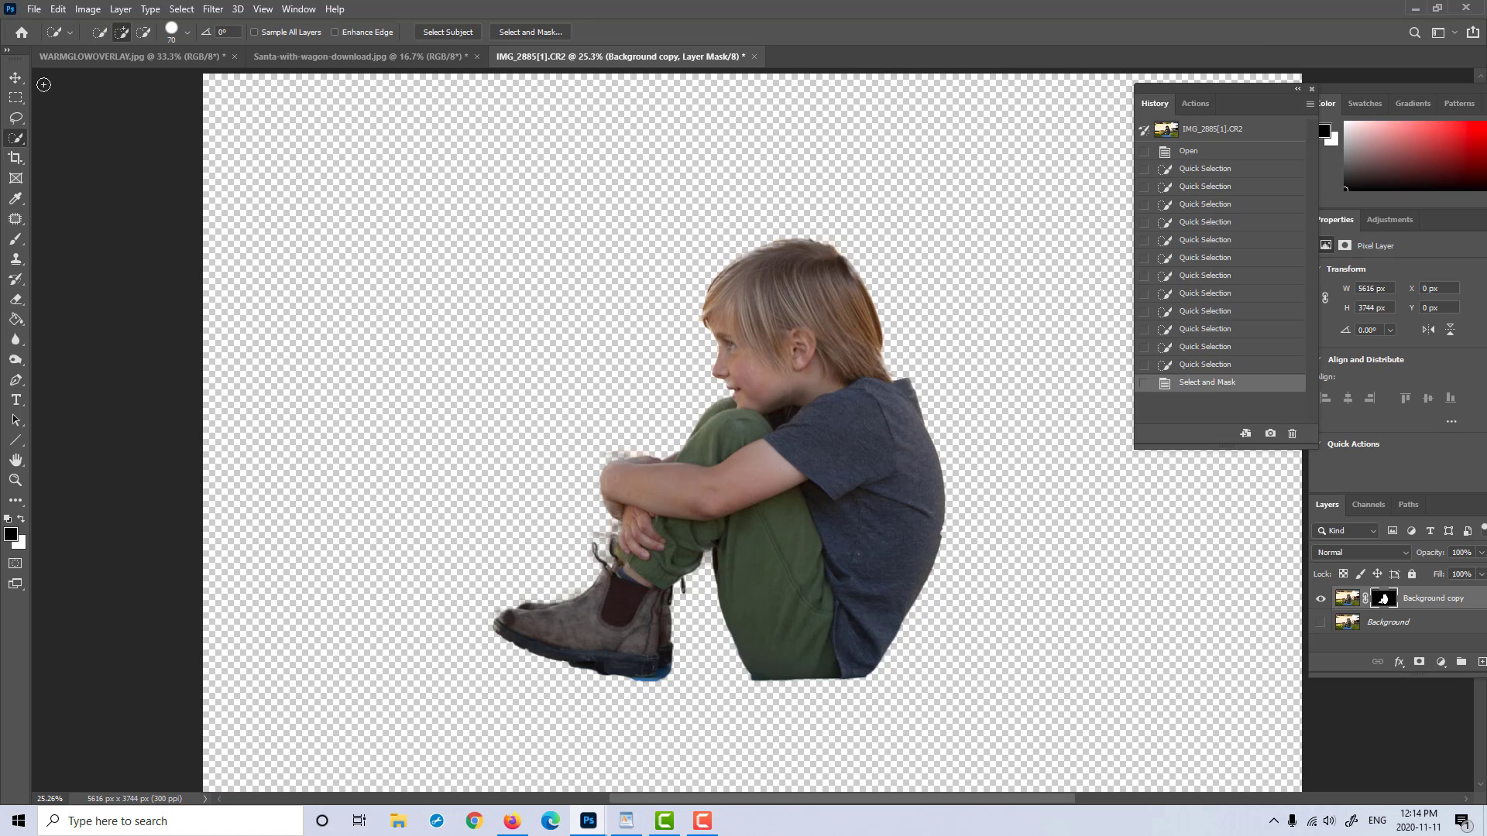
# Step: Move the masked boy layer into Santa-with-wagon-download.jpg and position him sitting on the red wagon
pyautogui.click(15, 78)
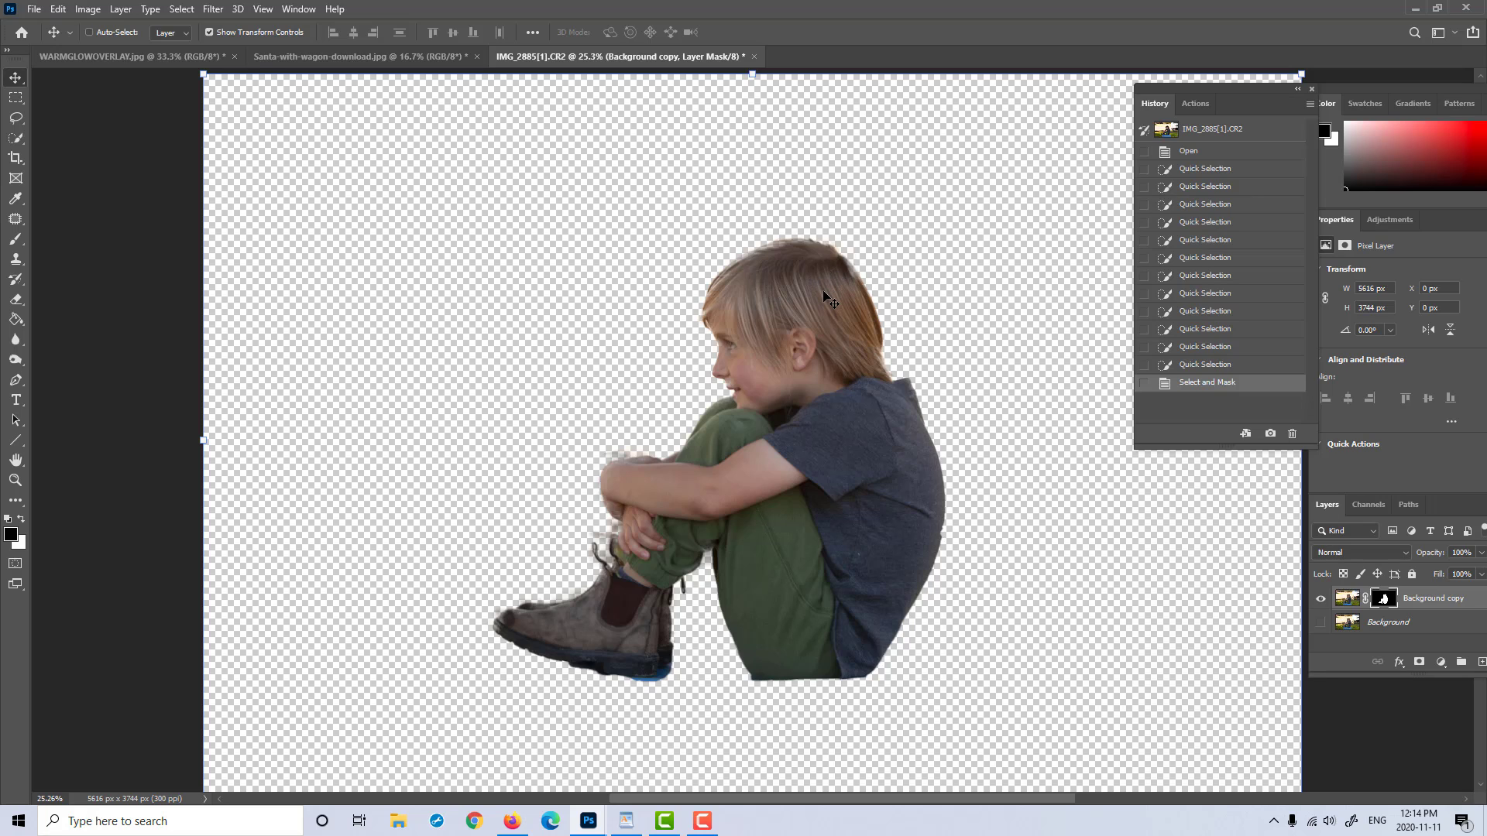
pyautogui.moveTo(767, 304); pyautogui.dragTo(1008, 452)
pyautogui.moveTo(929, 489); pyautogui.dragTo(929, 489)
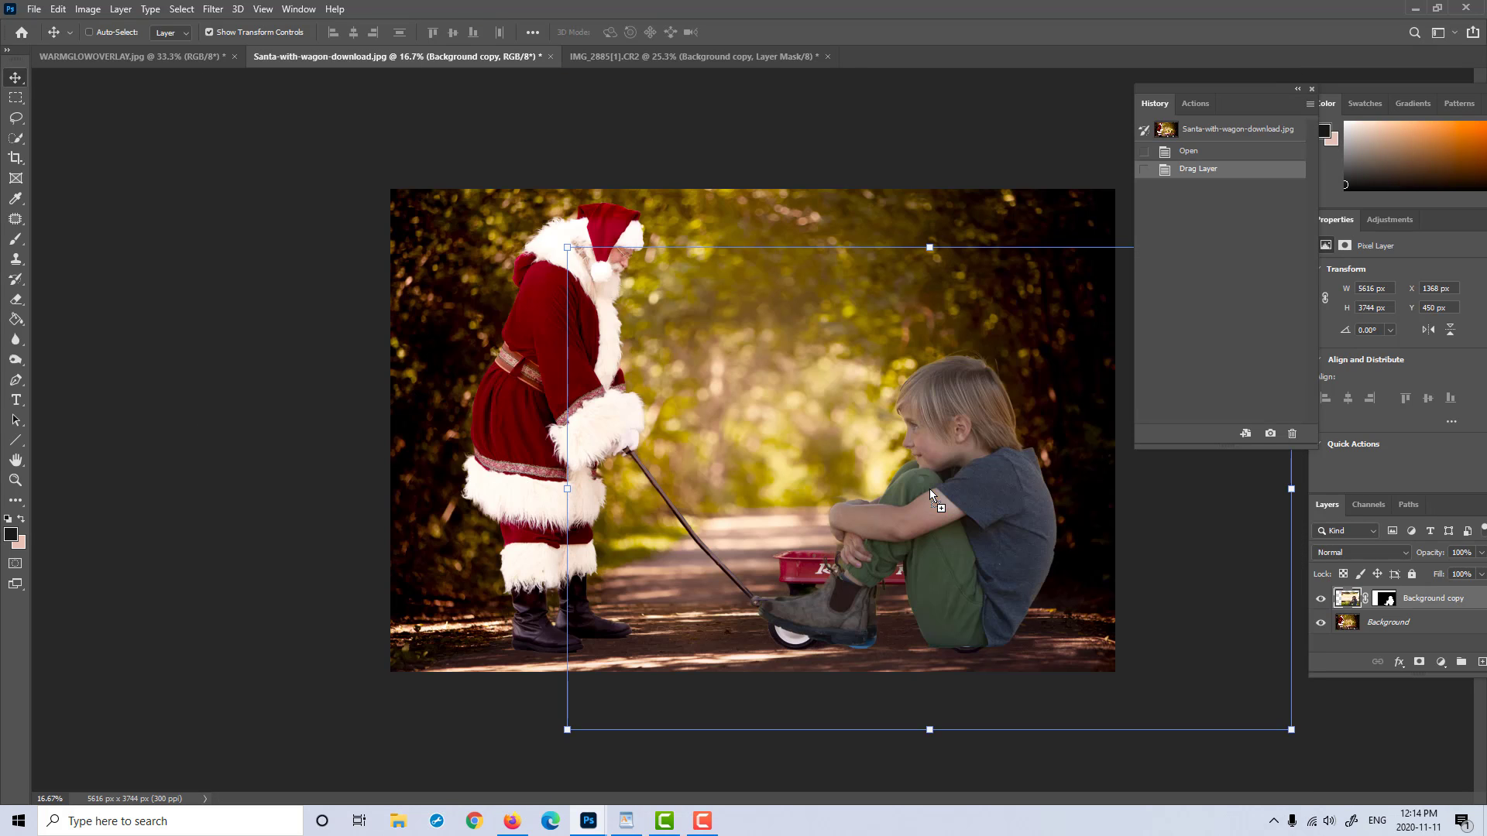
pyautogui.moveTo(1012, 453); pyautogui.dragTo(968, 385)
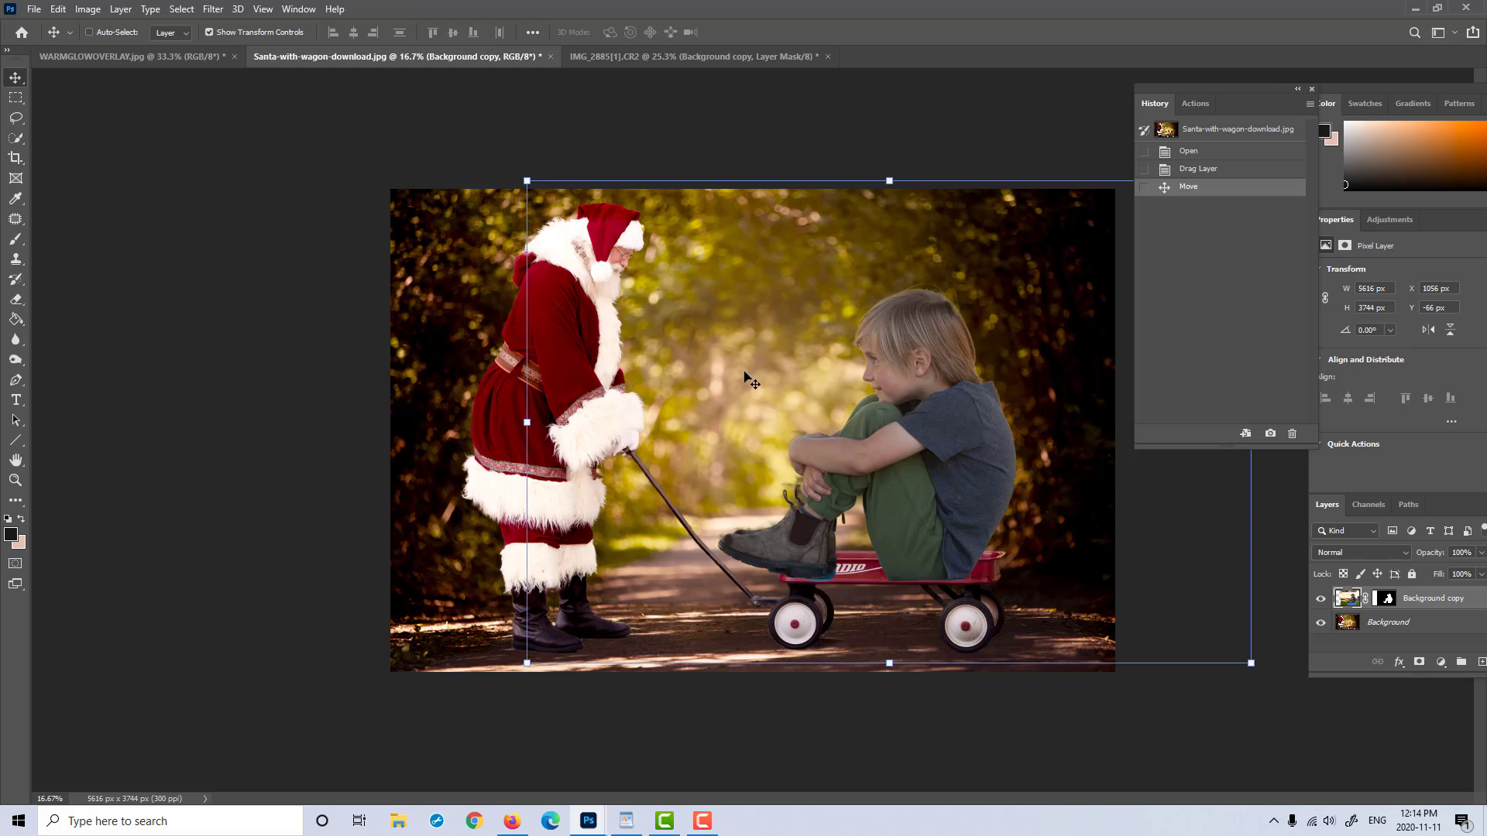
# Step: Float the Santa-with-wagon-download.jpg document in its own window and enlarge the window around the image
pyautogui.click(14, 480)
pyautogui.moveTo(859, 349); pyautogui.dragTo(890, 352)
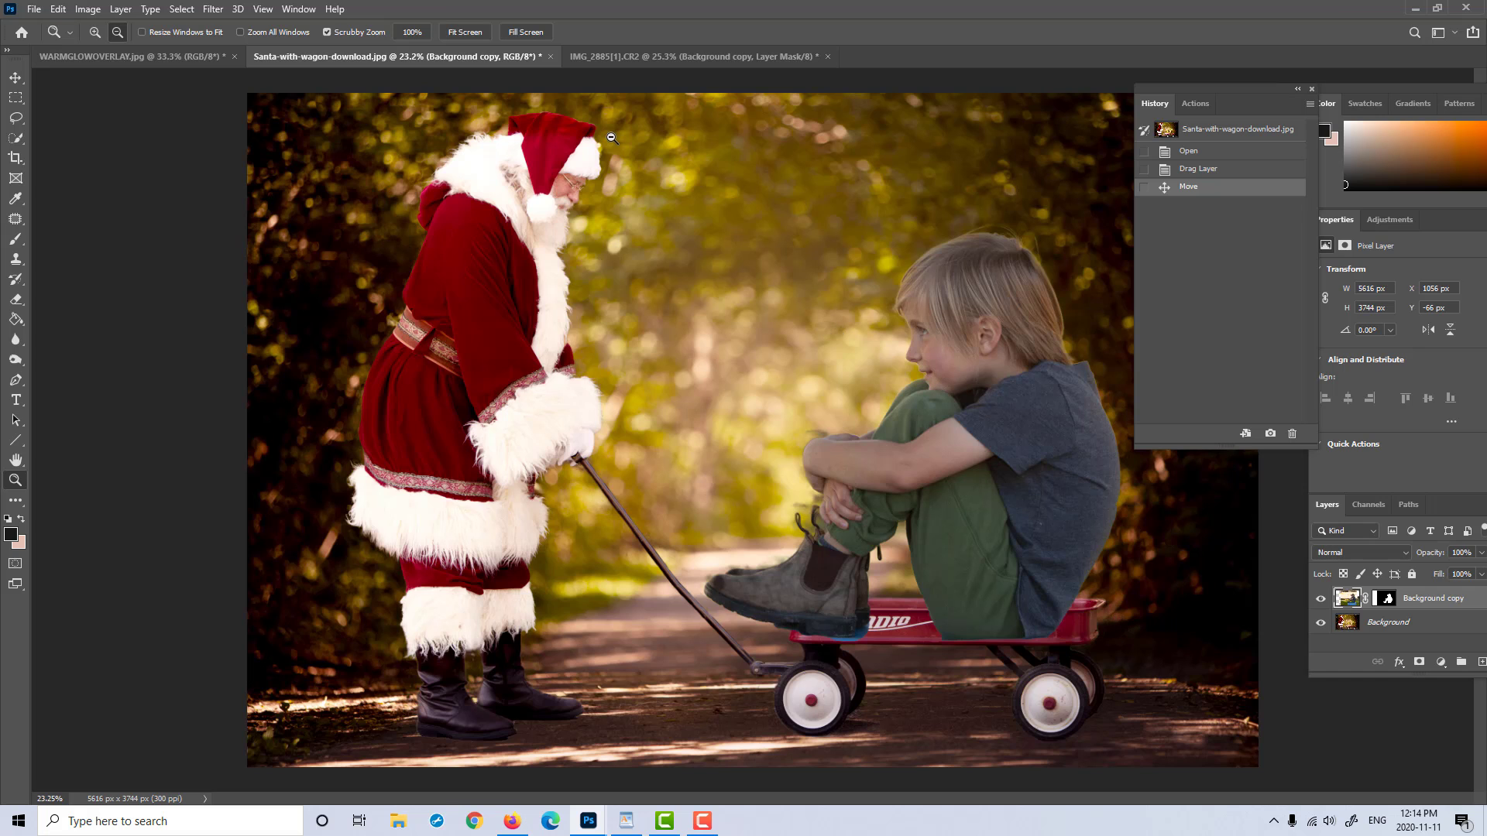
pyautogui.moveTo(448, 57); pyautogui.dragTo(309, 72)
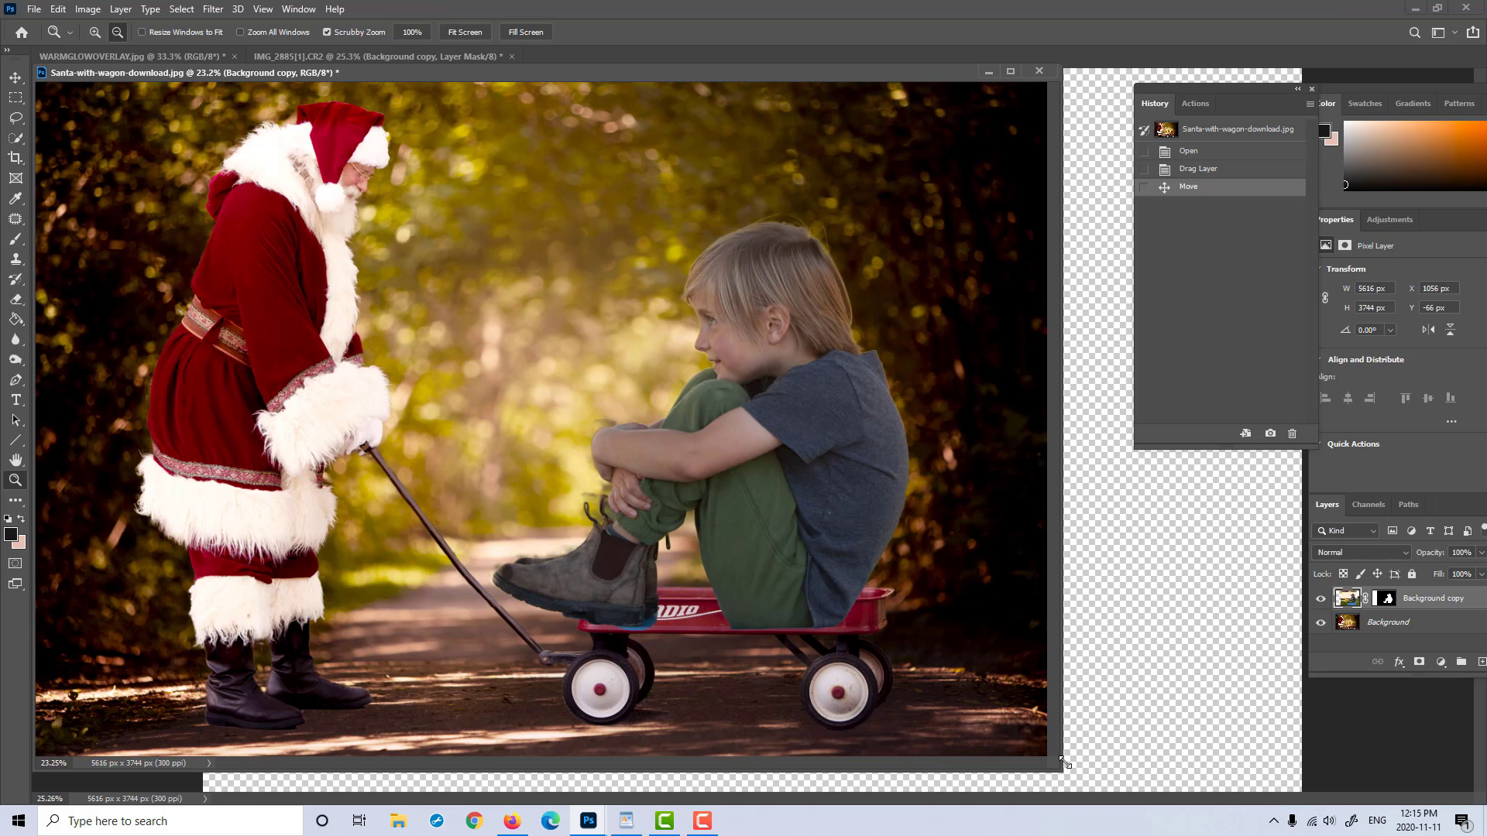
pyautogui.moveTo(1057, 766); pyautogui.dragTo(1200, 791)
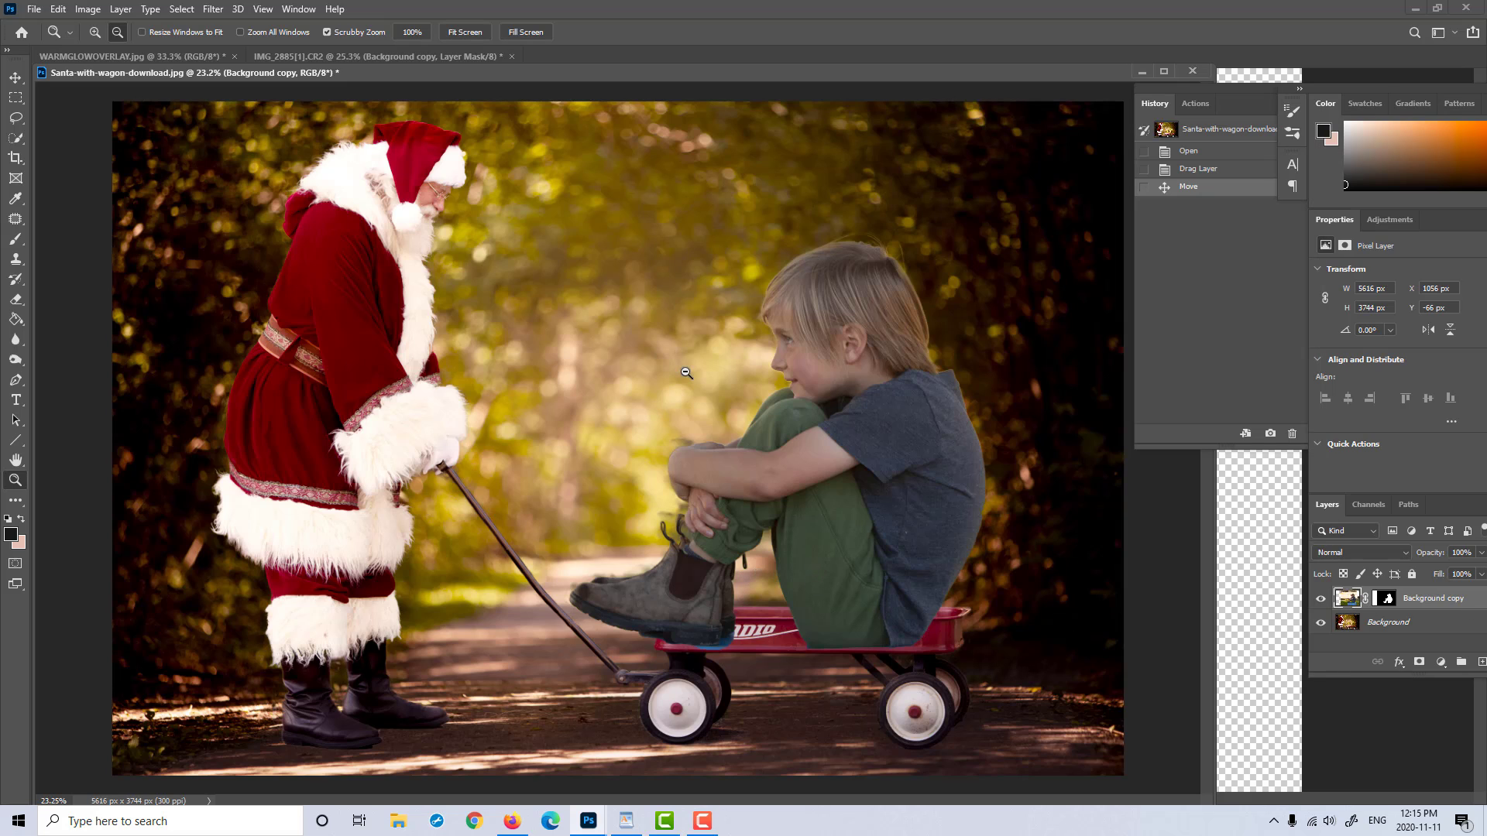
pyautogui.hotkey('ctrl', 't')
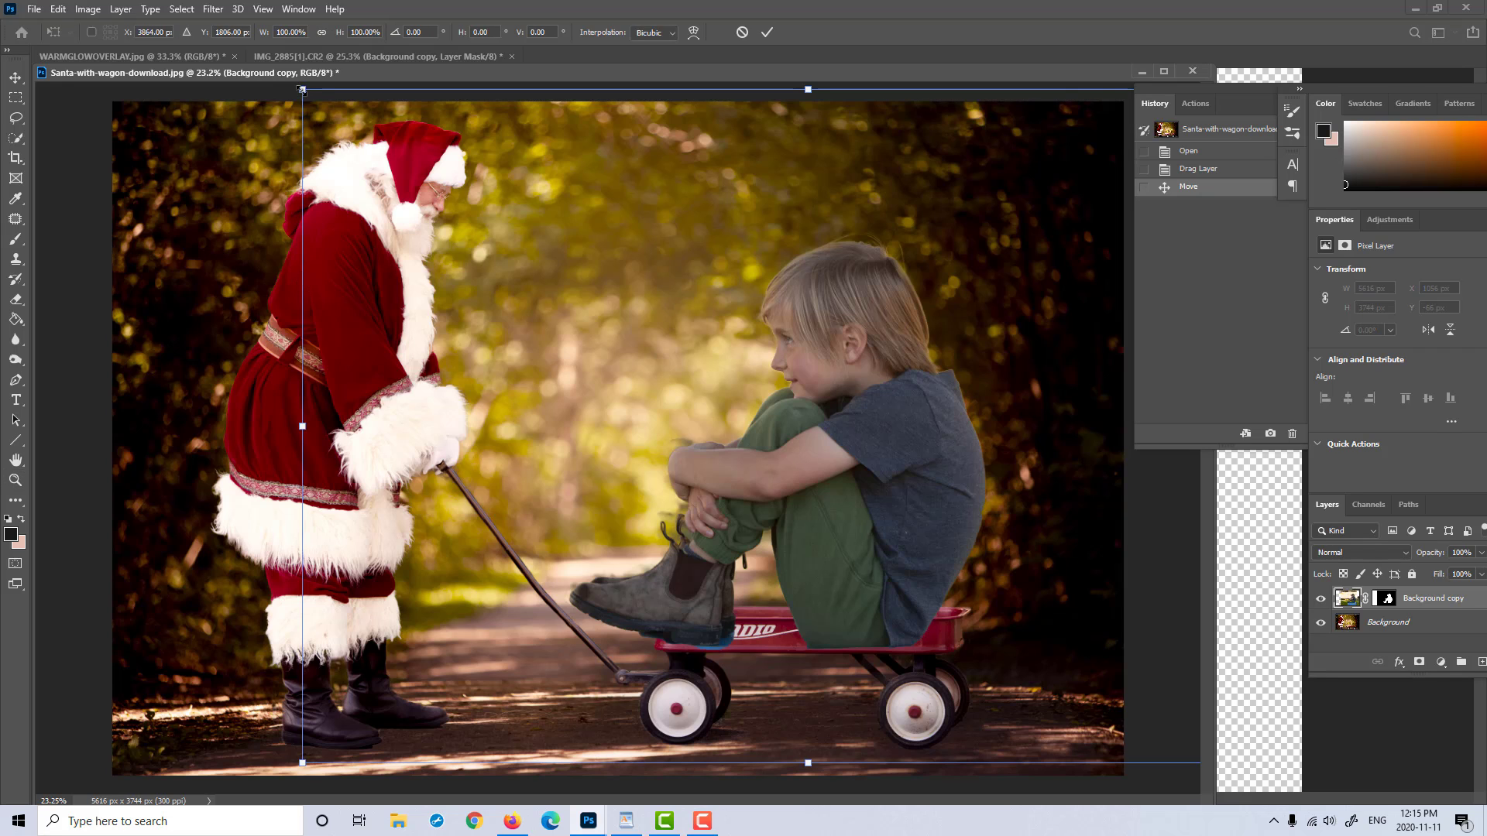
pyautogui.moveTo(302, 90); pyautogui.dragTo(515, 336)
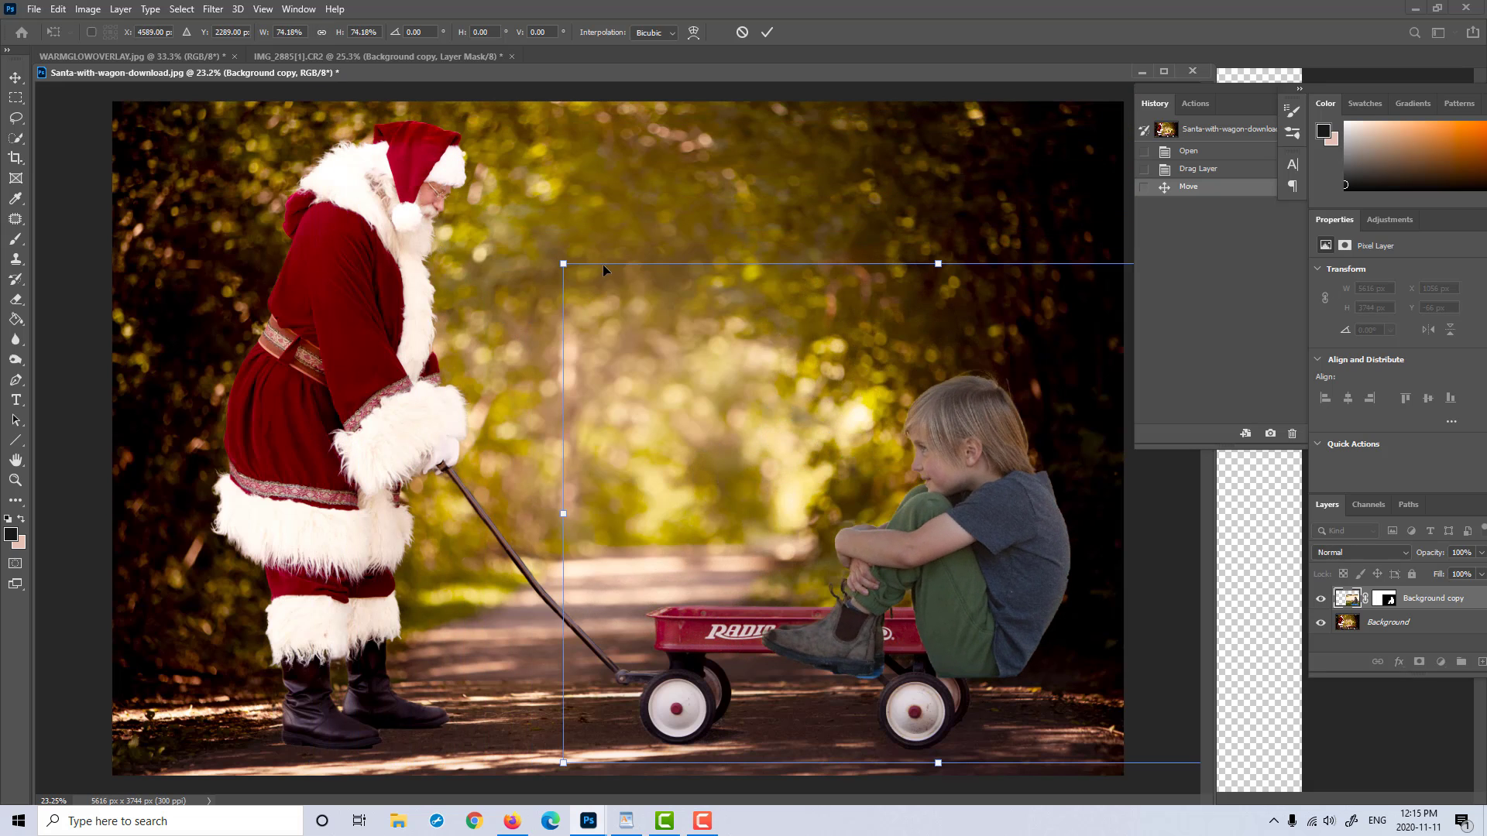
pyautogui.moveTo(563, 264); pyautogui.dragTo(371, 560)
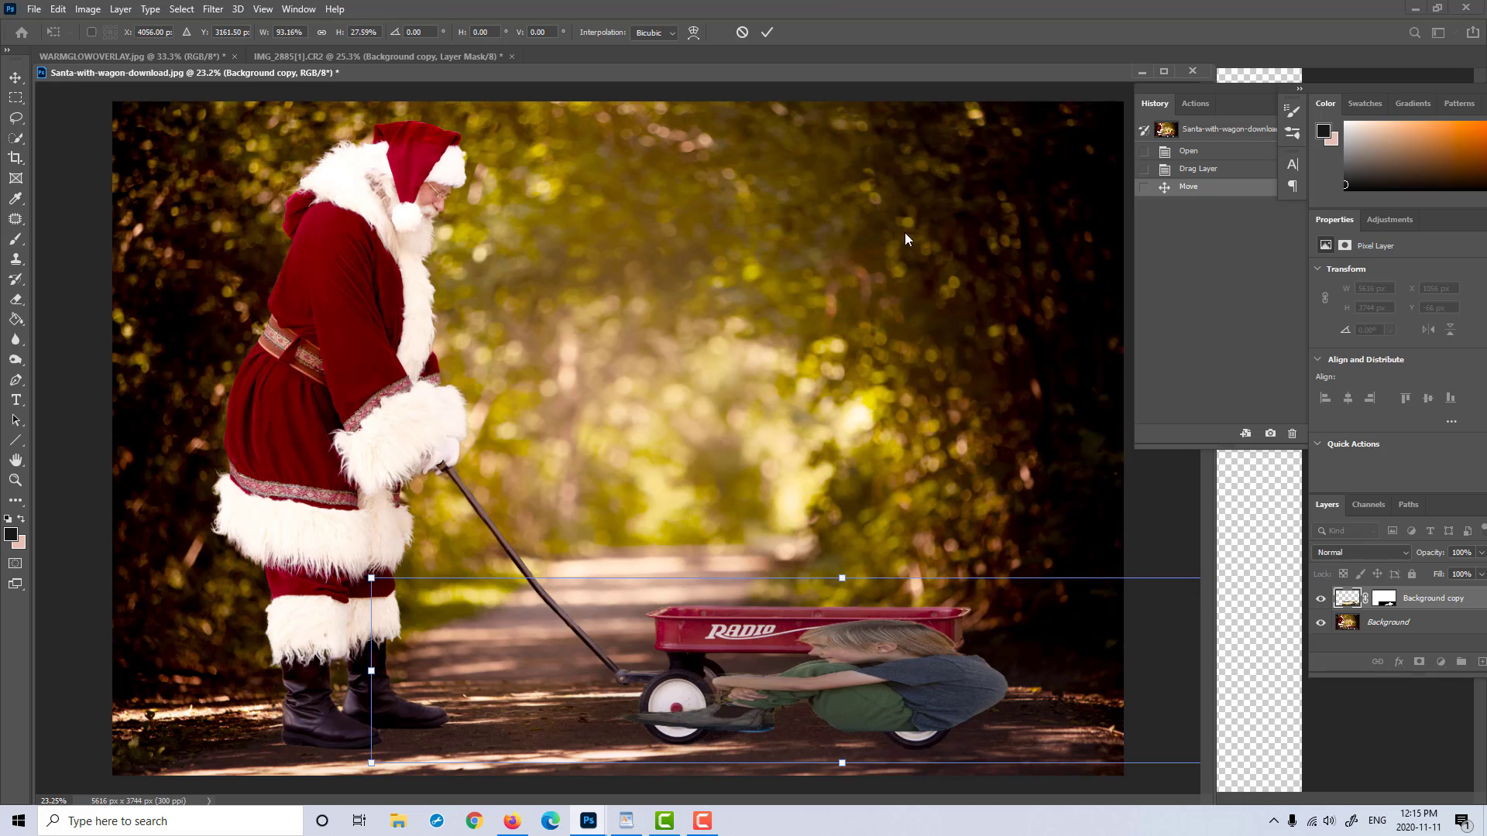
pyautogui.click(742, 32)
pyautogui.press('z')
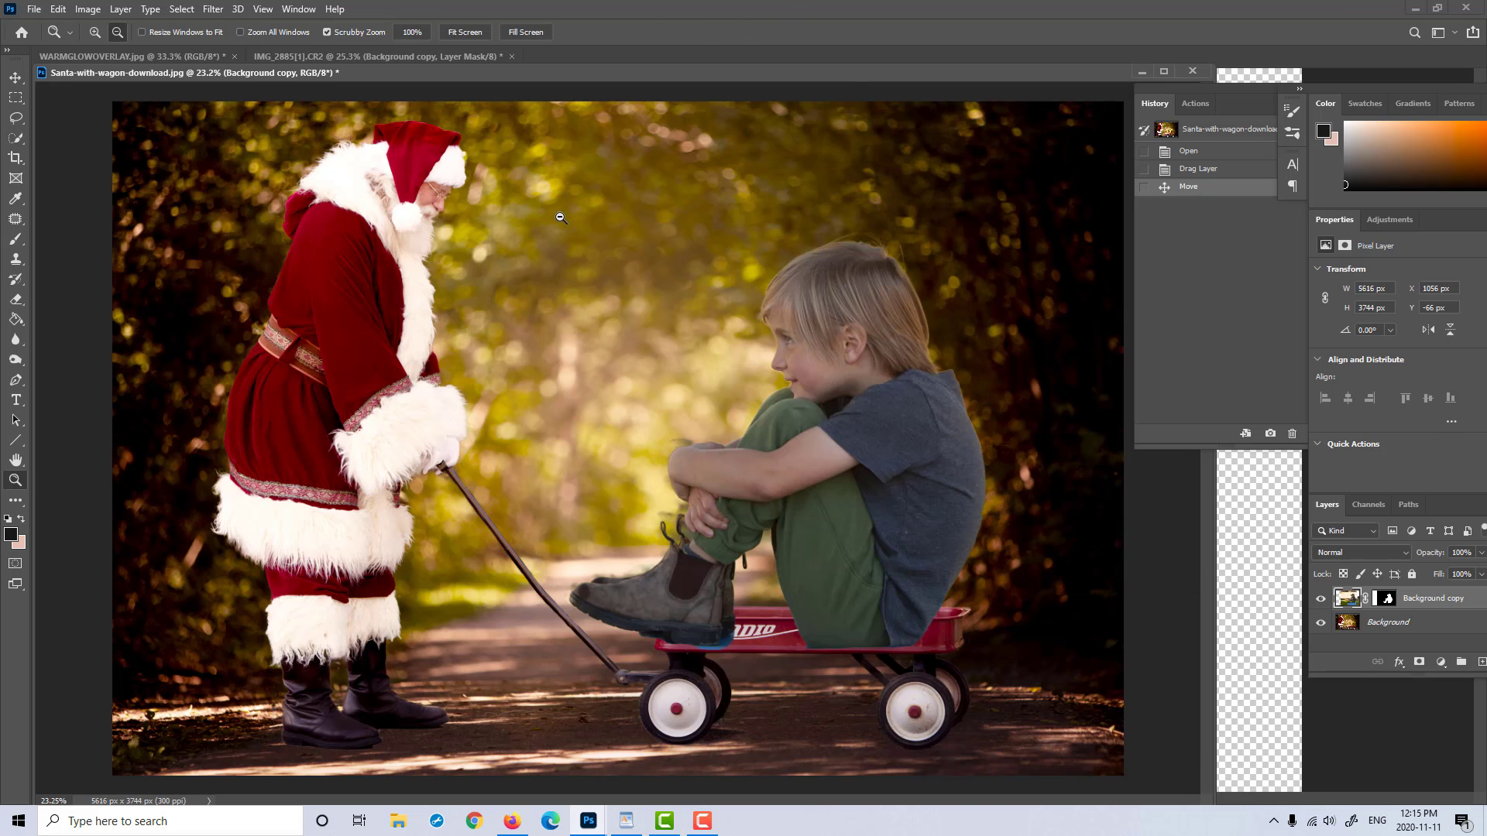
# Step: Free-transform the boy layer proportionally to about 62.5% and place him sitting in the red wagon
pyautogui.hotkey('ctrl', 't')
pyautogui.moveTo(302, 90); pyautogui.dragTo(697, 392)
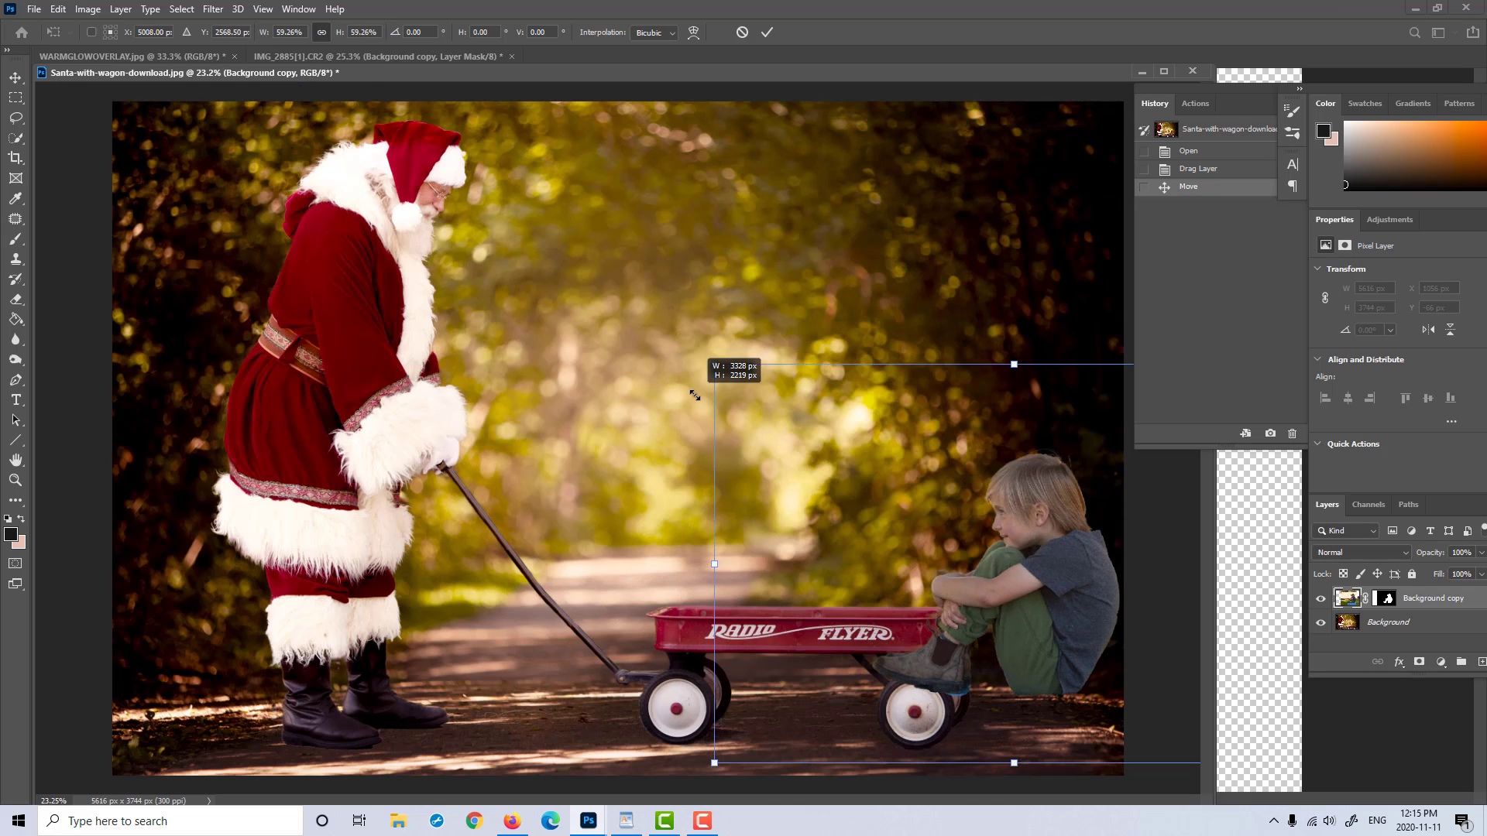
pyautogui.moveTo(1035, 516); pyautogui.dragTo(850, 435)
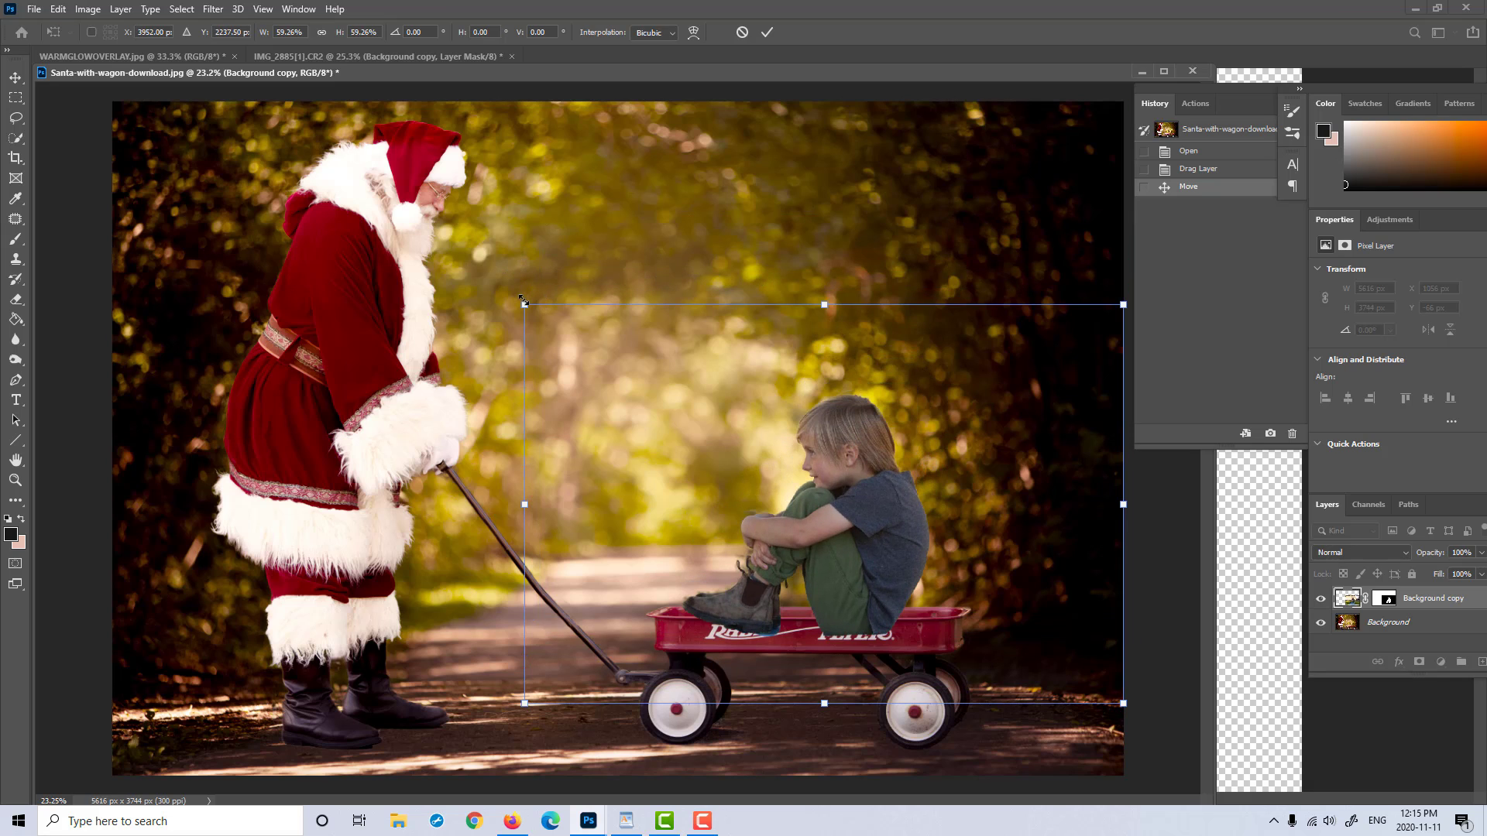
pyautogui.moveTo(514, 300); pyautogui.dragTo(502, 265)
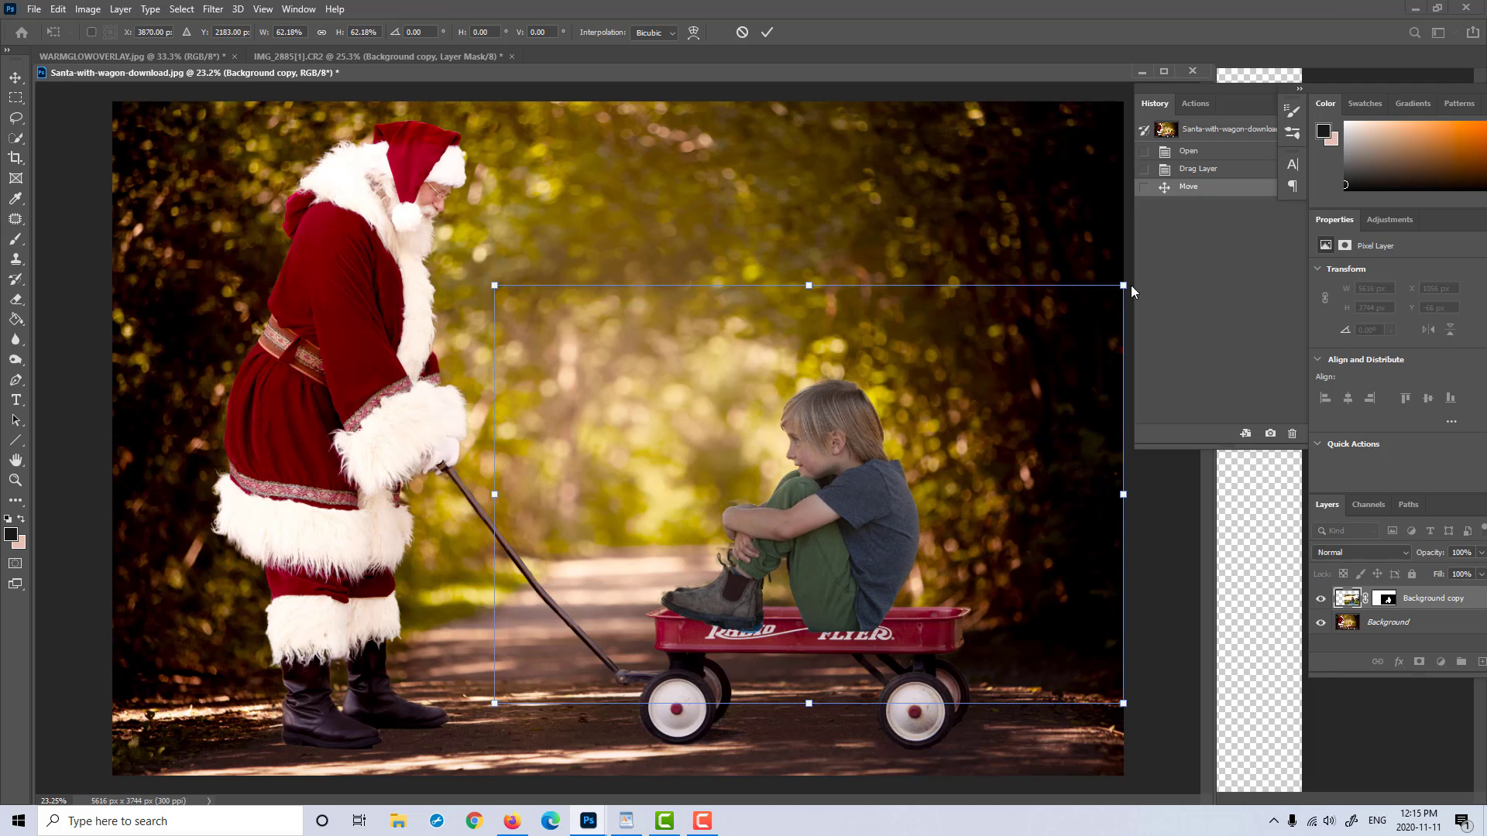
pyautogui.moveTo(1124, 285); pyautogui.dragTo(1161, 276)
pyautogui.moveTo(787, 513); pyautogui.dragTo(799, 523)
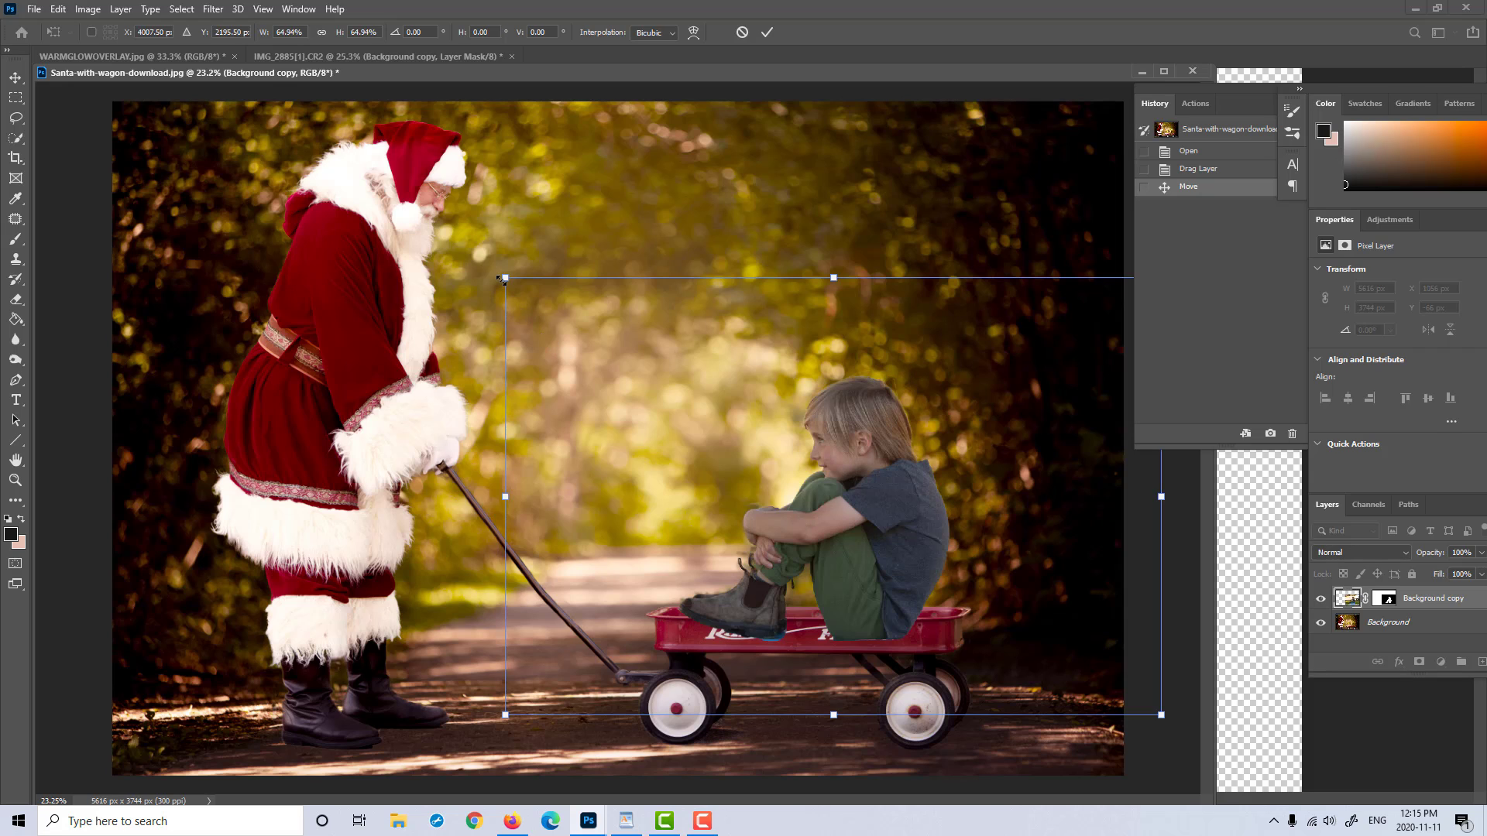
pyautogui.moveTo(506, 274); pyautogui.dragTo(514, 277)
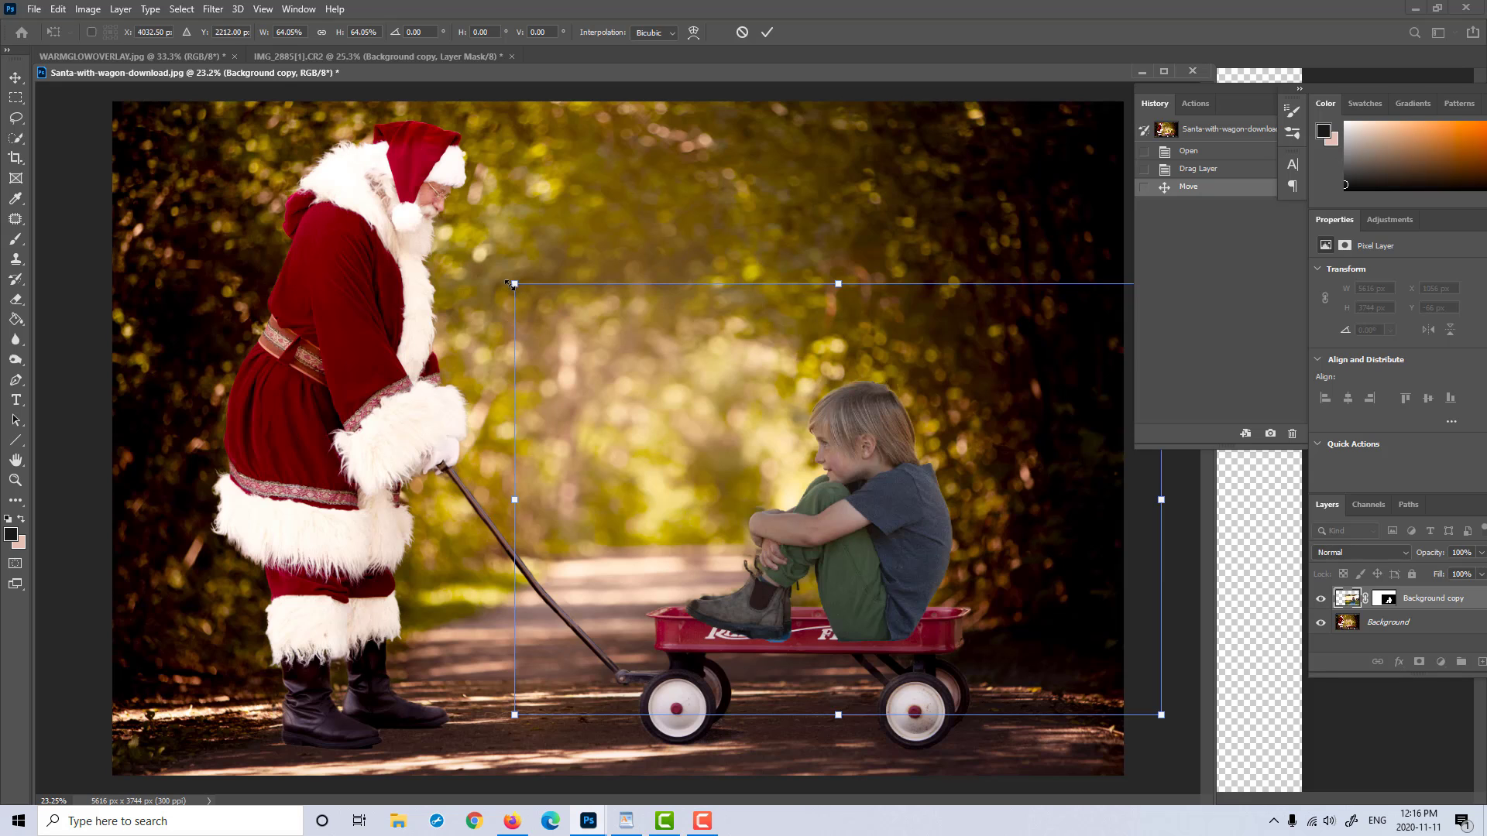
pyautogui.moveTo(510, 284); pyautogui.dragTo(533, 295)
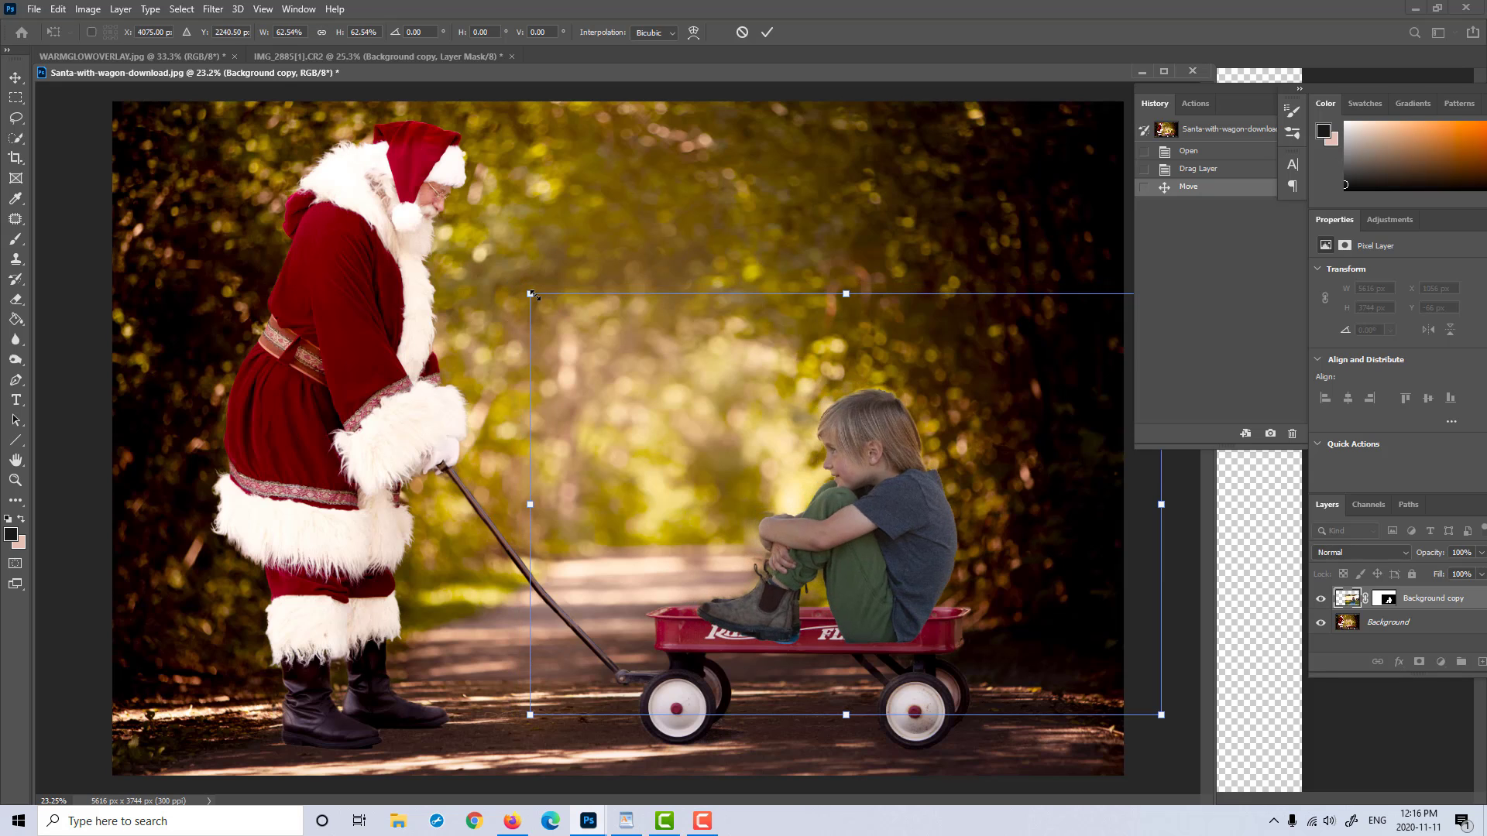
pyautogui.moveTo(864, 463)
pyautogui.mouseDown()
pyautogui.moveTo(836, 446)
pyautogui.moveTo(839, 463)
pyautogui.mouseUp()
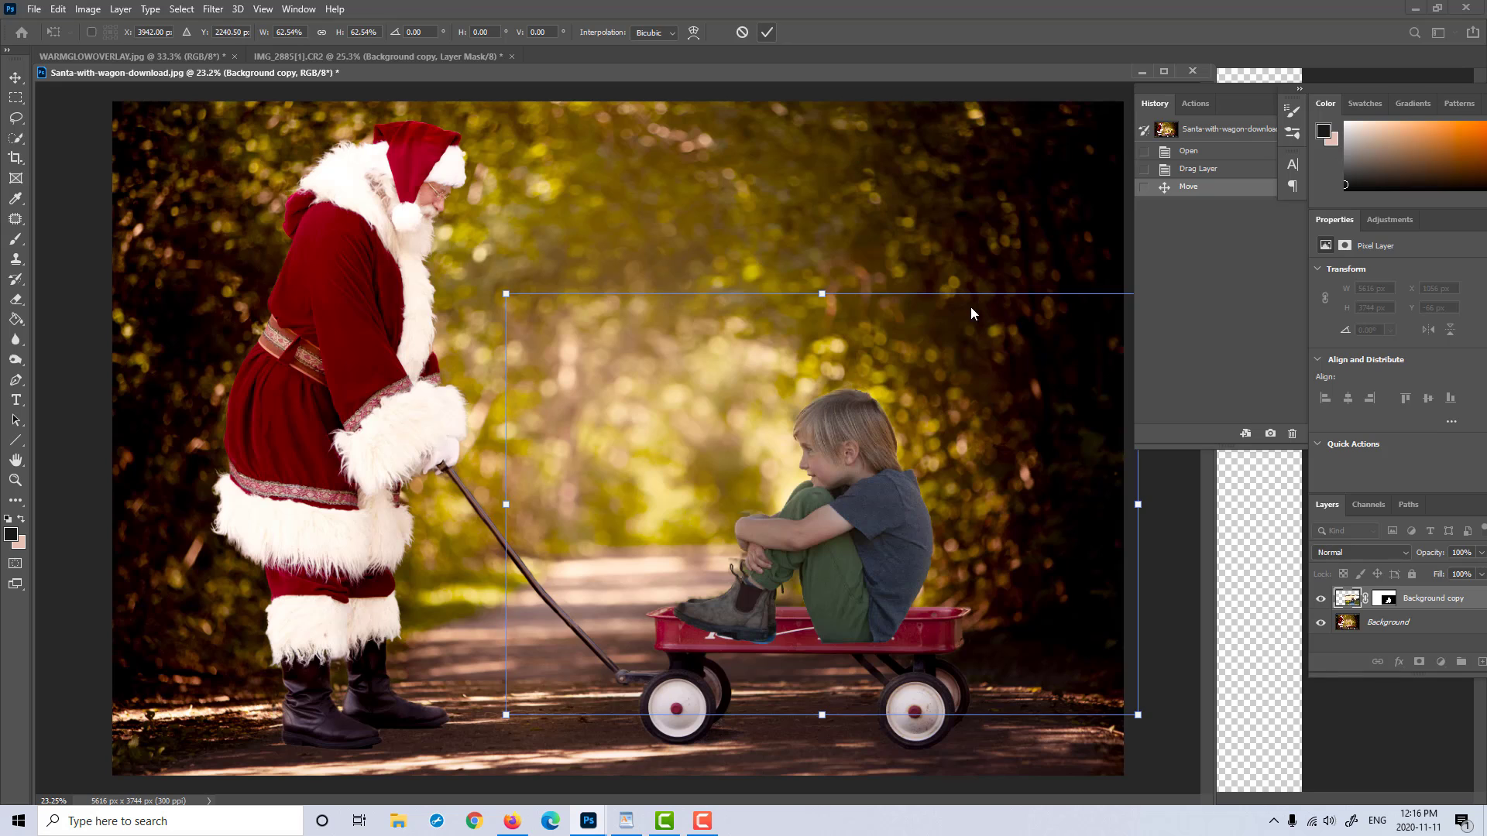
pyautogui.press('Return')
pyautogui.press('z')
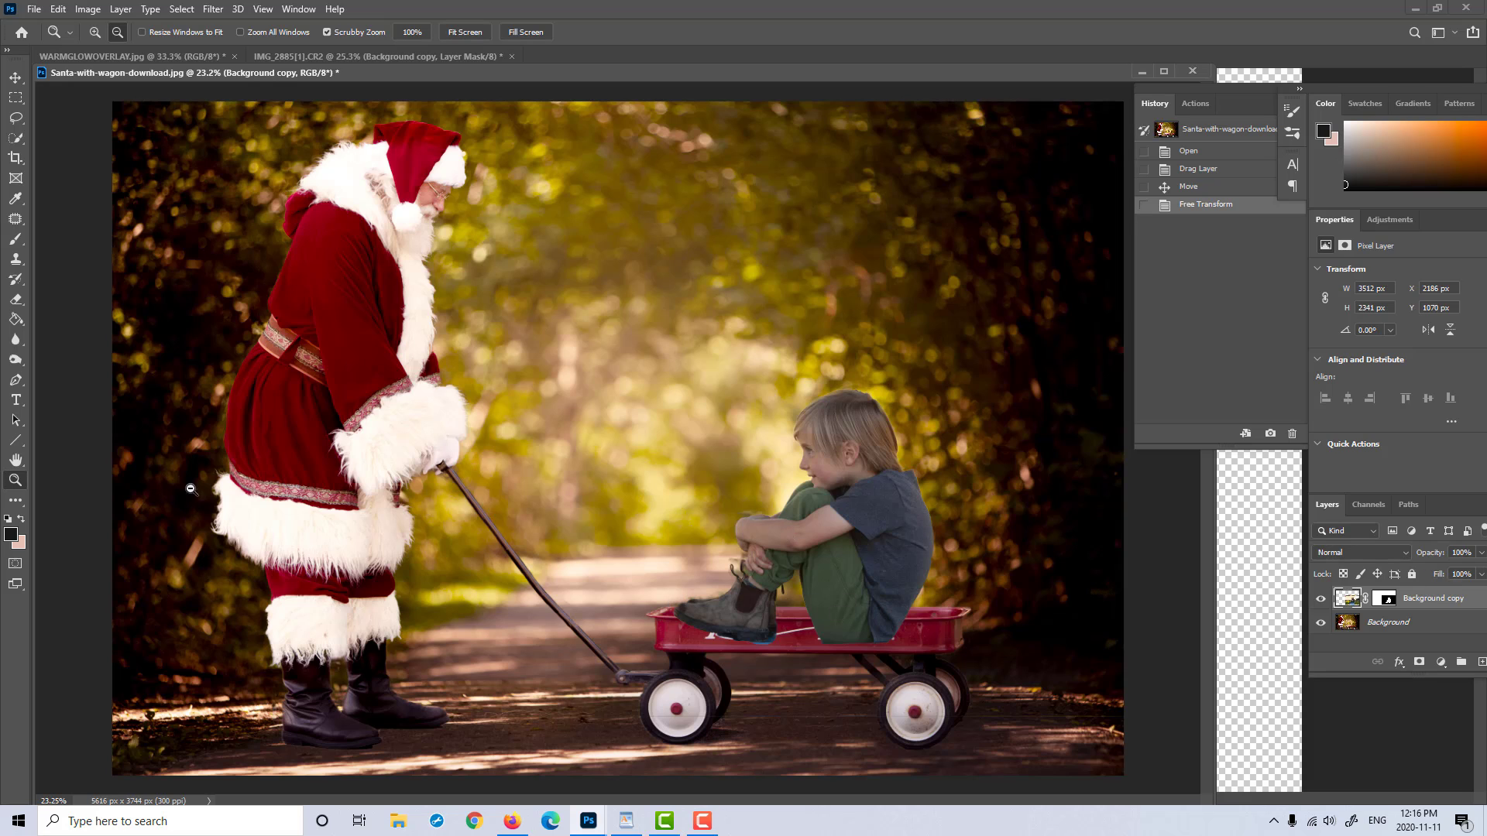
# Step: Target the boy layer's mask and paint black with a size 30 brush over the boot heel at the wagon rim
pyautogui.click(95, 32)
pyautogui.click(891, 534)
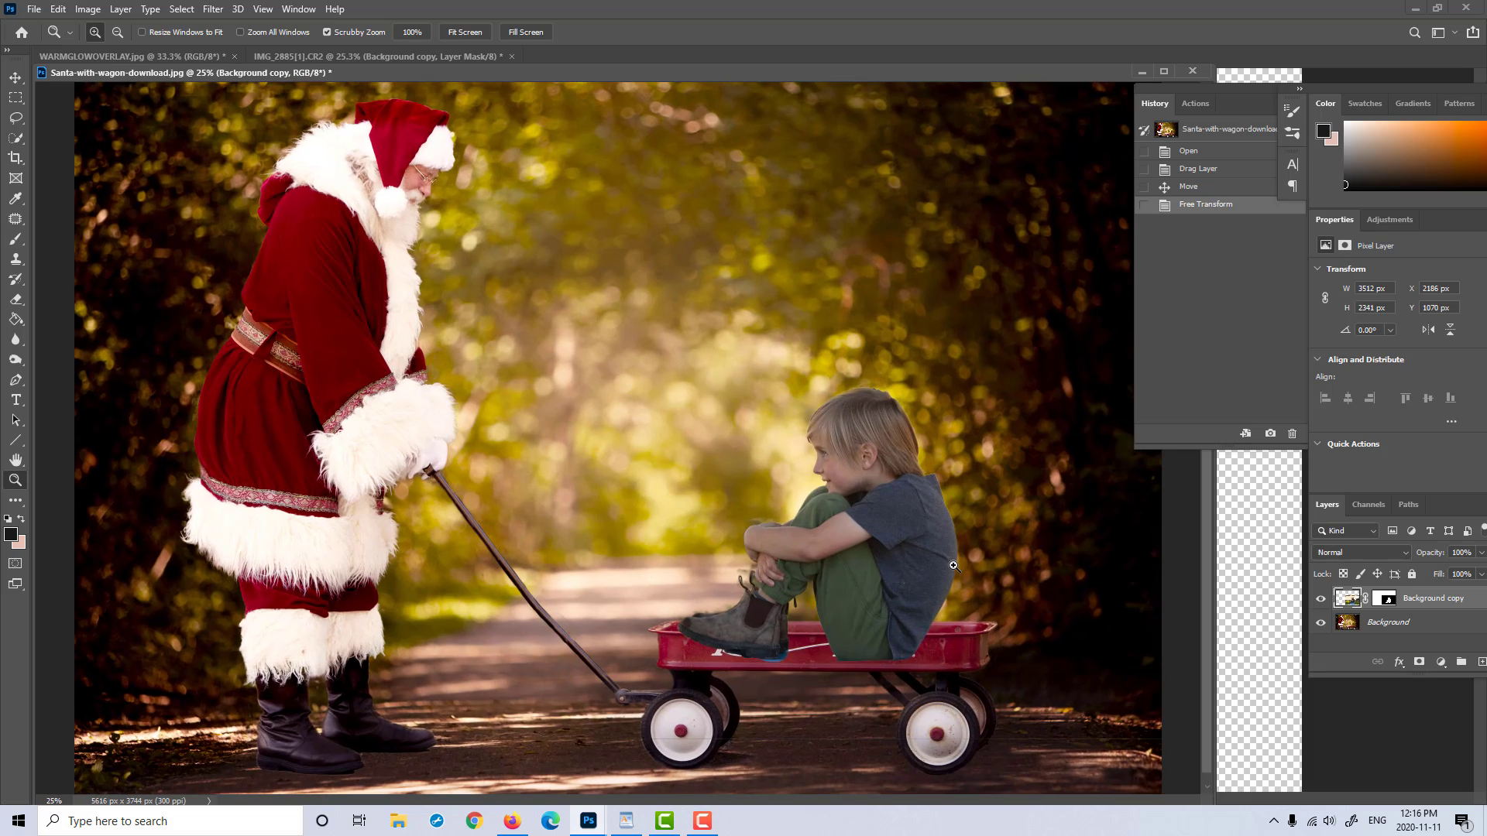
pyautogui.click(965, 558)
pyautogui.scroll(-2, 965, 558)
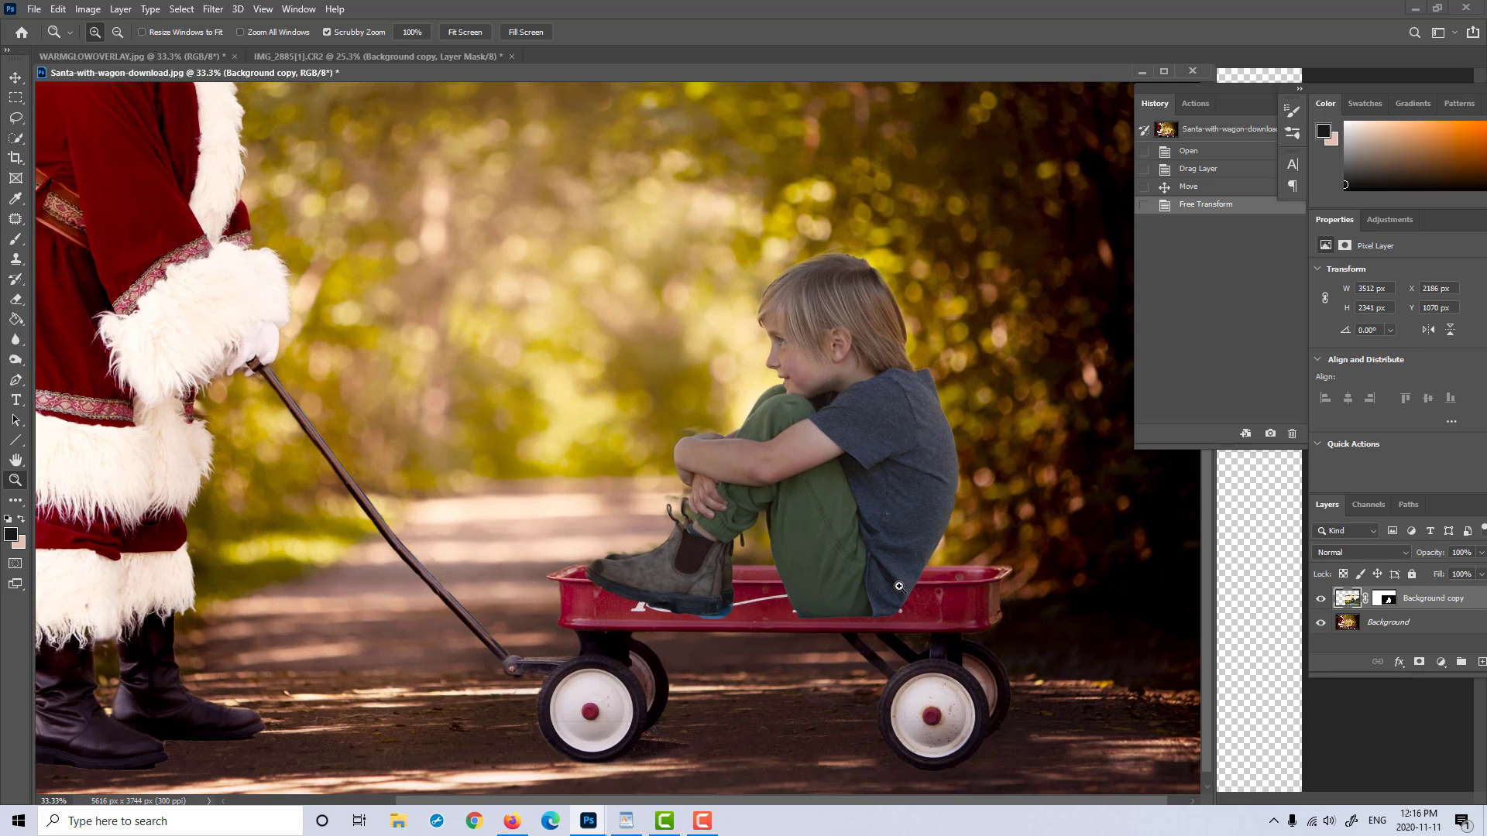
pyautogui.click(1391, 602)
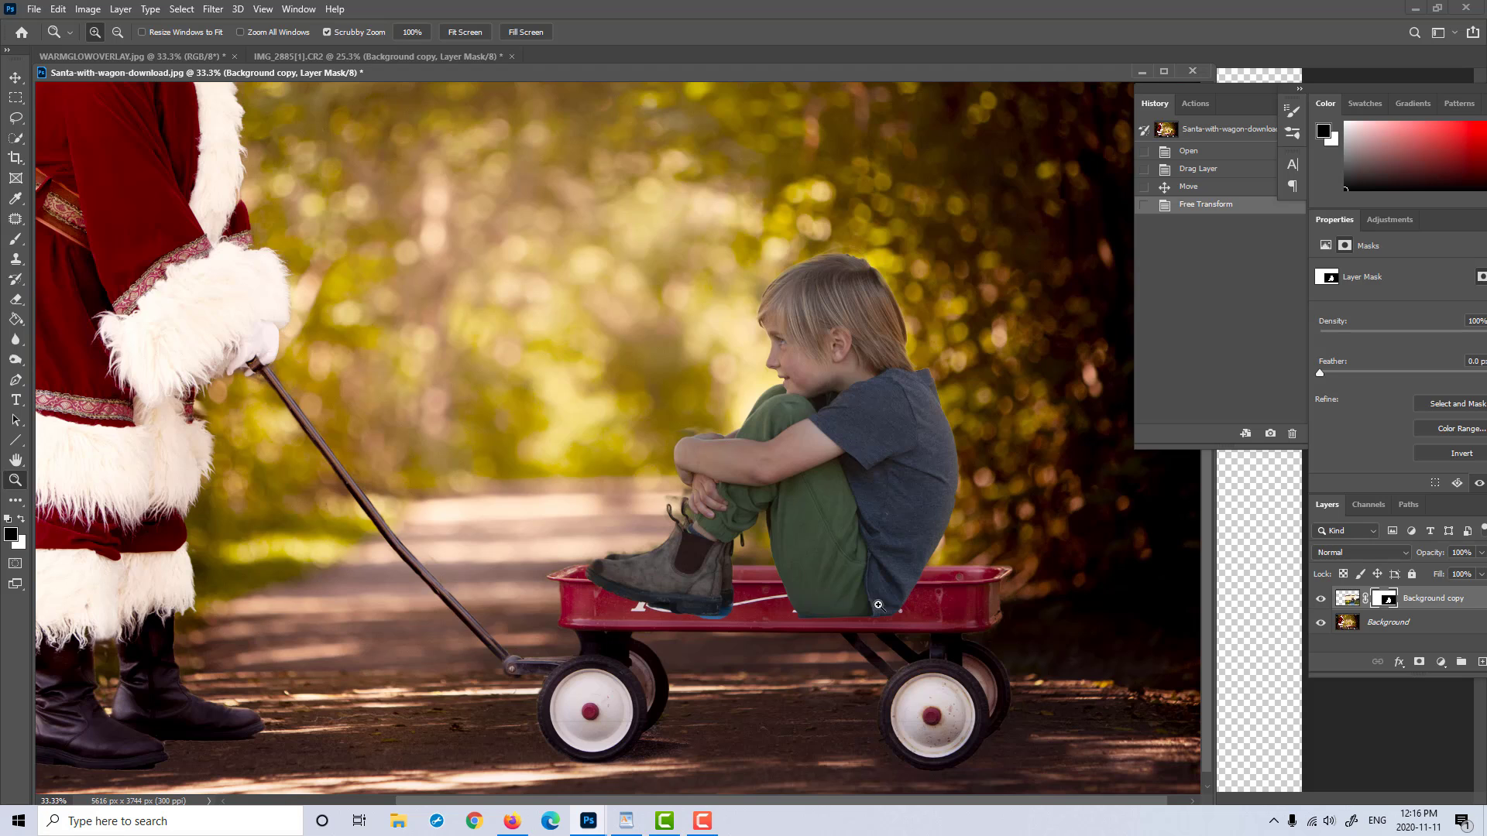
pyautogui.click(17, 240)
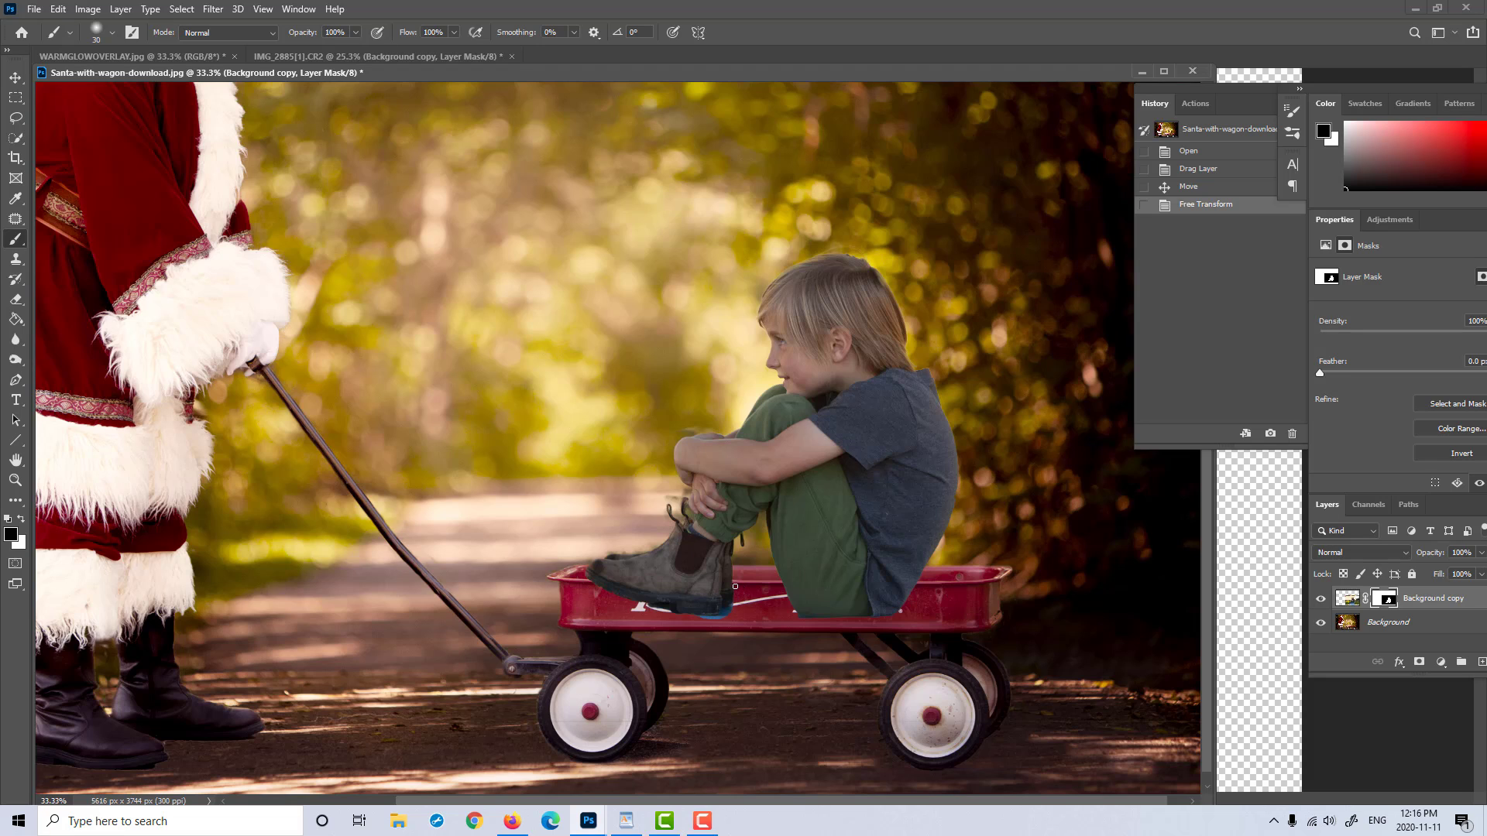
pyautogui.moveTo(706, 586); pyautogui.dragTo(716, 586)
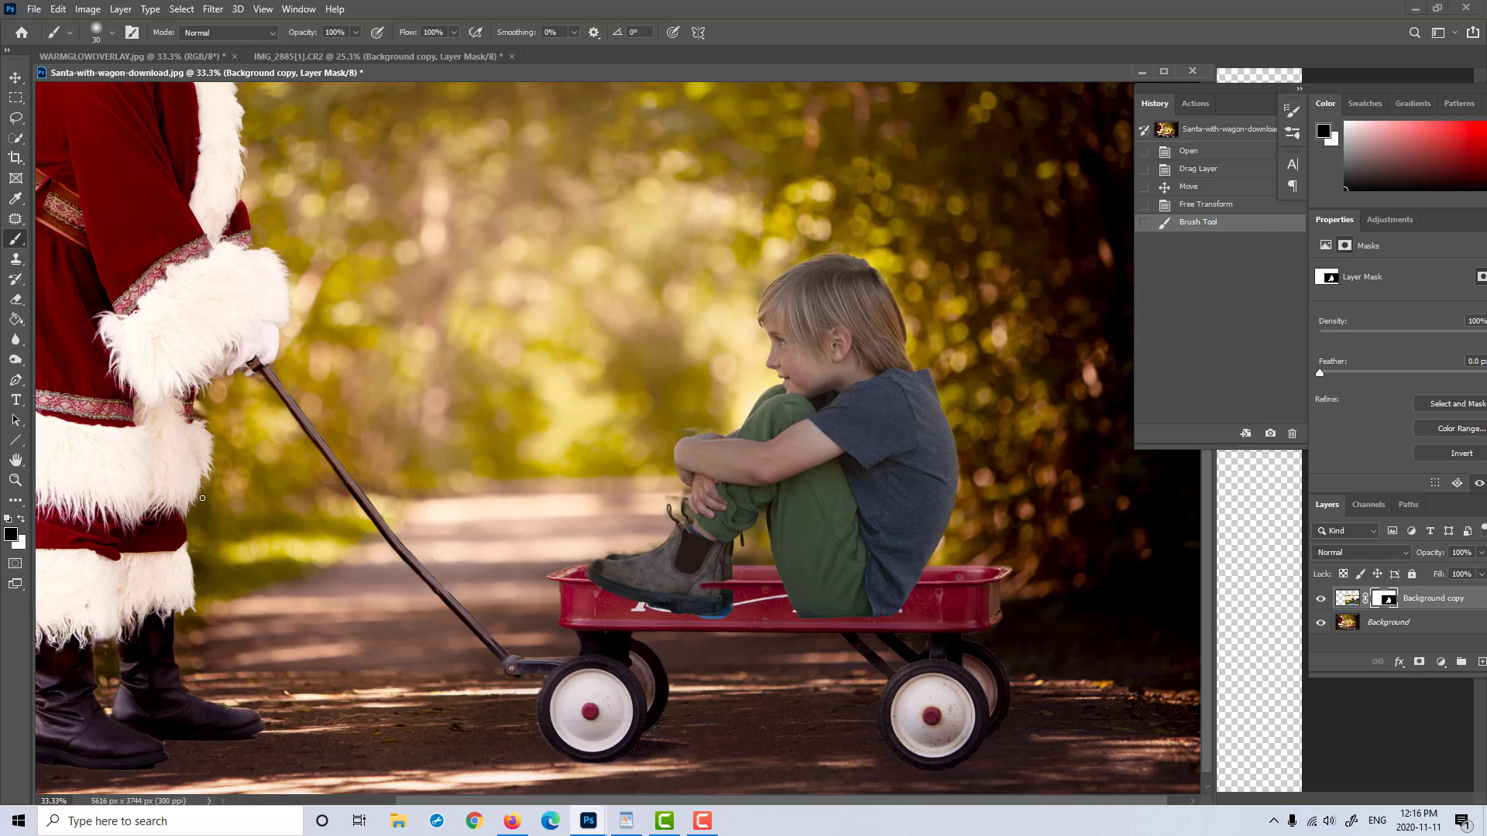
# Step: Mask out the lower part of the boot below the wagon's rim with black, using brush sizes 20 and 45
pyautogui.click(15, 480)
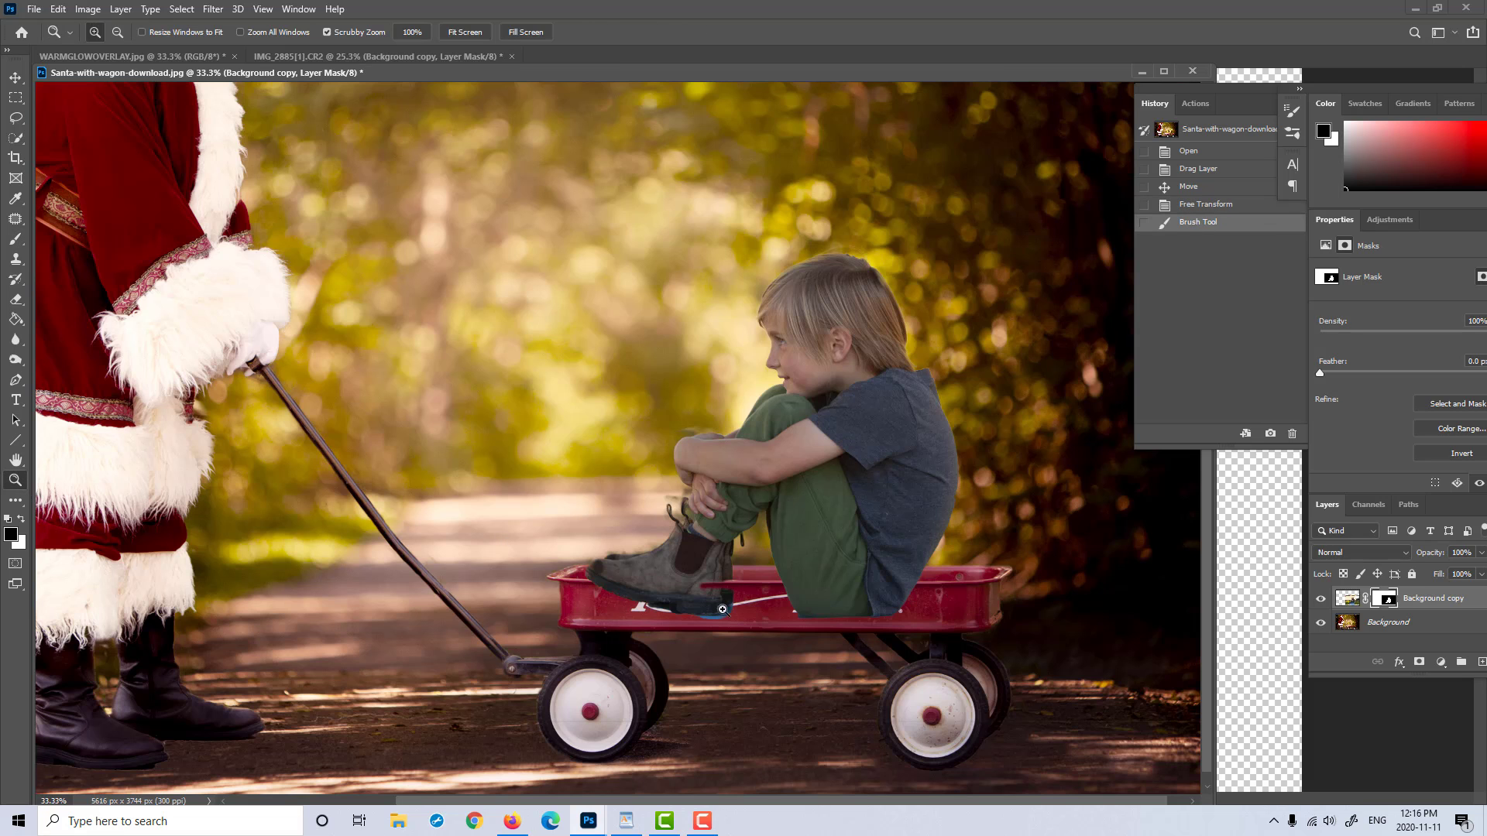
pyautogui.click(752, 612)
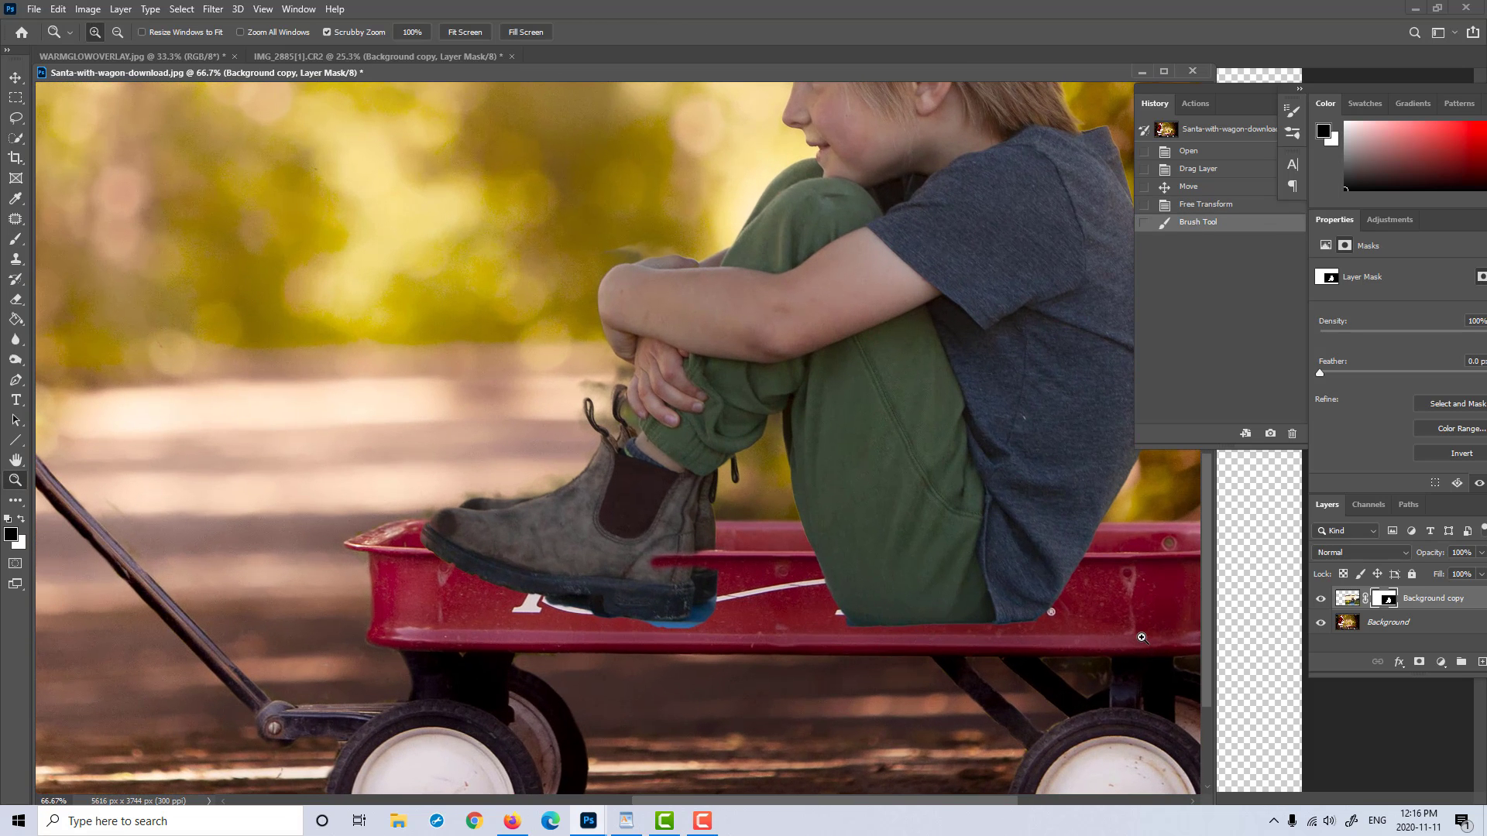
pyautogui.click(16, 240)
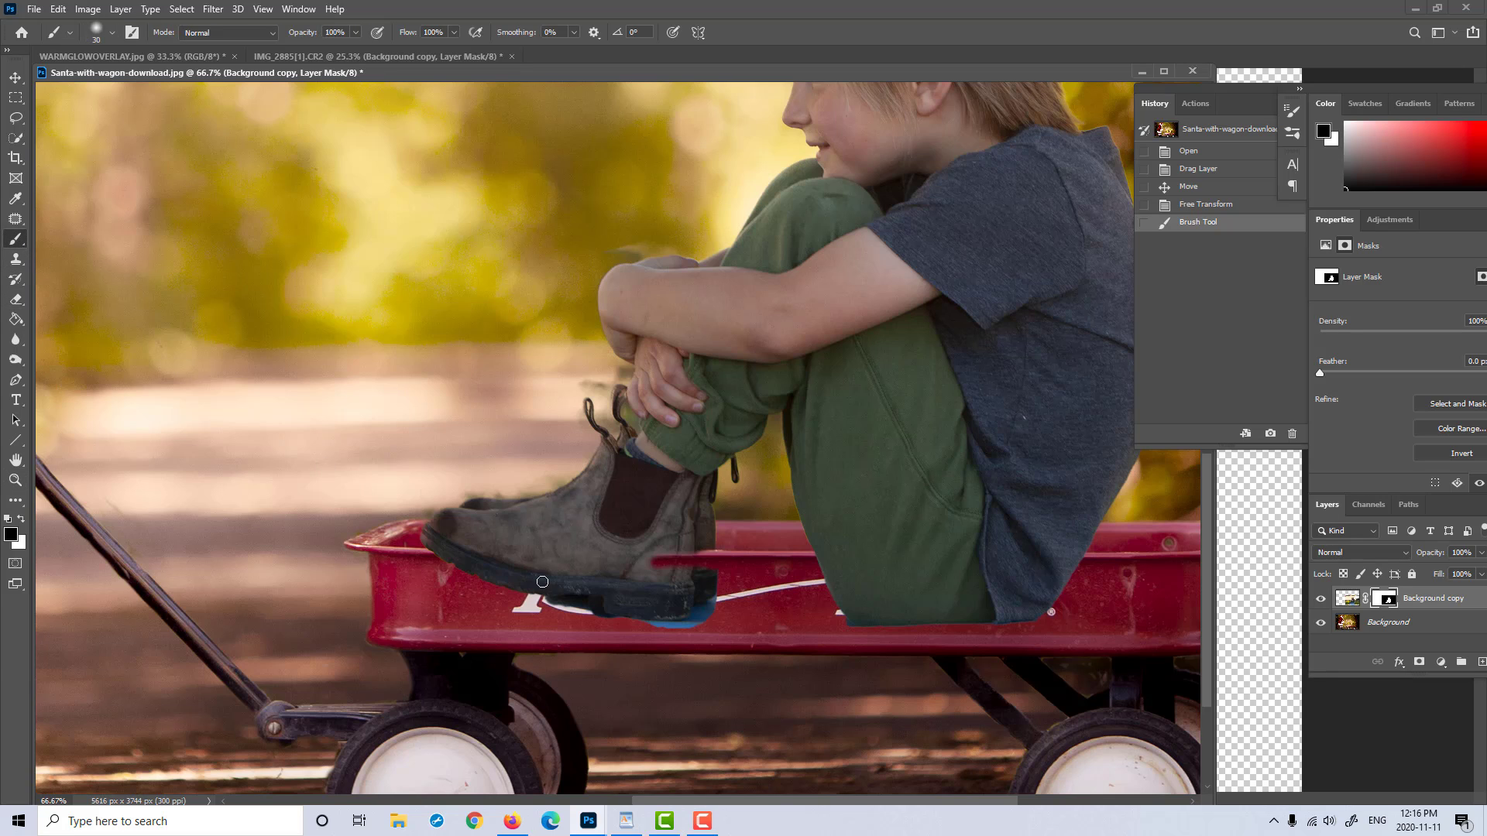
pyautogui.press('[')
pyautogui.moveTo(434, 552); pyautogui.dragTo(654, 561)
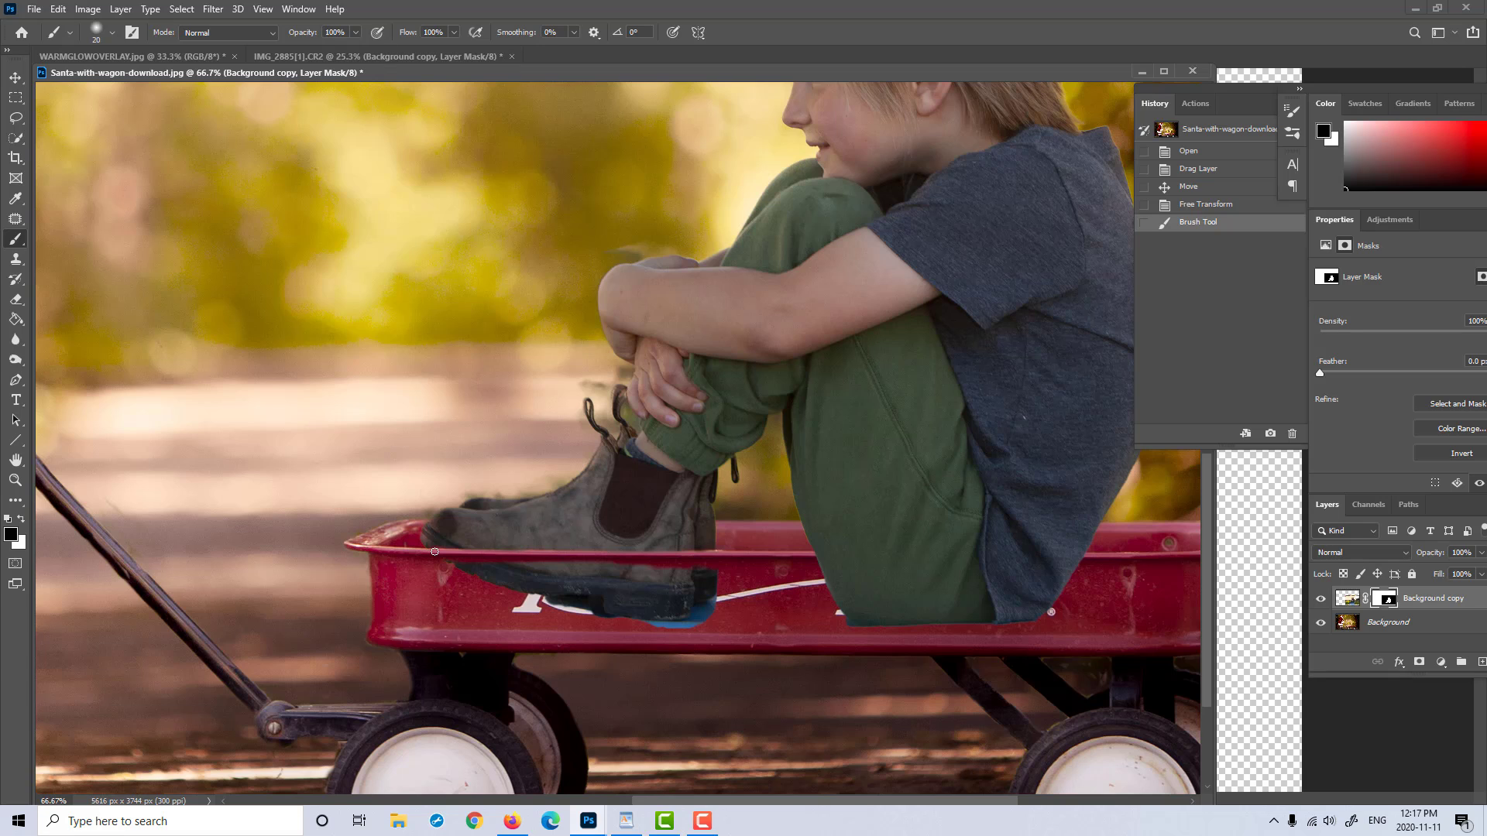
pyautogui.moveTo(458, 571)
pyautogui.mouseDown()
pyautogui.moveTo(558, 572)
pyautogui.moveTo(504, 586)
pyautogui.moveTo(561, 583)
pyautogui.moveTo(550, 597)
pyautogui.moveTo(678, 615)
pyautogui.moveTo(711, 578)
pyautogui.moveTo(689, 599)
pyautogui.moveTo(687, 577)
pyautogui.moveTo(596, 577)
pyautogui.moveTo(650, 620)
pyautogui.moveTo(666, 589)
pyautogui.mouseUp()
pyautogui.moveTo(550, 565); pyautogui.dragTo(616, 565)
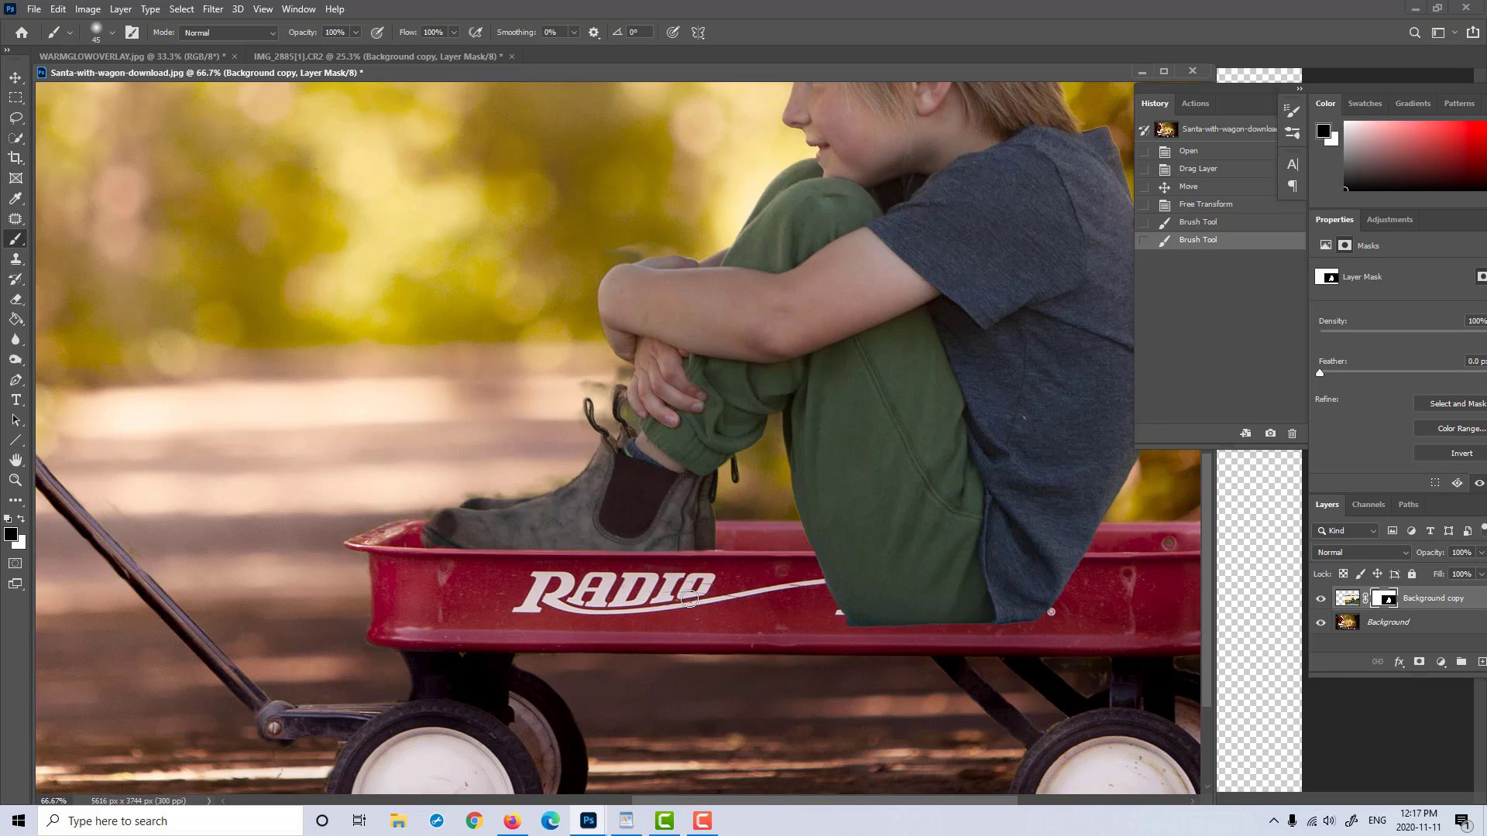
pyautogui.moveTo(689, 600); pyautogui.dragTo(692, 562)
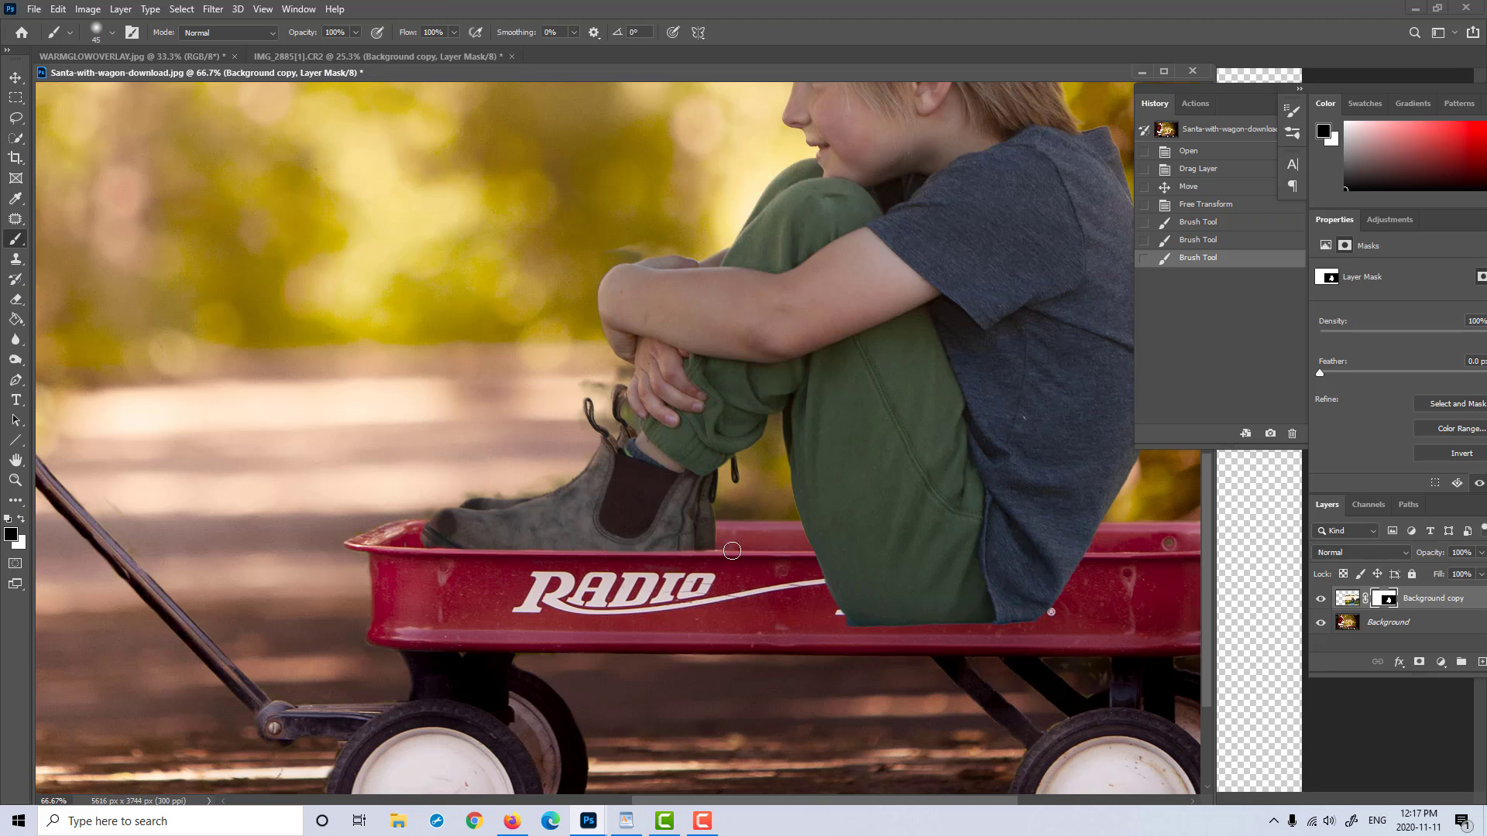
# Step: Mask out the trousers and shirt below the wagon's rim, using a small brush along the edge and a larger one underneath
pyautogui.moveTo(952, 519); pyautogui.dragTo(694, 441)
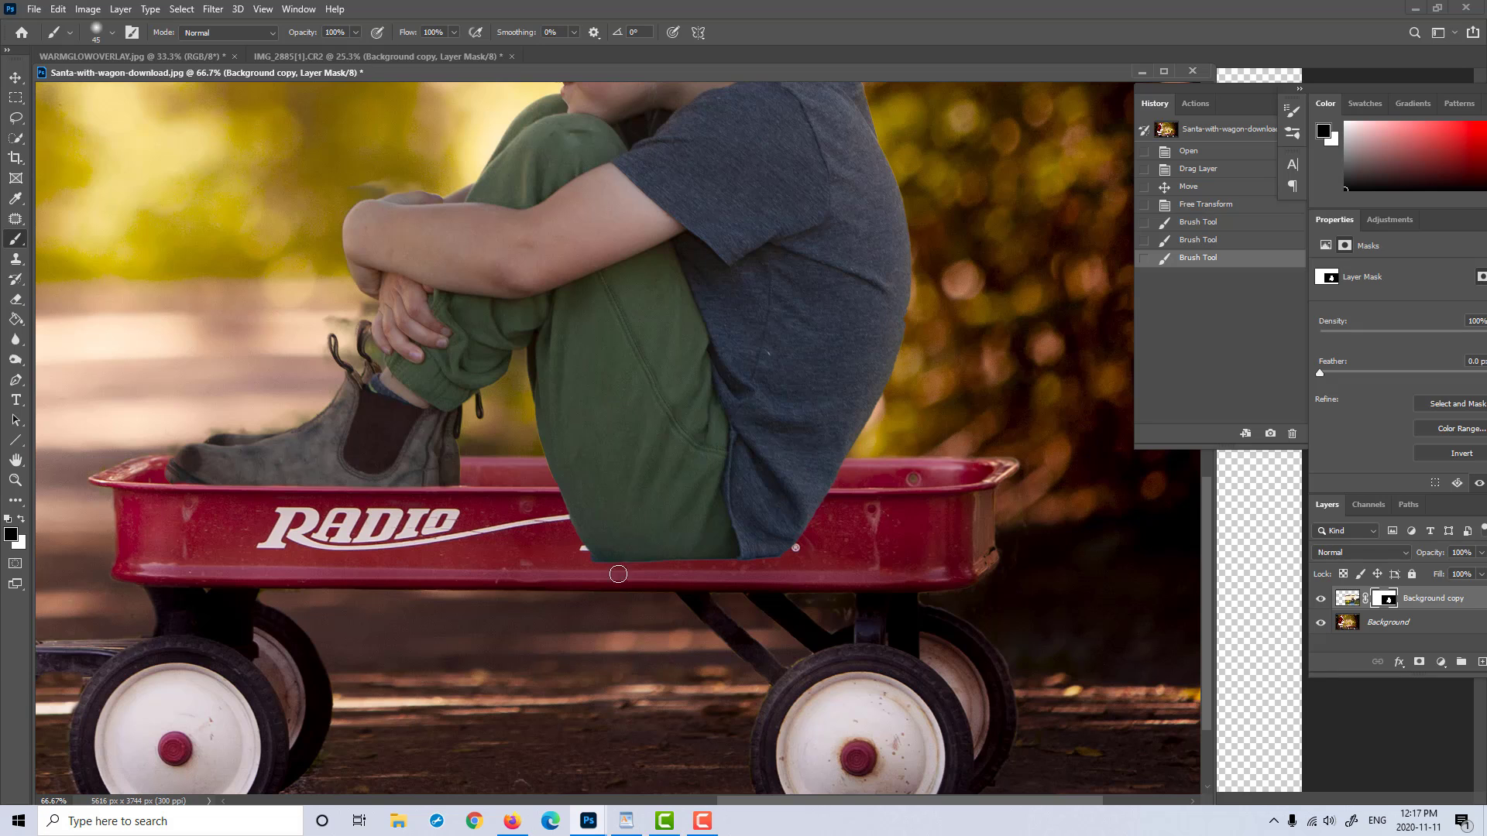
pyautogui.press('[')
pyautogui.press('[')
pyautogui.press('[')
pyautogui.moveTo(832, 496)
pyautogui.mouseDown()
pyautogui.moveTo(564, 502)
pyautogui.moveTo(789, 493)
pyautogui.moveTo(648, 490)
pyautogui.moveTo(671, 491)
pyautogui.mouseUp()
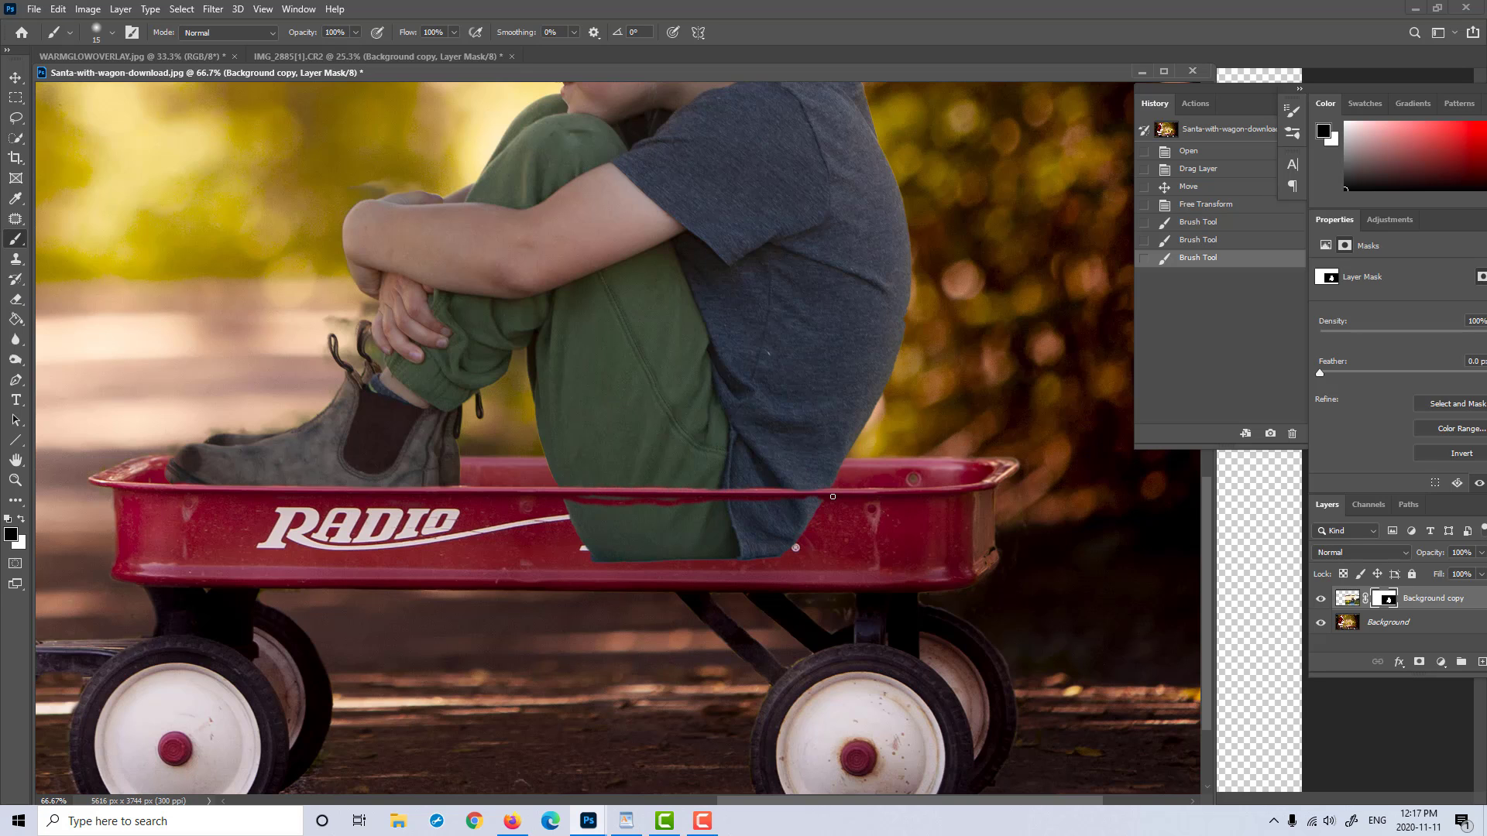
pyautogui.moveTo(792, 490); pyautogui.dragTo(821, 490)
pyautogui.click(832, 497)
pyautogui.moveTo(641, 538)
pyautogui.mouseDown()
pyautogui.moveTo(608, 532)
pyautogui.moveTo(623, 511)
pyautogui.moveTo(599, 535)
pyautogui.moveTo(671, 508)
pyautogui.moveTo(762, 523)
pyautogui.moveTo(795, 548)
pyautogui.moveTo(806, 504)
pyautogui.moveTo(701, 512)
pyautogui.moveTo(807, 524)
pyautogui.moveTo(758, 548)
pyautogui.moveTo(709, 531)
pyautogui.moveTo(596, 554)
pyautogui.moveTo(593, 540)
pyautogui.moveTo(666, 523)
pyautogui.moveTo(580, 525)
pyautogui.moveTo(592, 512)
pyautogui.moveTo(575, 505)
pyautogui.moveTo(628, 492)
pyautogui.mouseUp()
pyautogui.press(']')
pyautogui.press(']')
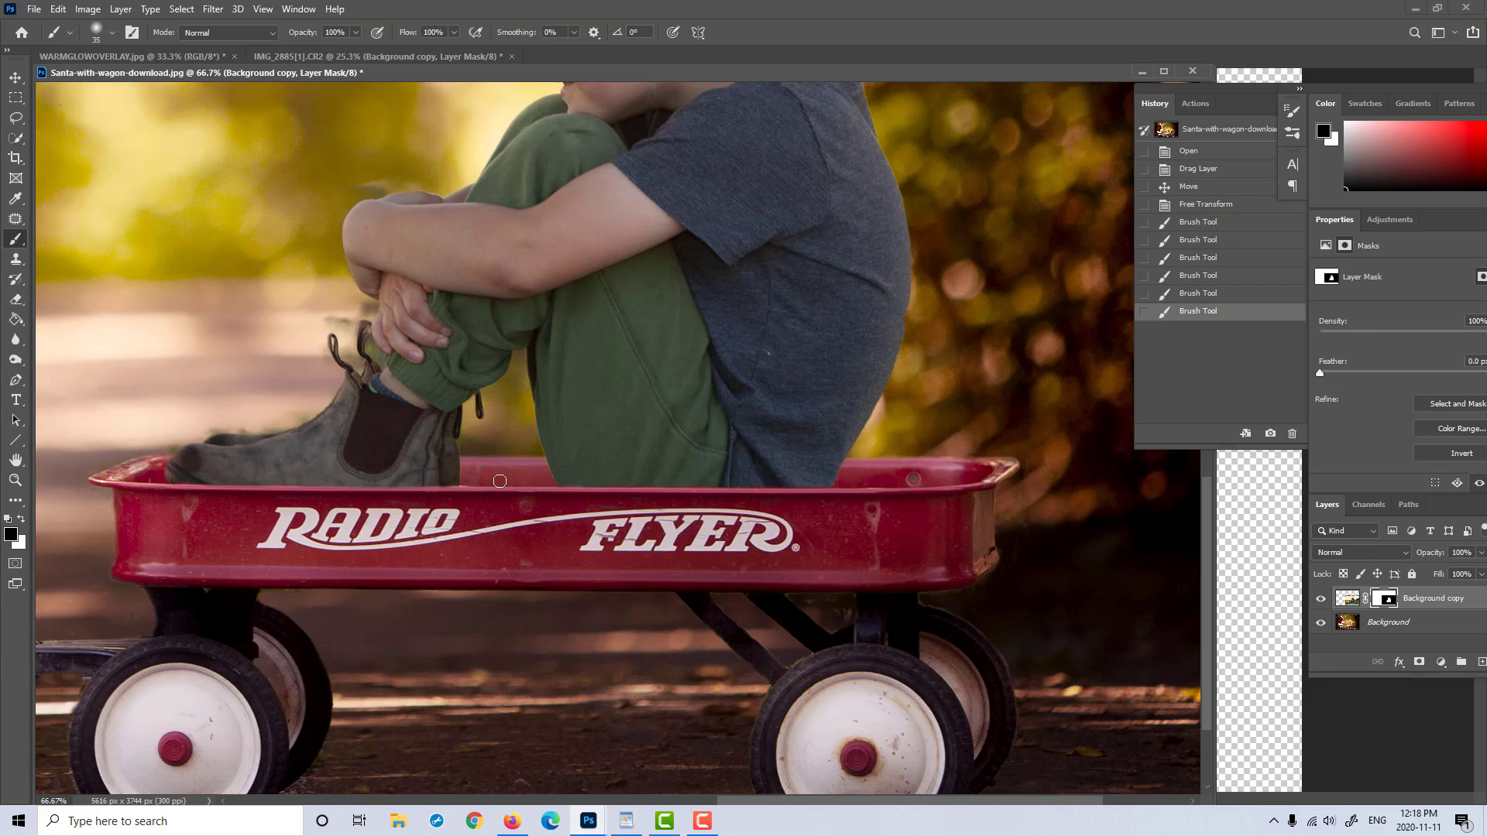
# Step: Touch up the mask where trousers and boot meet the wagon rim with a size 20 brush, alternating white and black
pyautogui.press('[')
pyautogui.press('[')
pyautogui.press('[')
pyautogui.press('x')
pyautogui.press('x')
pyautogui.moveTo(585, 480); pyautogui.dragTo(604, 474)
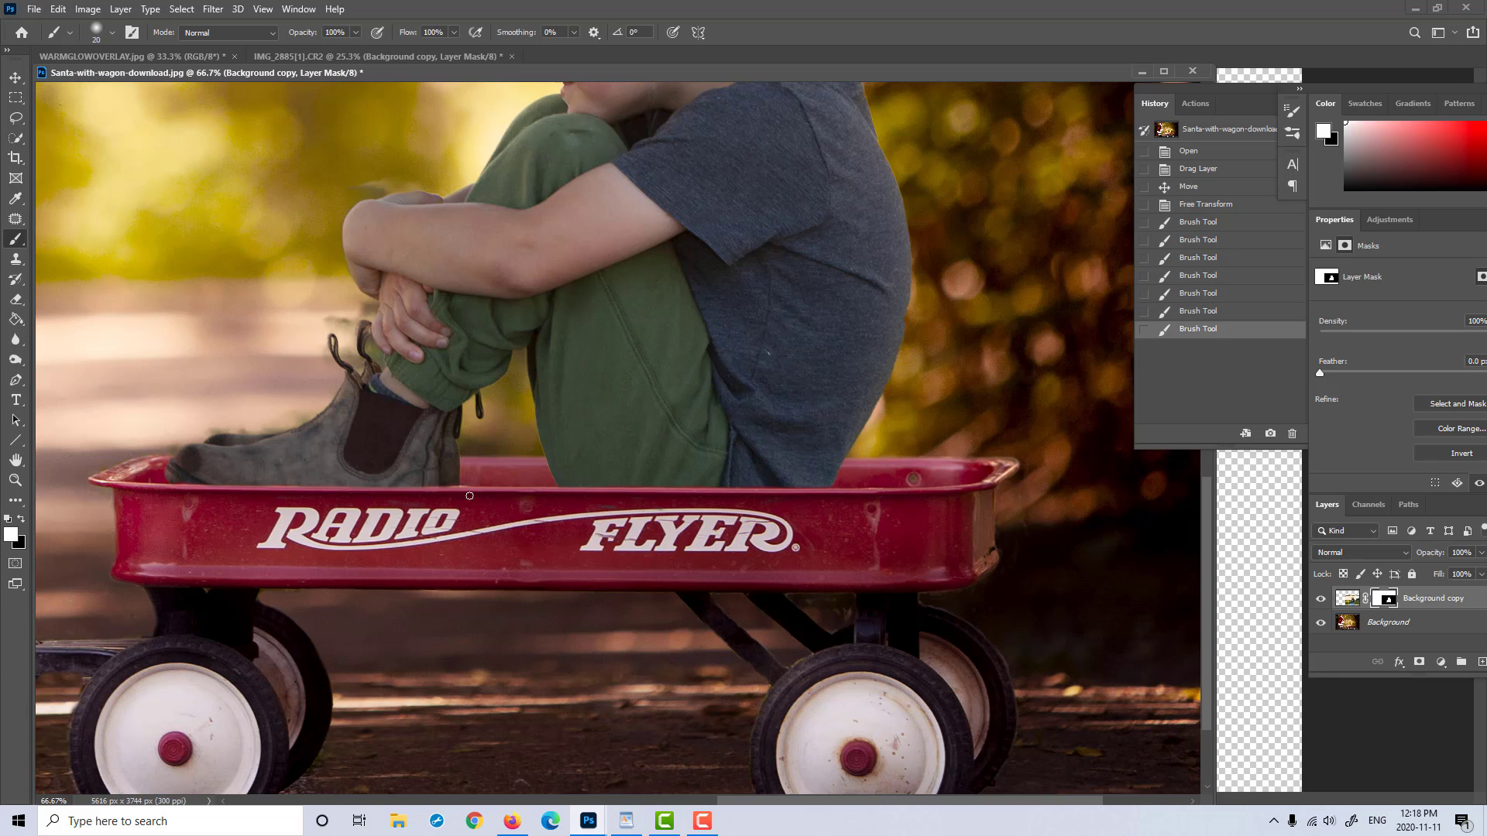
pyautogui.press('x')
pyautogui.moveTo(449, 491); pyautogui.dragTo(195, 480)
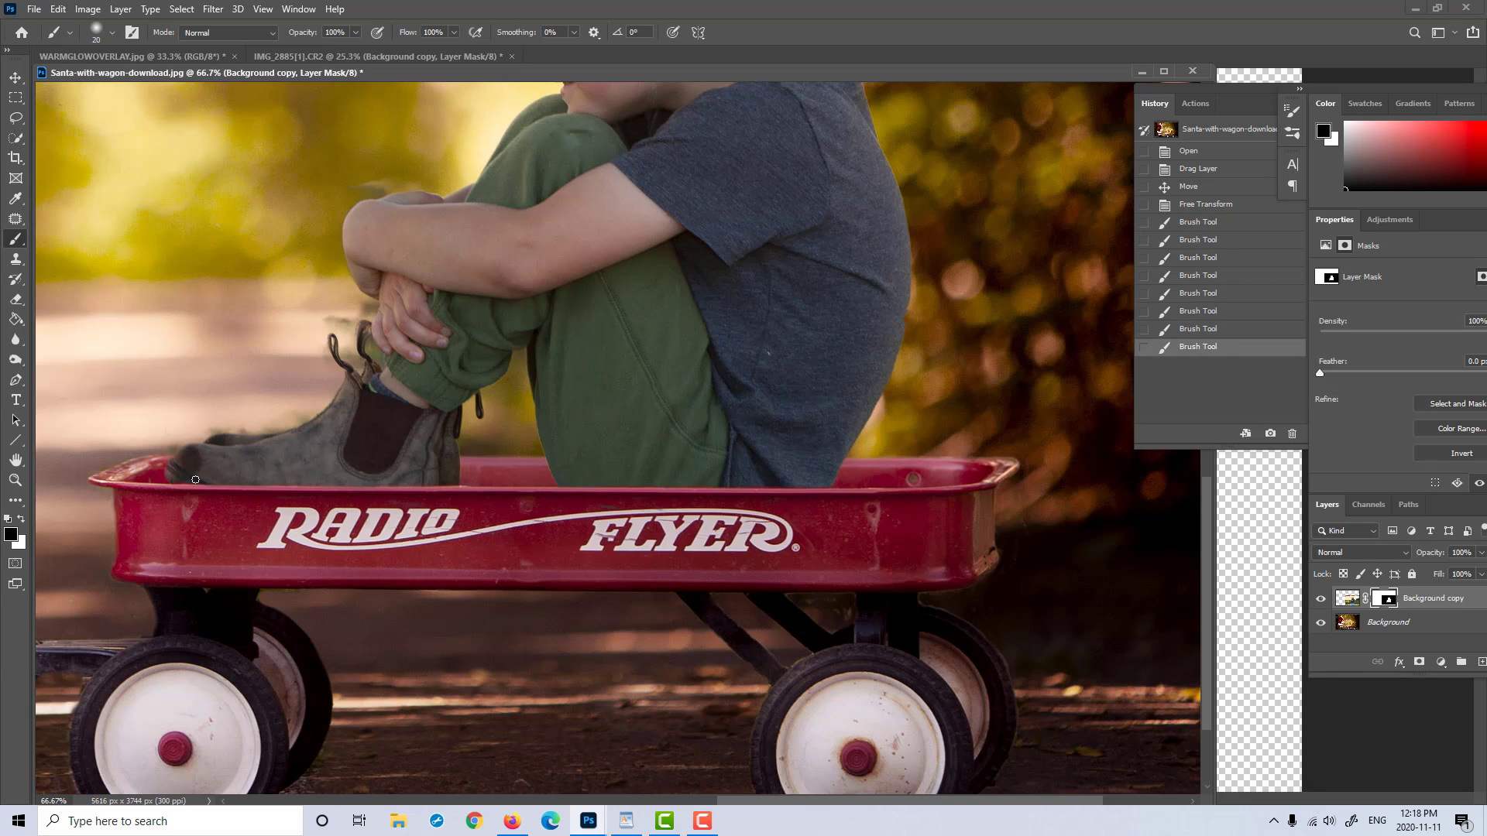
# Step: Mask out the leftover background fringe along the front of the boot up to its pull loops, using a smaller black brush
pyautogui.click(21, 483)
pyautogui.moveTo(625, 367); pyautogui.dragTo(548, 384)
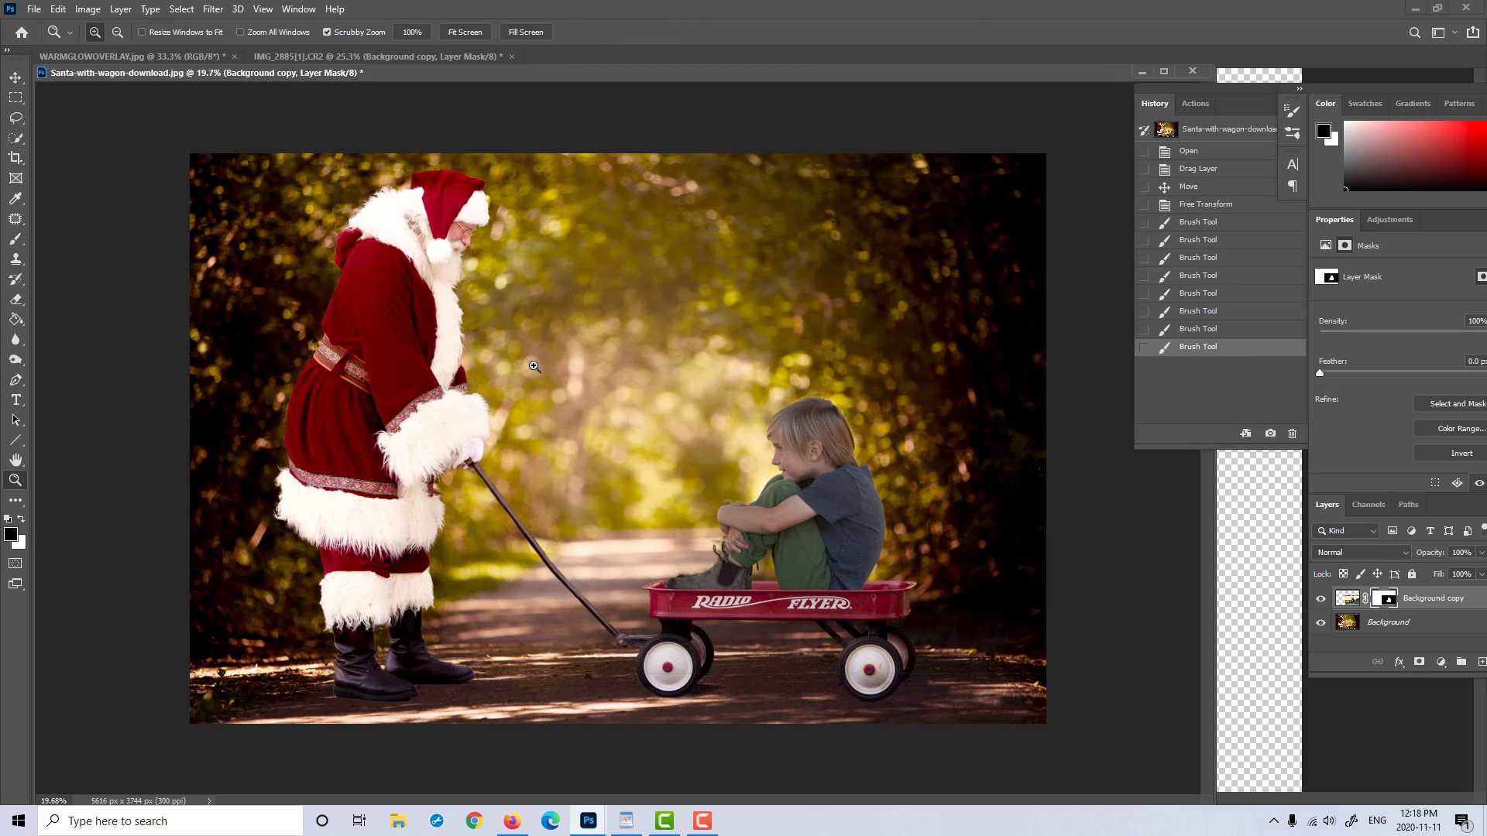
pyautogui.moveTo(780, 522); pyautogui.dragTo(969, 518)
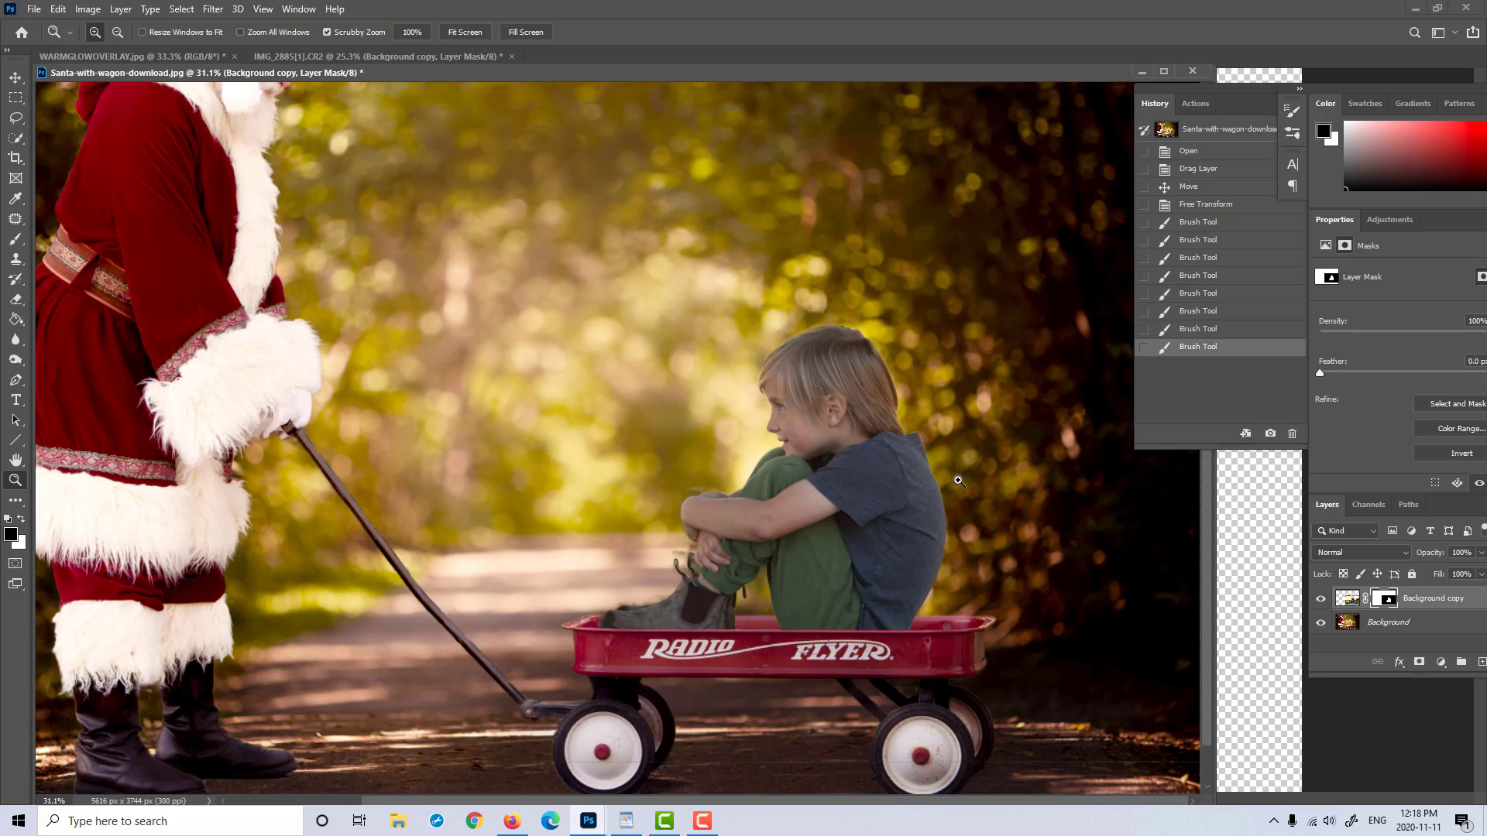
pyautogui.moveTo(980, 482); pyautogui.dragTo(991, 481)
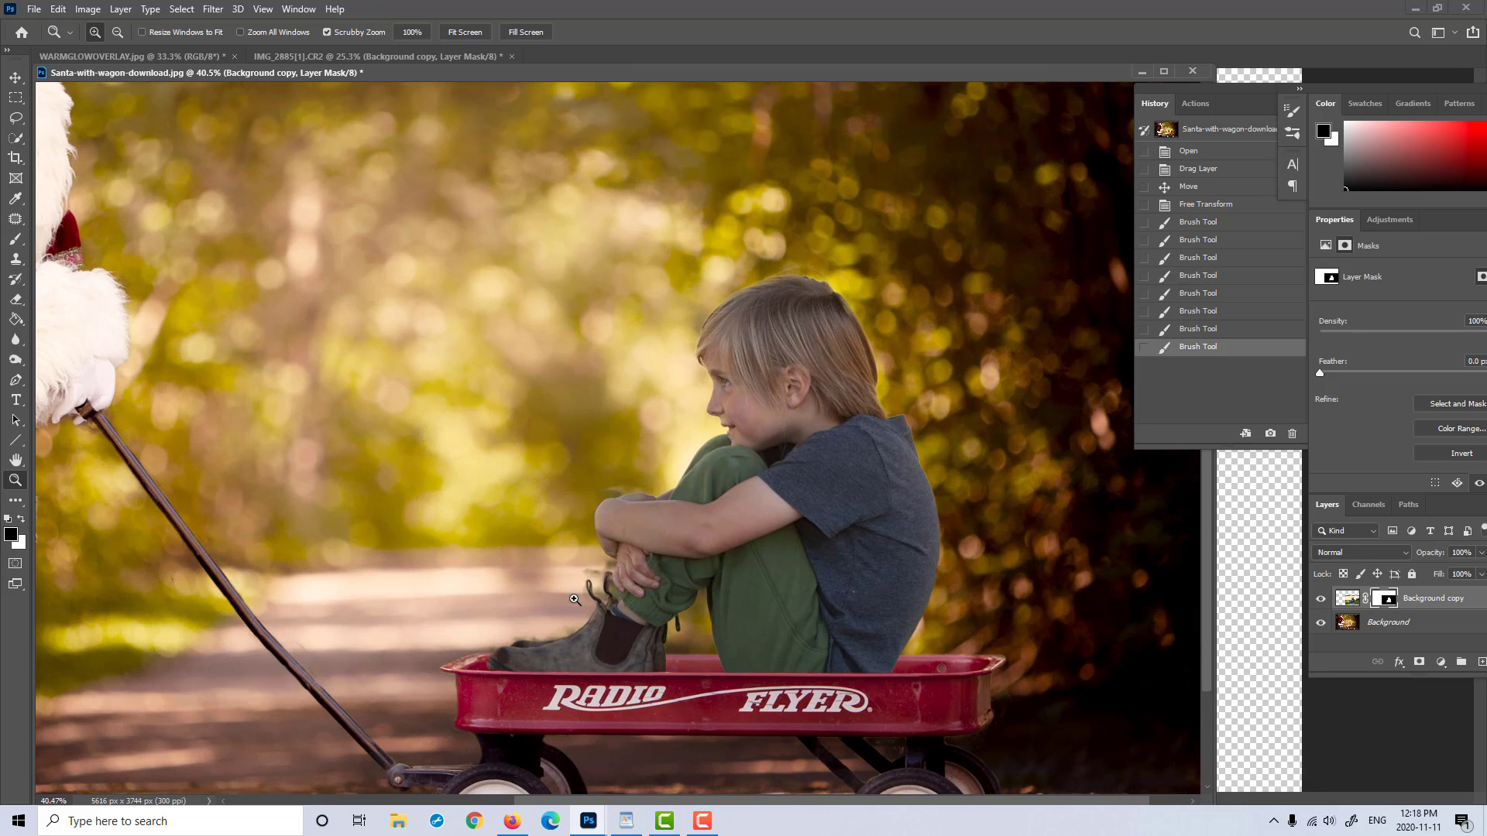
pyautogui.moveTo(576, 600); pyautogui.dragTo(610, 596)
pyautogui.moveTo(727, 574)
pyautogui.mouseDown()
pyautogui.moveTo(739, 564)
pyautogui.moveTo(714, 551)
pyautogui.mouseUp()
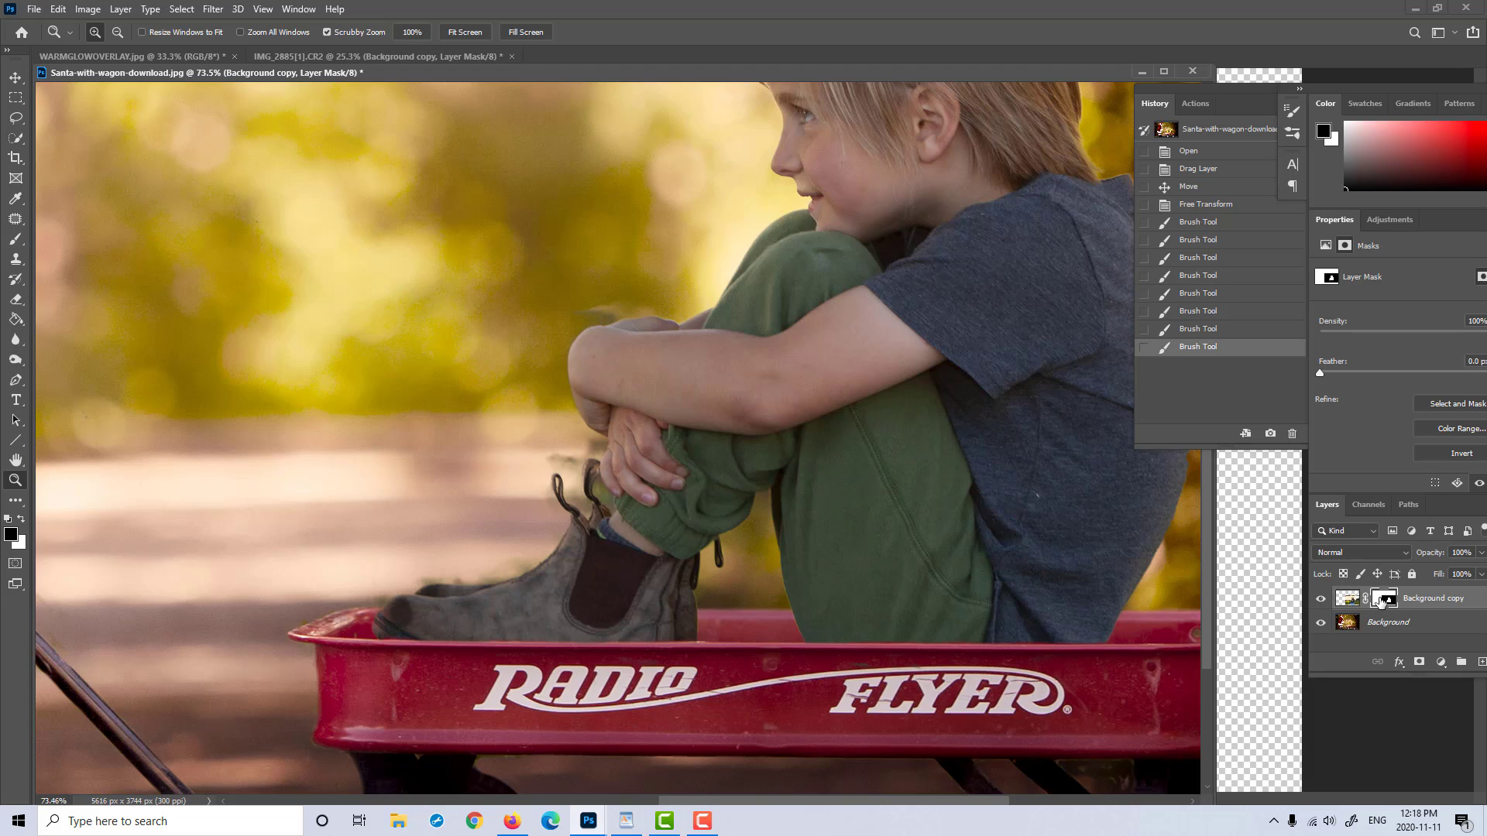
pyautogui.click(16, 239)
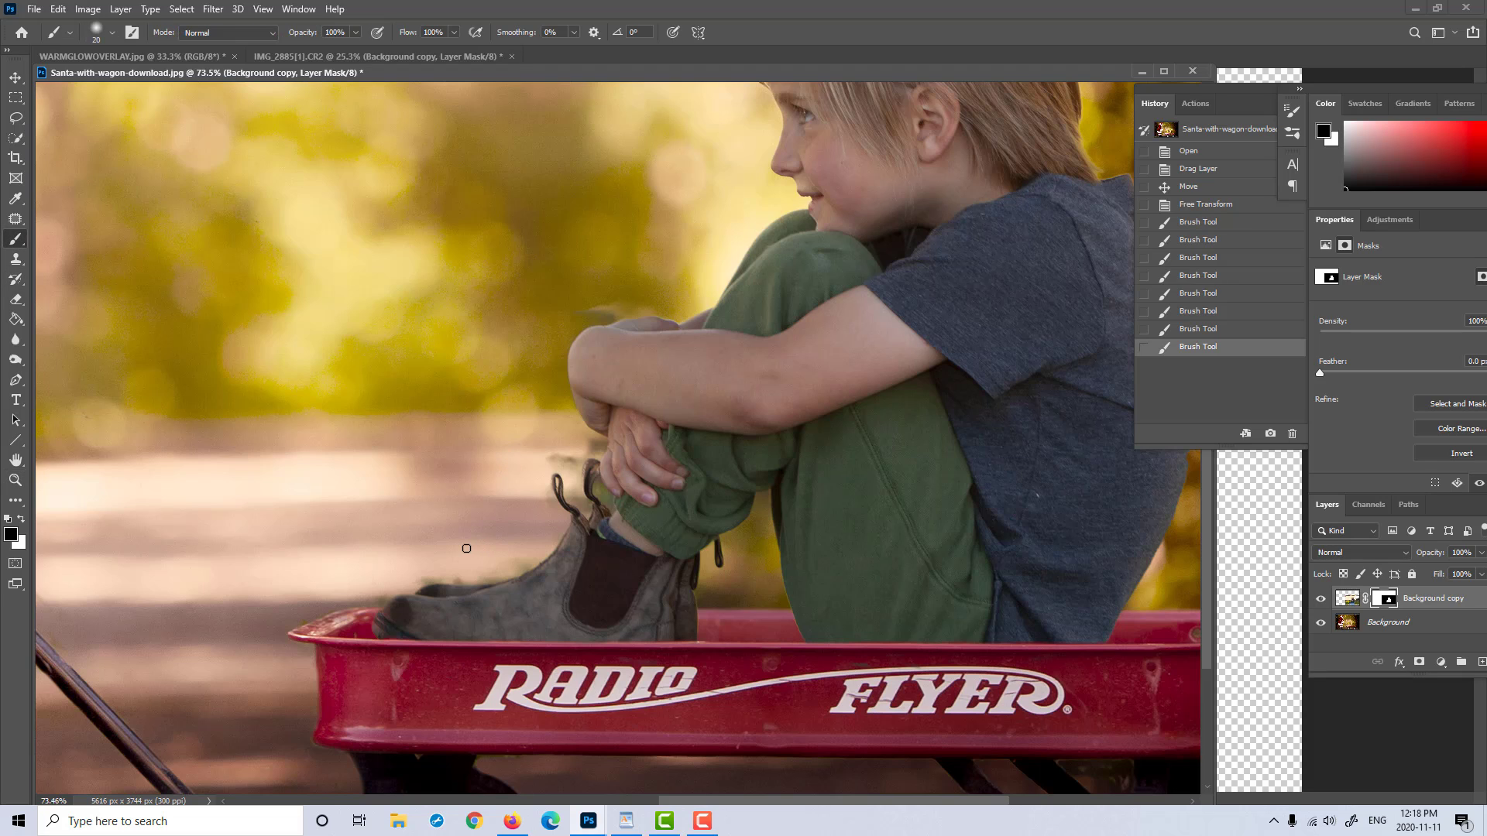
pyautogui.press('[')
pyautogui.moveTo(495, 563); pyautogui.dragTo(537, 553)
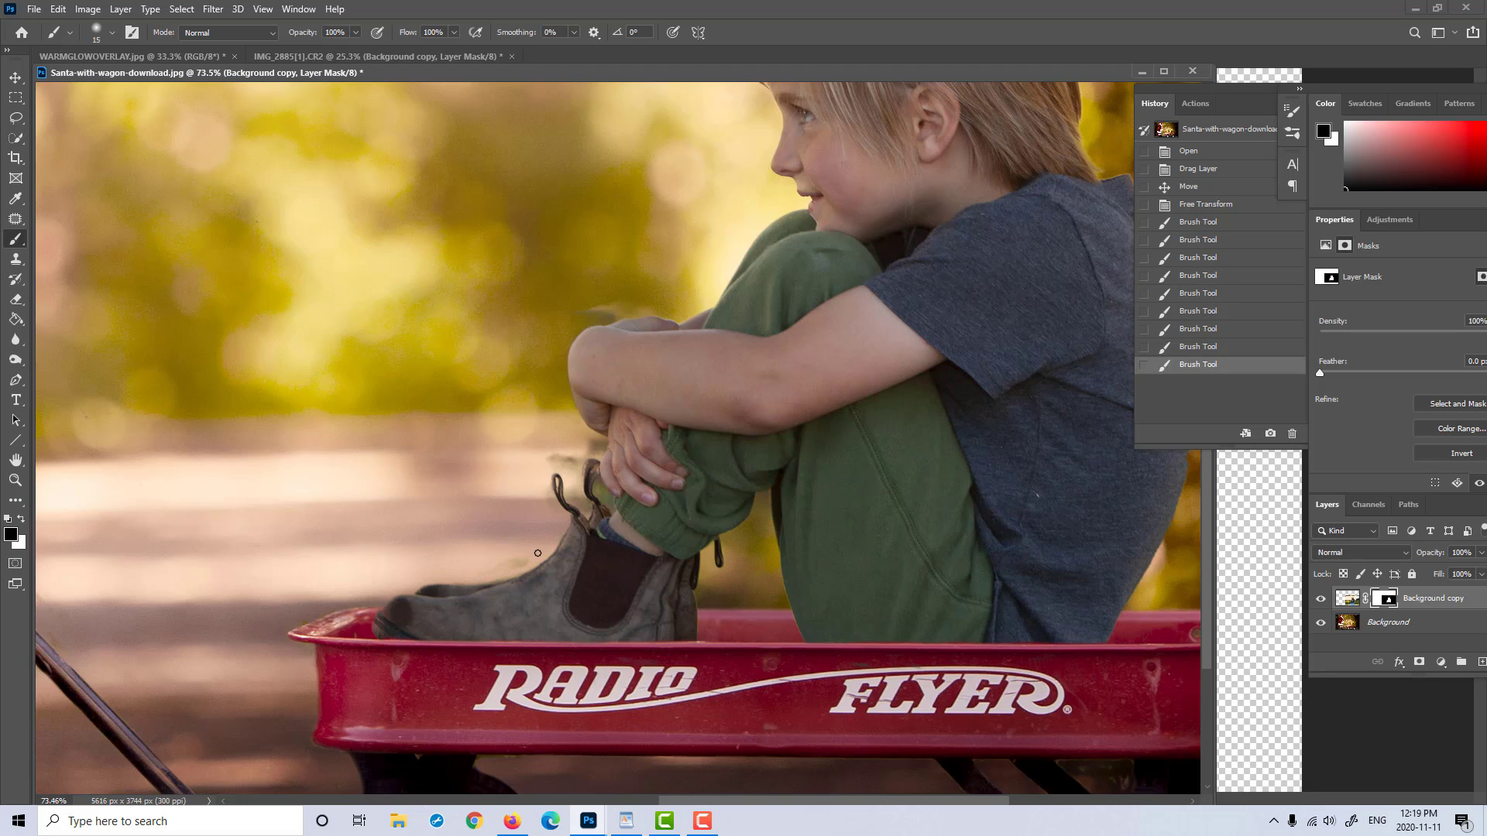
pyautogui.click(535, 536)
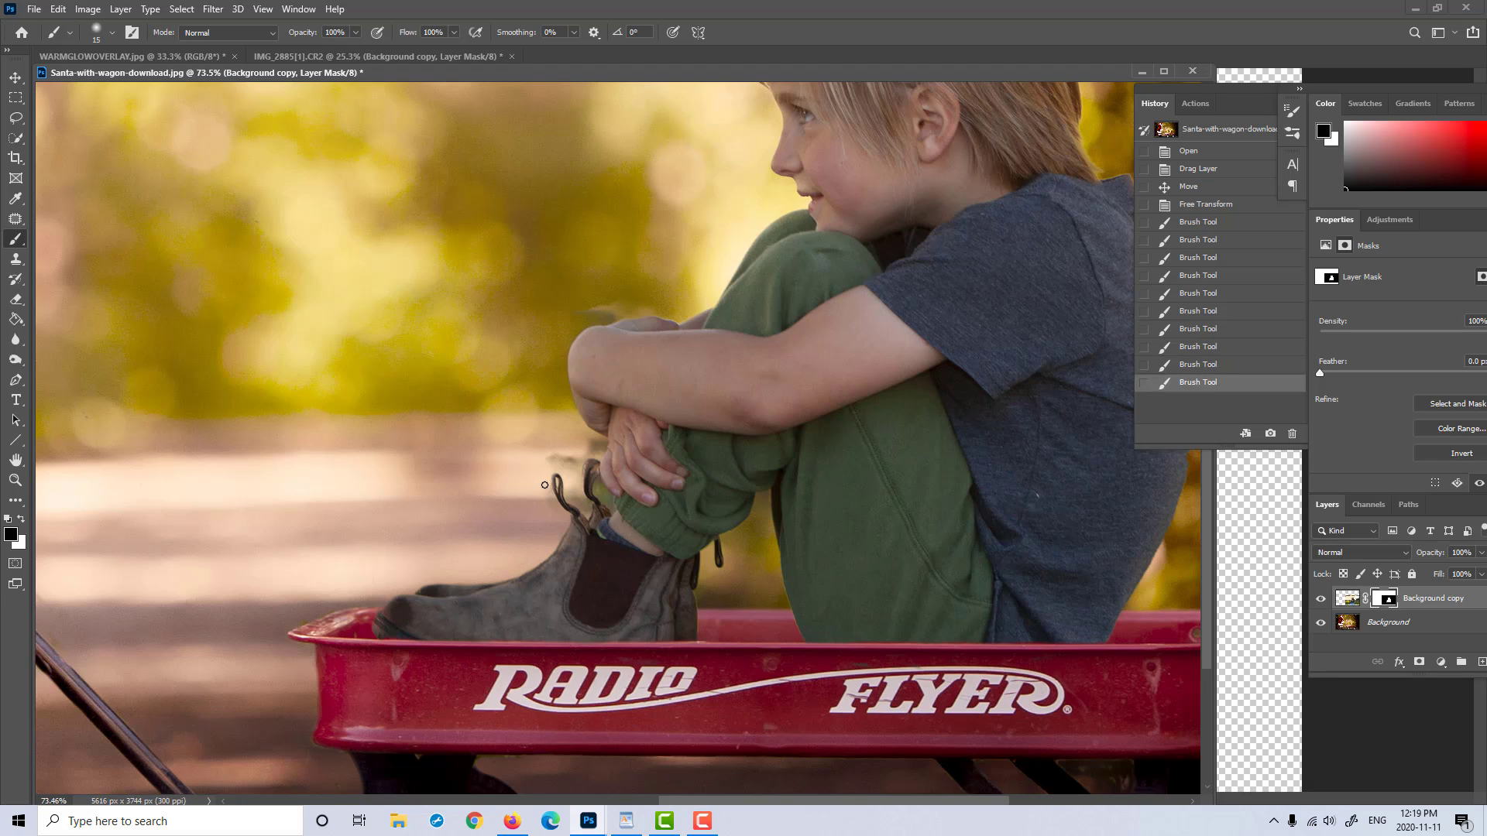
pyautogui.moveTo(549, 495)
pyautogui.mouseDown()
pyautogui.moveTo(554, 451)
pyautogui.moveTo(582, 474)
pyautogui.mouseUp()
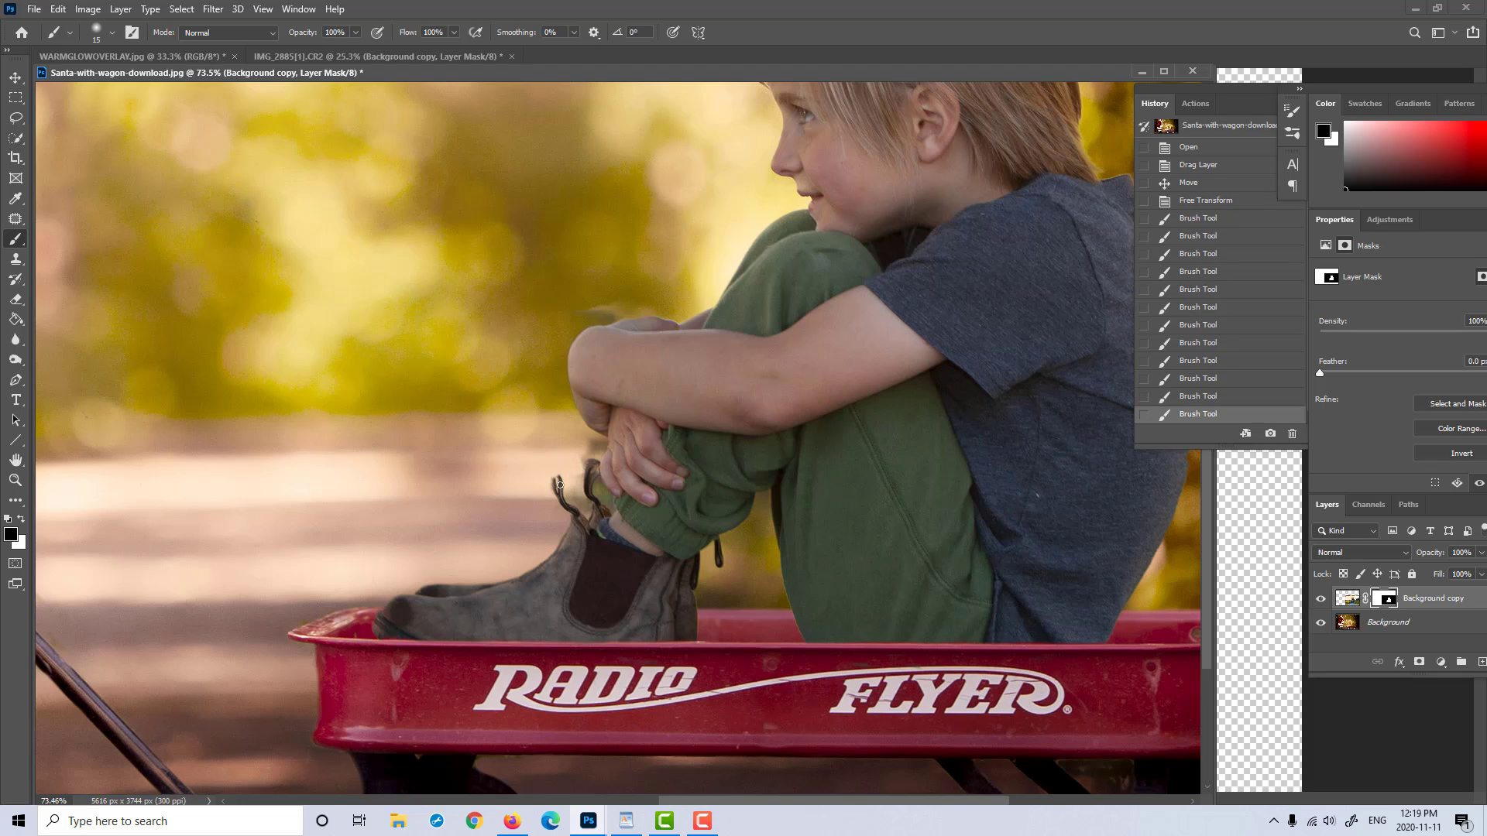
# Step: Refine the mask around the boot's pull loops by alternating white and black, and mask out the stray remnants above them
pyautogui.press('x')
pyautogui.click(558, 483)
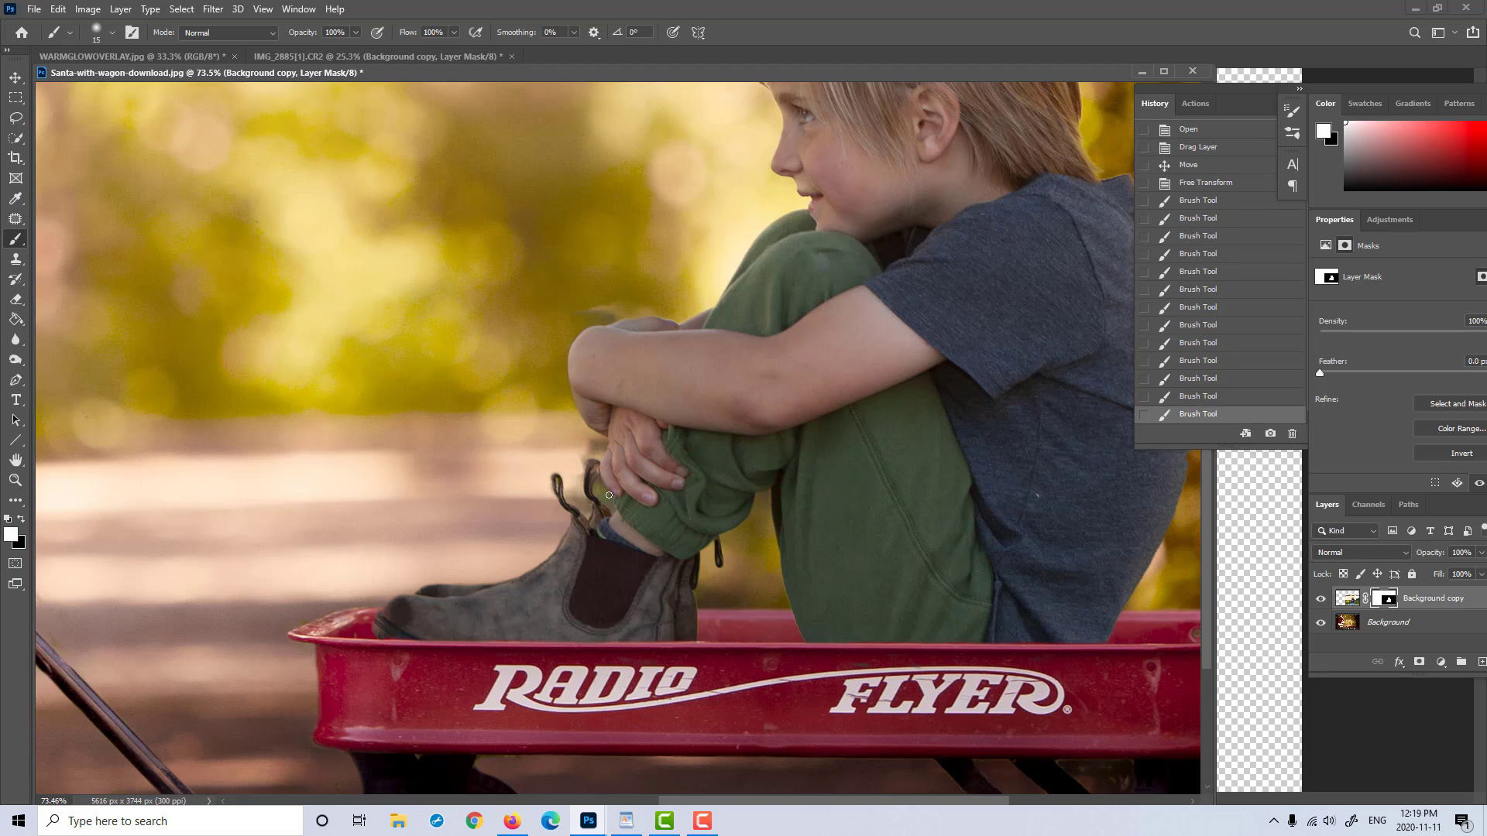
pyautogui.press('x')
pyautogui.click(577, 475)
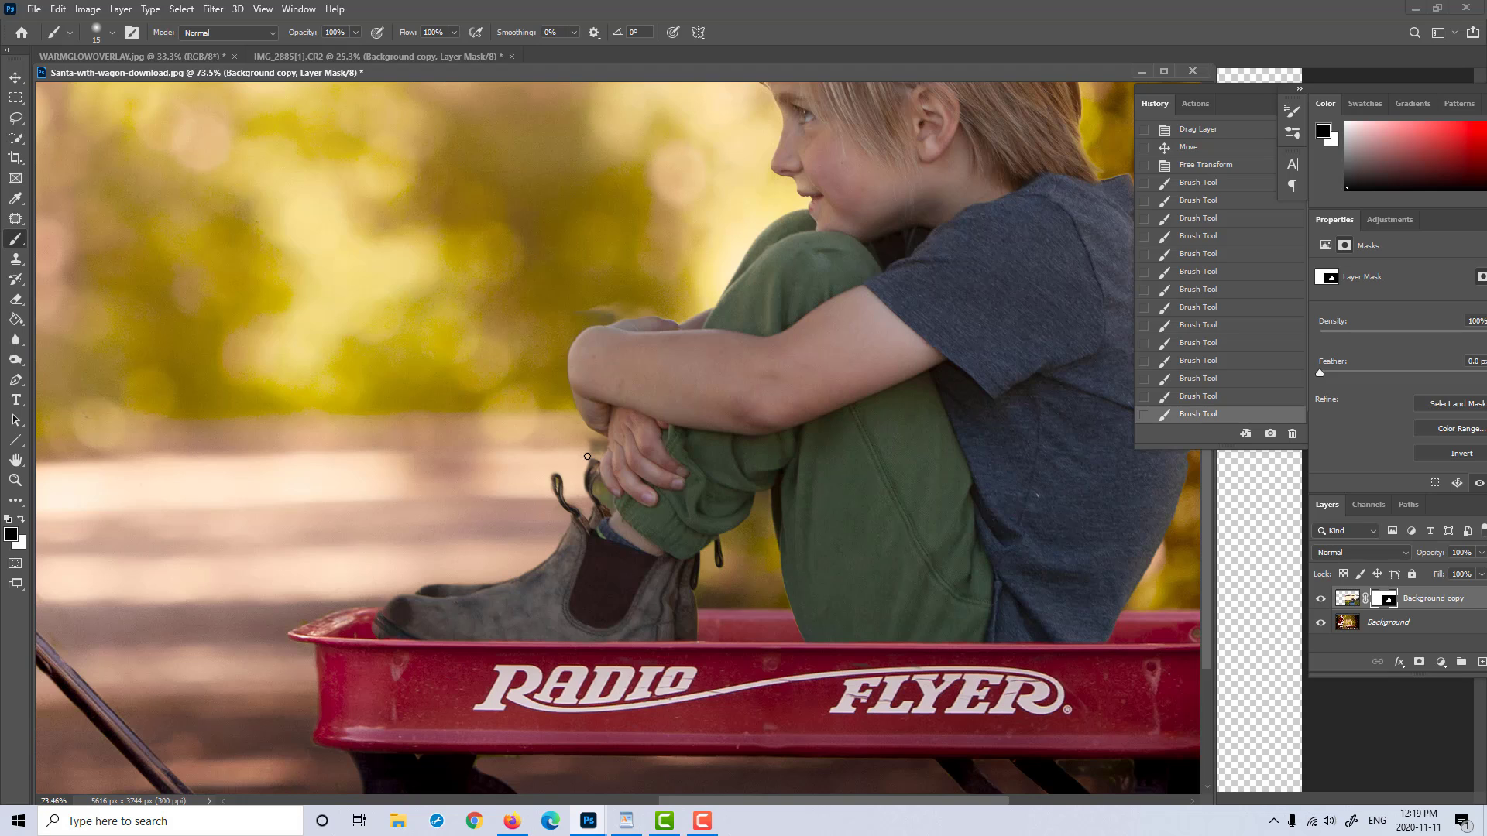
pyautogui.click(587, 457)
pyautogui.press('x')
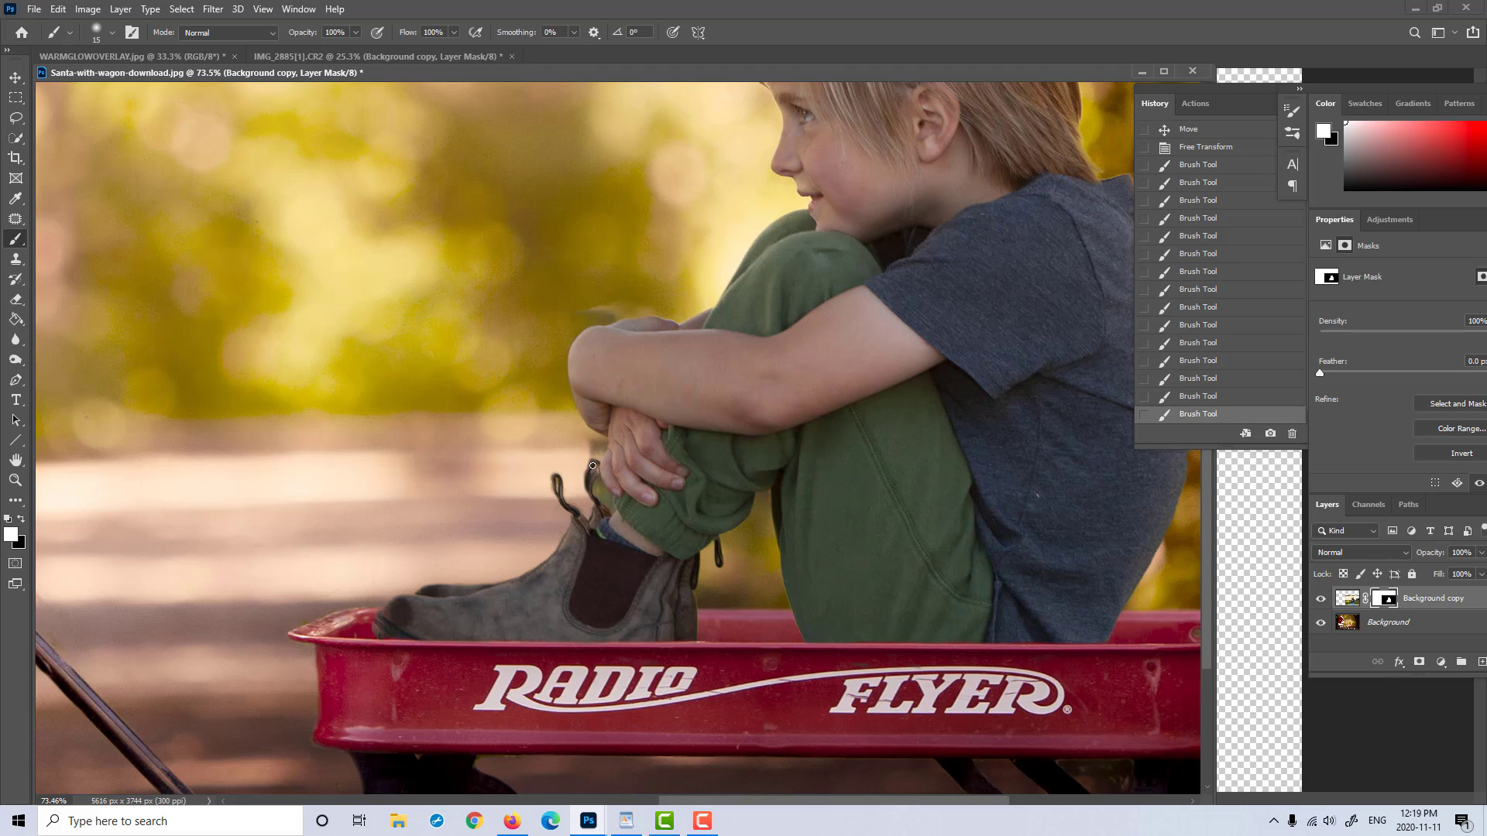
pyautogui.click(592, 466)
pyautogui.press('x')
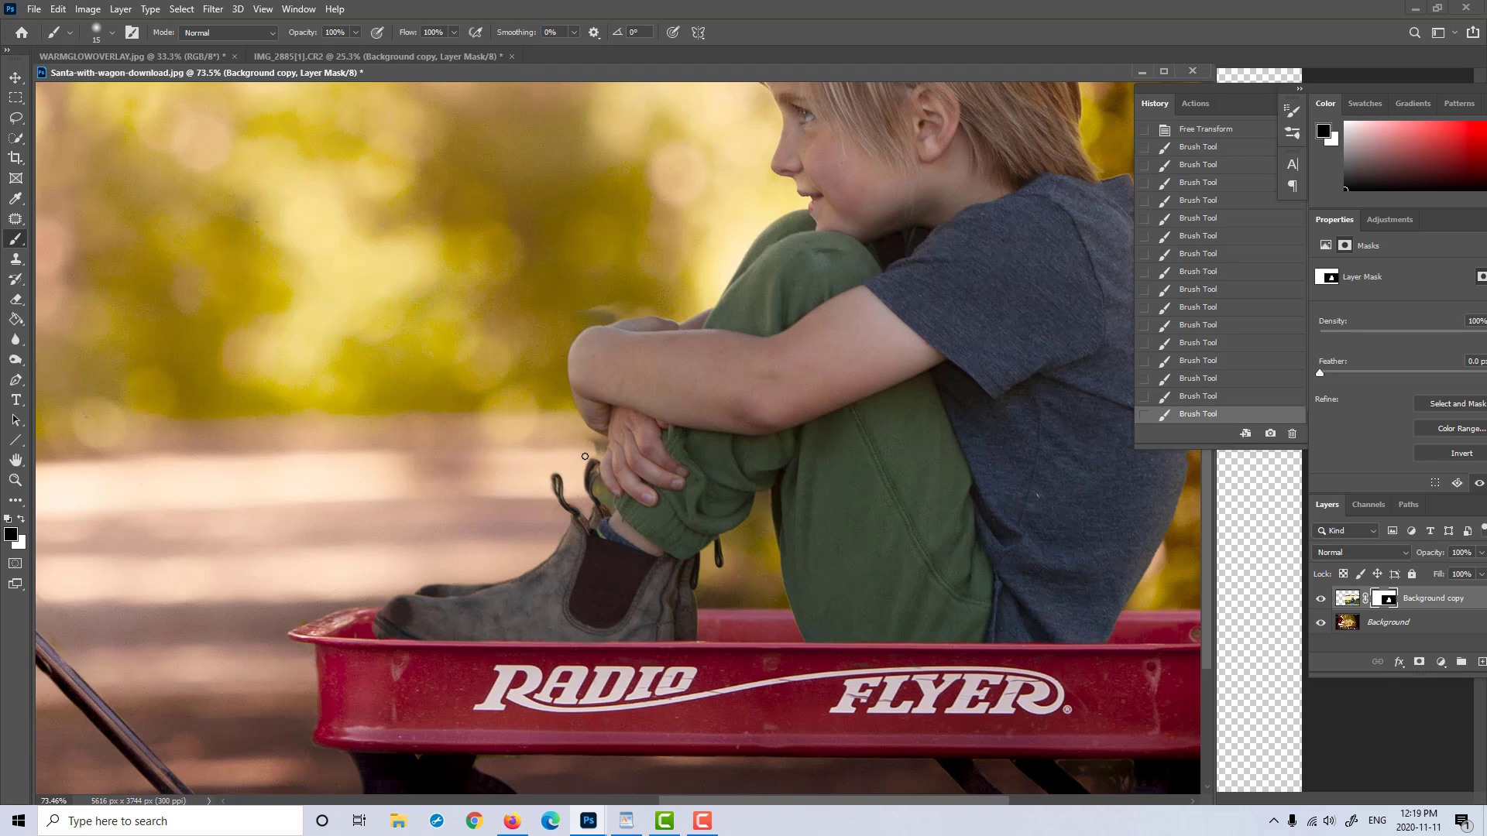
pyautogui.click(600, 447)
pyautogui.press('[')
pyautogui.press('[')
pyautogui.press(']')
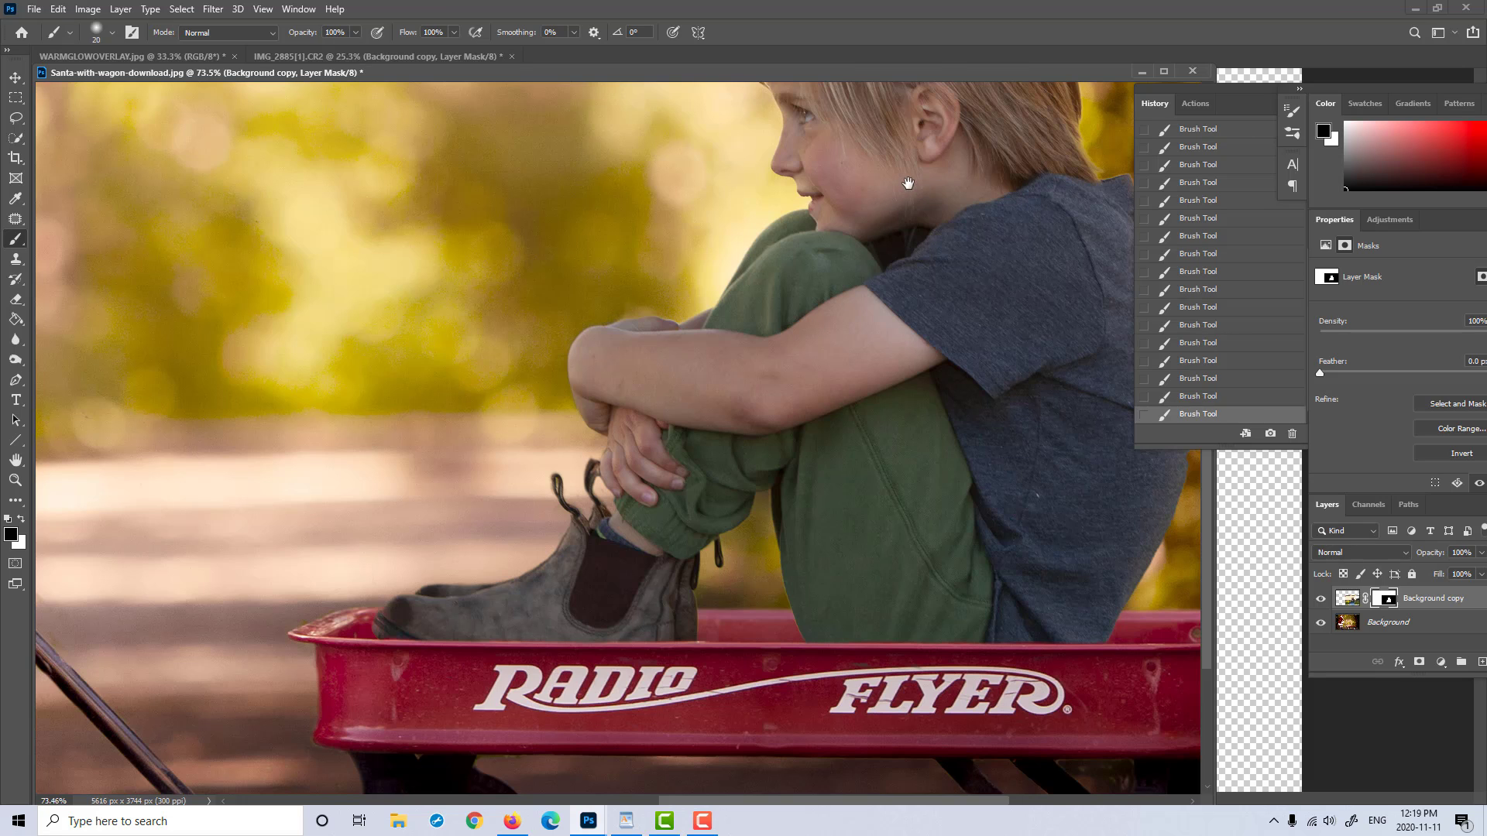
# Step: Inspect the boy's head and shoulders and undo the last brush stroke on the mask
pyautogui.moveTo(908, 183); pyautogui.dragTo(786, 447)
pyautogui.moveTo(850, 188); pyautogui.dragTo(774, 197)
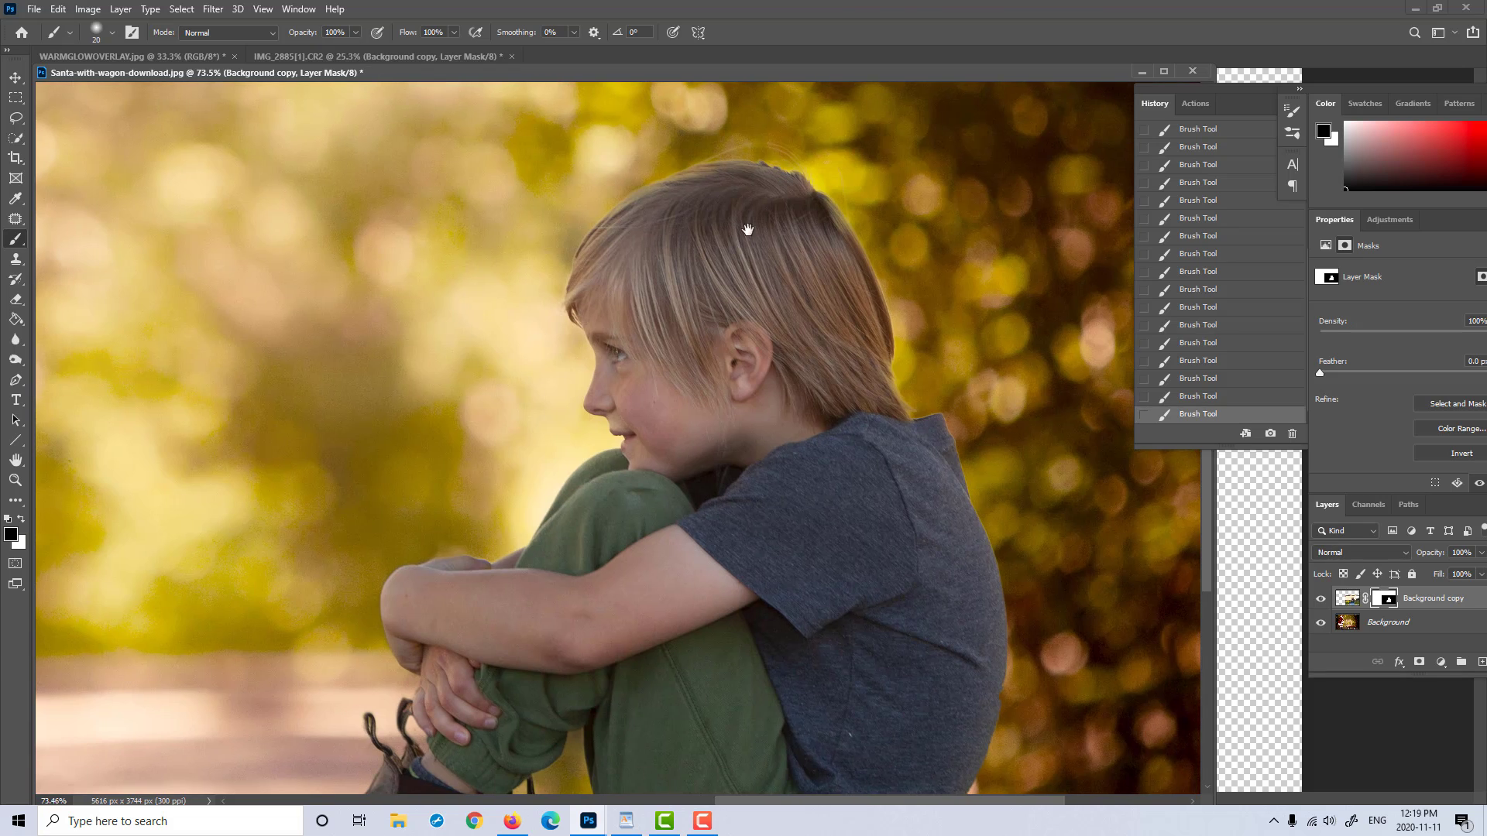
pyautogui.moveTo(692, 351); pyautogui.dragTo(596, 306)
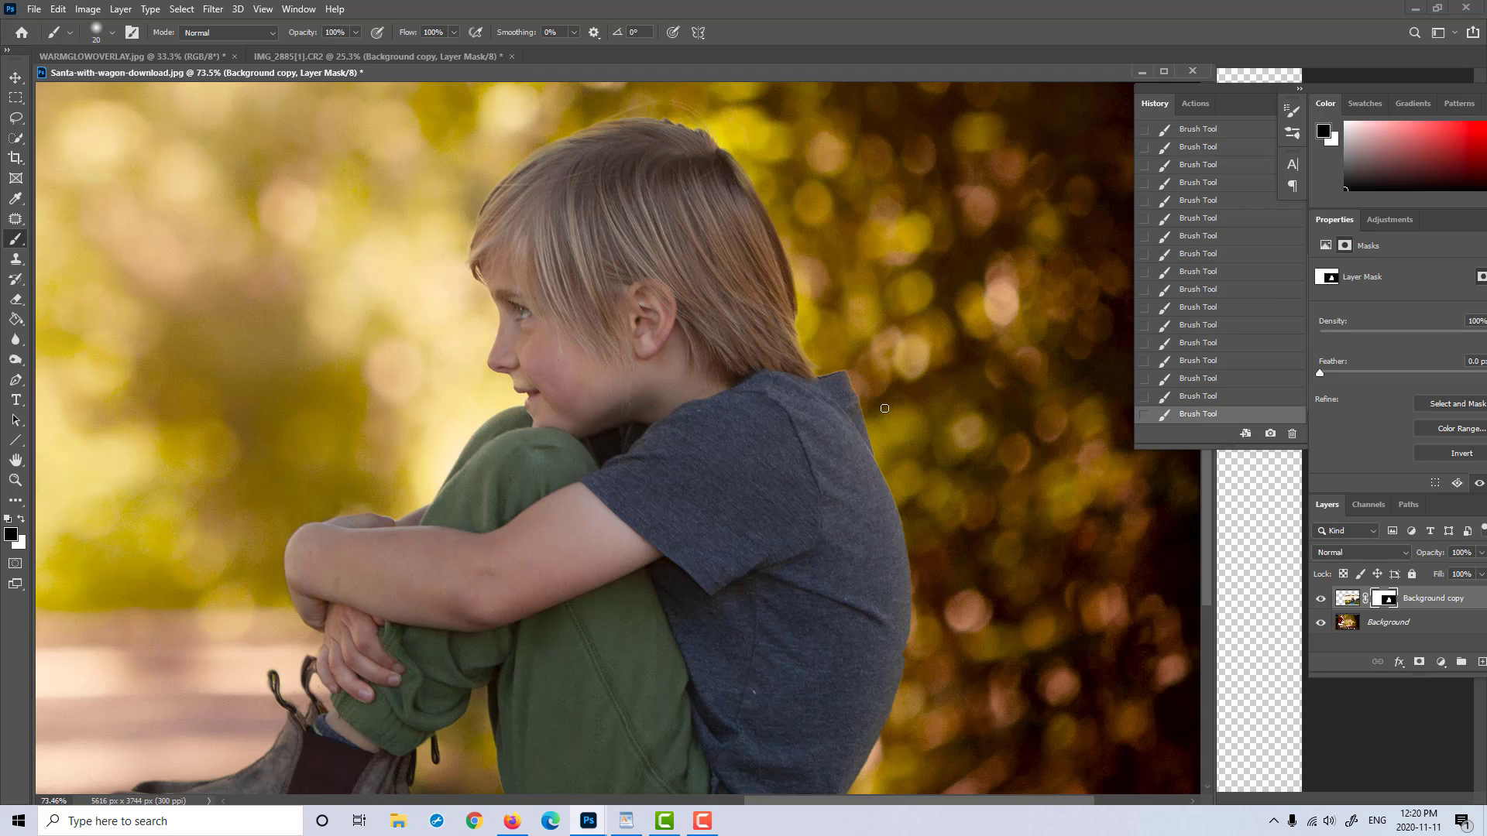
pyautogui.click(1198, 396)
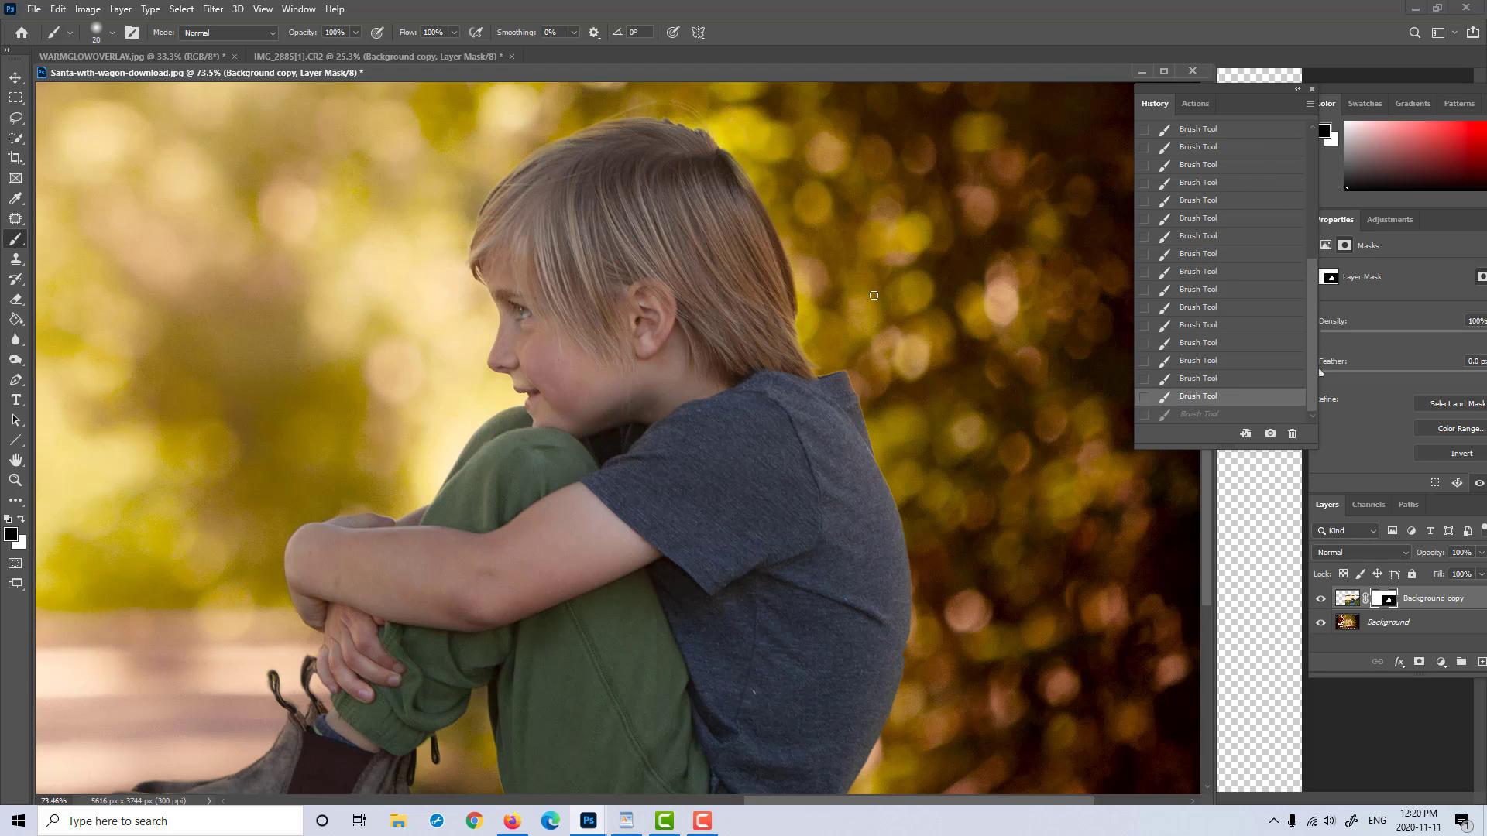
# Step: Clean up the mask along the back of the boy's shirt with a size 20 black brush, checking down to the boot heel
pyautogui.moveTo(899, 334); pyautogui.dragTo(580, 255)
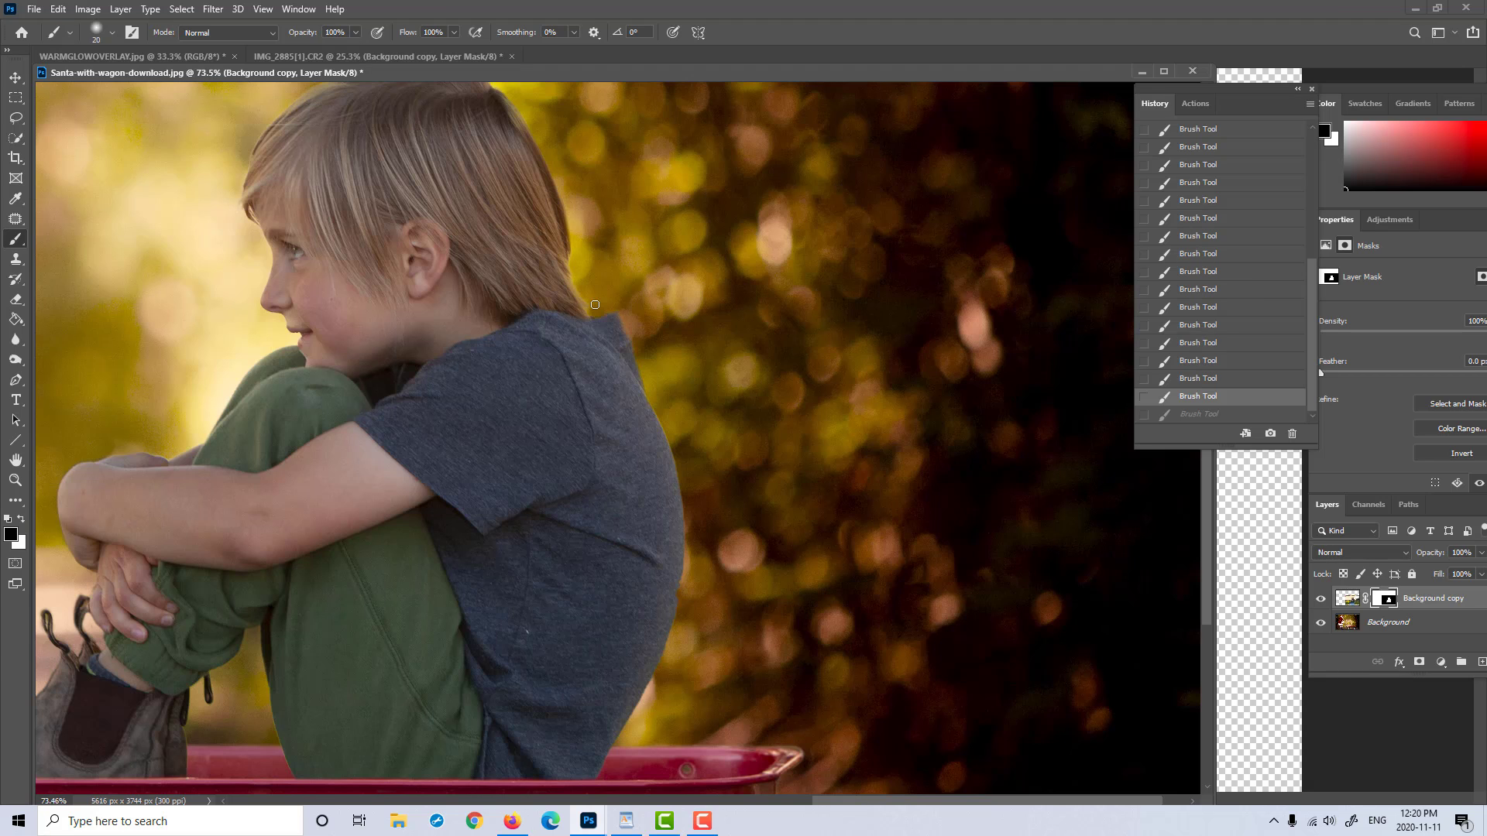
pyautogui.click(684, 430)
pyautogui.scroll(-3, 731, 415)
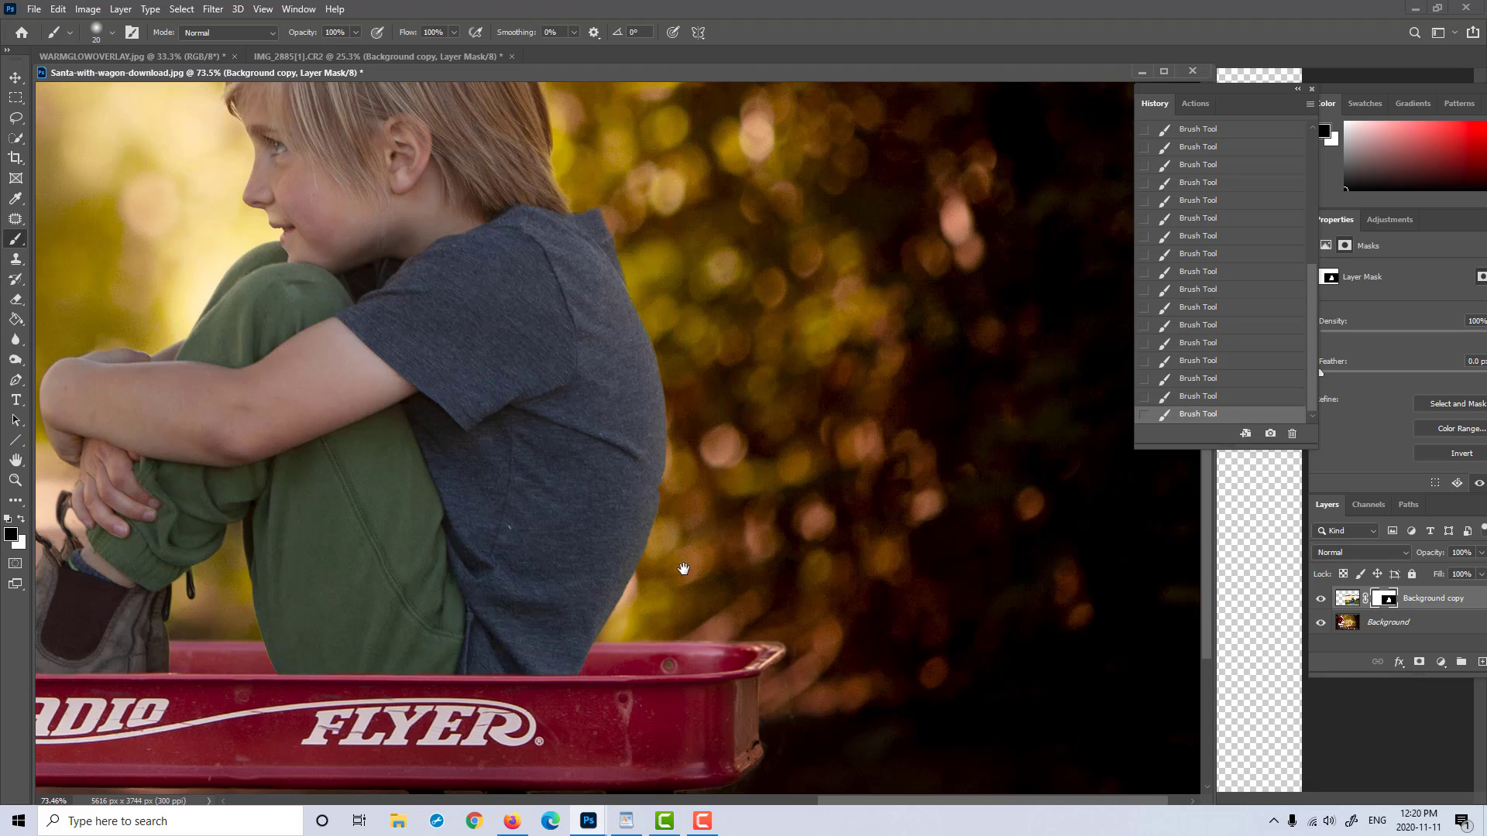
pyautogui.moveTo(687, 569); pyautogui.dragTo(746, 444)
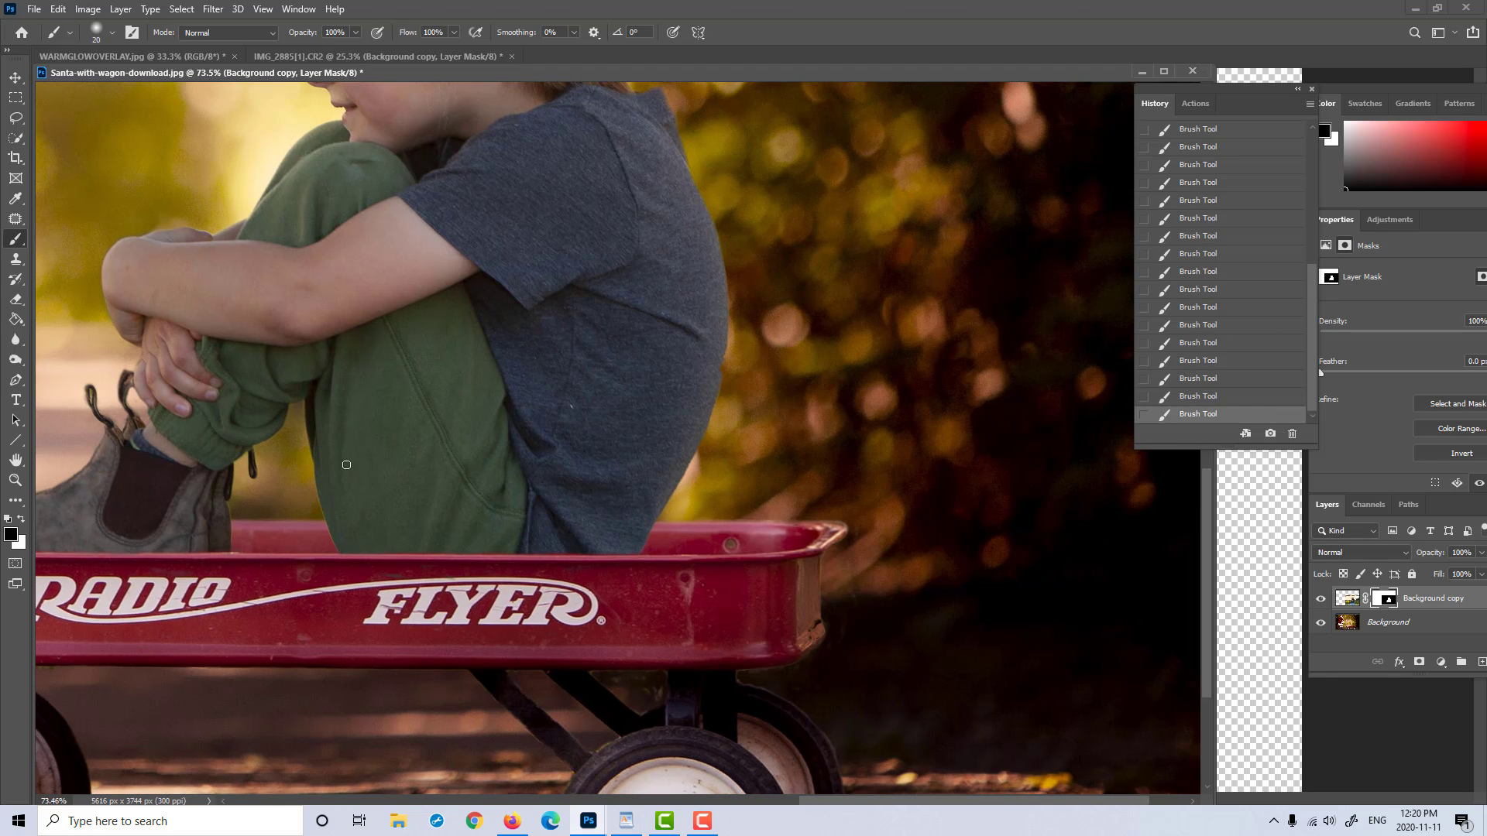
pyautogui.moveTo(321, 508); pyautogui.dragTo(457, 521)
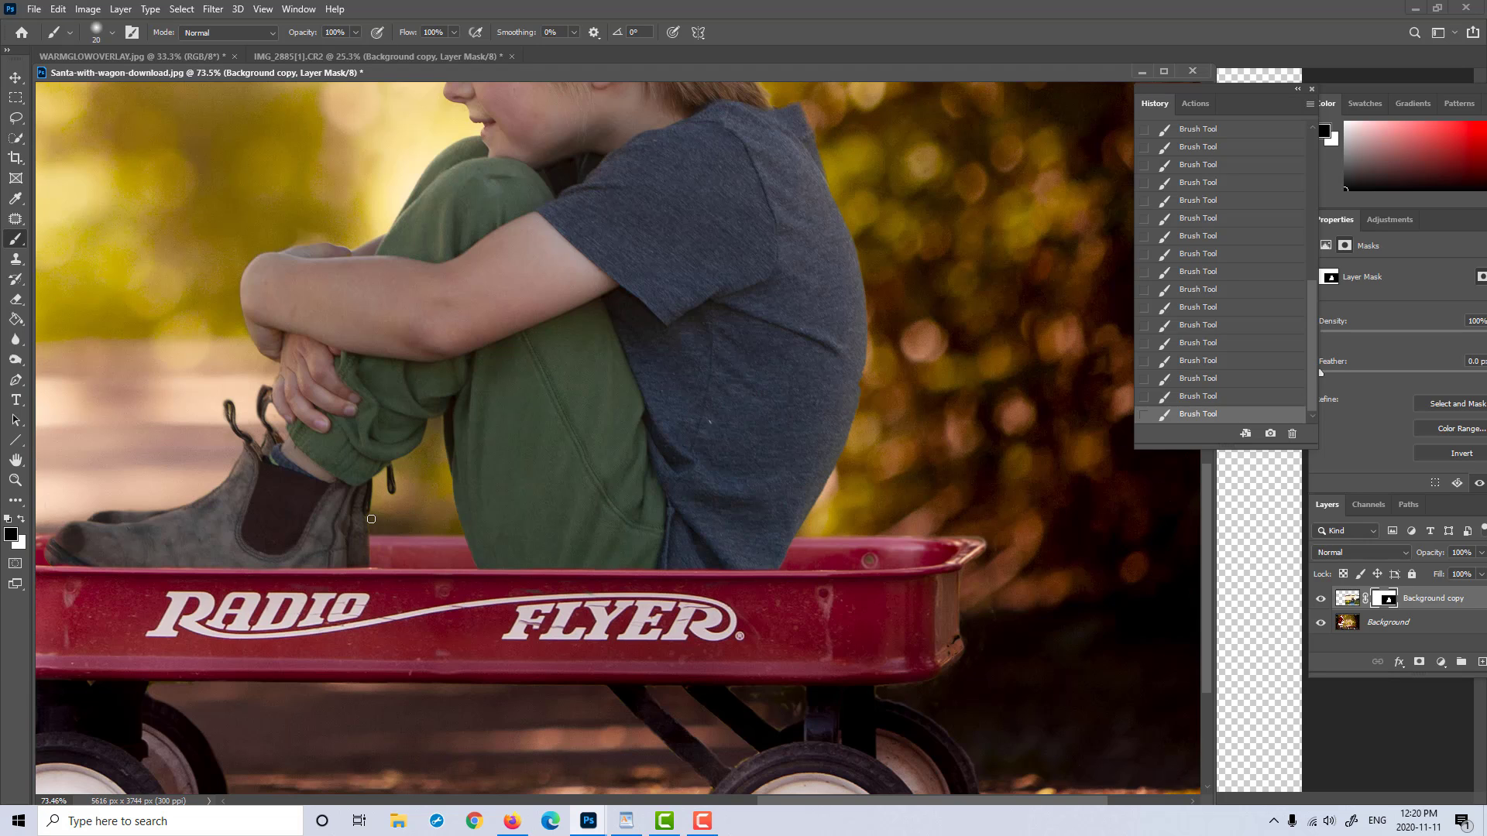
pyautogui.press('x')
# Step: Examine the boy's masked edges around the arms and hair up close, and the whole composite with Santa and the wagon
pyautogui.click(16, 480)
pyautogui.moveTo(548, 481); pyautogui.dragTo(505, 488)
pyautogui.moveTo(593, 400); pyautogui.dragTo(575, 410)
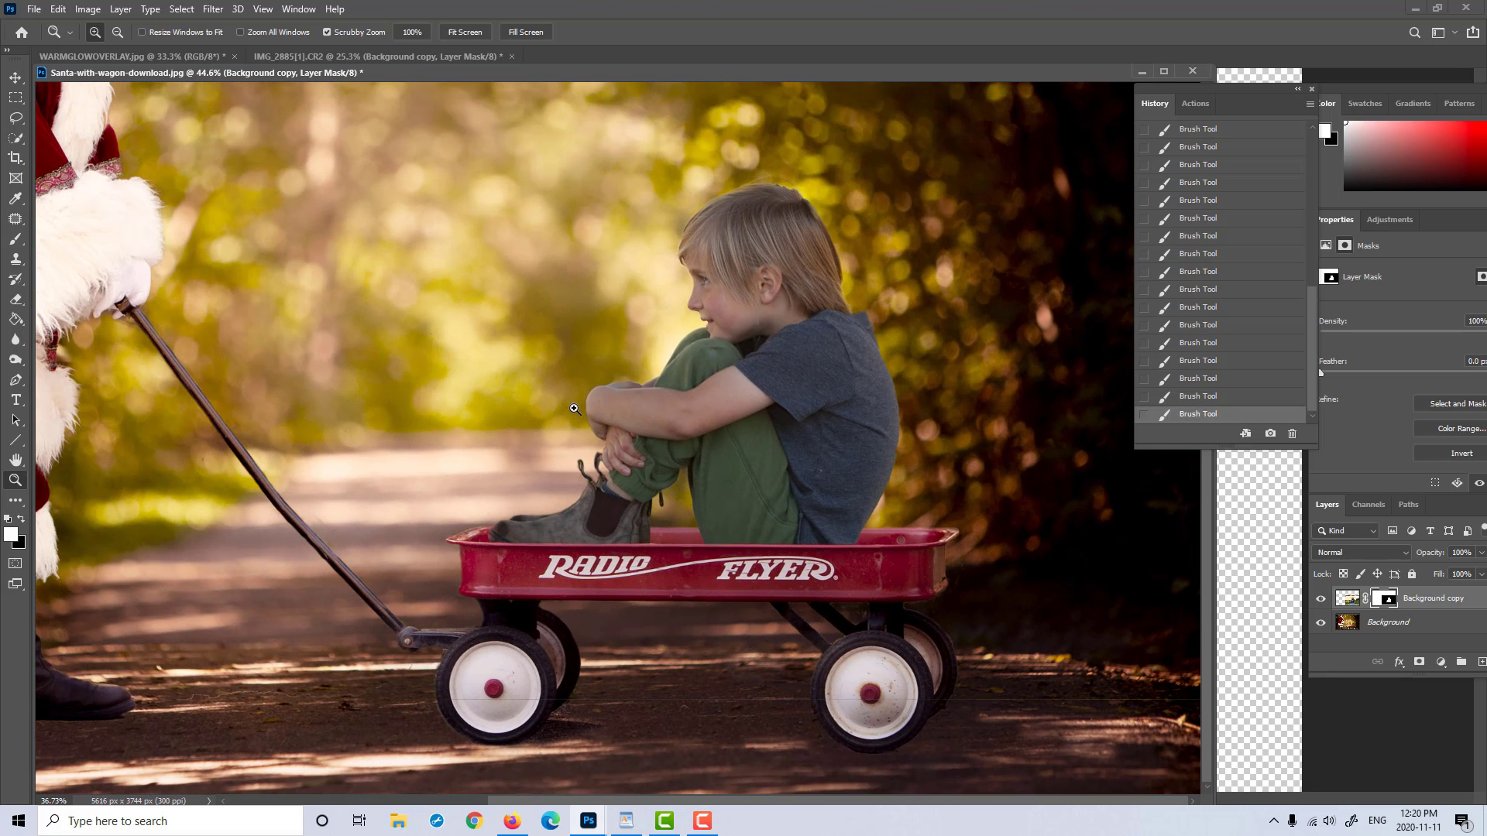
pyautogui.moveTo(807, 198); pyautogui.dragTo(813, 158)
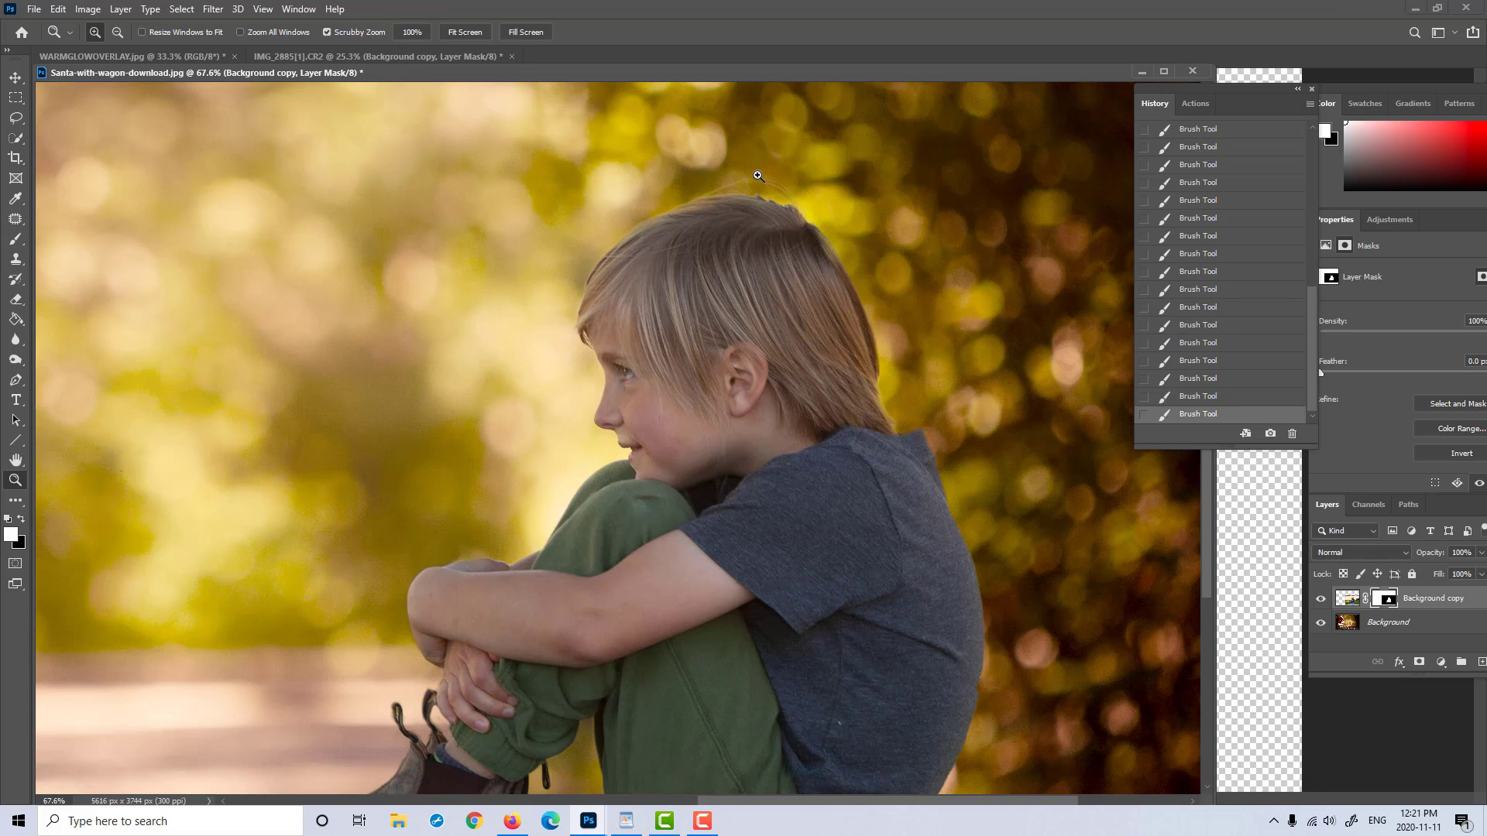
pyautogui.moveTo(970, 364); pyautogui.dragTo(934, 369)
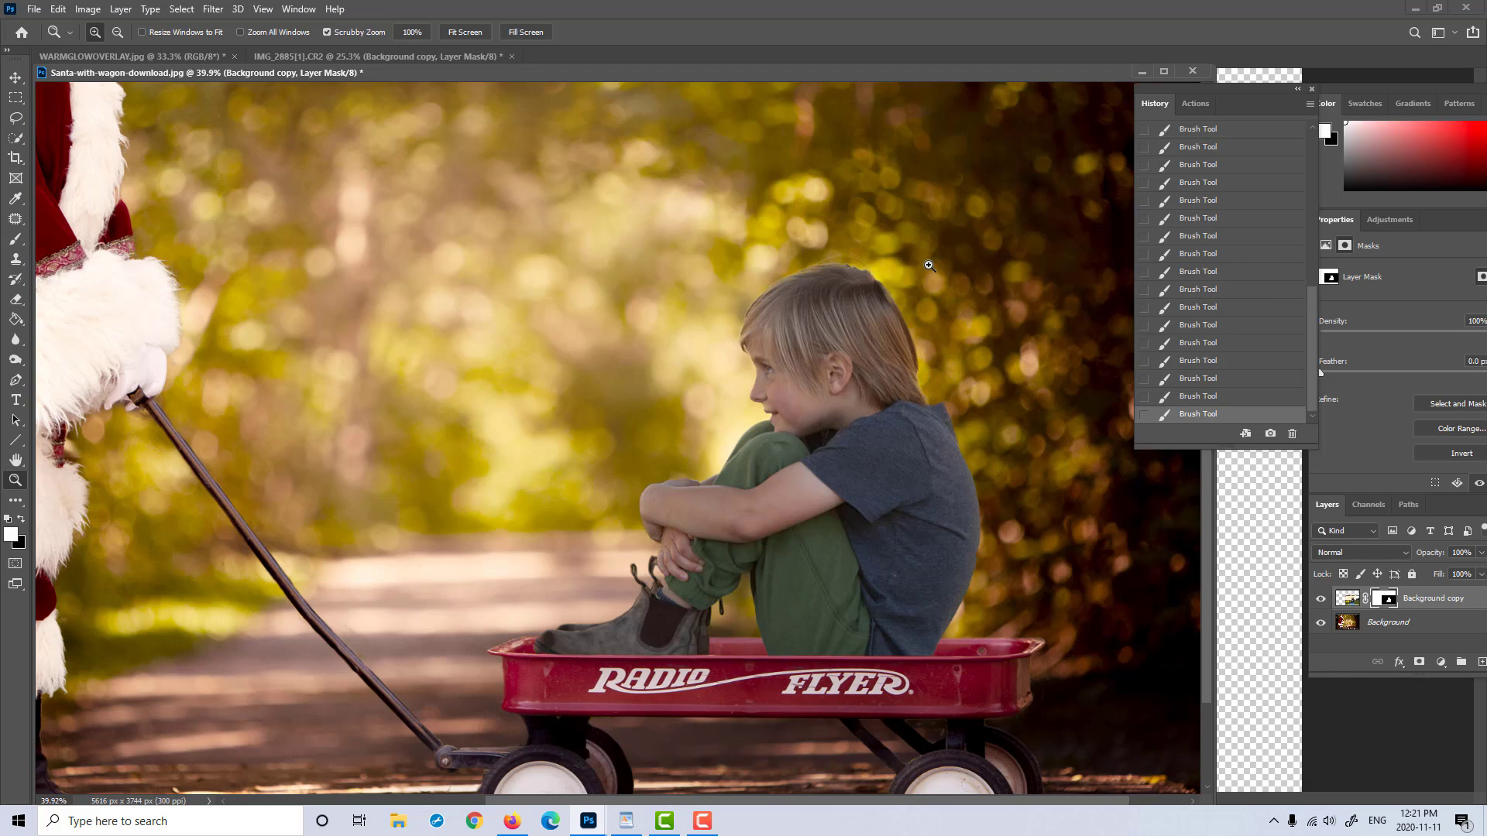
pyautogui.moveTo(922, 266); pyautogui.dragTo(927, 296)
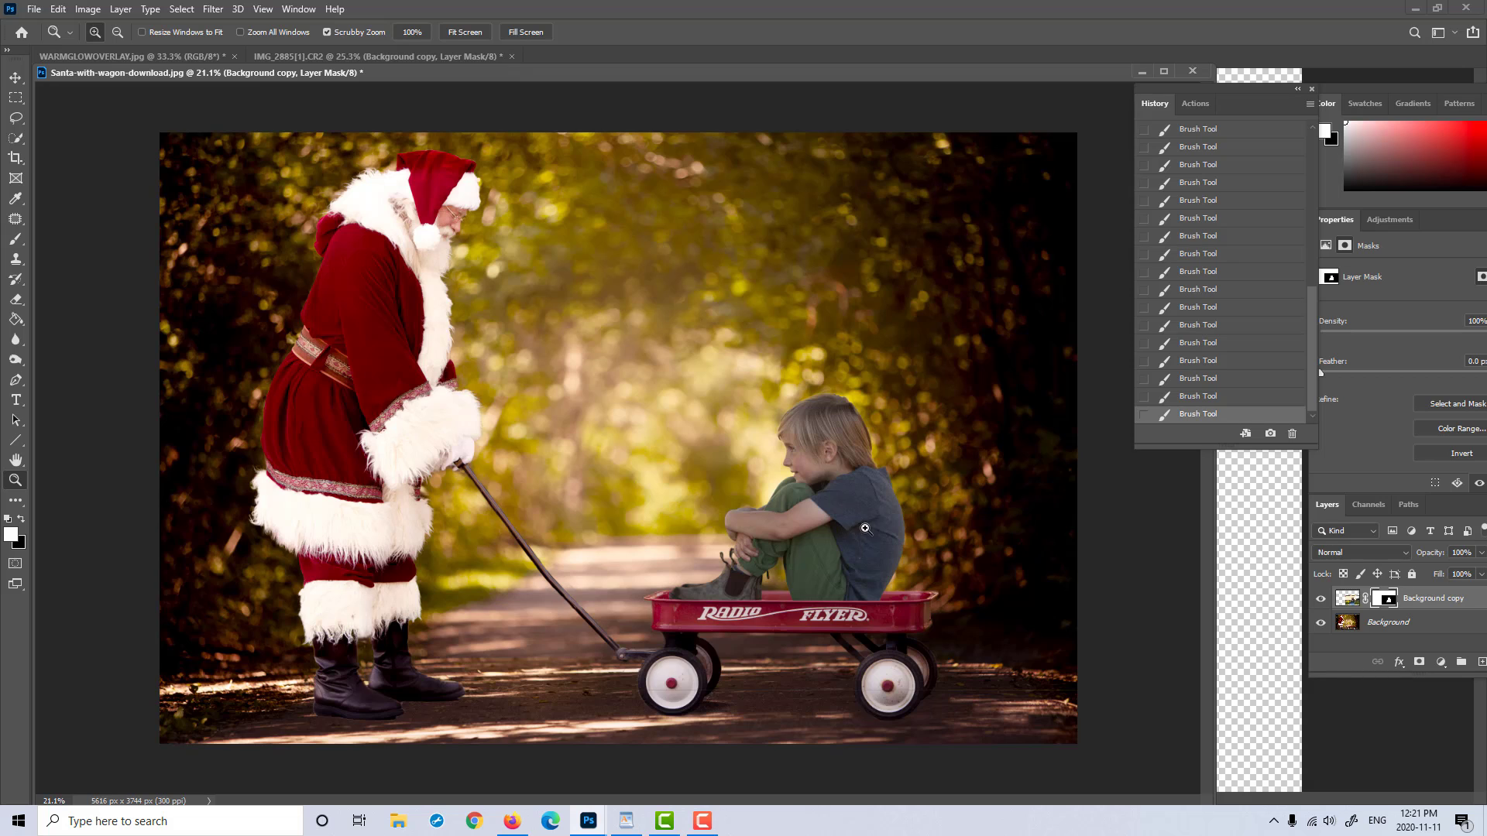
pyautogui.moveTo(865, 528); pyautogui.dragTo(938, 503)
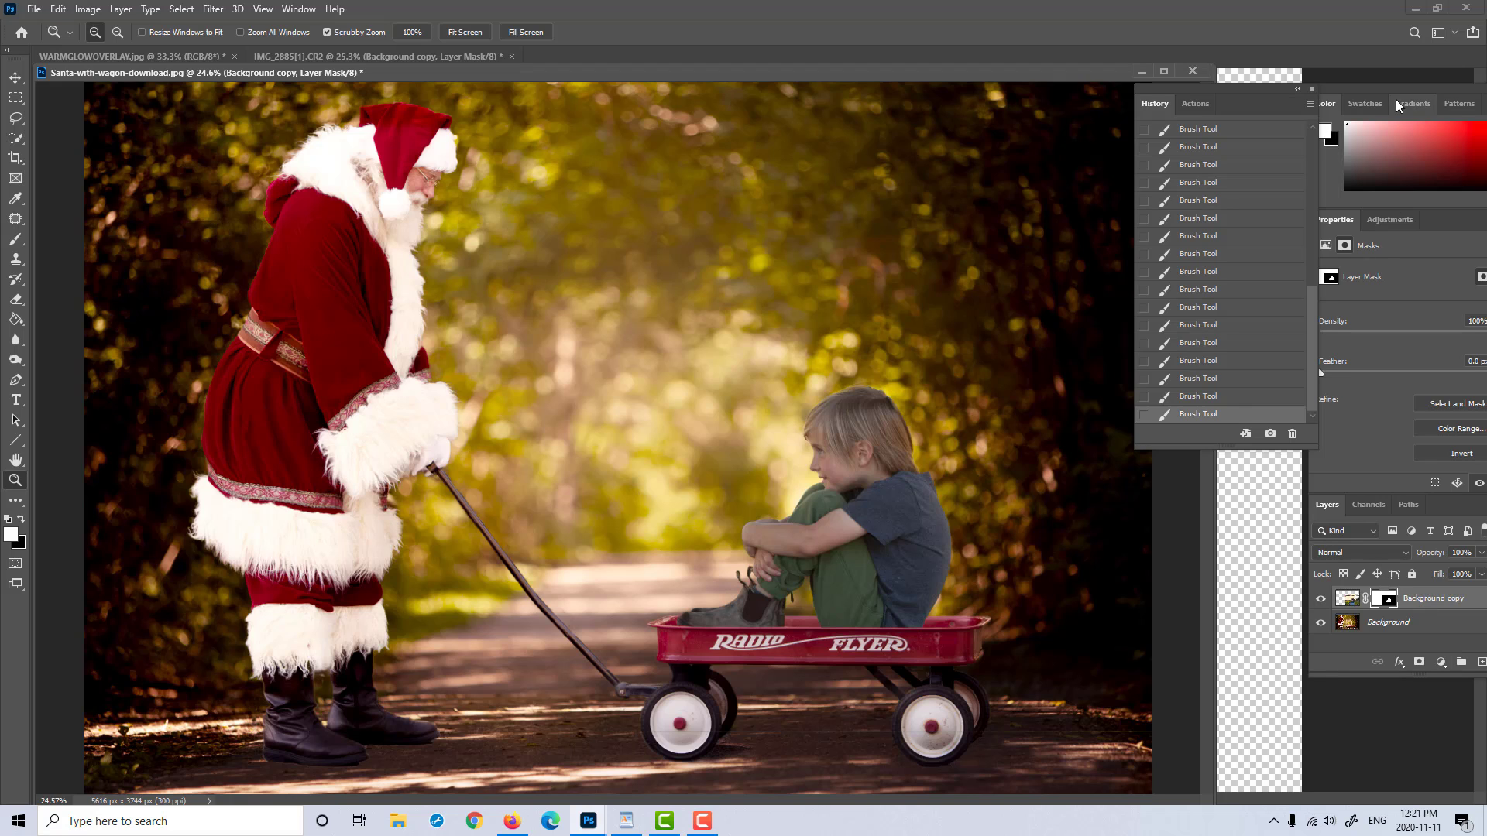
# Step: Add a Levels adjustment above the boy layer and clip it to that layer
pyautogui.moveTo(1392, 89); pyautogui.dragTo(1369, 87)
pyautogui.click(1411, 663)
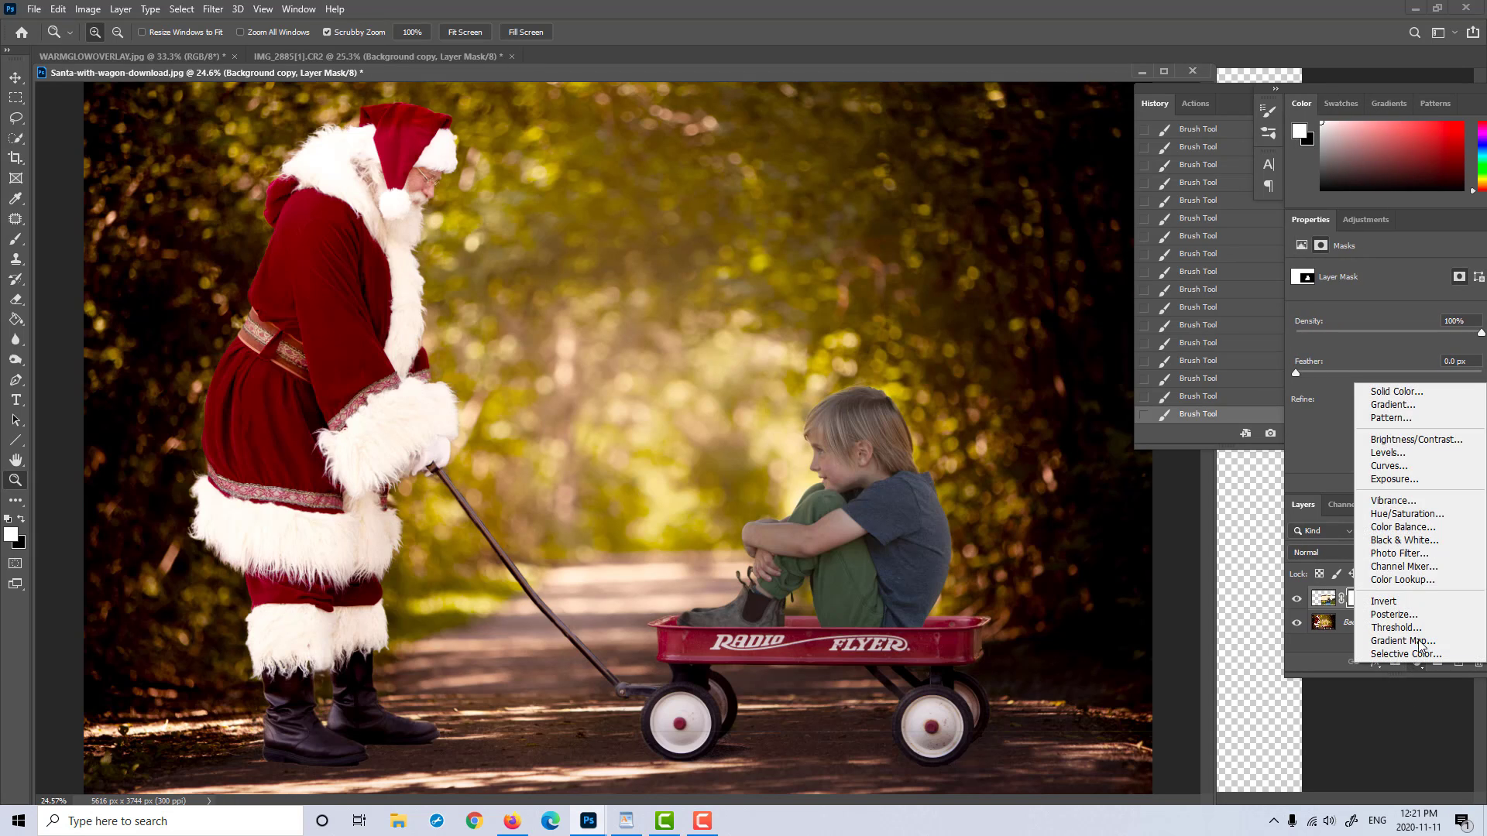
pyautogui.click(1388, 453)
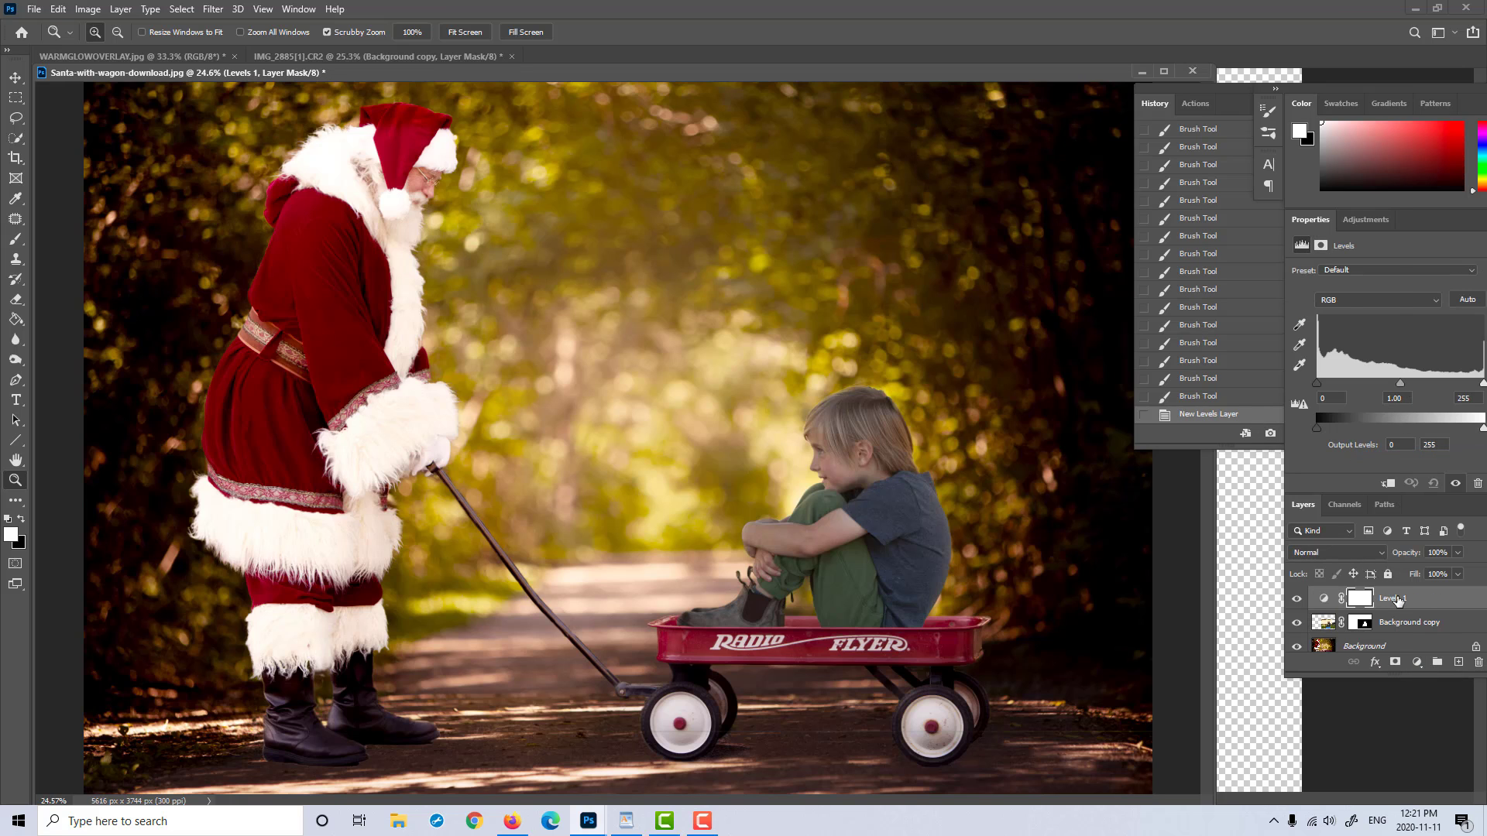
pyautogui.rightClick(1396, 596)
pyautogui.click(1302, 447)
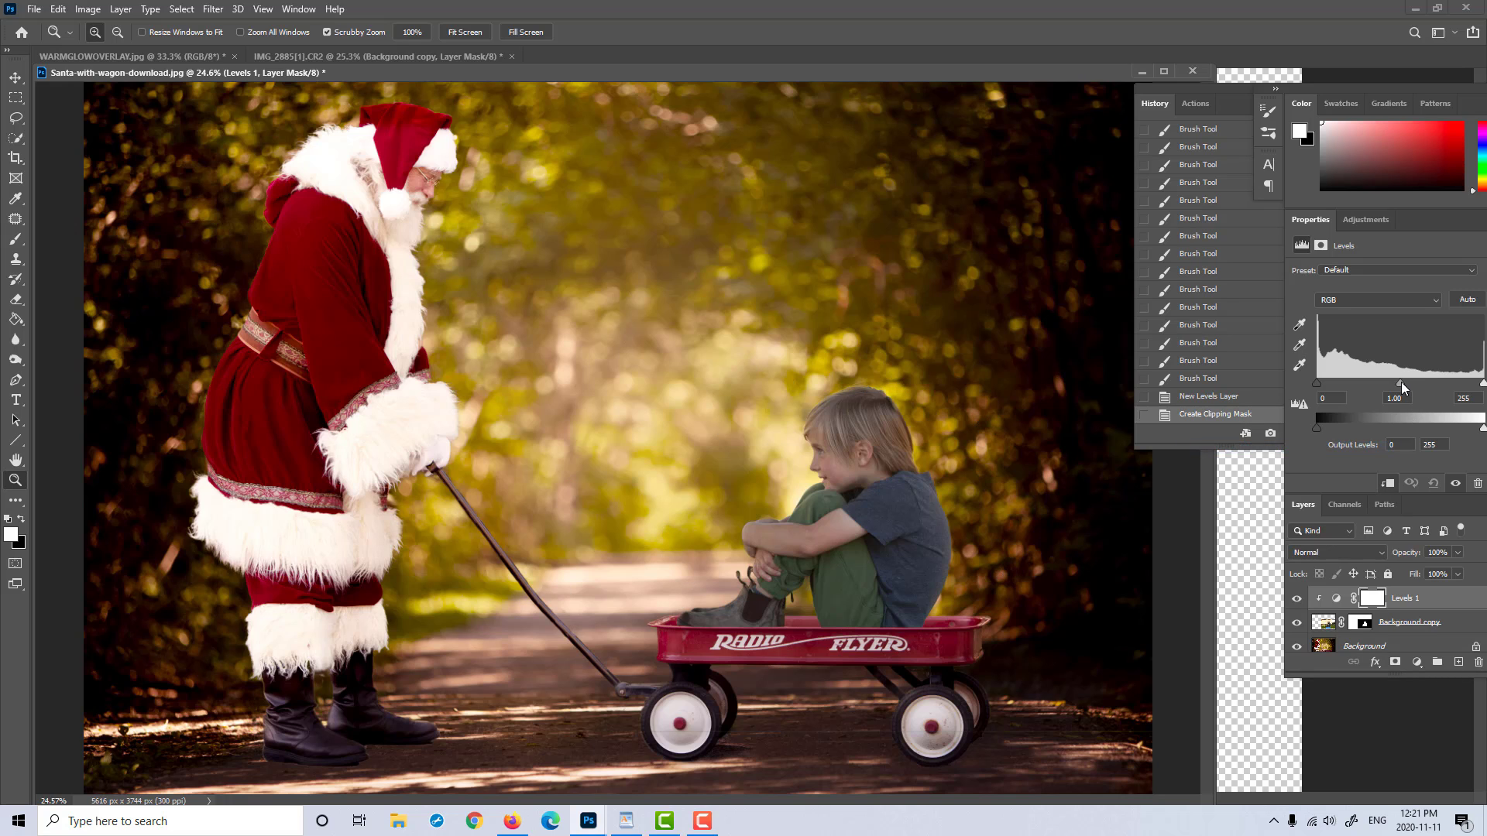
# Step: Set the boy's input levels to 13, 1.16 and 241, and compare the image with the adjustment hidden and shown
pyautogui.moveTo(1401, 382); pyautogui.dragTo(1398, 383)
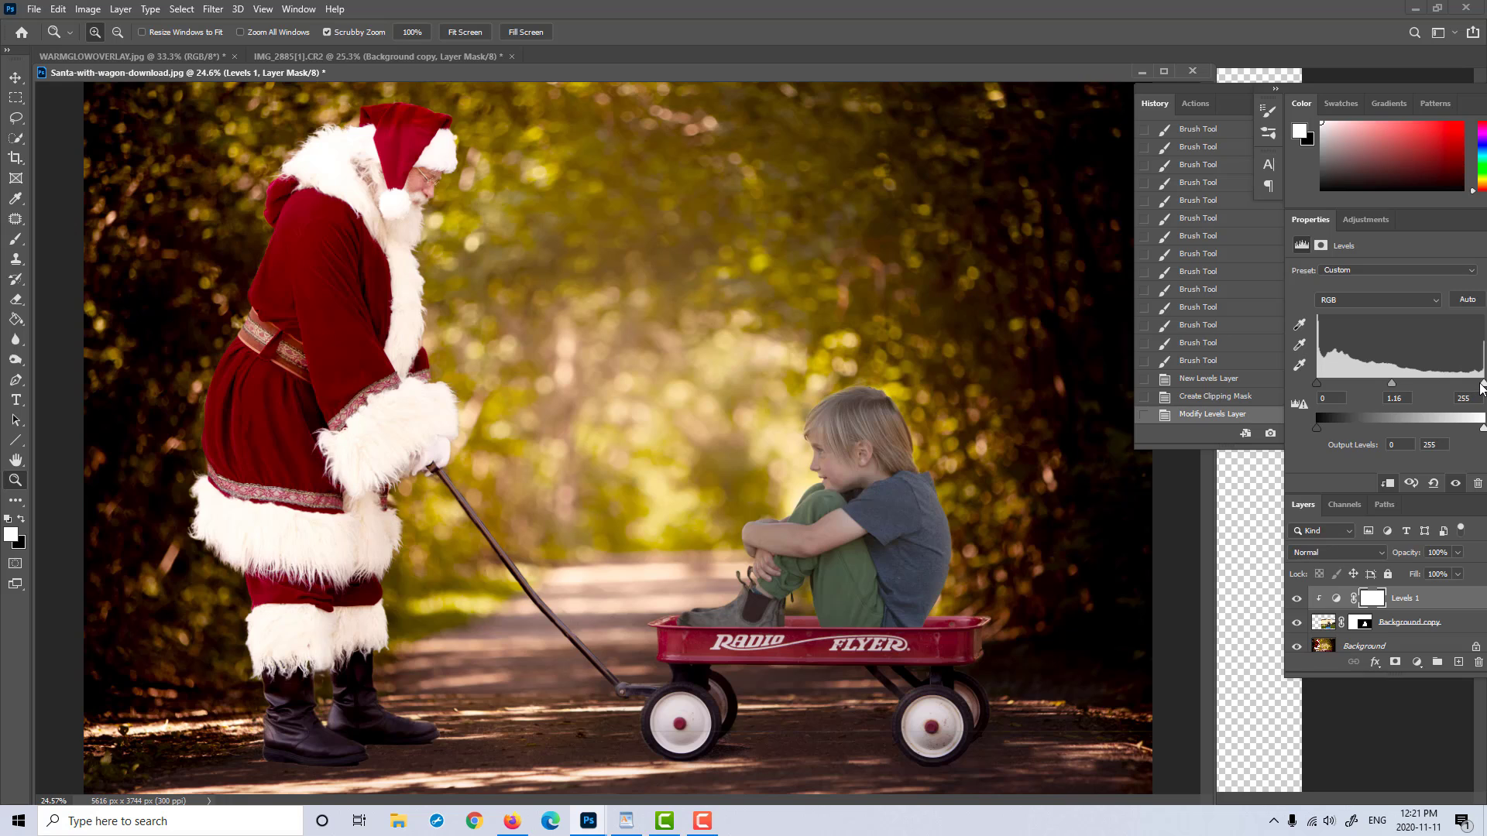
pyautogui.moveTo(1480, 384); pyautogui.dragTo(1474, 384)
pyautogui.moveTo(1316, 383); pyautogui.dragTo(1325, 384)
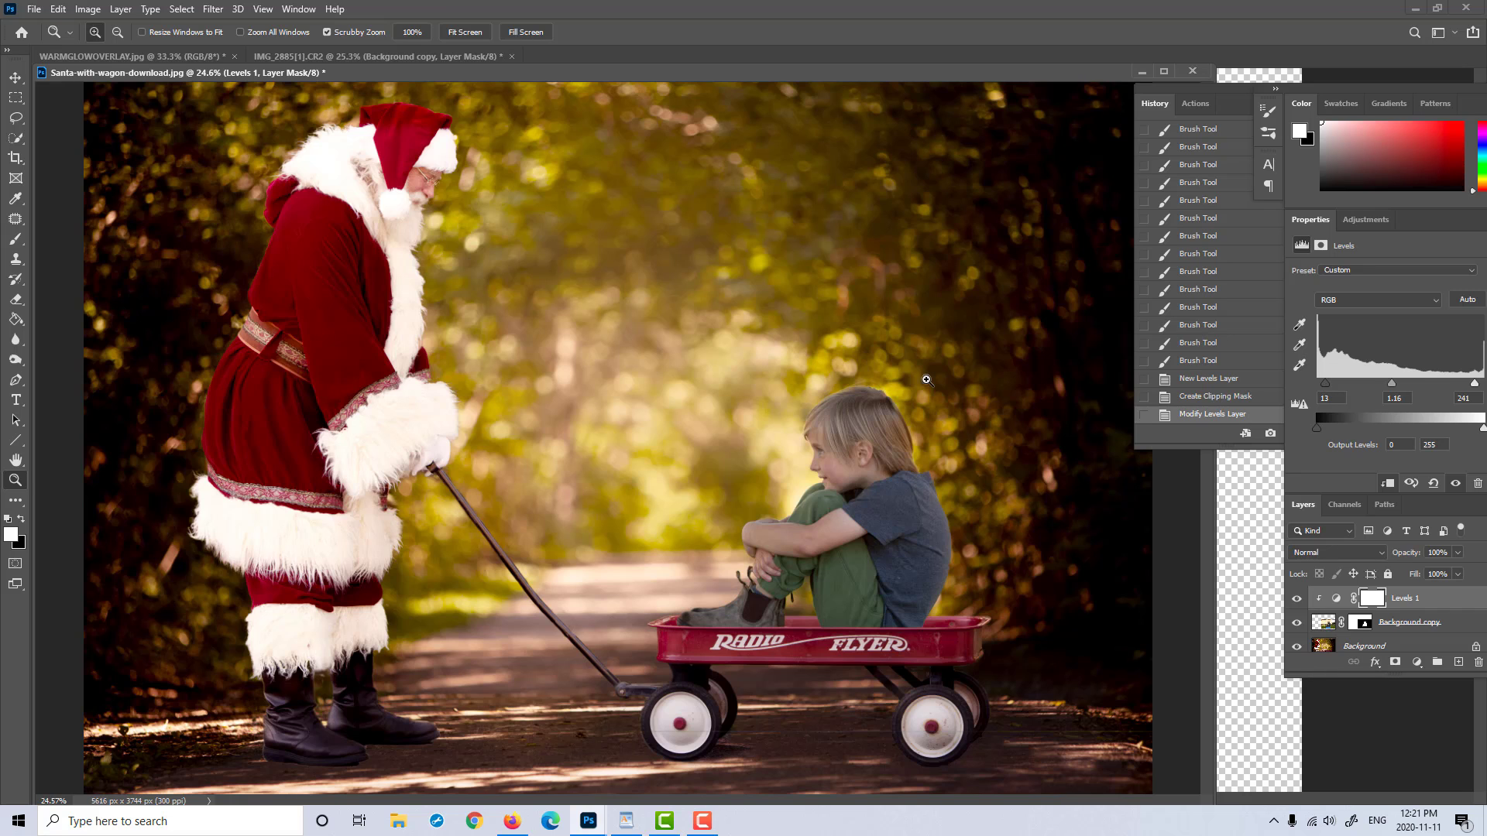
pyautogui.scroll(-1, 908, 383)
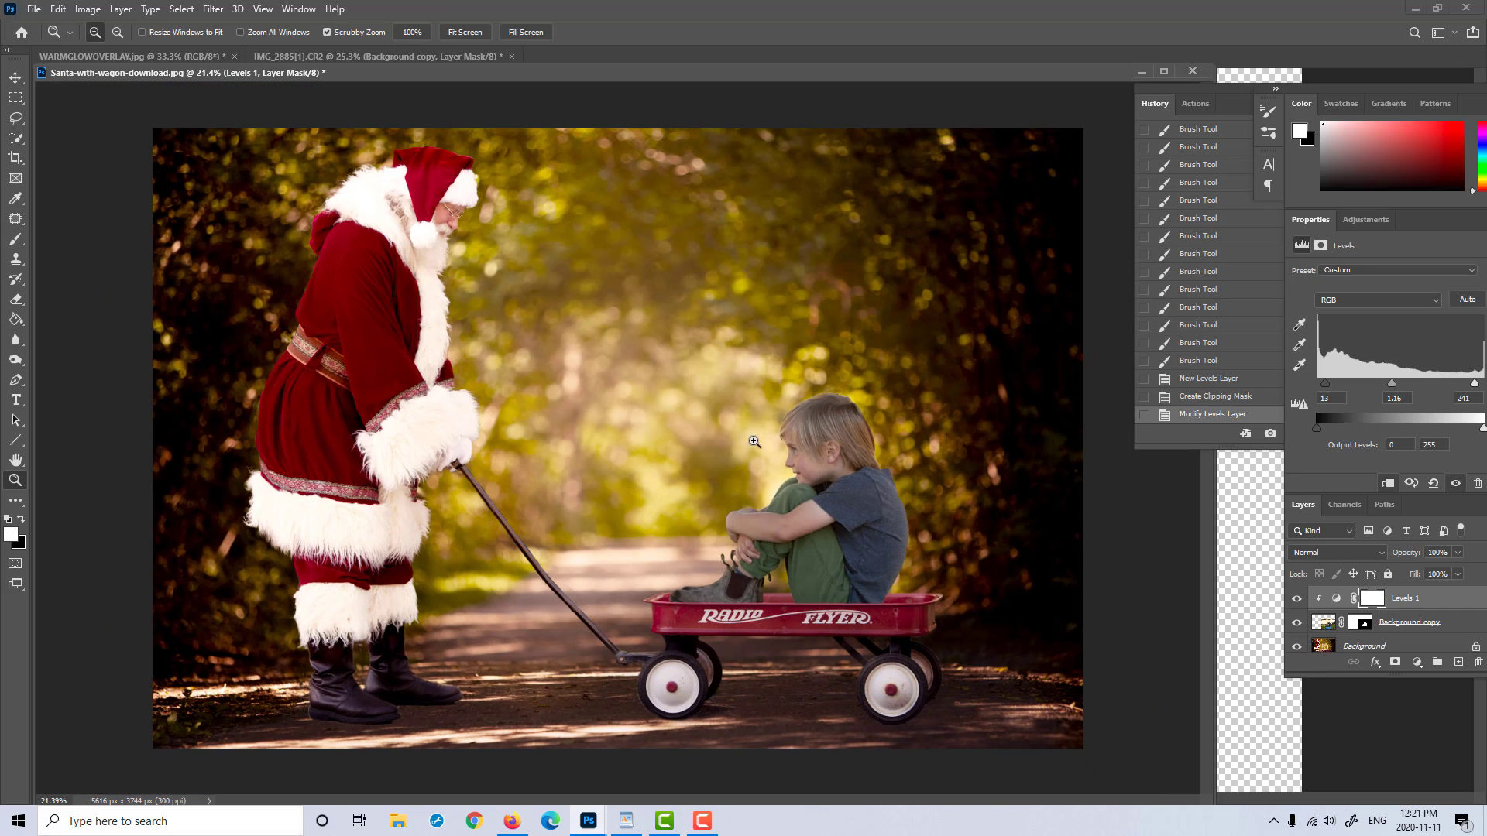
pyautogui.click(1297, 598)
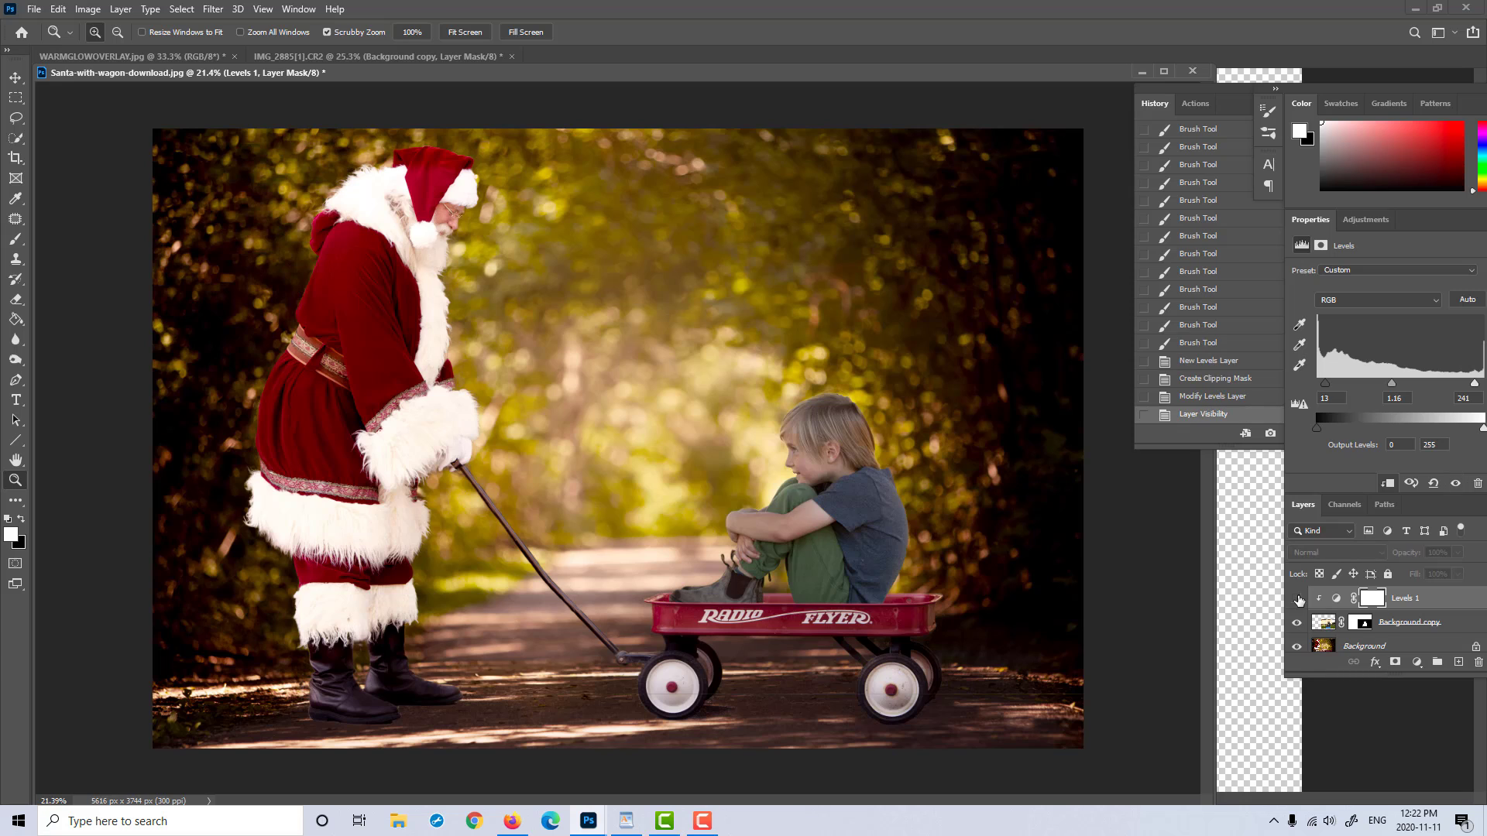
pyautogui.click(1298, 599)
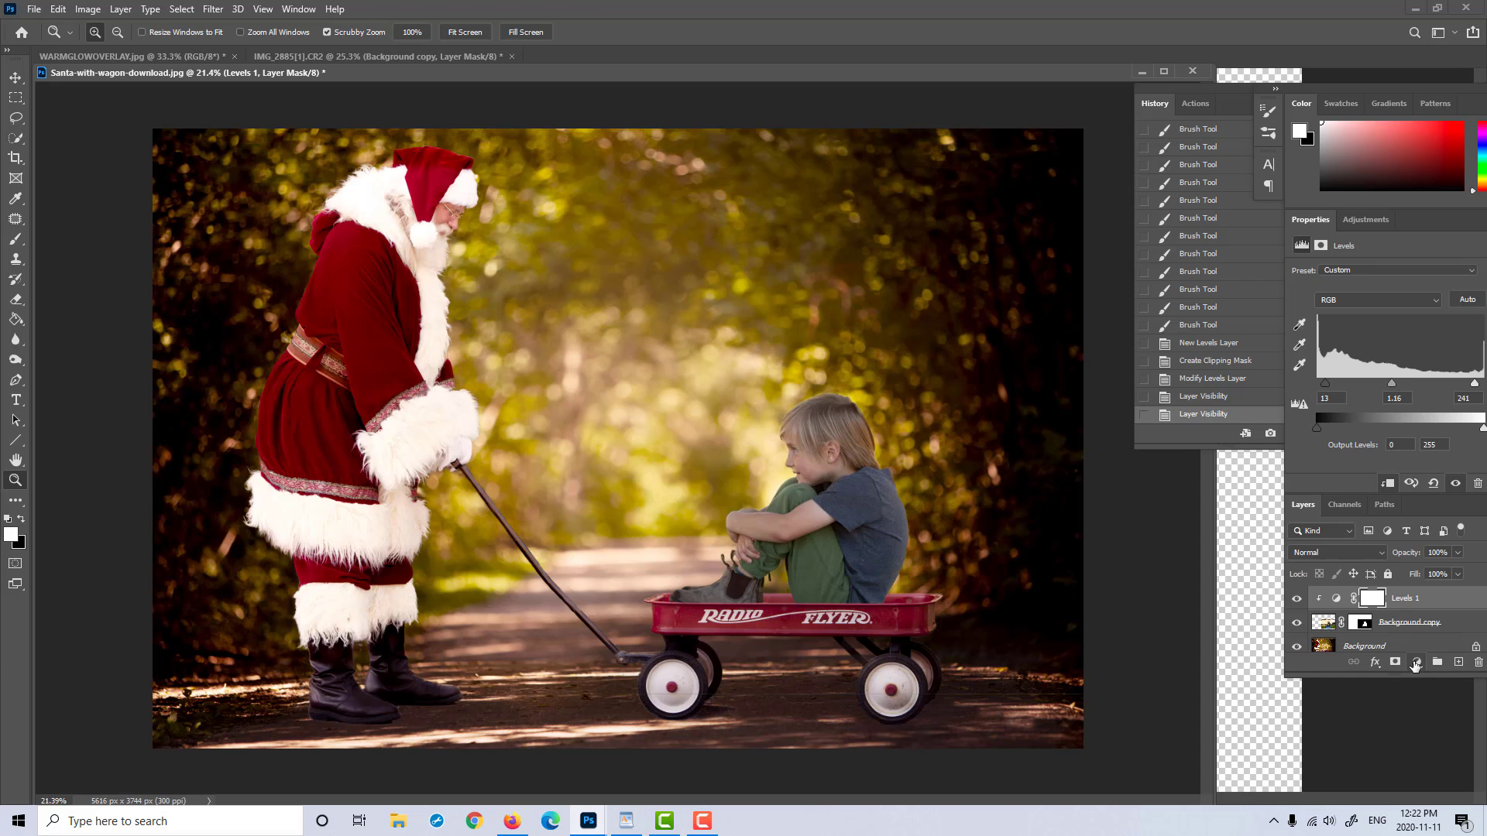
# Step: Add a Curves adjustment above the Levels layer and raise the midtones of the RGB curve slightly
pyautogui.click(1417, 662)
pyautogui.click(1401, 463)
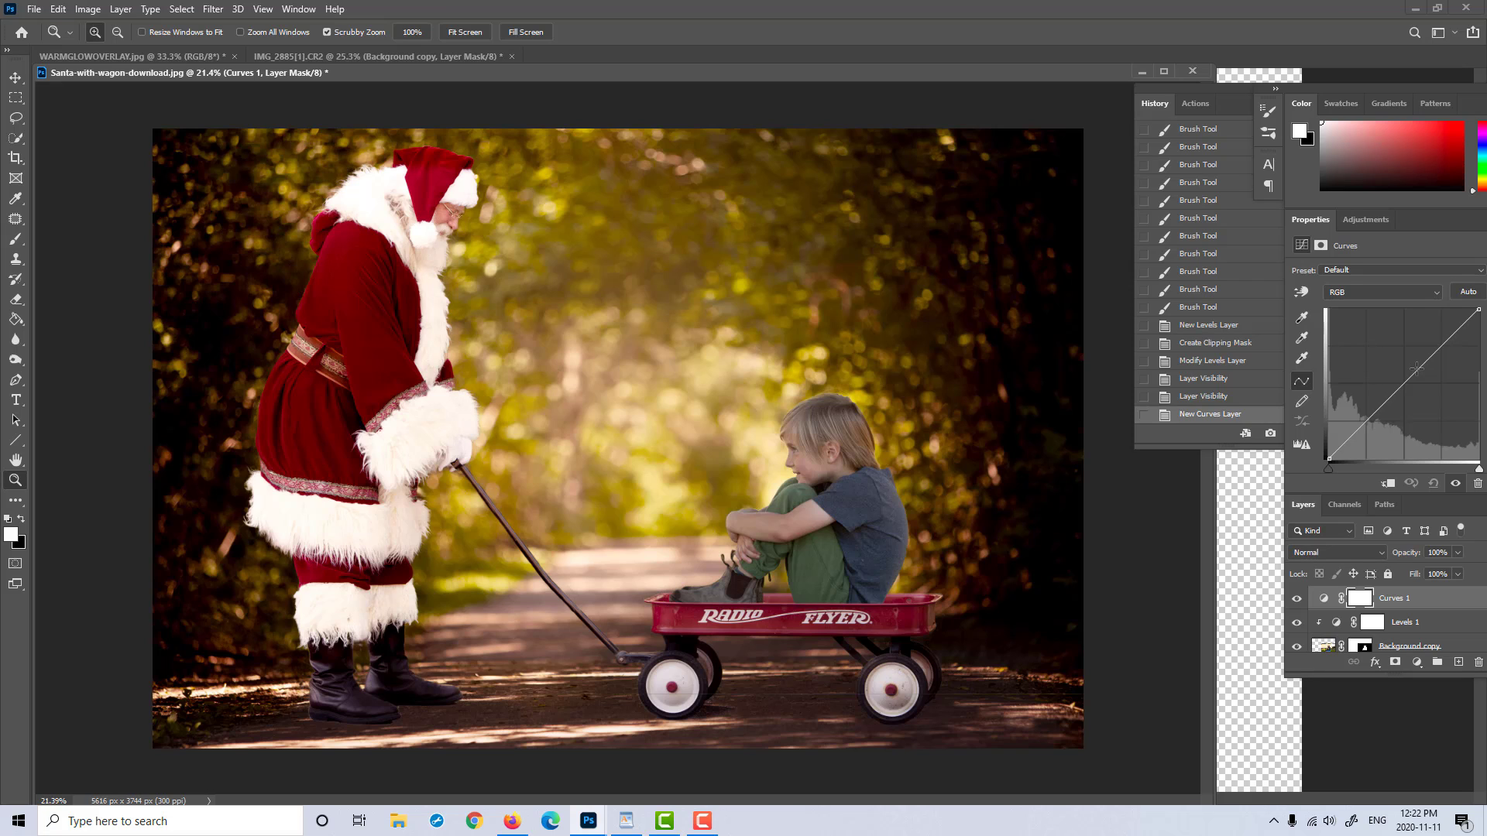
pyautogui.click(1417, 368)
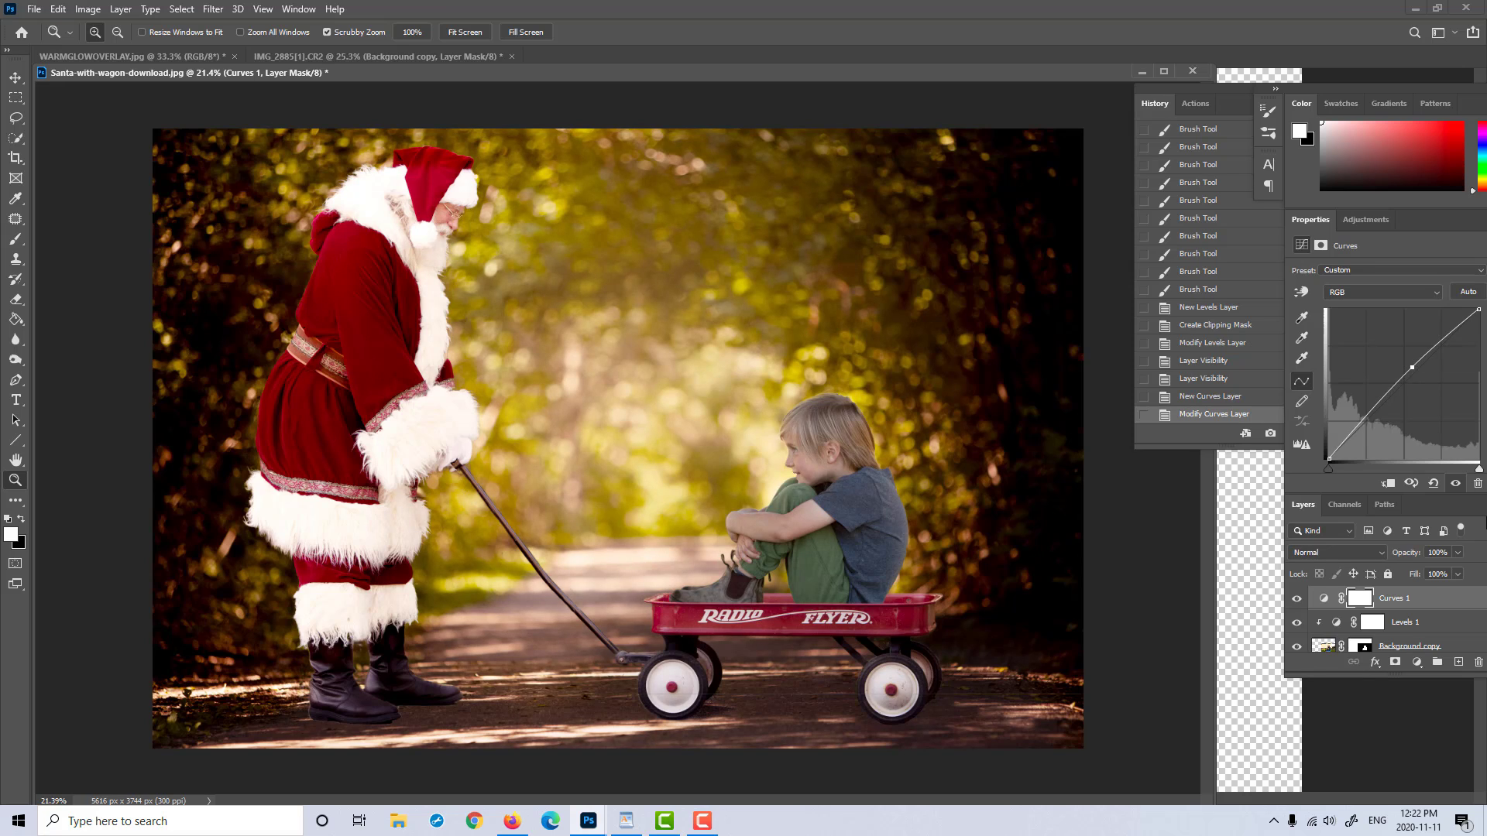
# Step: Clip the Curves adjustment to the layers below, raise its RGB midtones a little further and anchor the shadows with a slightly darker point
pyautogui.rightClick(1437, 601)
pyautogui.click(1350, 442)
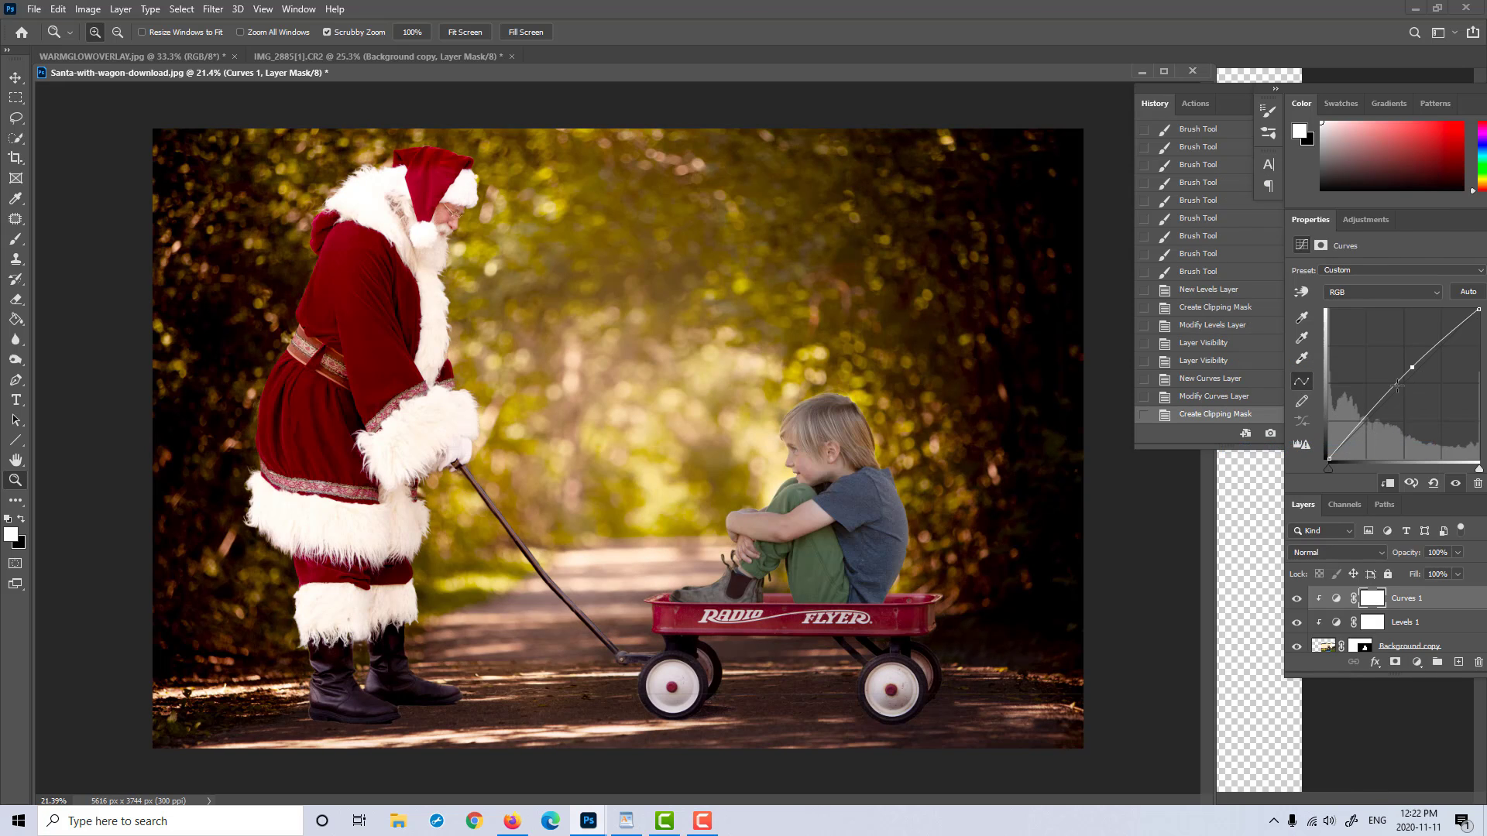
pyautogui.moveTo(1413, 367); pyautogui.dragTo(1411, 362)
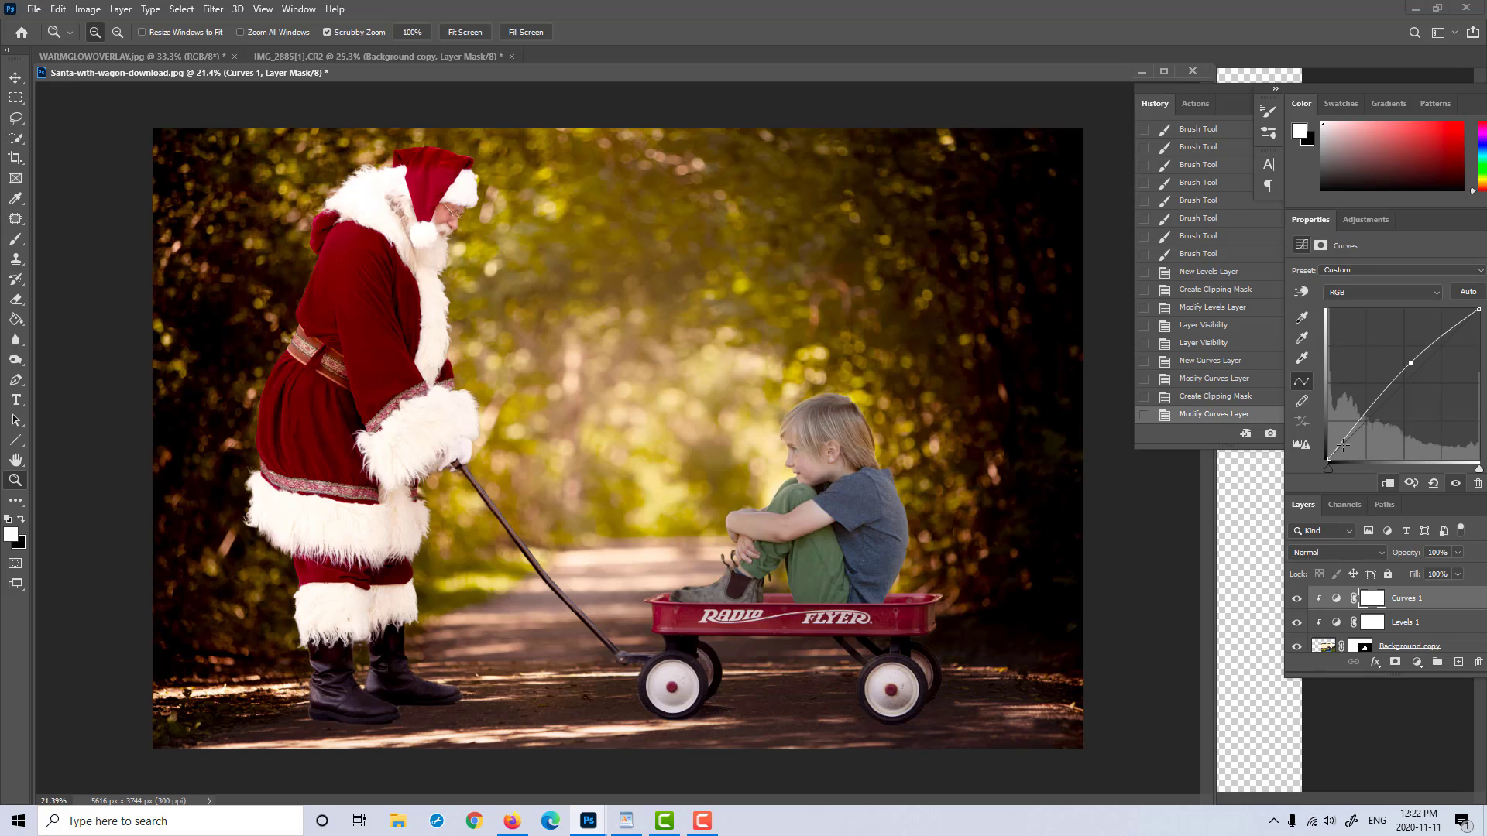
pyautogui.moveTo(1342, 444); pyautogui.dragTo(1341, 446)
# Step: Warm the boy's layer with the Camera Raw Filter at Temperature +4, and compare the image before and after the filter
pyautogui.scroll(-1, 1454, 639)
pyautogui.click(1323, 622)
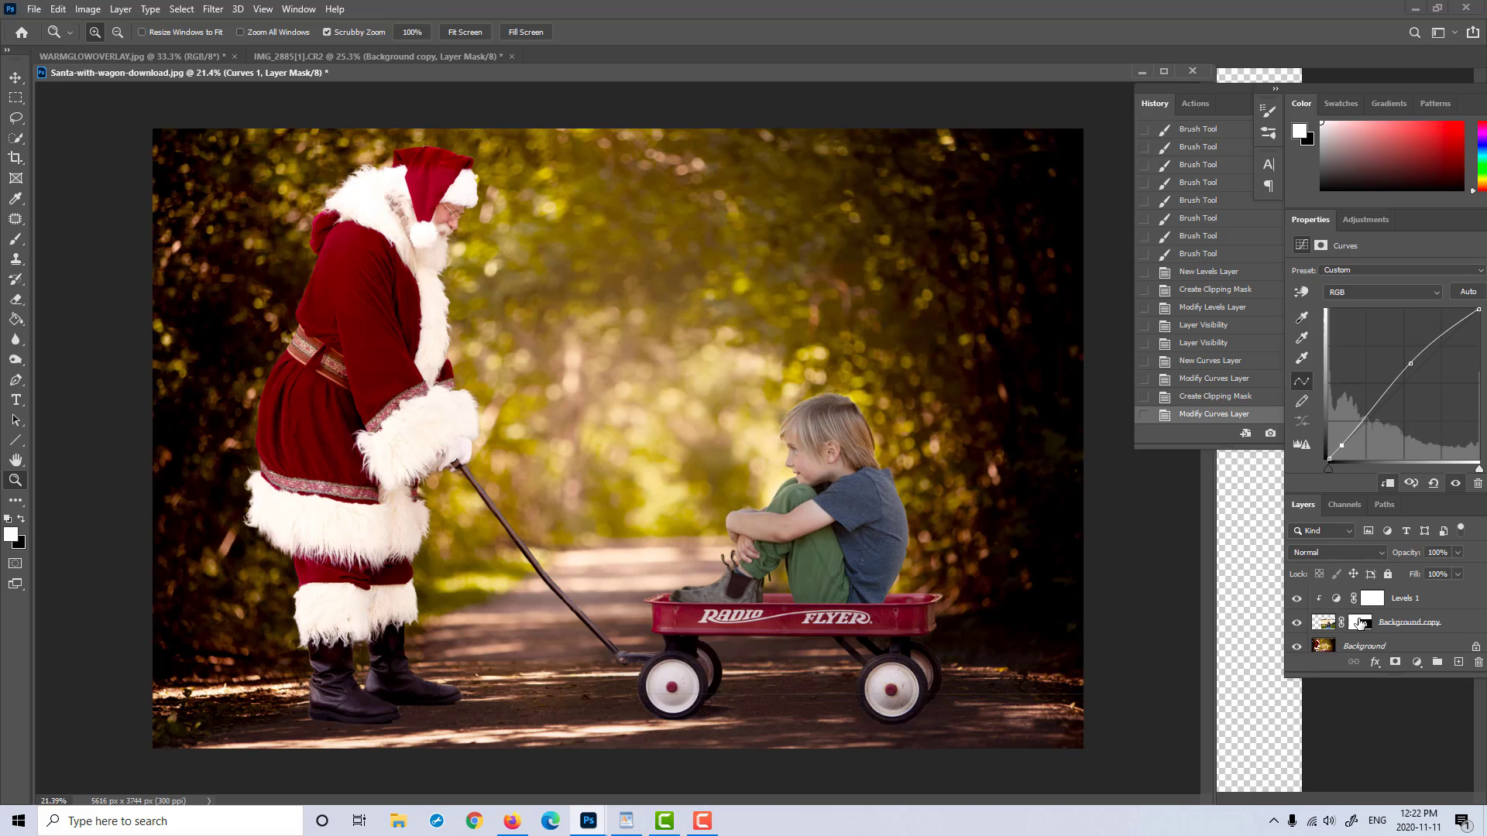
pyautogui.click(181, 8)
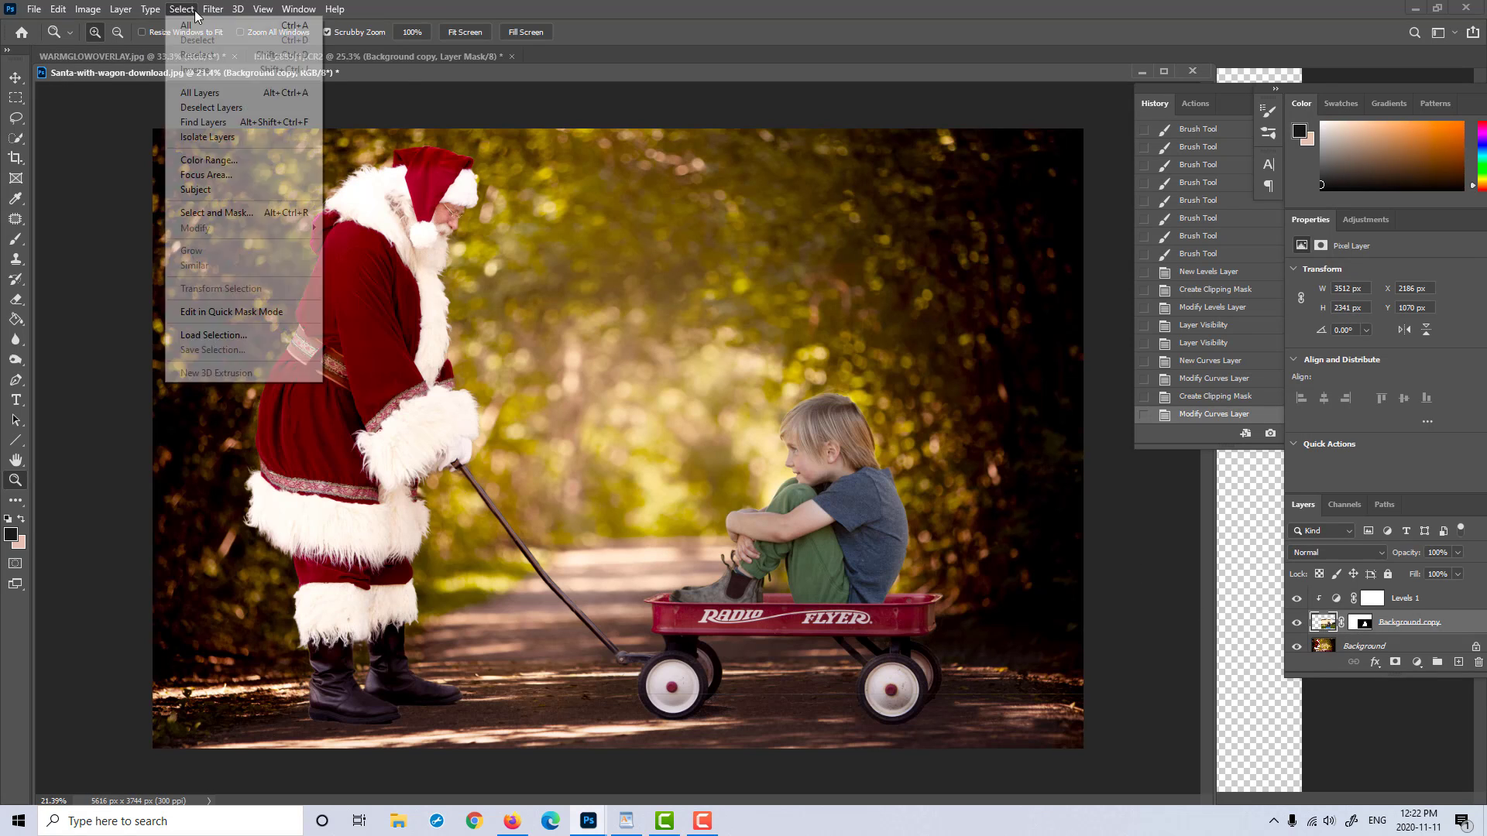
pyautogui.moveTo(208, 14)
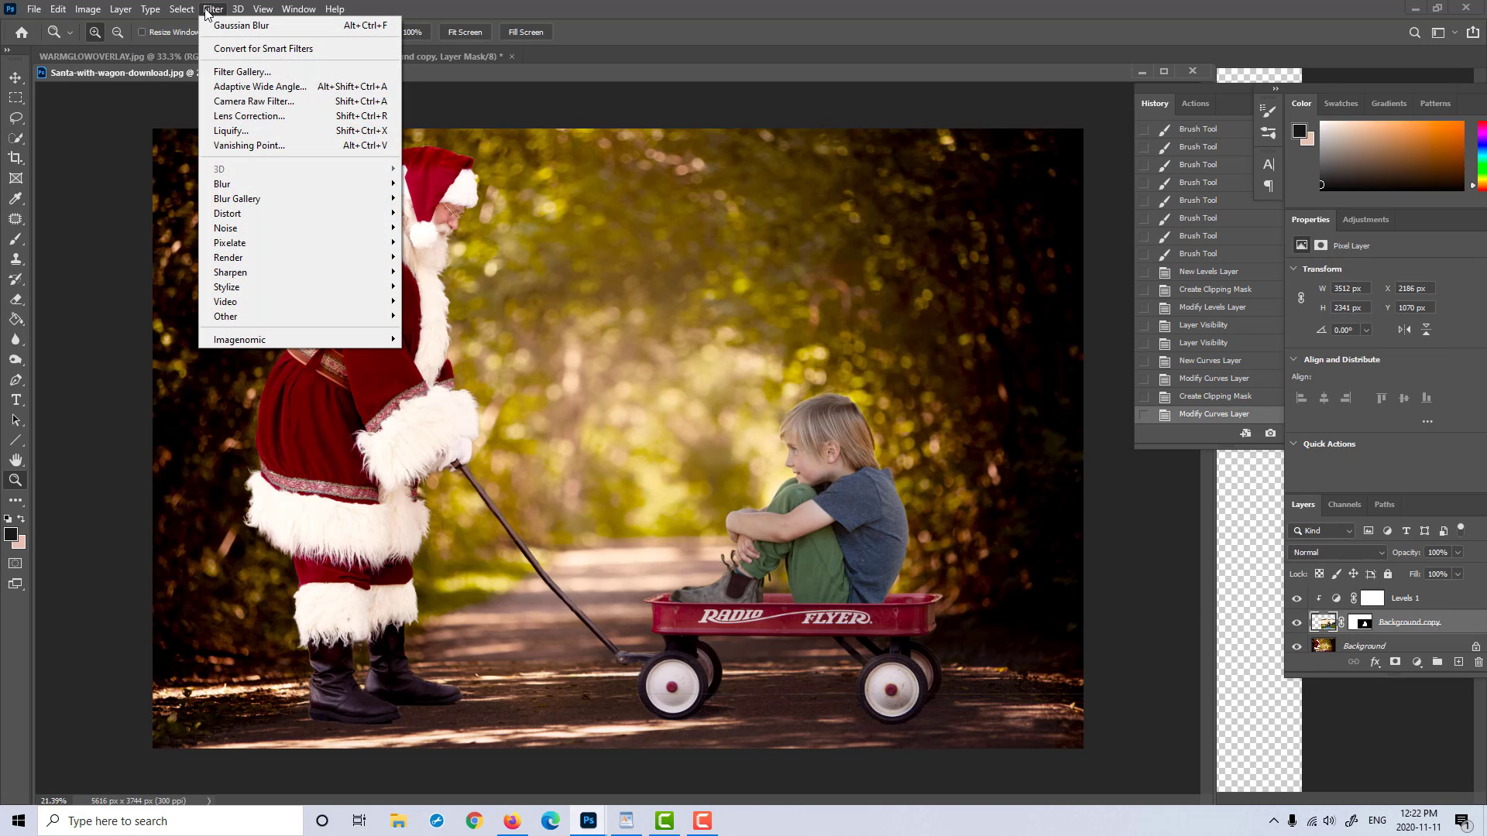
pyautogui.click(208, 14)
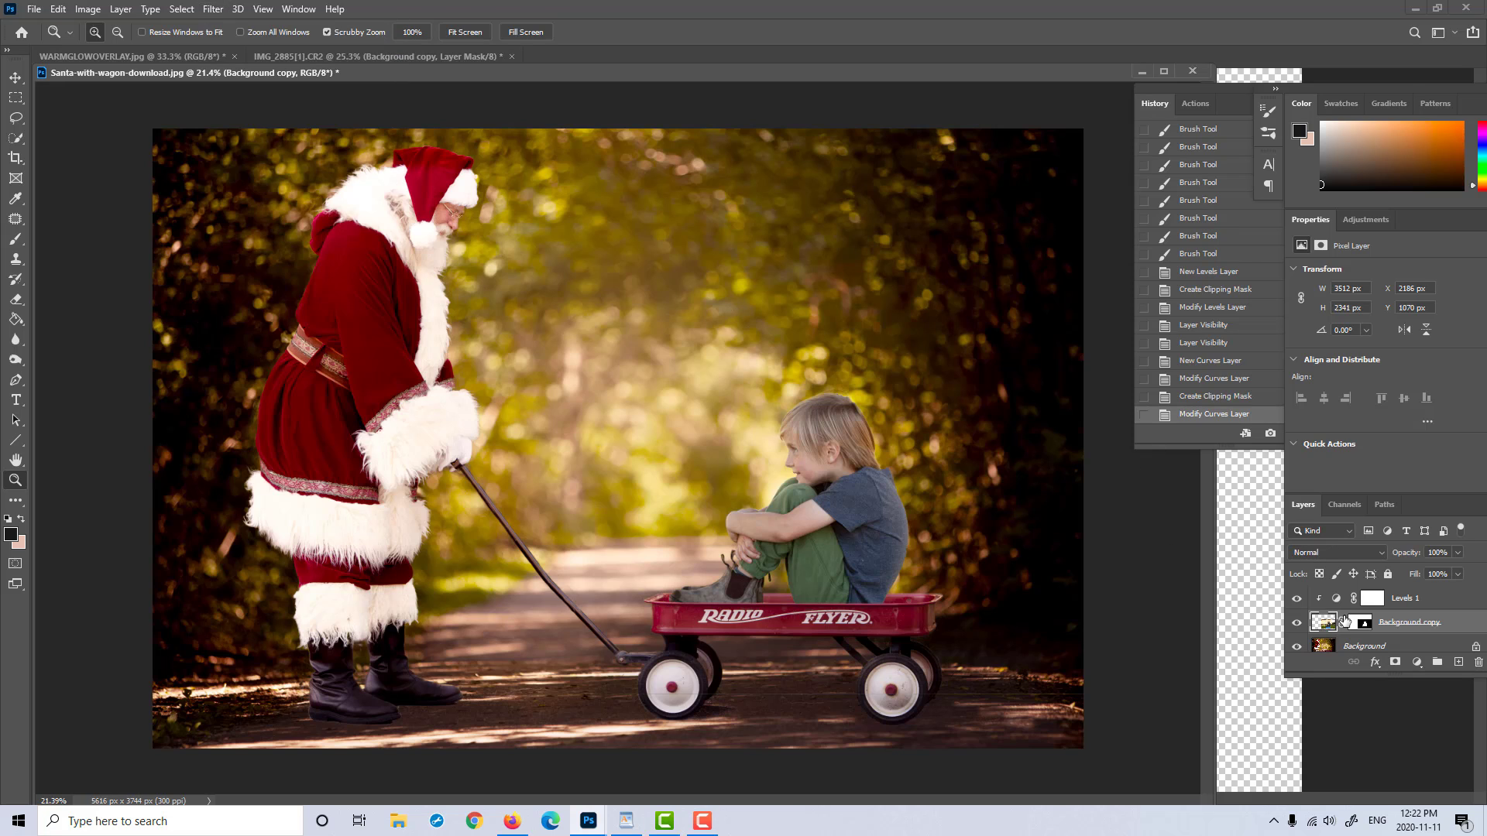
pyautogui.click(213, 9)
pyautogui.click(256, 108)
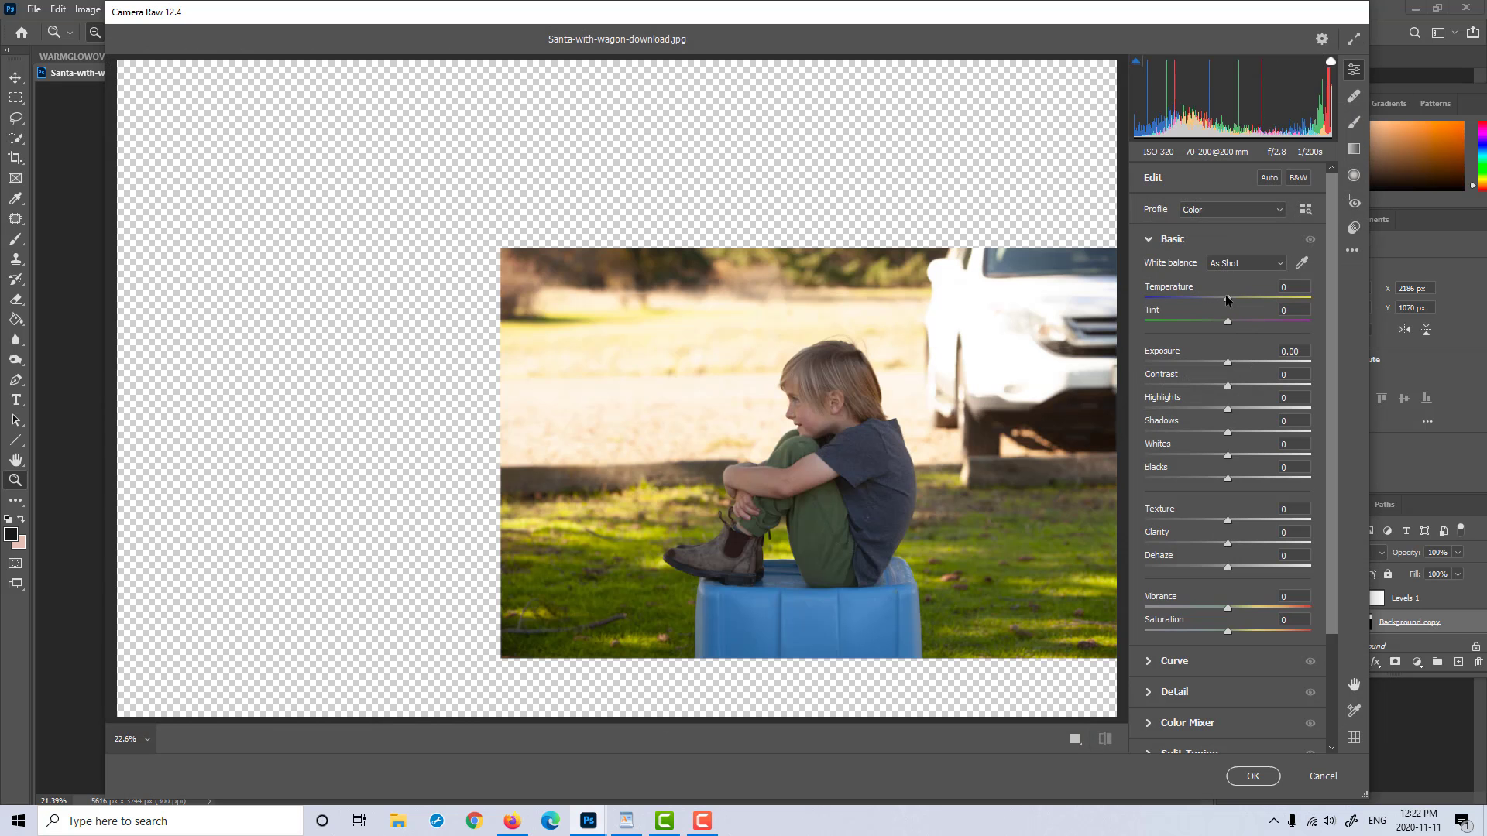
pyautogui.moveTo(1227, 300); pyautogui.dragTo(1231, 301)
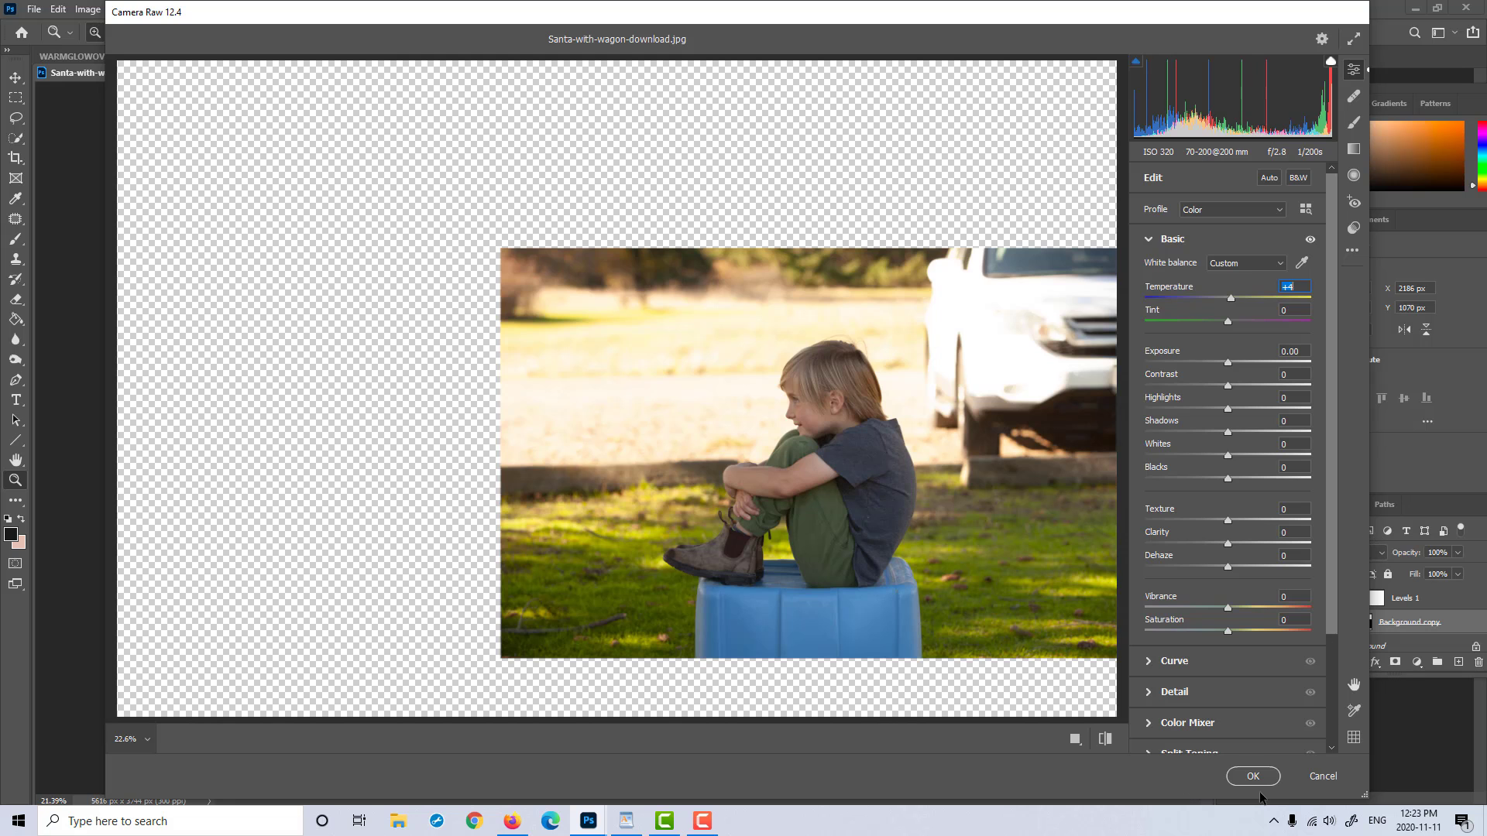
pyautogui.click(1262, 789)
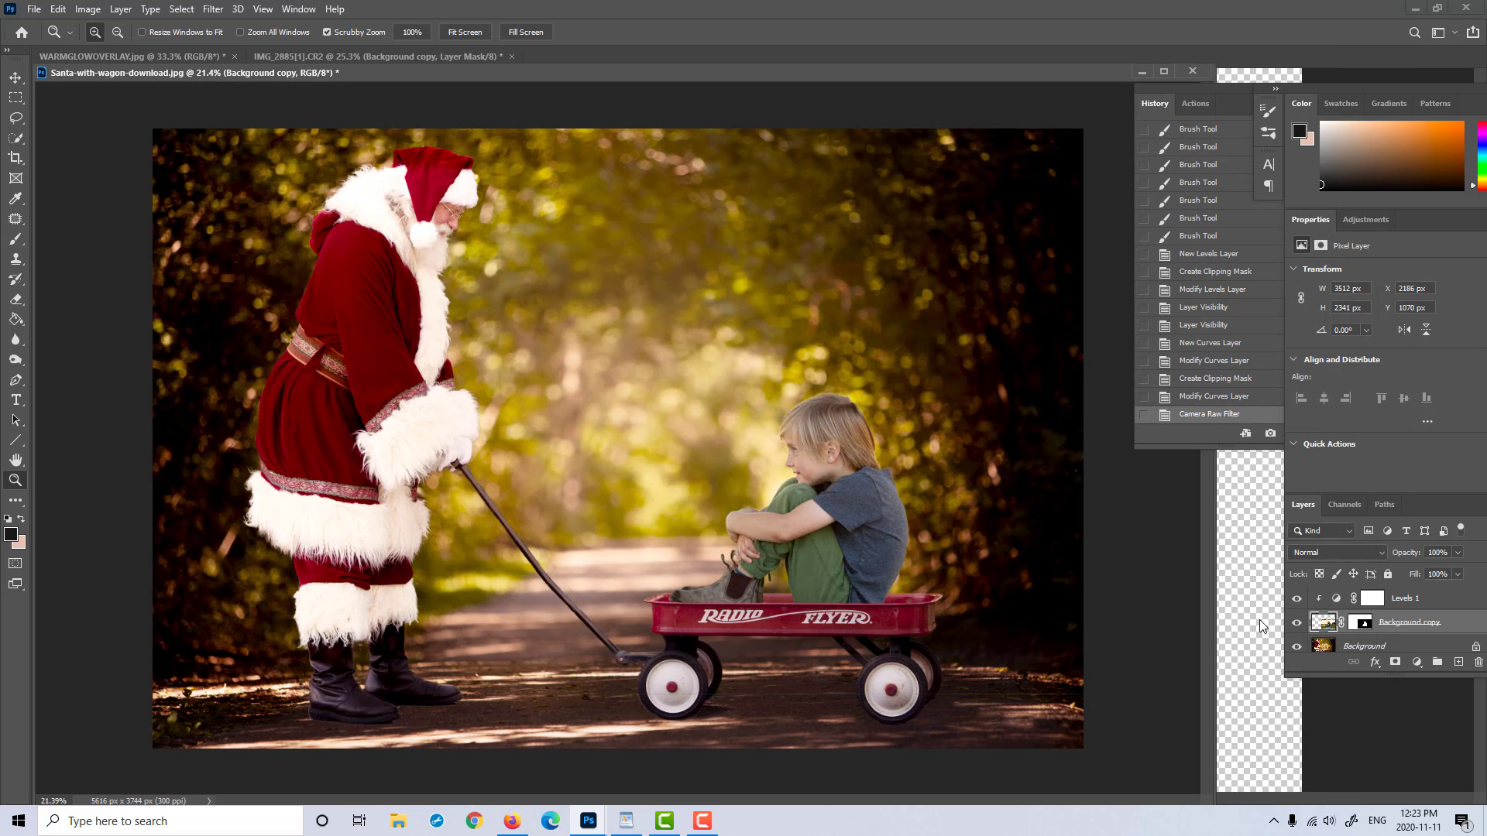
pyautogui.click(1217, 397)
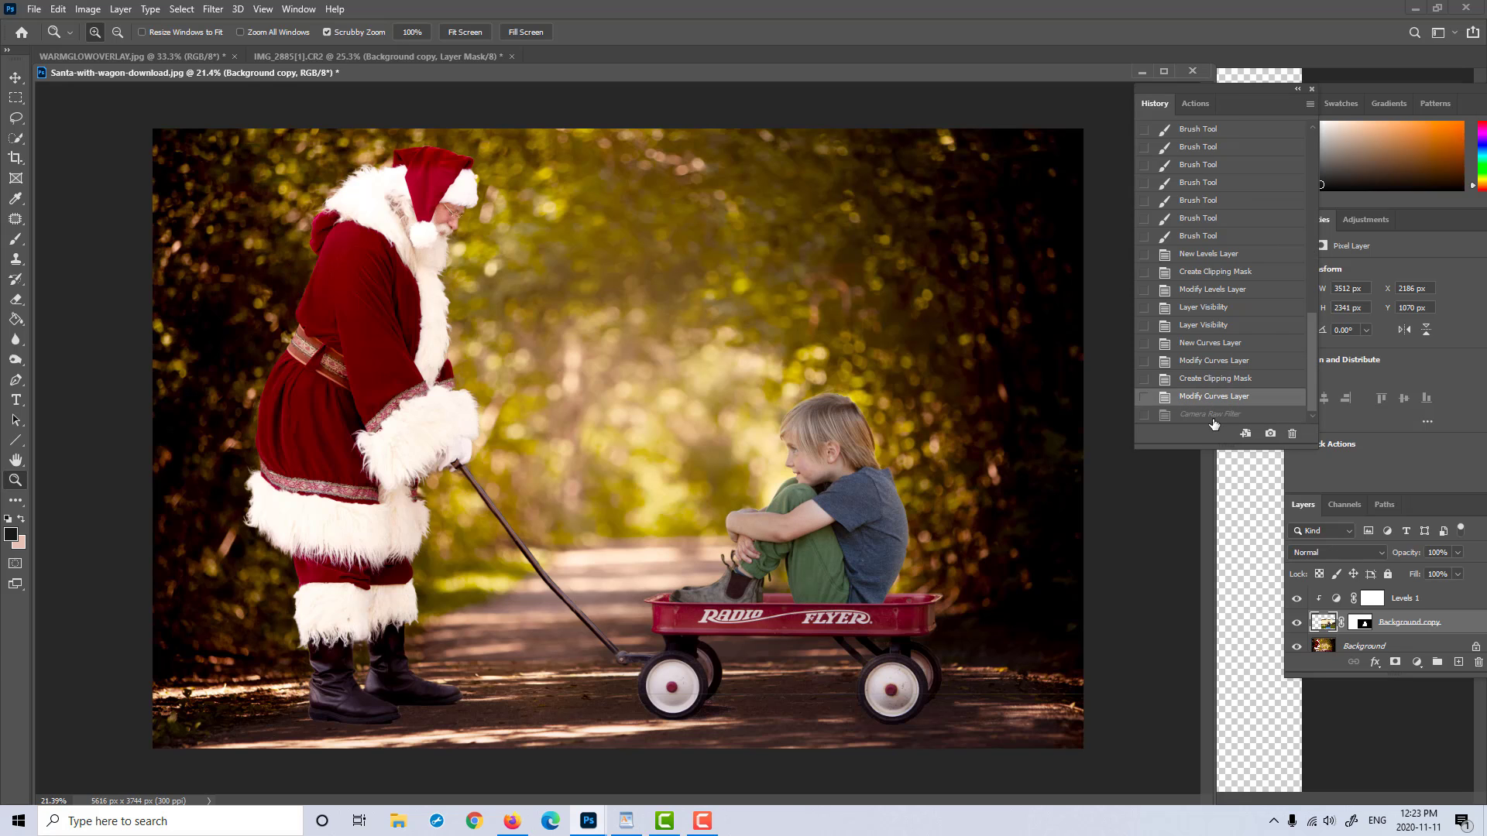
pyautogui.click(1211, 417)
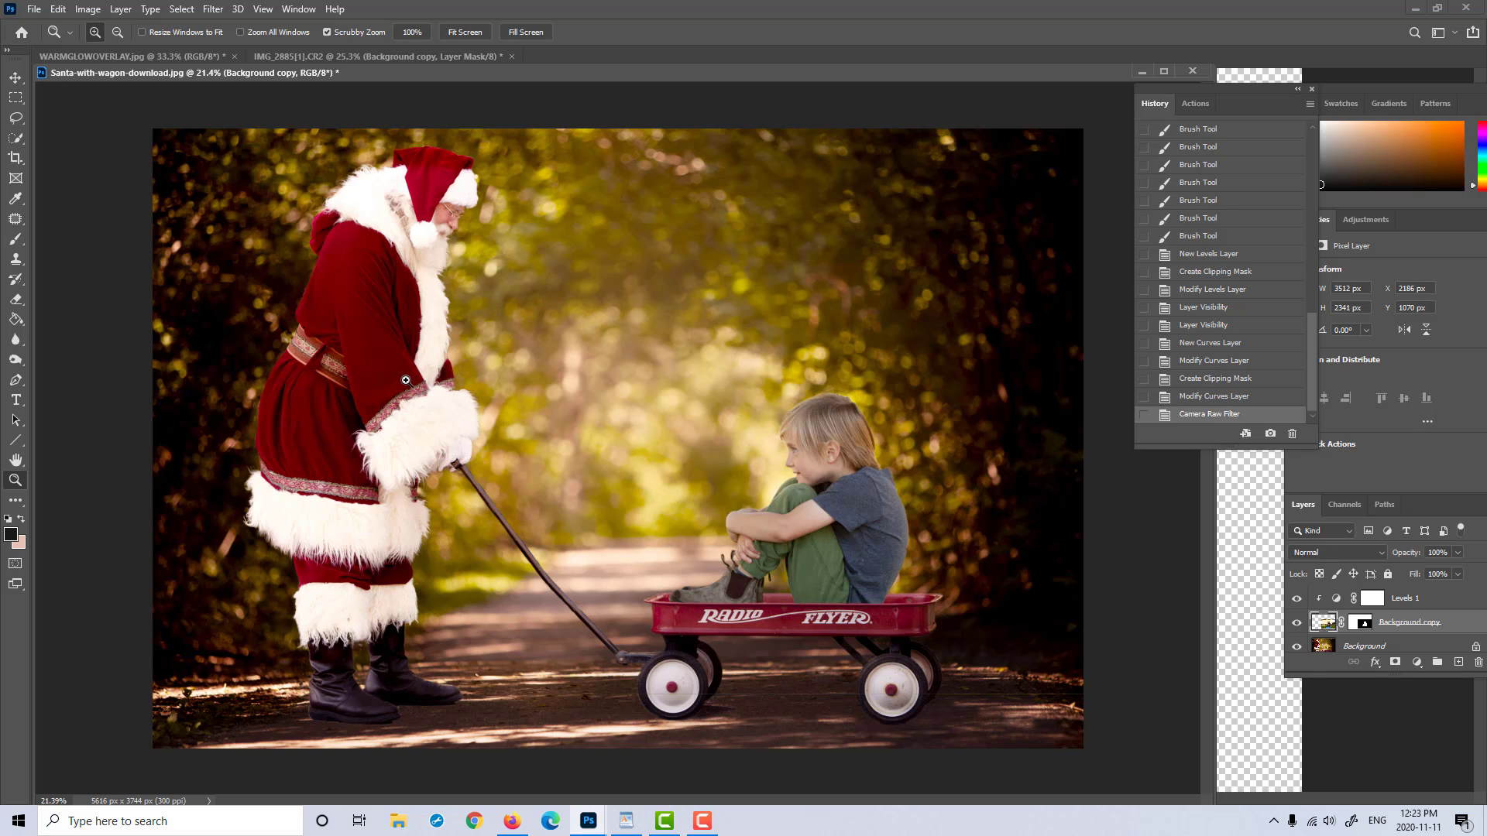
# Step: Burn the midtones along the lower edges of the boy's boot and trousers where they meet the wagon, comparing before and after
pyautogui.moveTo(945, 563); pyautogui.dragTo(1046, 614)
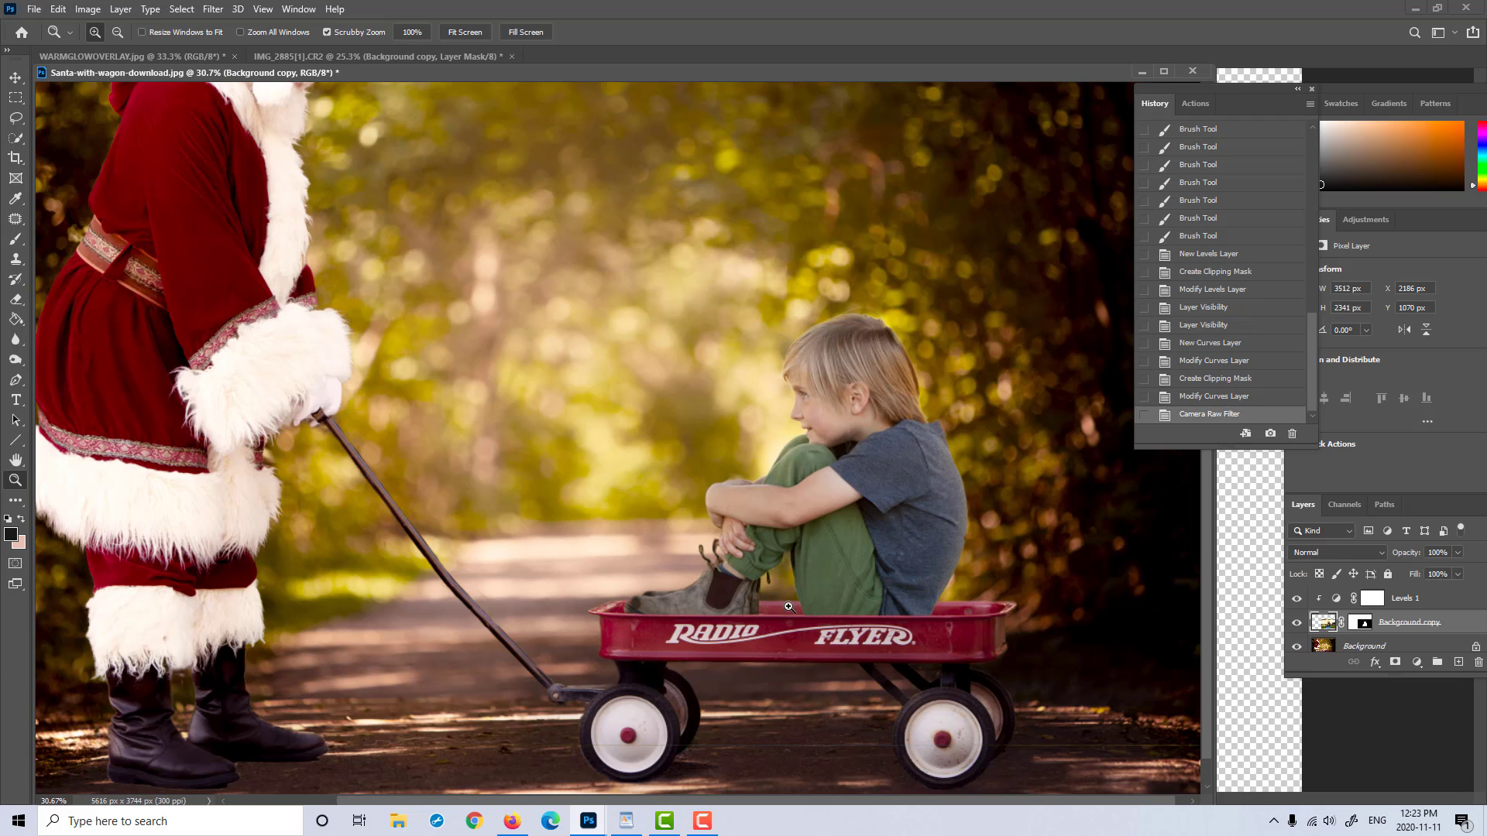
pyautogui.click(1332, 624)
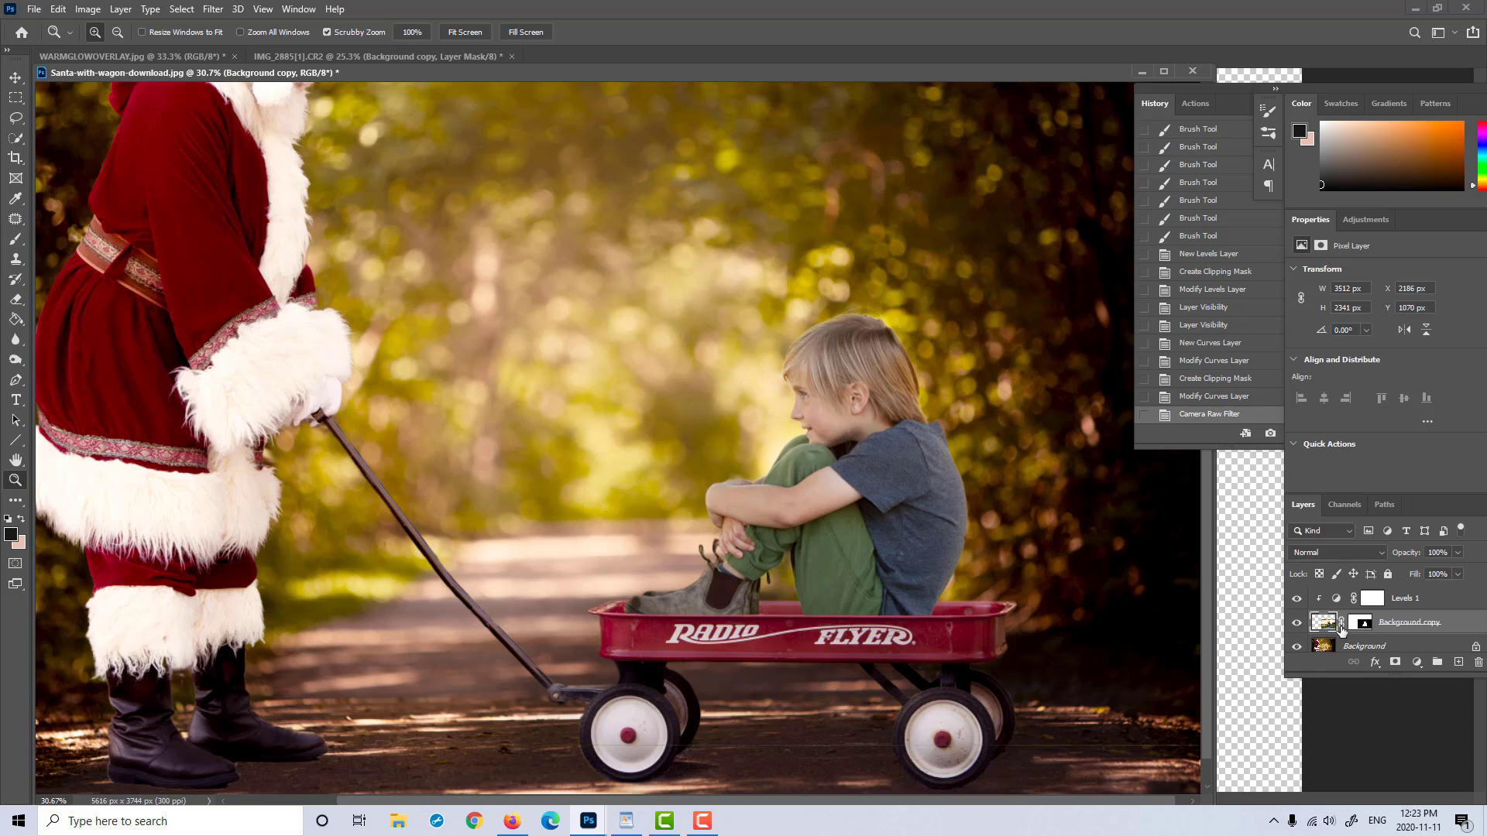
pyautogui.click(15, 362)
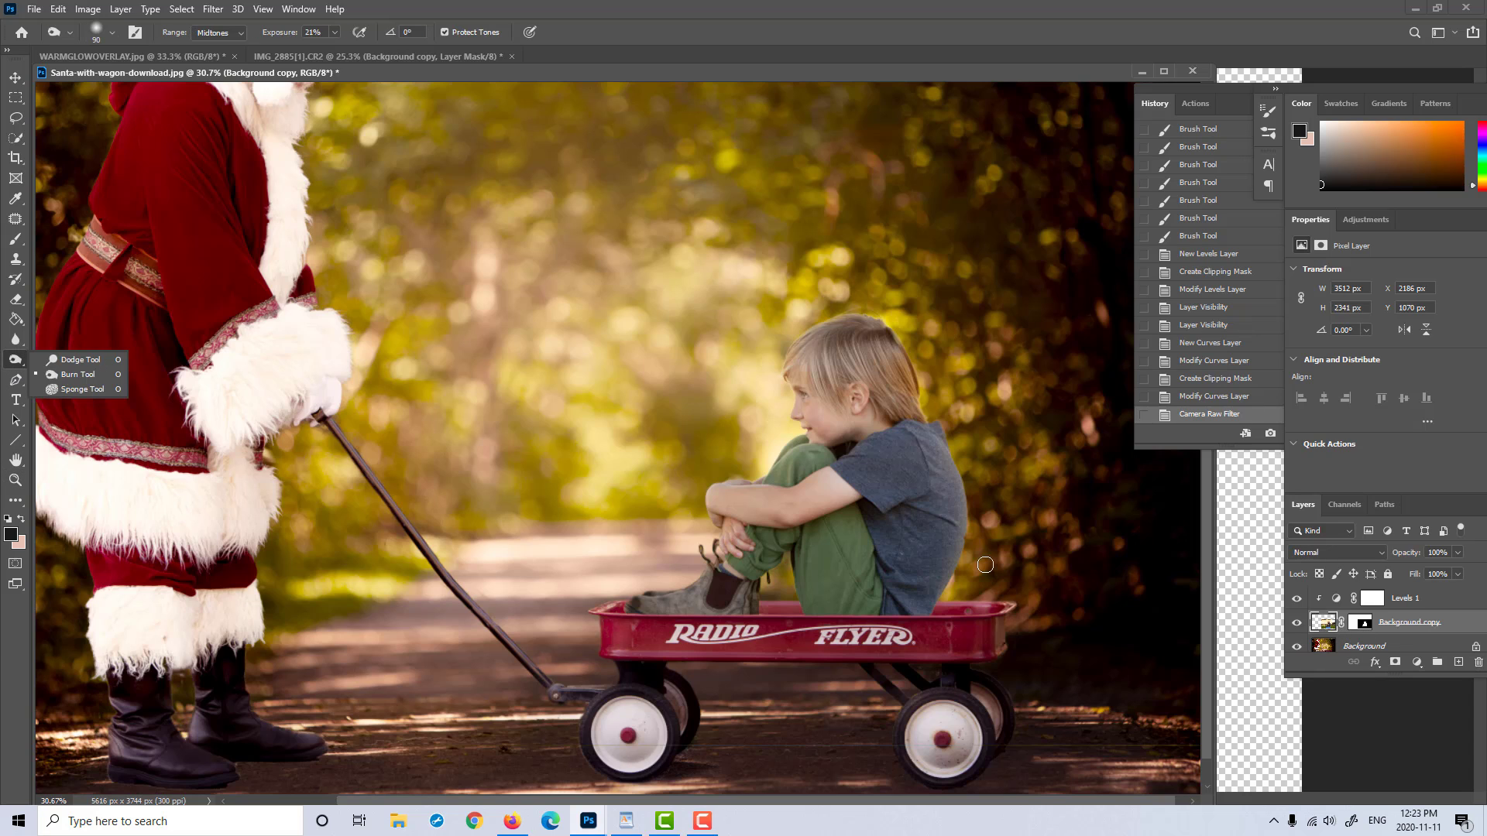
pyautogui.click(1325, 626)
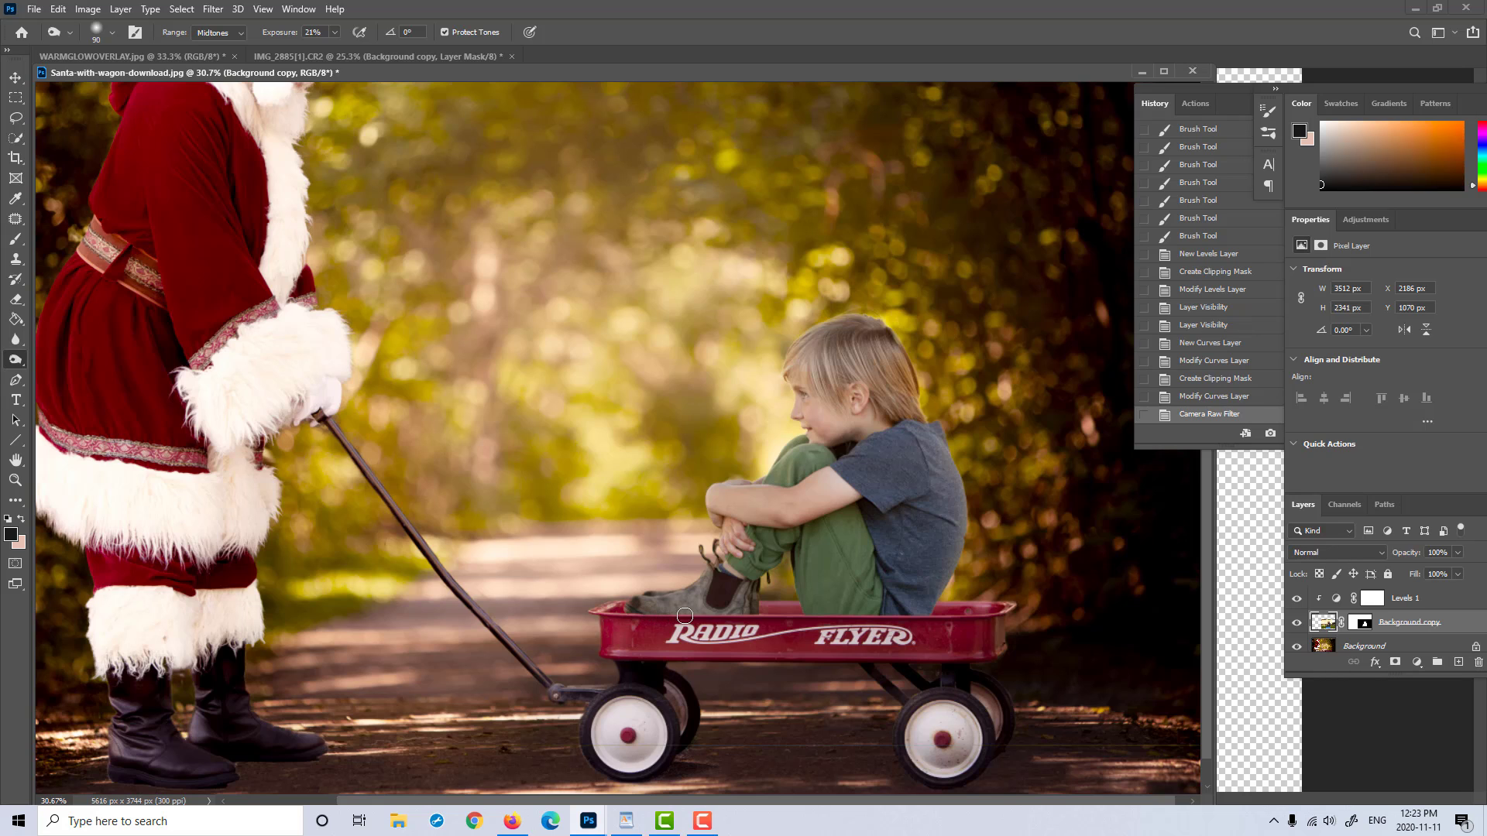
pyautogui.moveTo(749, 614); pyautogui.dragTo(846, 612)
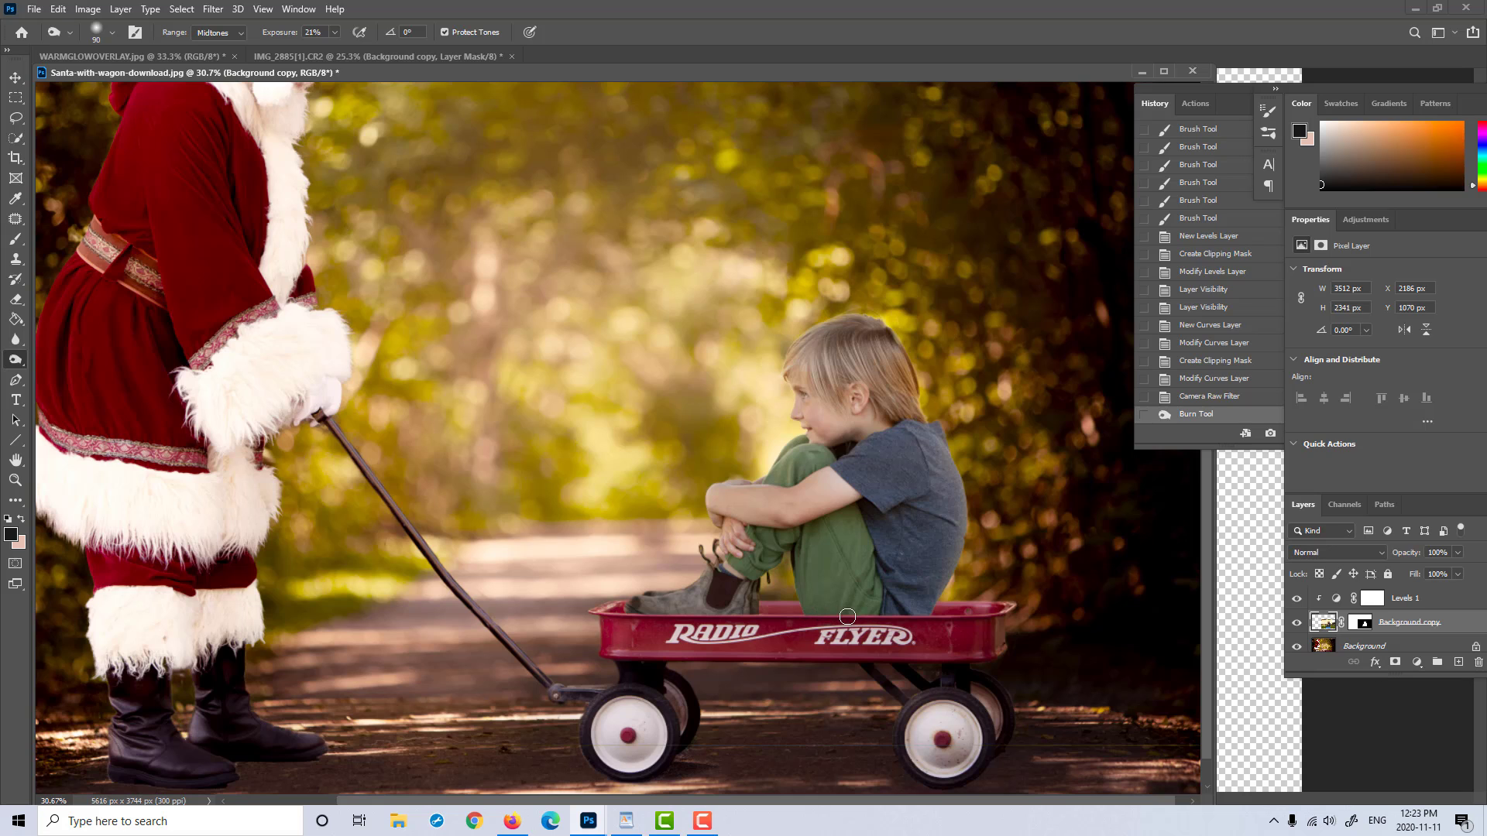
pyautogui.moveTo(853, 616); pyautogui.dragTo(822, 616)
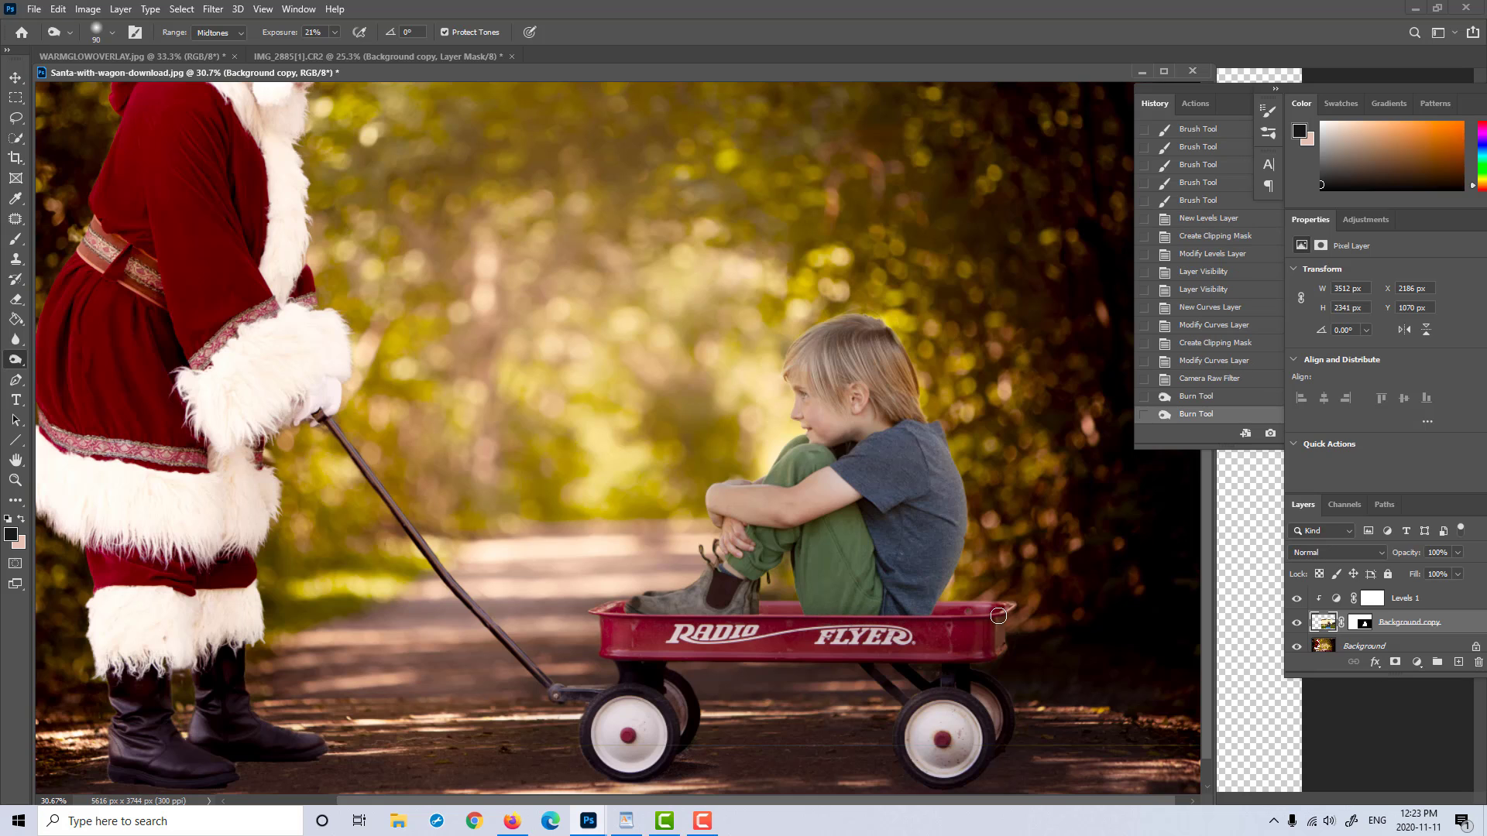
pyautogui.click(1211, 380)
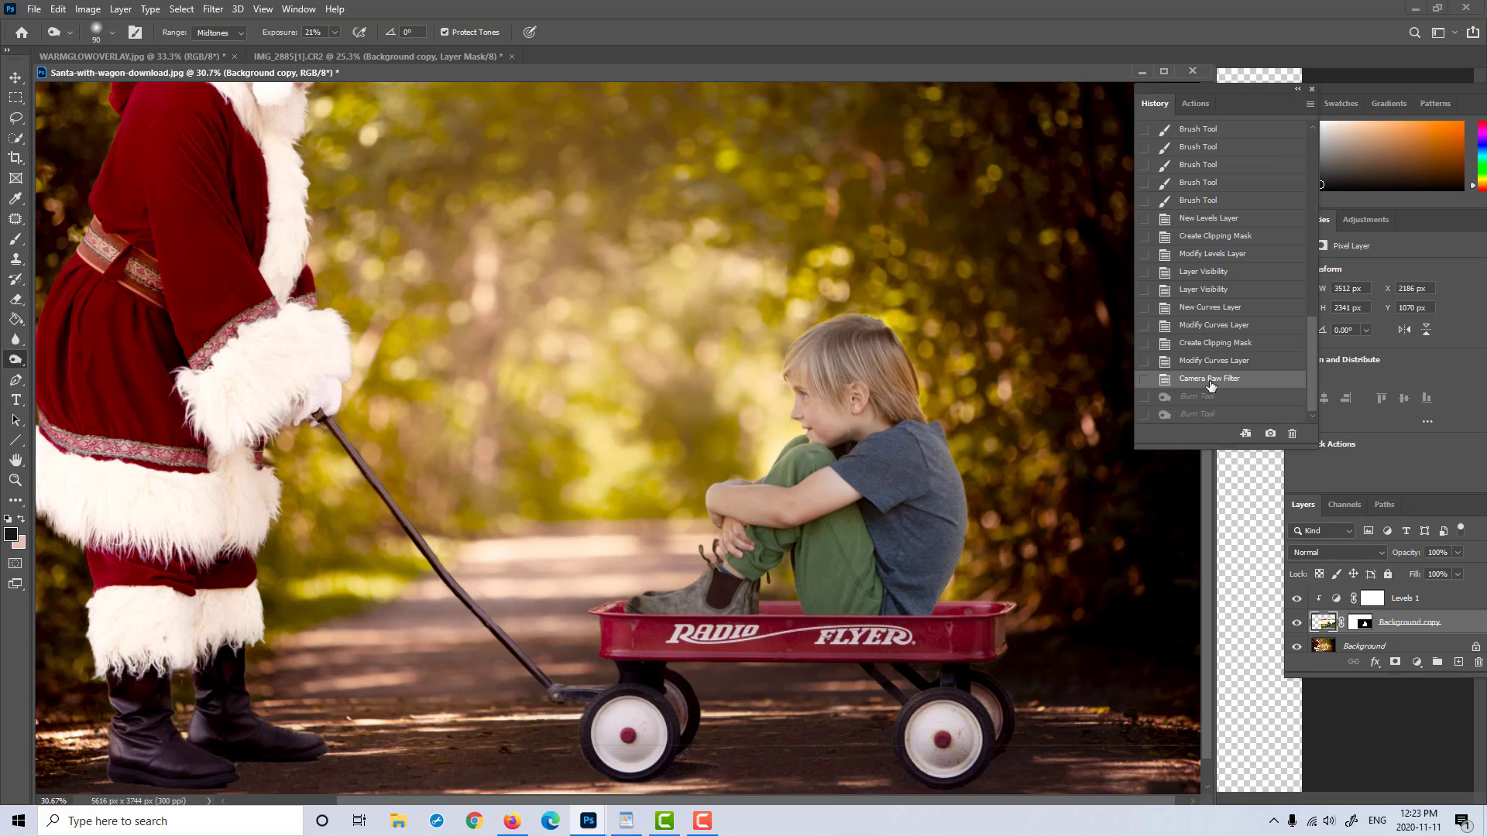
pyautogui.click(1212, 415)
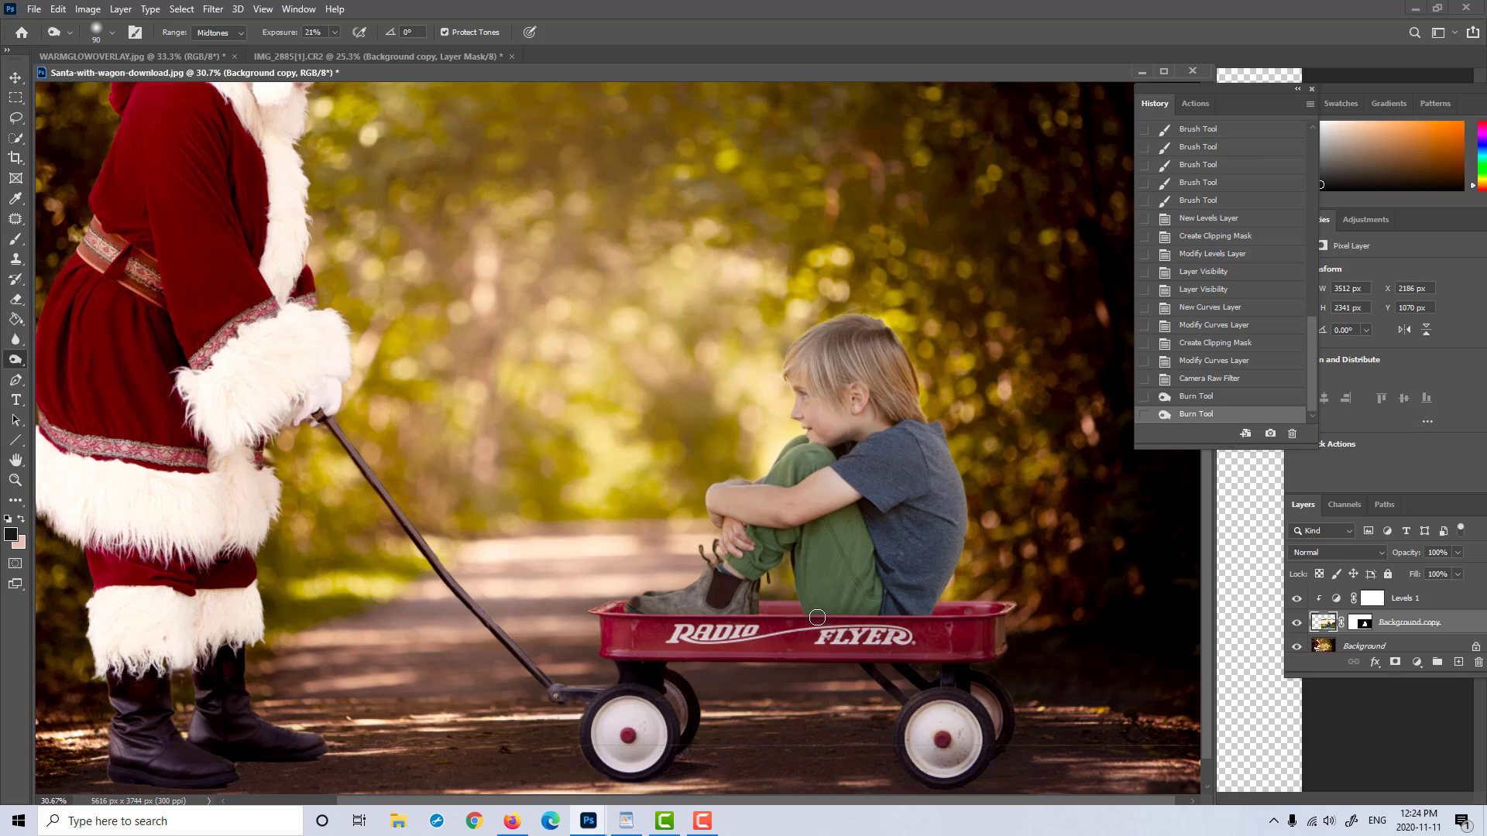
pyautogui.scroll(1, 925, 621)
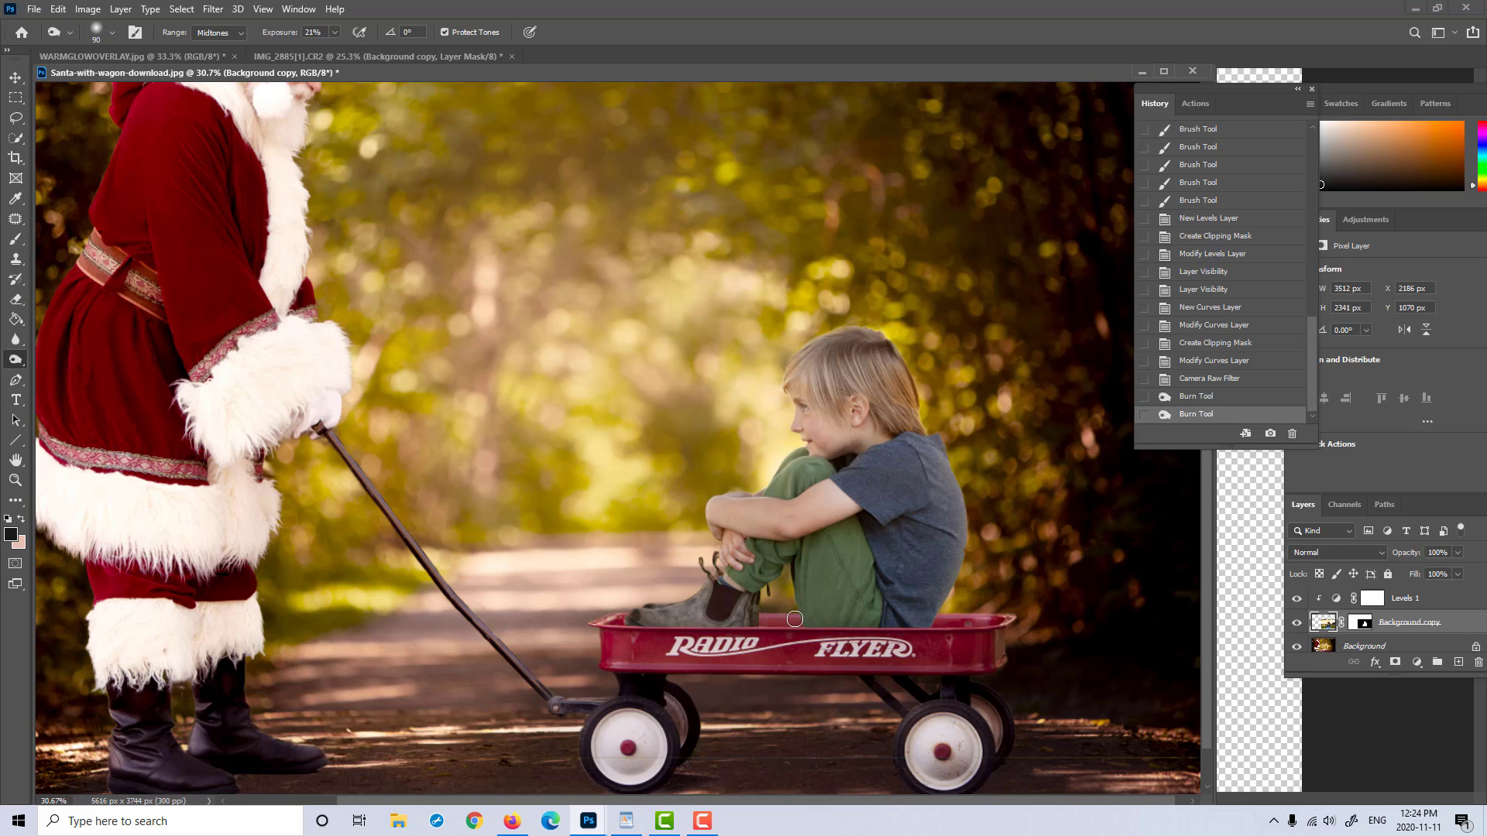
pyautogui.moveTo(795, 619); pyautogui.dragTo(767, 628)
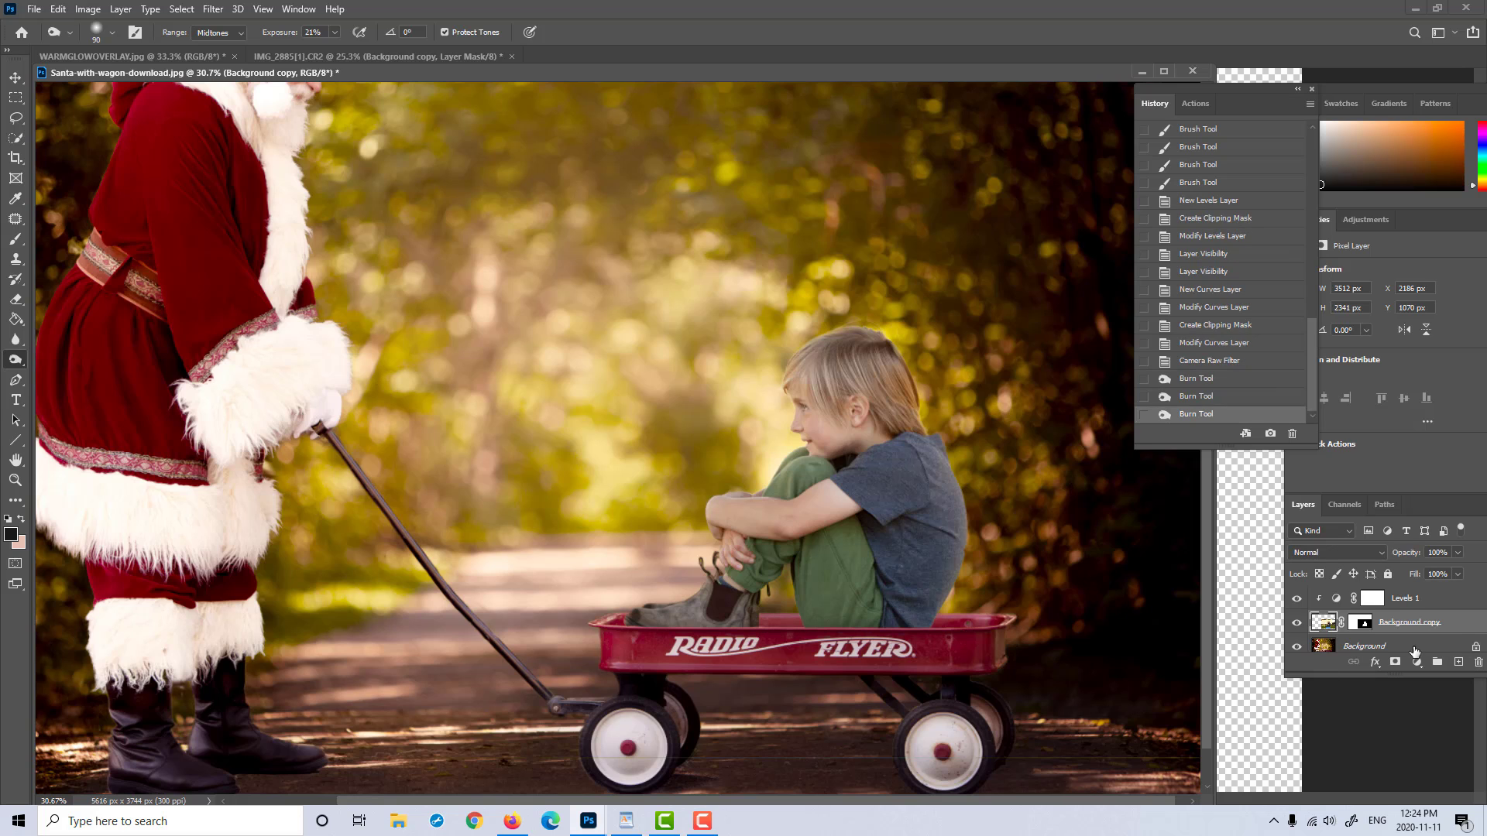
# Step: Duplicate the Background layer, add a black layer mask to the copy and set its blend mode to Multiply
pyautogui.click(1414, 649)
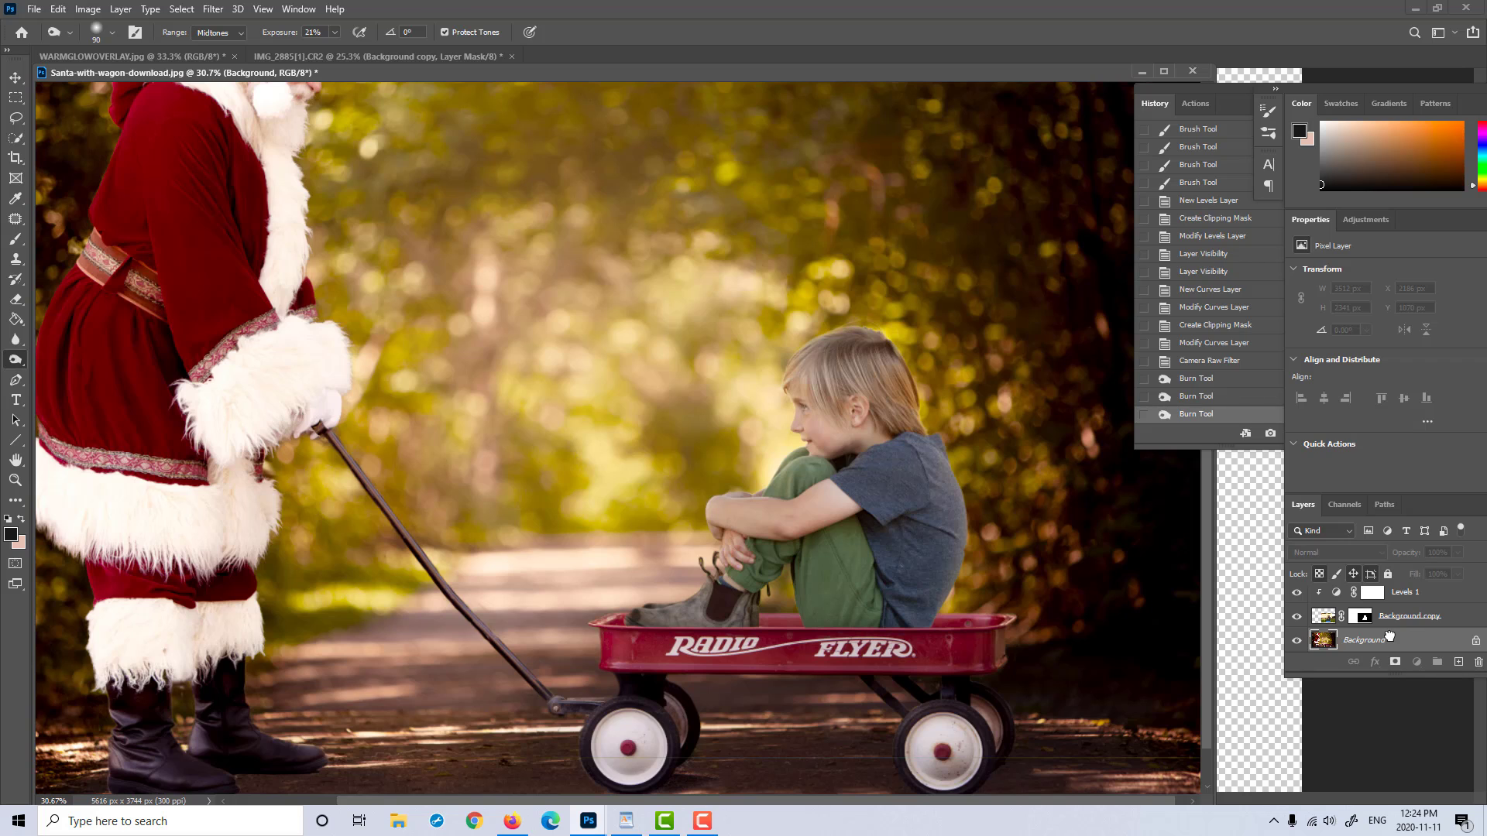
pyautogui.moveTo(1389, 636); pyautogui.dragTo(1458, 662)
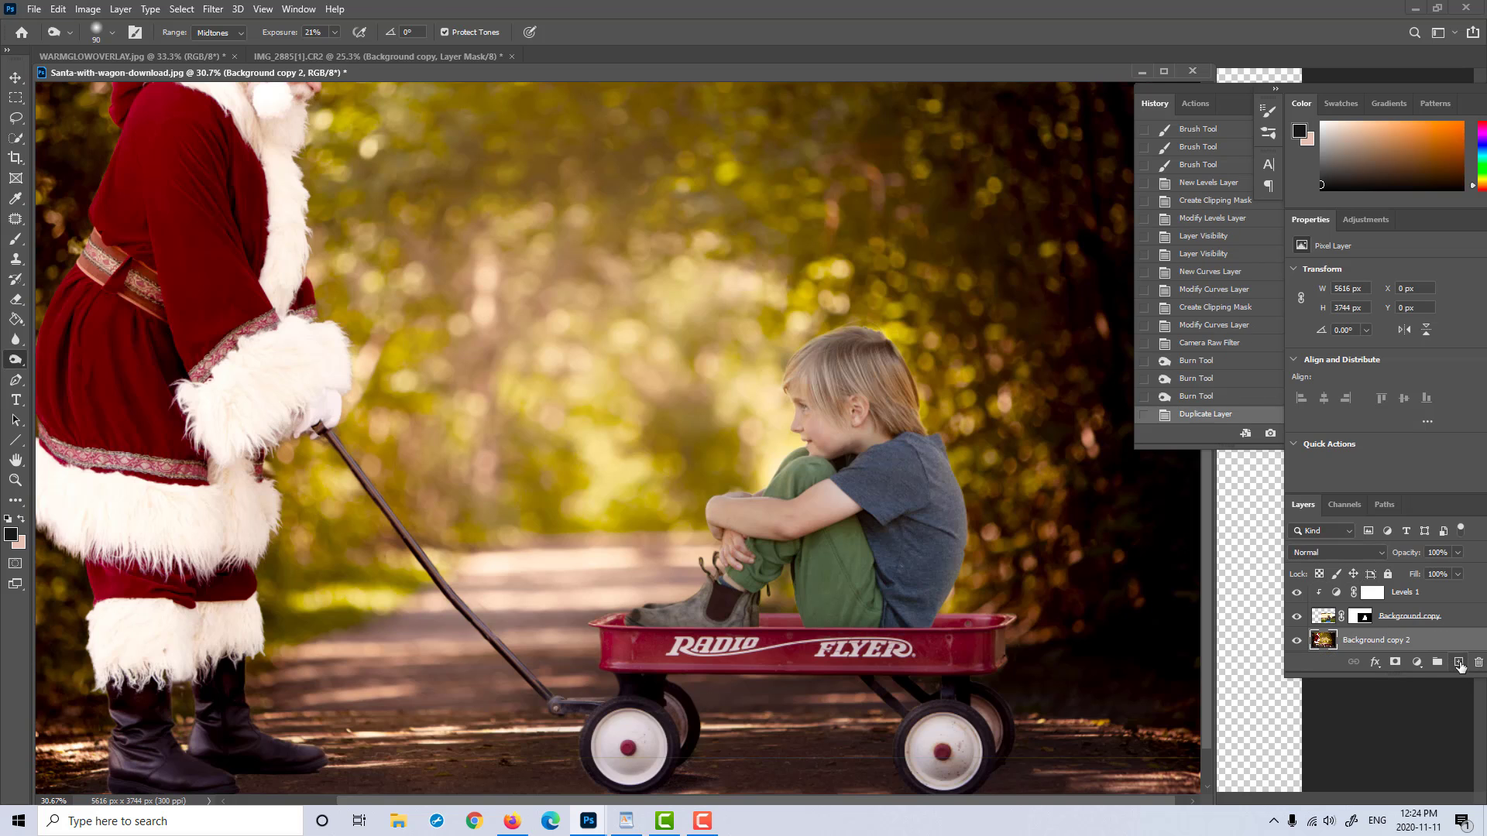
pyautogui.moveTo(1353, 88); pyautogui.dragTo(1301, 89)
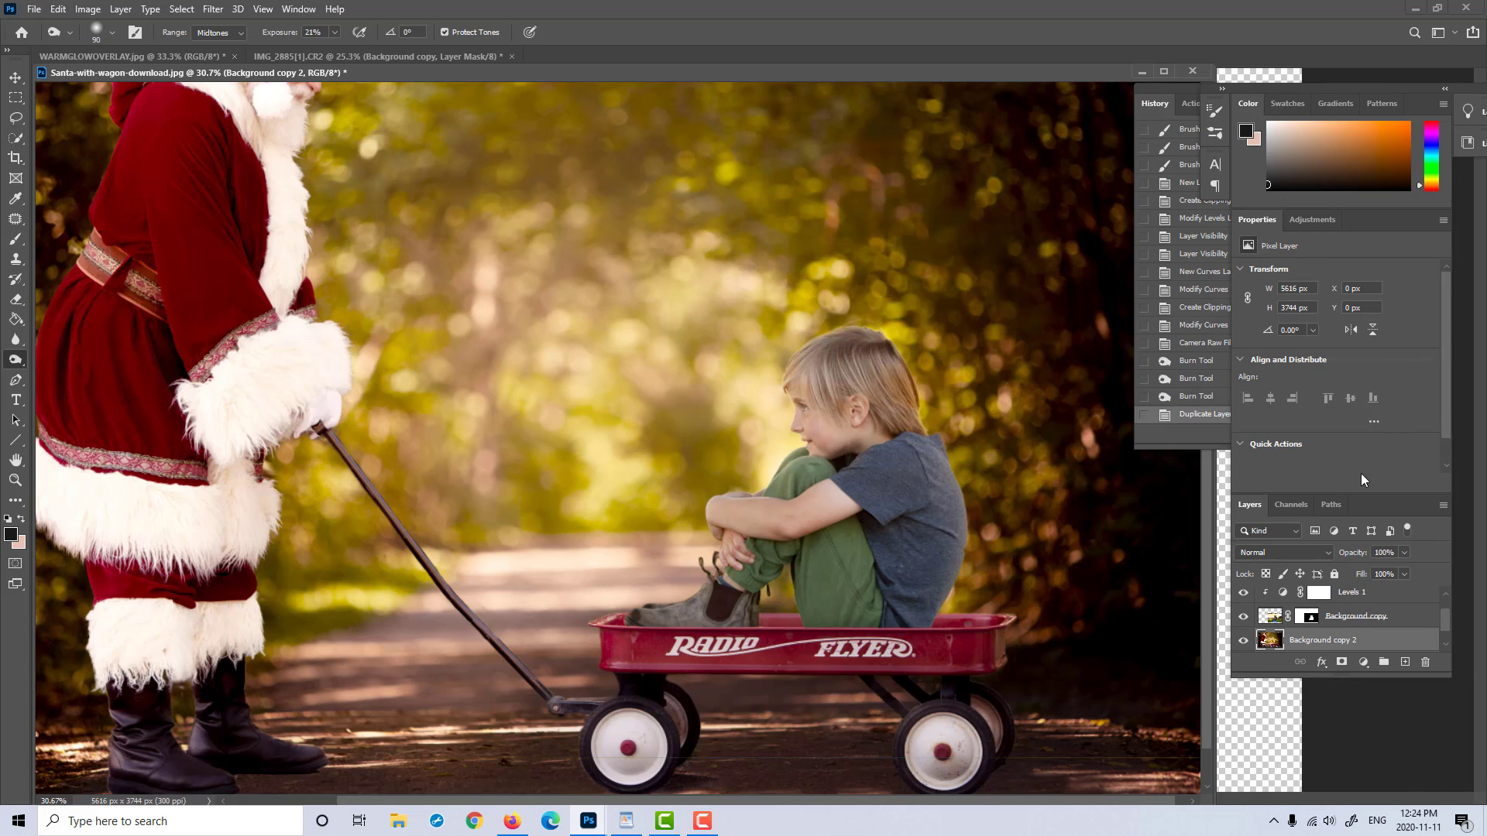
pyautogui.keyDown('alt'); pyautogui.click(1342, 662); pyautogui.keyUp('alt')
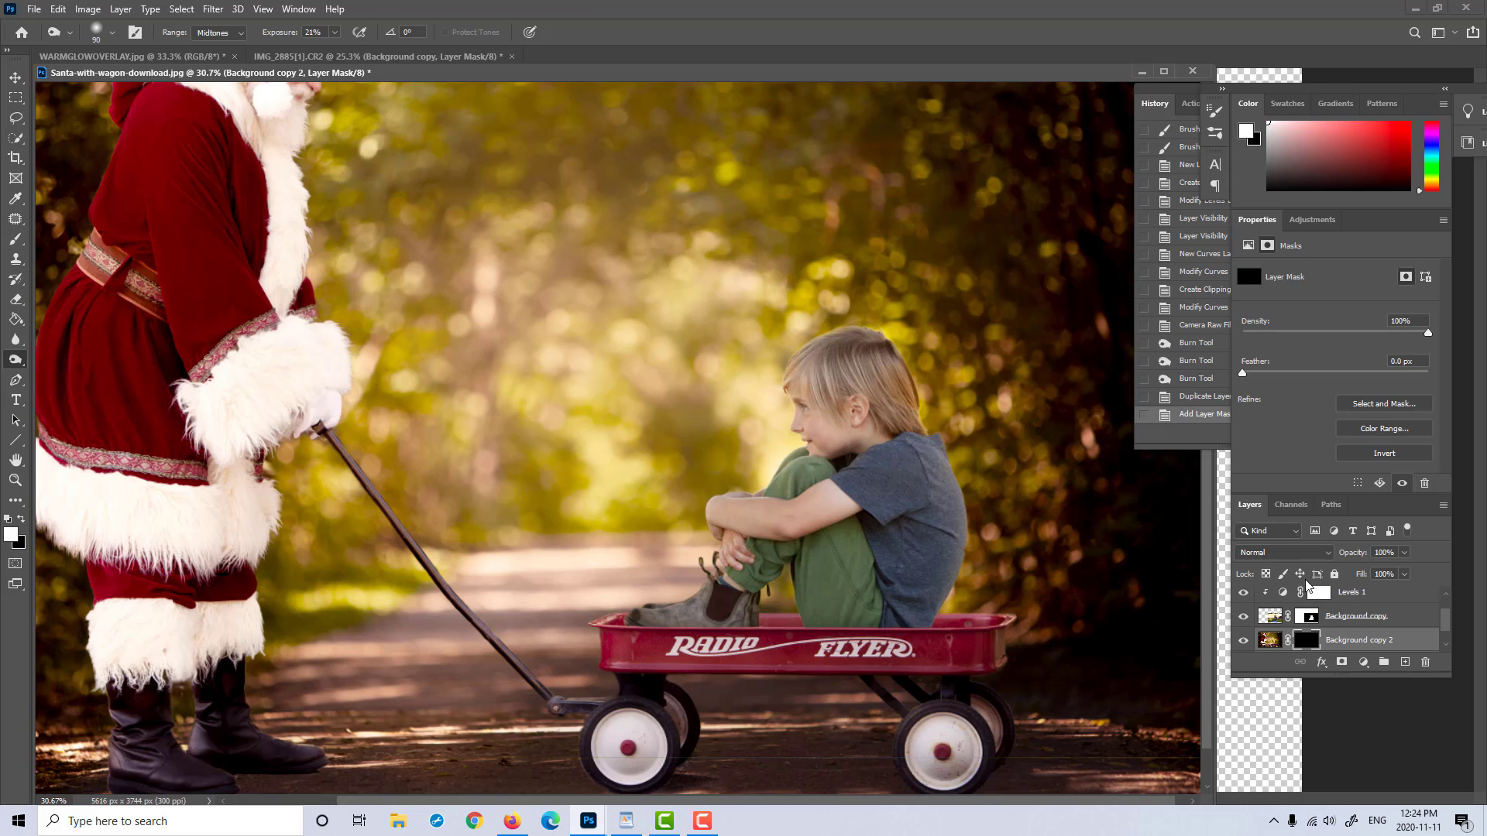
pyautogui.click(1291, 558)
pyautogui.click(1278, 482)
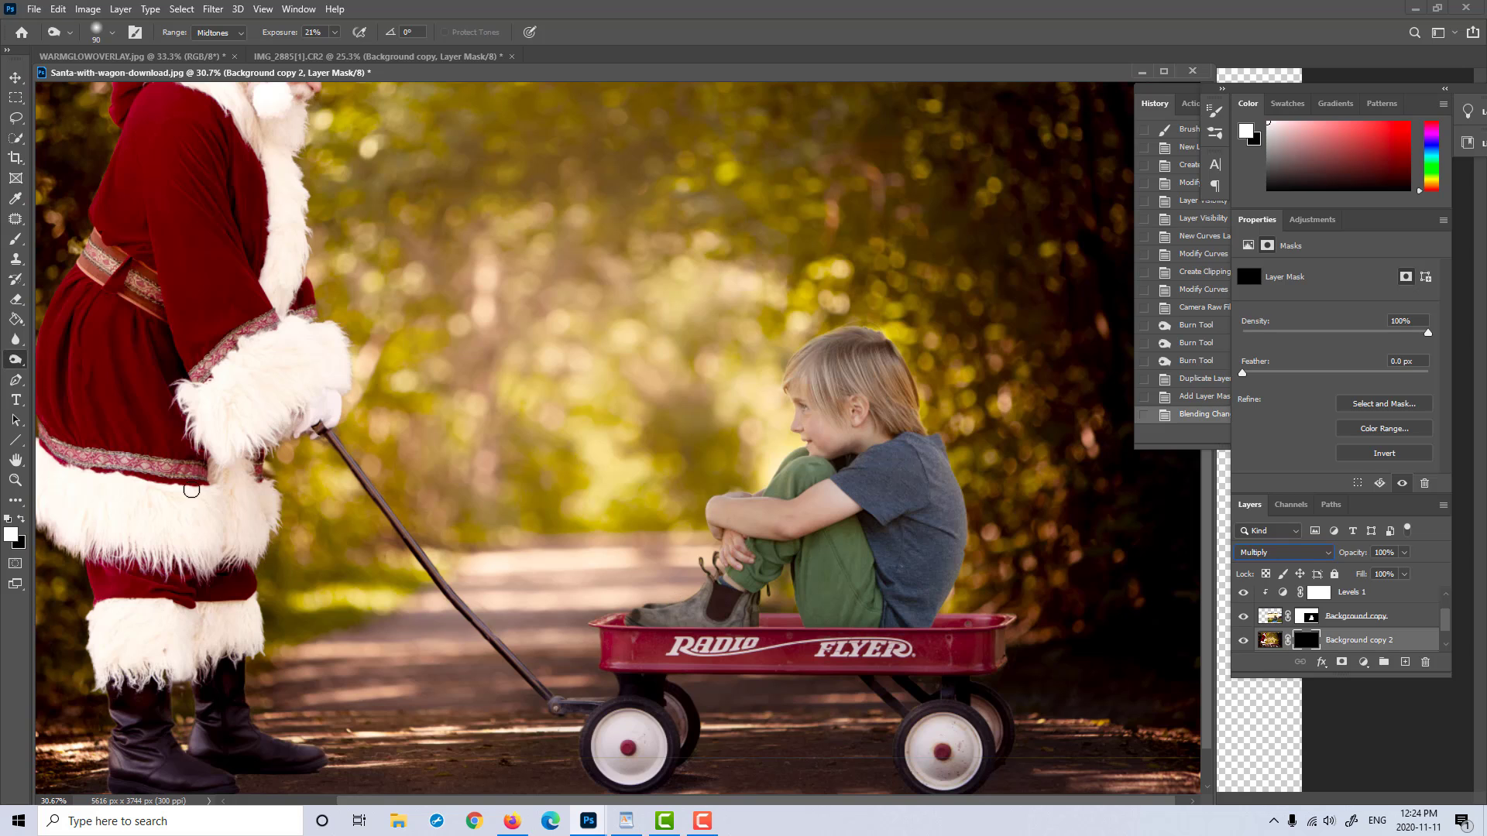
# Step: Paint a soft white shadow area on the new mask between the boy's boot and trousers, with a brush at 30% opacity and 30% flow
pyautogui.click(18, 242)
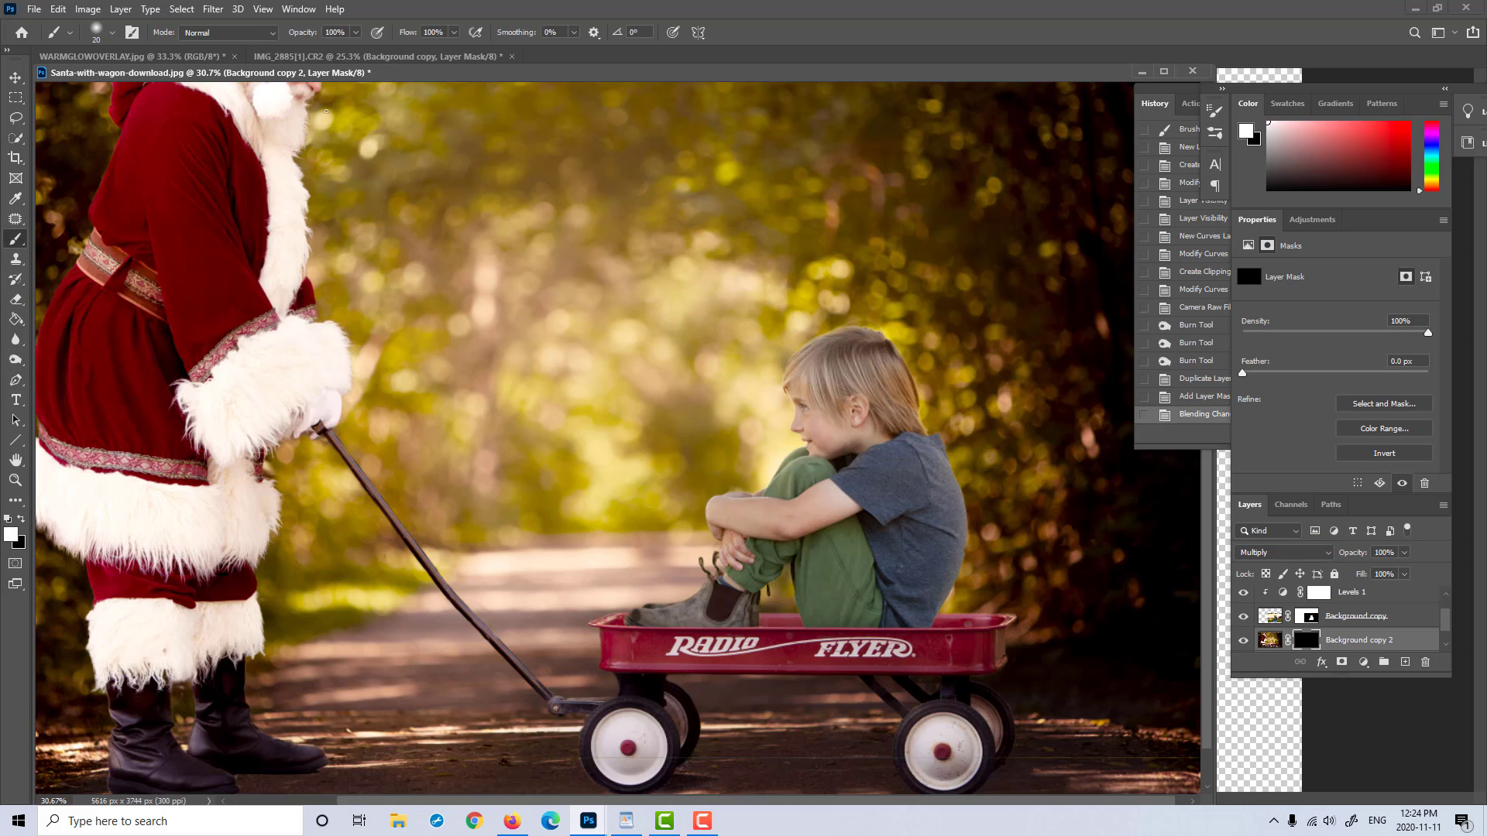
pyautogui.click(355, 33)
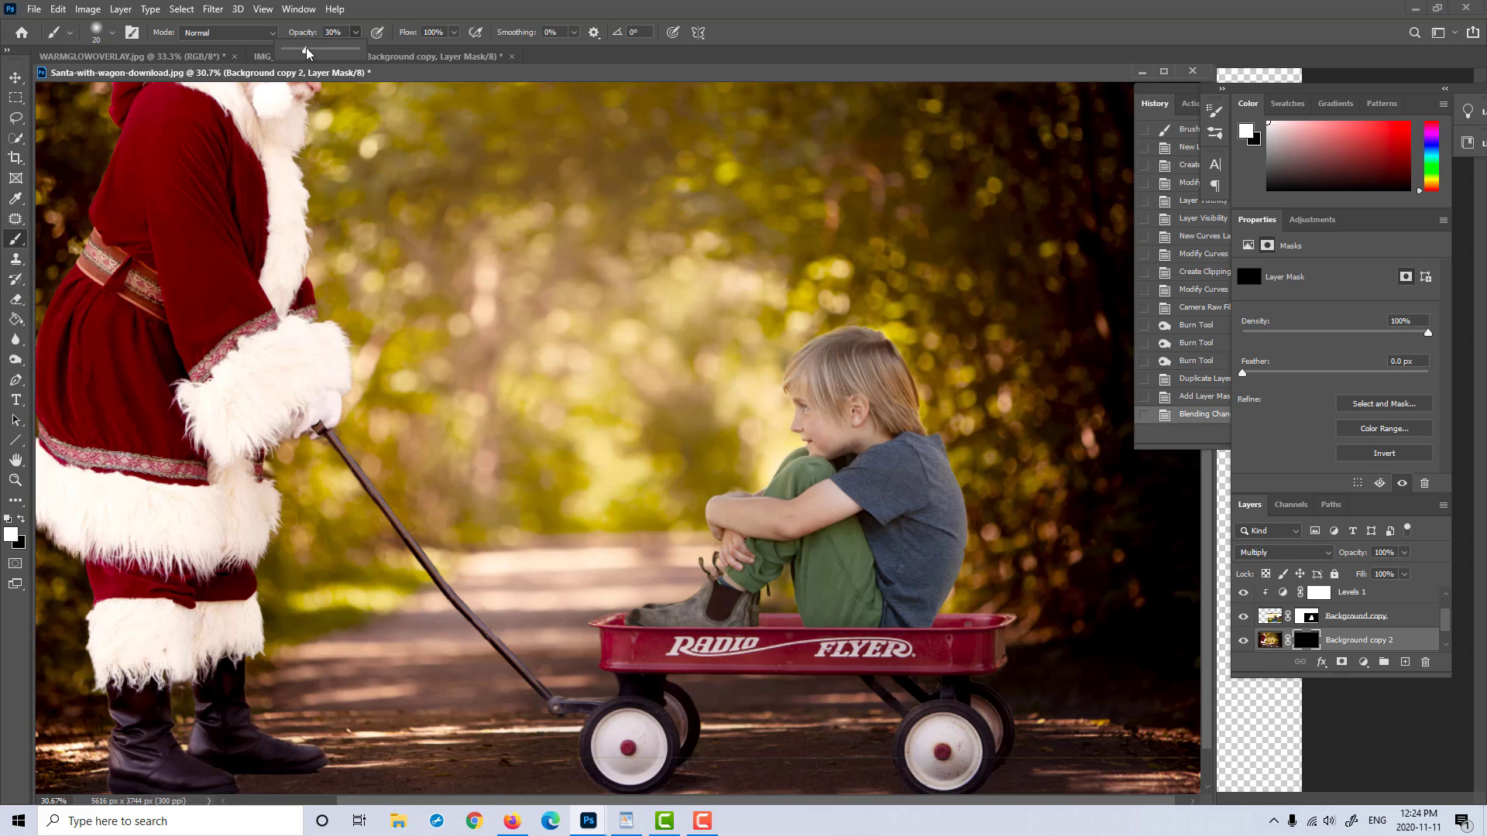
pyautogui.click(454, 32)
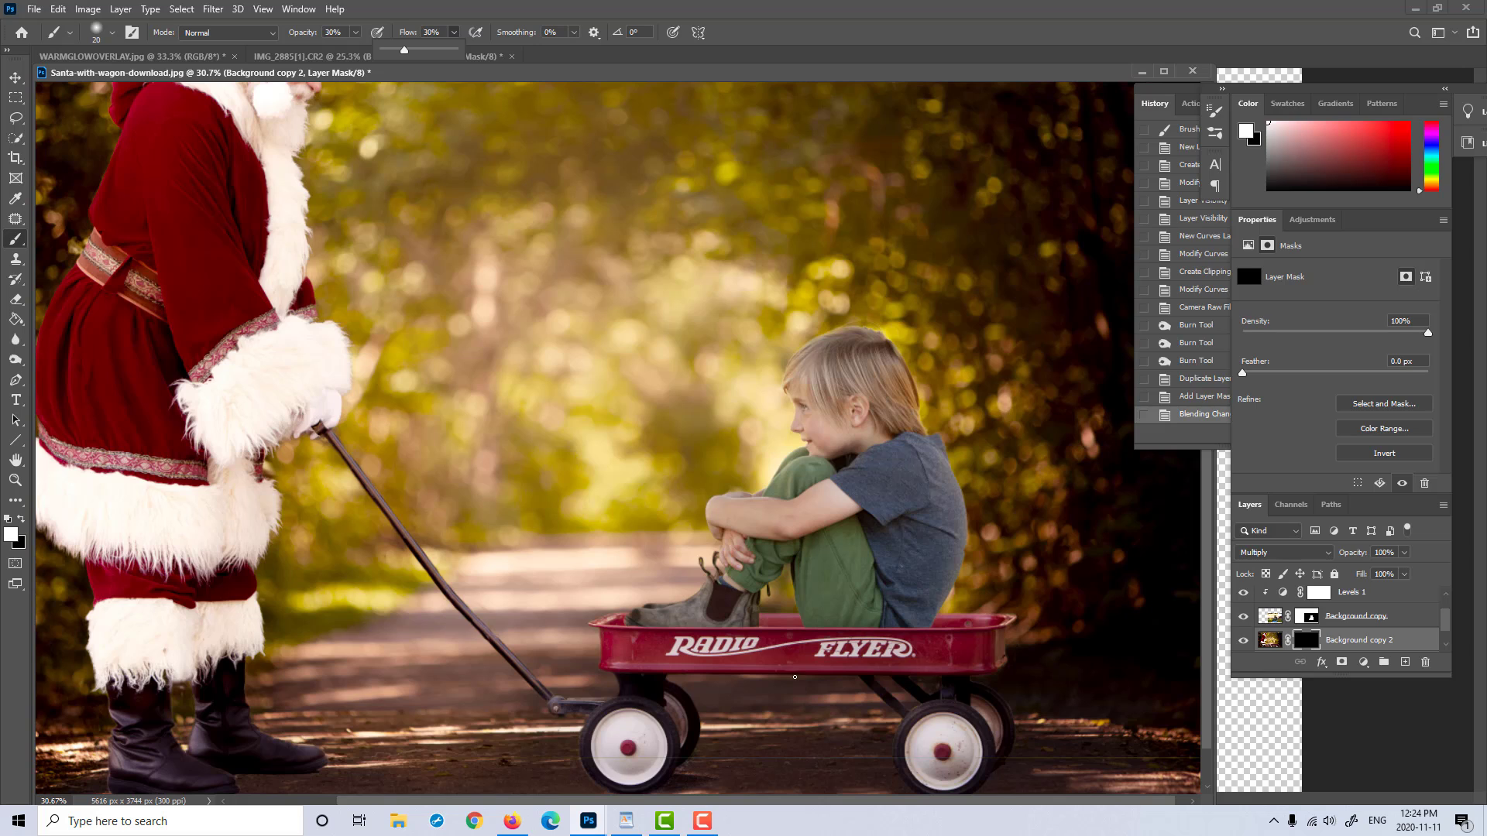
pyautogui.press(']')
pyautogui.press(']')
pyautogui.press(']')
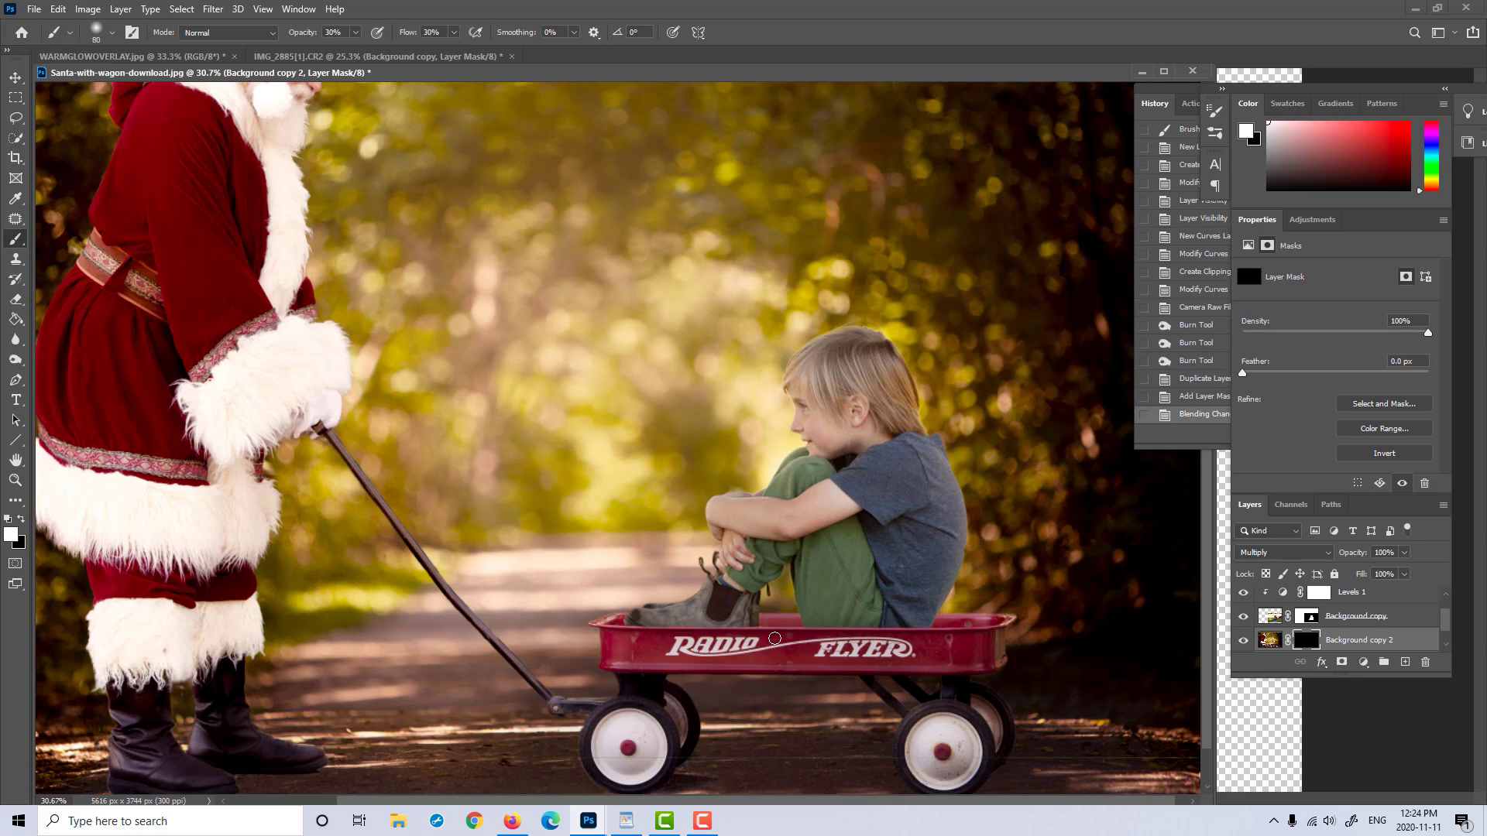
pyautogui.press(']')
pyautogui.press(']')
pyautogui.press(']')
pyautogui.press(']')
pyautogui.press(']')
pyautogui.press(']')
pyautogui.press(']')
pyautogui.press(']')
pyautogui.press('[')
pyautogui.press('[')
pyautogui.press('[')
pyautogui.moveTo(759, 629); pyautogui.dragTo(779, 632)
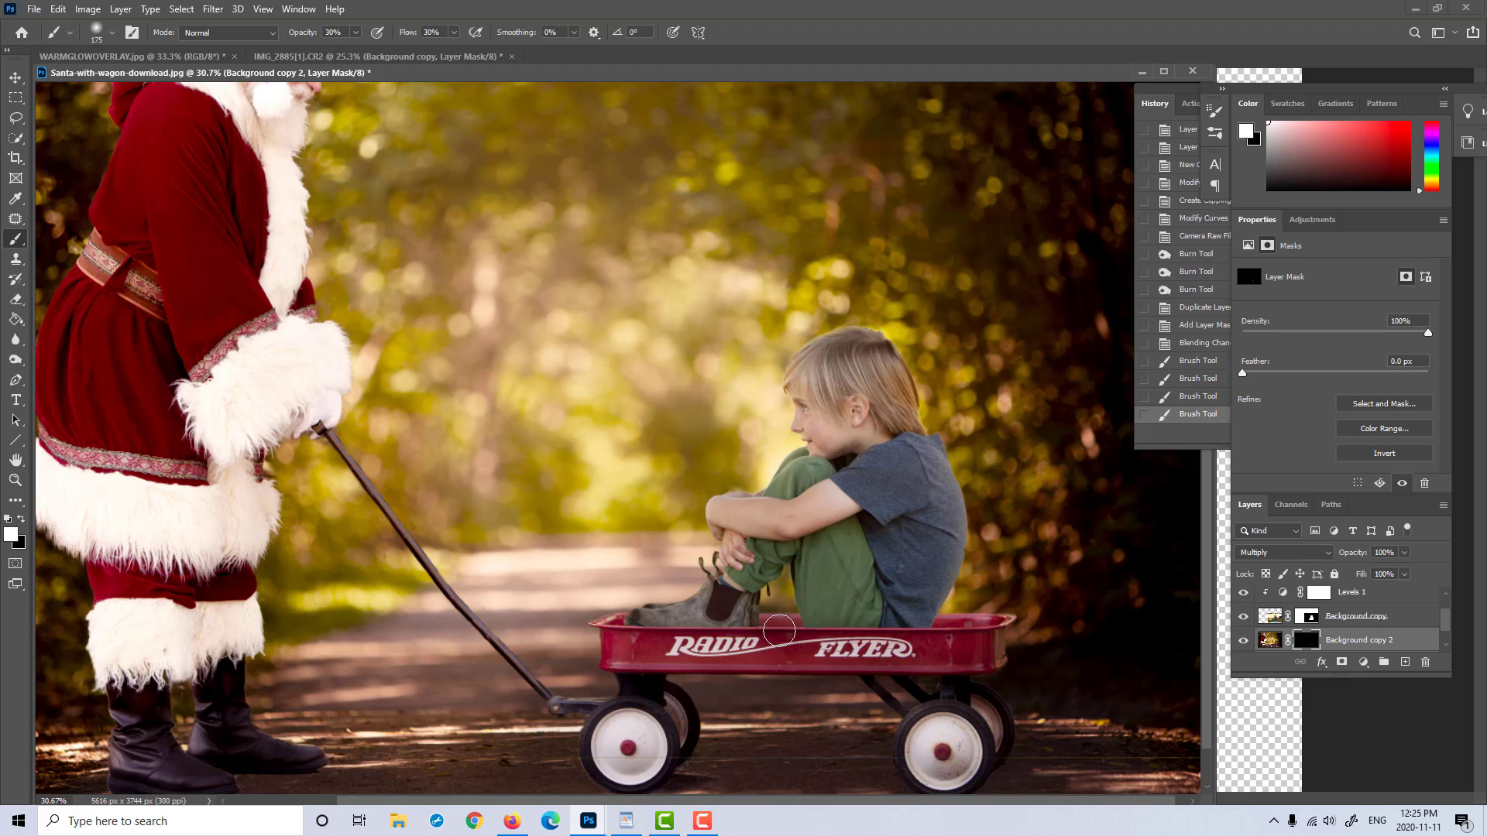
# Step: Reduce the brush size to 125 and build up the shadow inside the wagon behind the boy's back and beside his boot
pyautogui.press('[')
pyautogui.press('[')
pyautogui.moveTo(944, 622); pyautogui.dragTo(962, 621)
pyautogui.moveTo(962, 621)
pyautogui.mouseDown()
pyautogui.moveTo(999, 629)
pyautogui.moveTo(945, 625)
pyautogui.mouseUp()
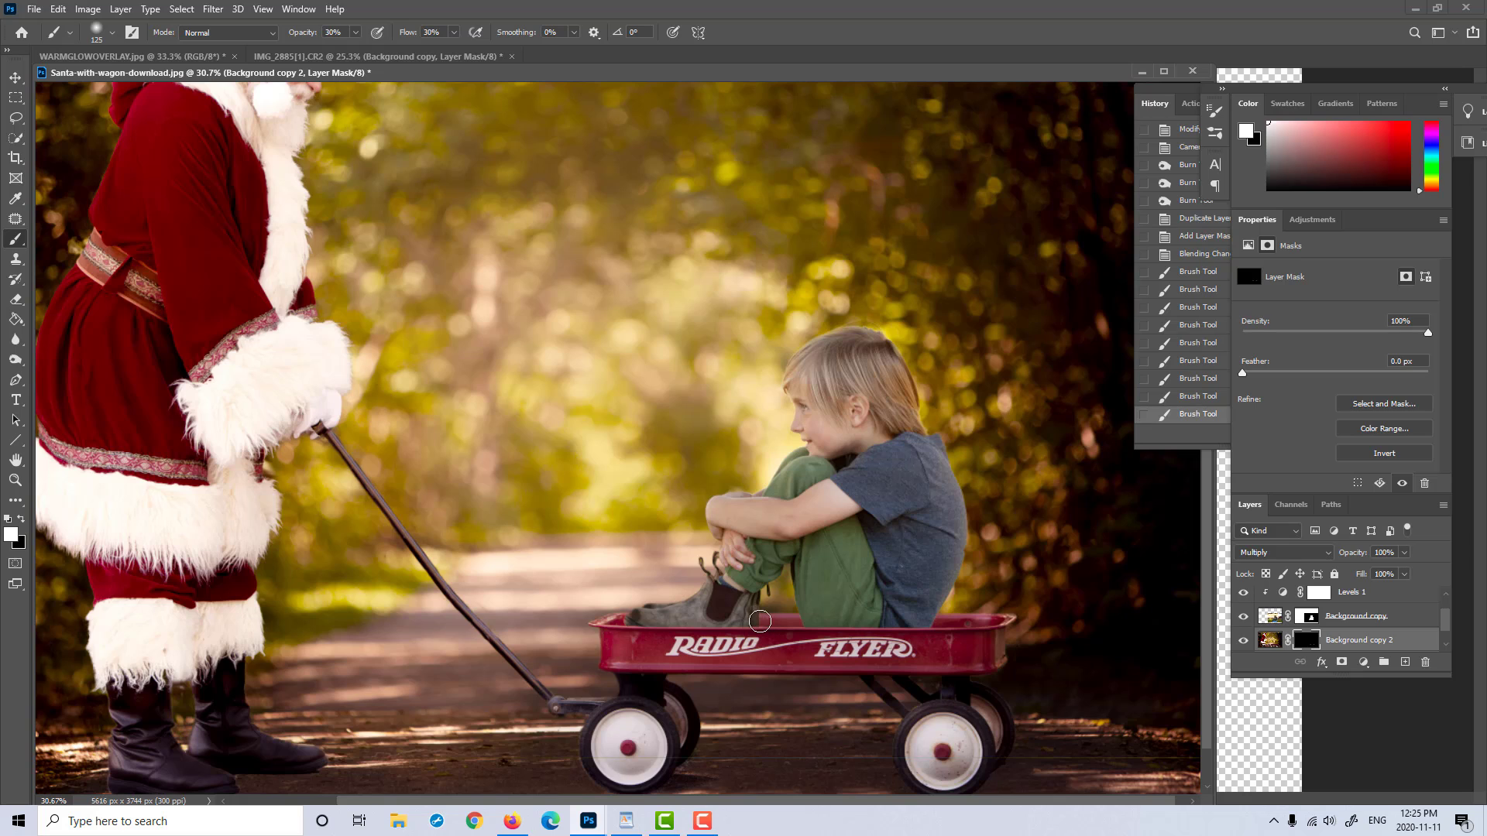
pyautogui.moveTo(759, 622); pyautogui.dragTo(778, 623)
pyautogui.moveTo(932, 623); pyautogui.dragTo(997, 621)
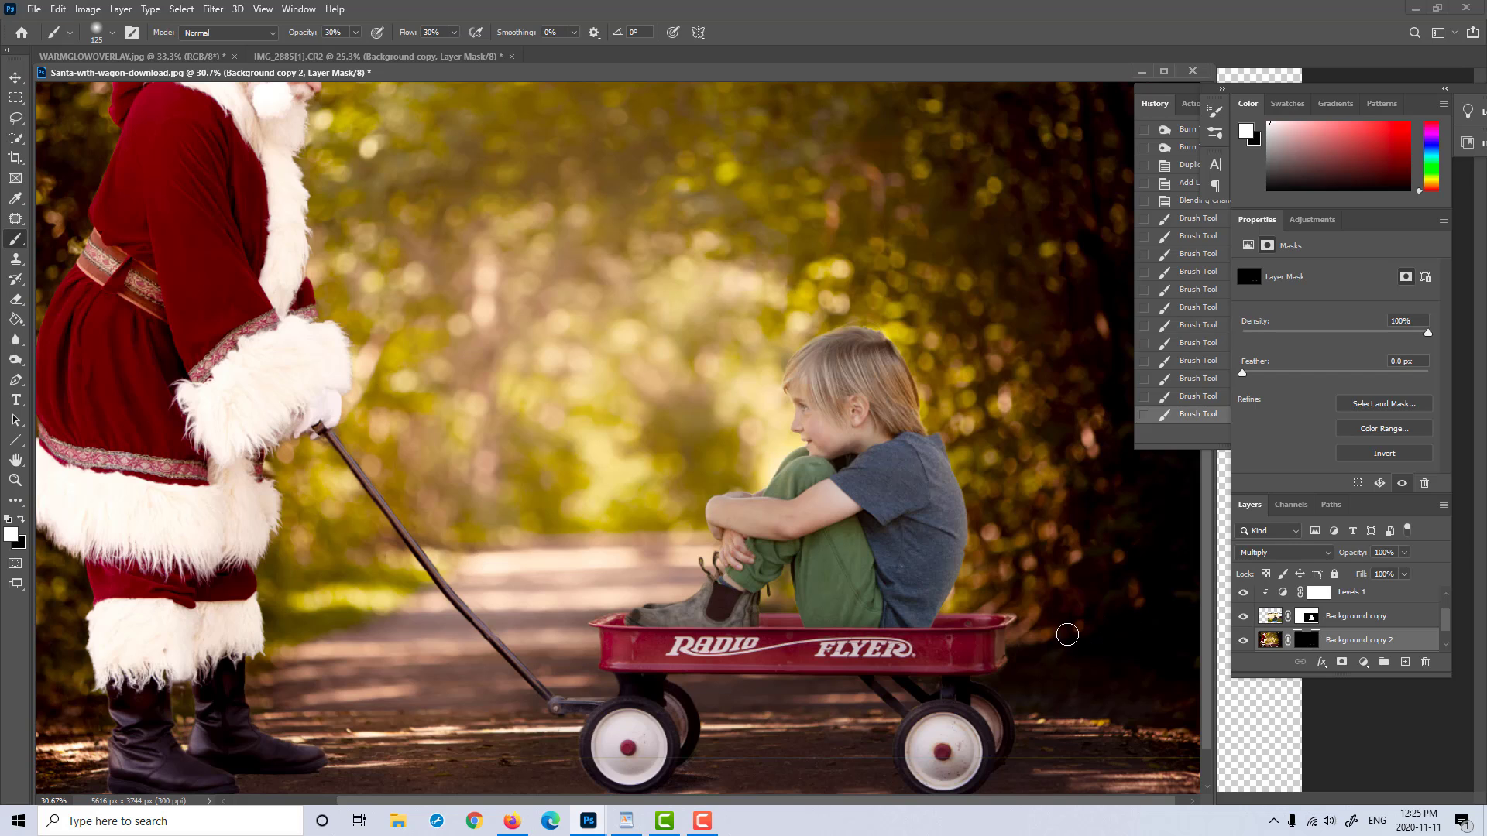
# Step: Paint black on the mask to remove shadow spill from the wagon's side, and compare the image with the Multiply layer hidden and shown
pyautogui.press('x')
pyautogui.moveTo(781, 645)
pyautogui.mouseDown()
pyautogui.moveTo(733, 641)
pyautogui.moveTo(795, 639)
pyautogui.mouseUp()
pyautogui.click(1244, 640)
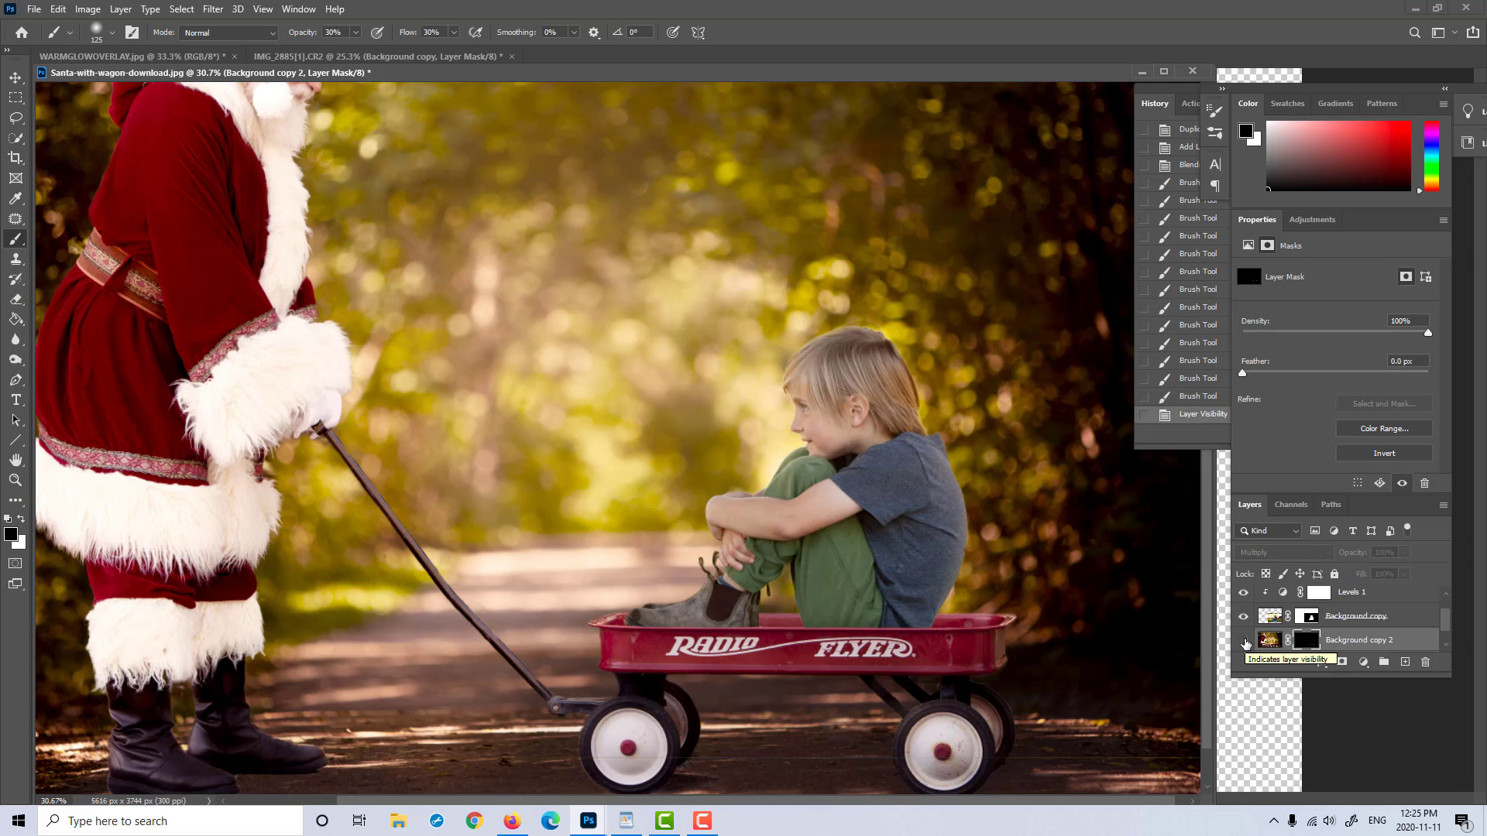
pyautogui.click(1244, 640)
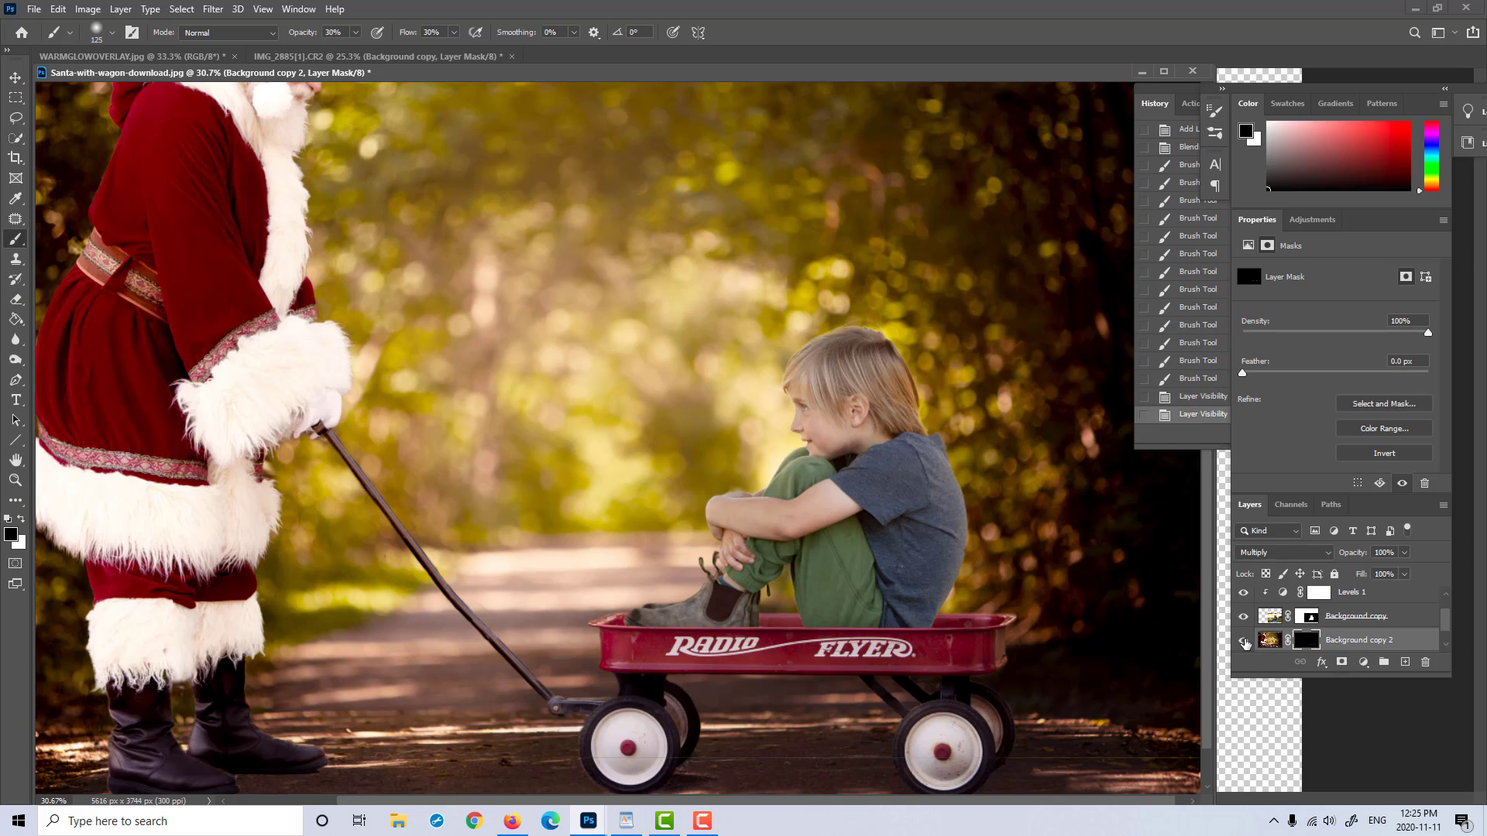
# Step: Compare the image with the Multiply shadow layer and the boy's layer hidden and shown, and inspect the boy's cut-out edges up close
pyautogui.click(1244, 640)
pyautogui.click(1244, 641)
pyautogui.click(1244, 640)
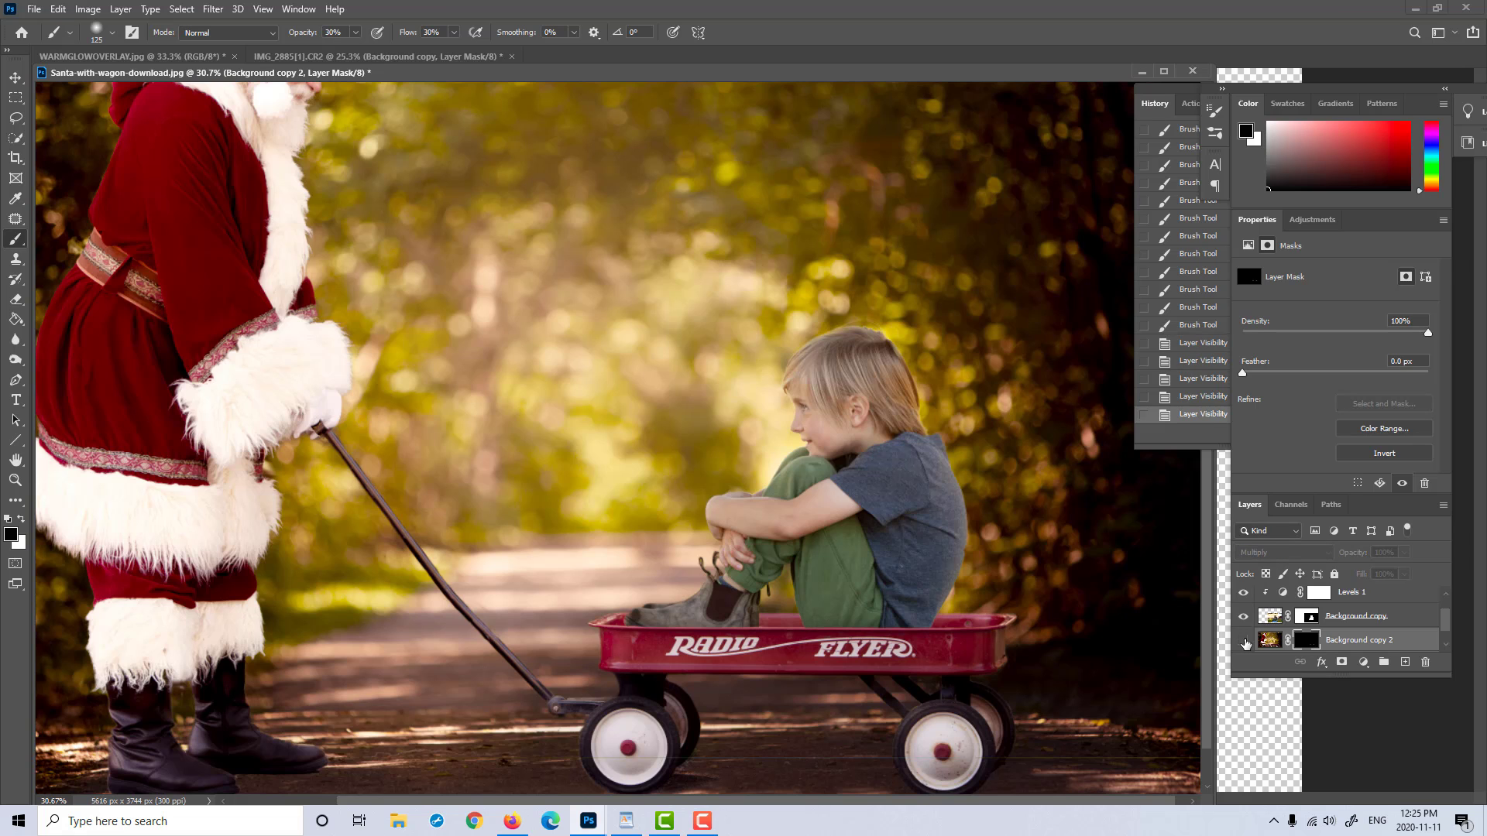
pyautogui.click(1244, 640)
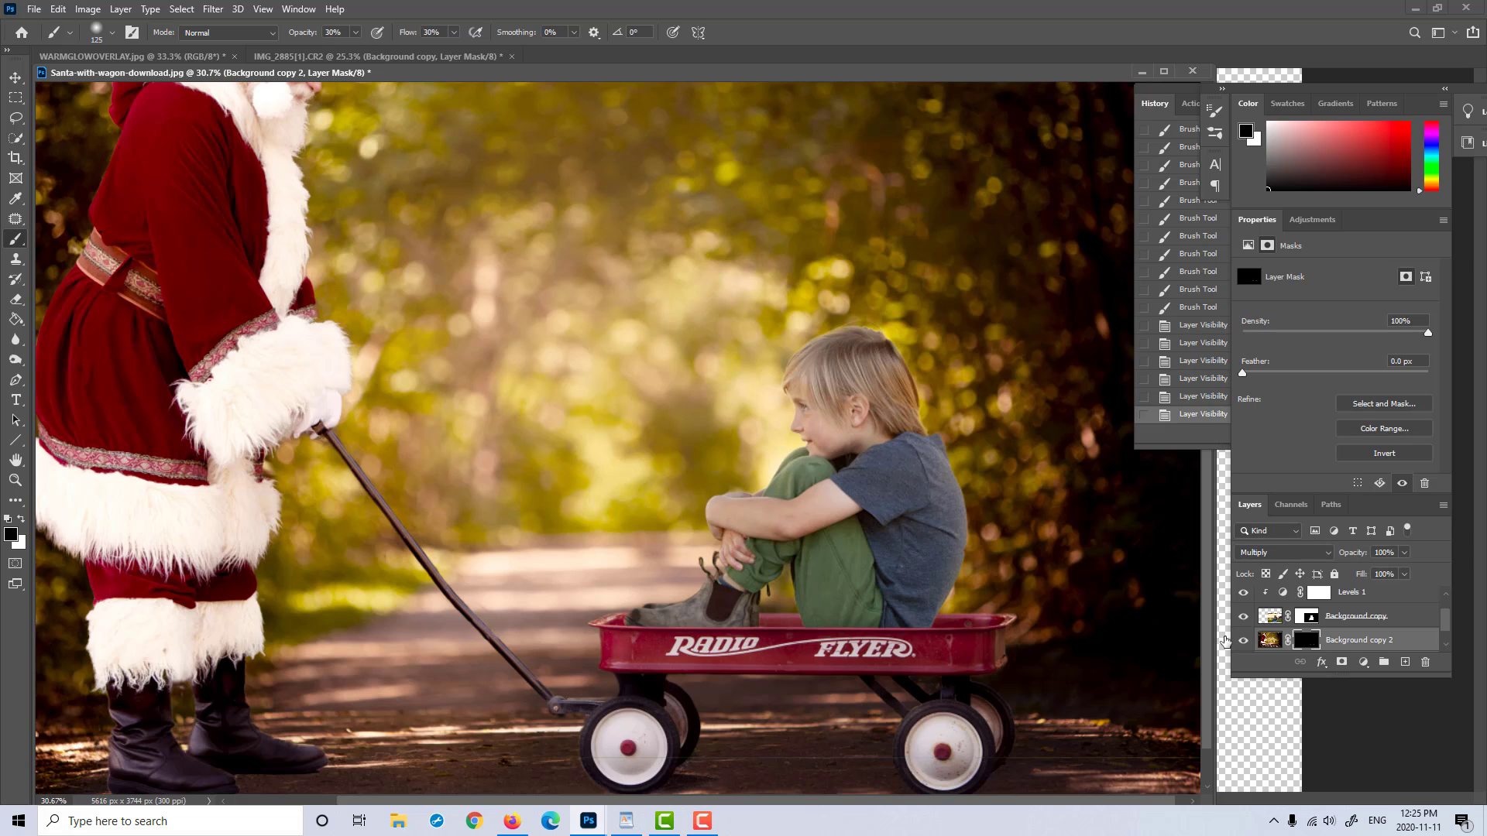
pyautogui.click(14, 480)
pyautogui.moveTo(521, 489); pyautogui.dragTo(488, 463)
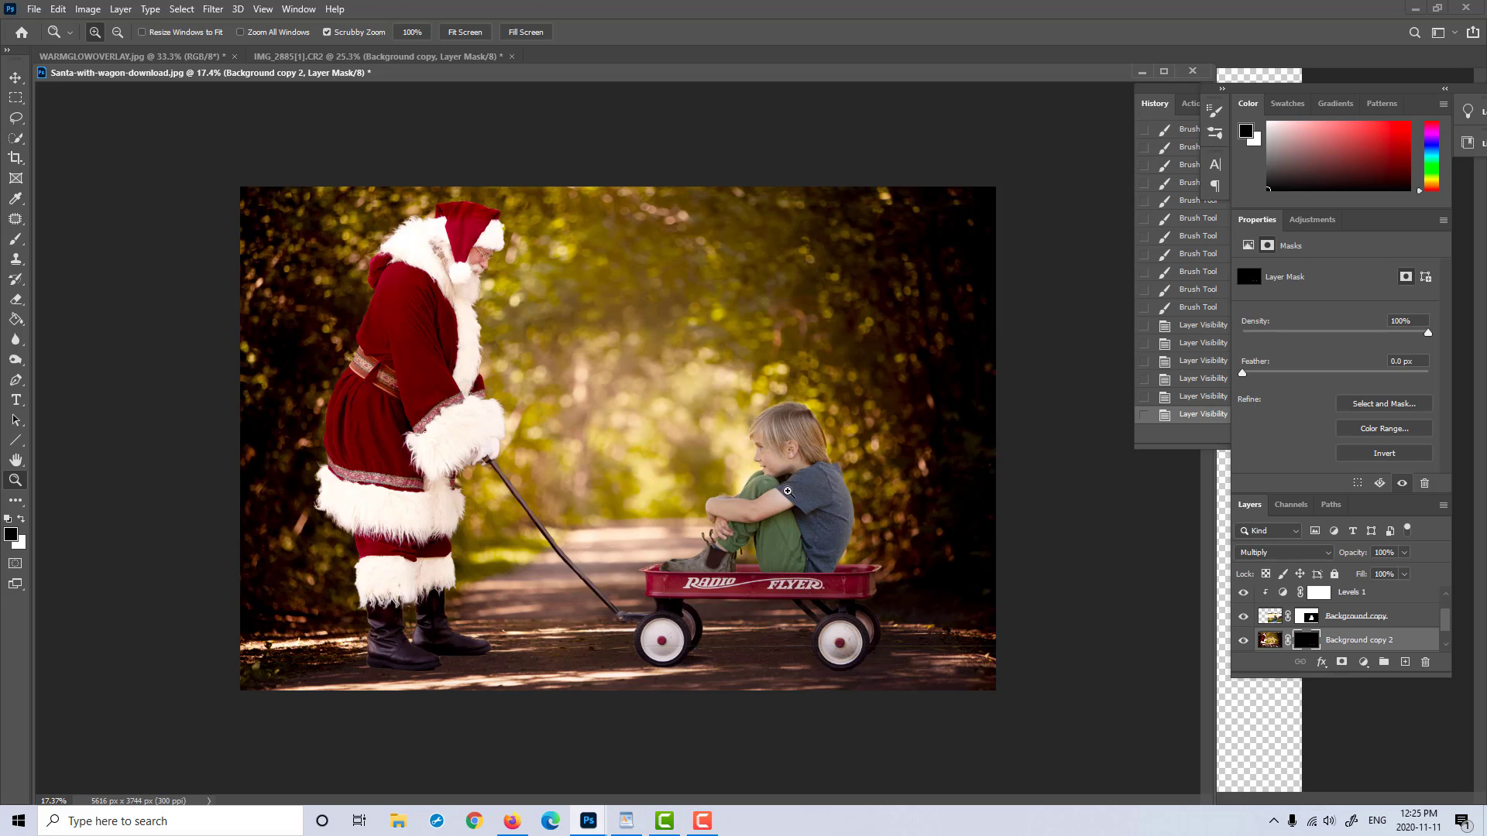
pyautogui.moveTo(755, 377); pyautogui.dragTo(805, 377)
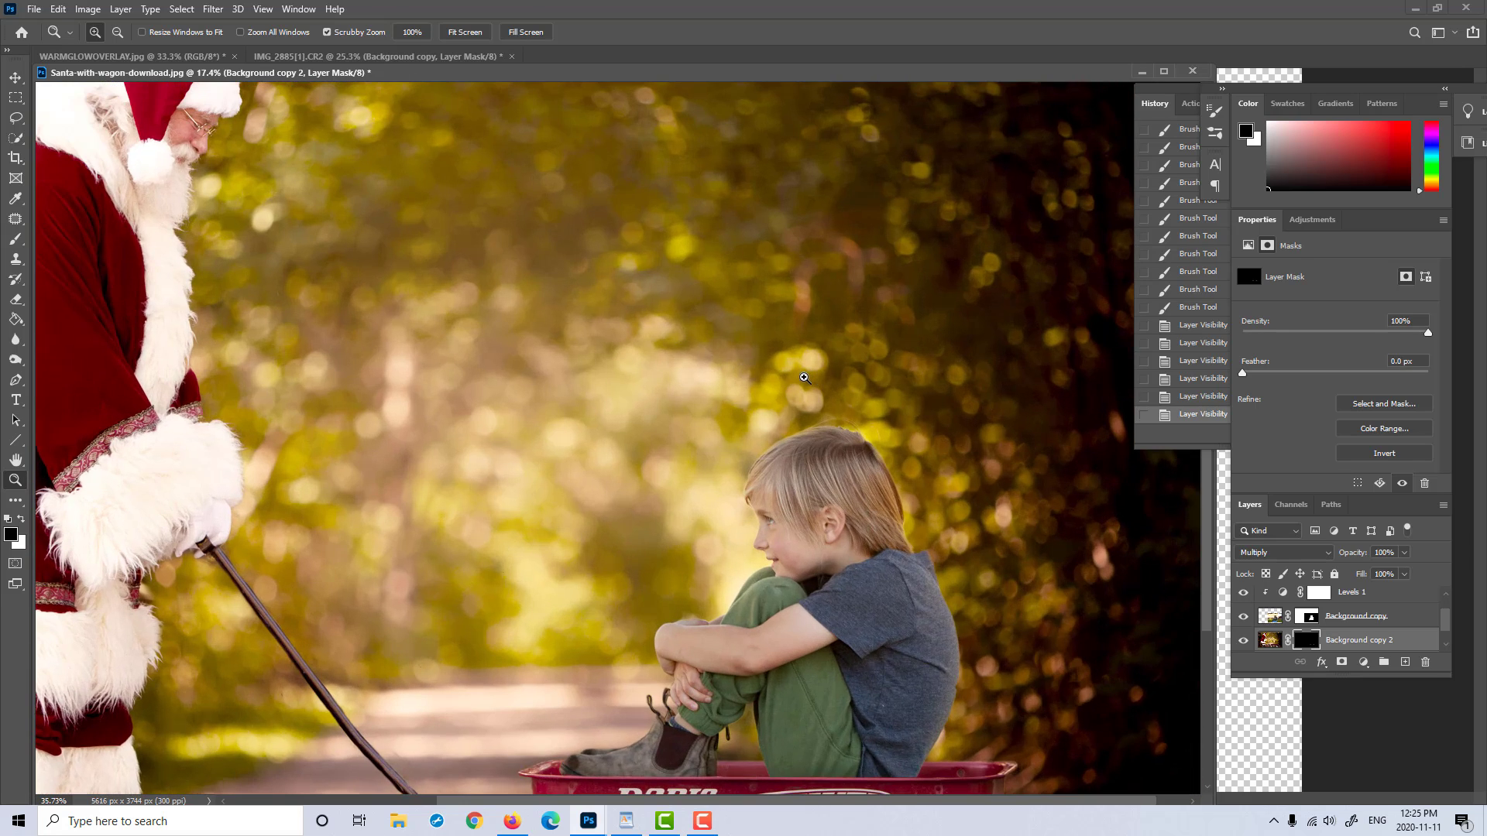
pyautogui.moveTo(703, 557); pyautogui.dragTo(748, 556)
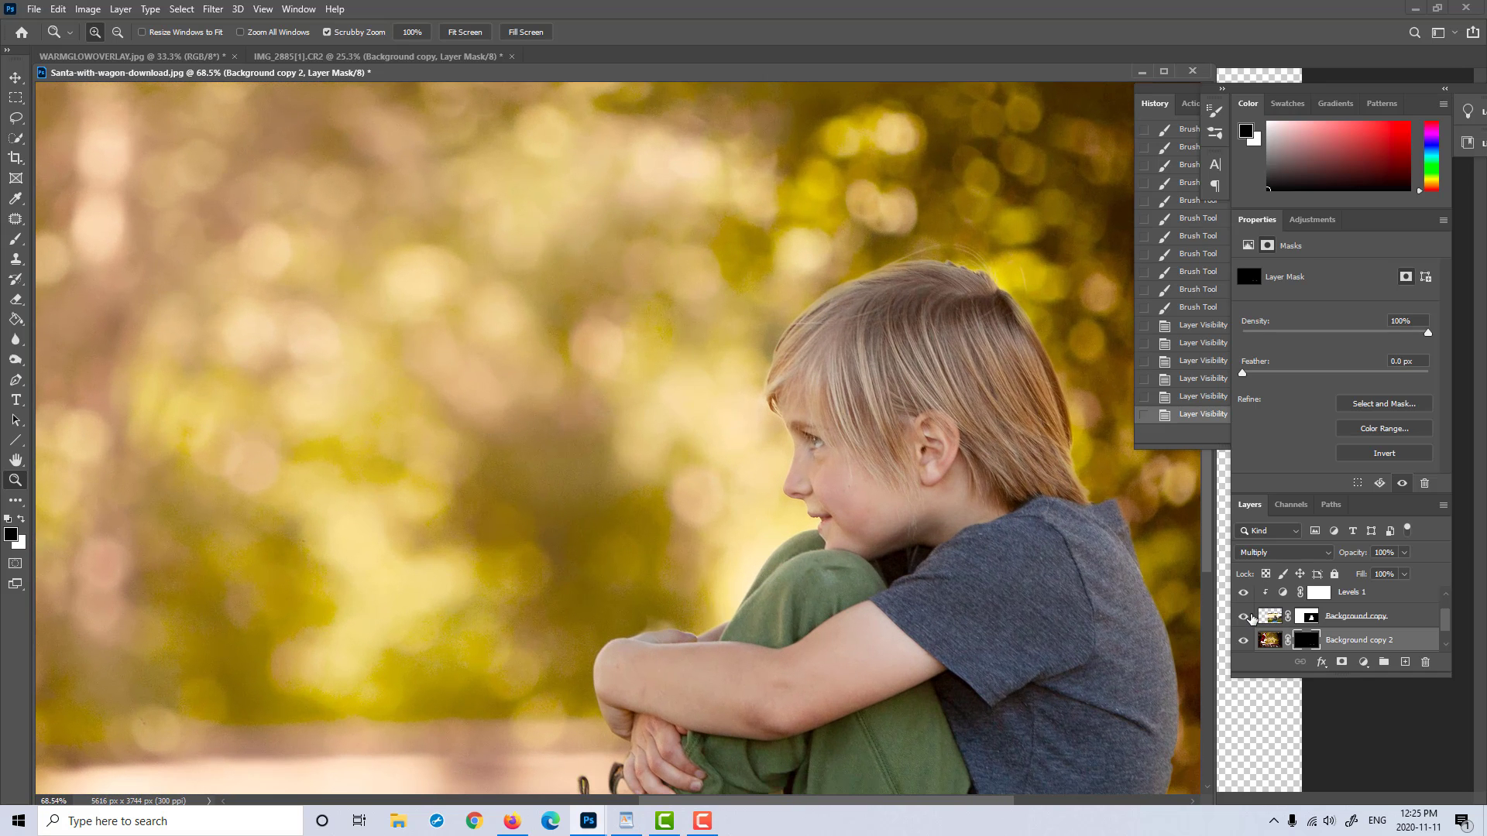
pyautogui.click(1243, 616)
pyautogui.click(1244, 616)
# Step: Paint black on the Background copy mask along the boy's hand, with a size 25 brush at 100% opacity and 100% flow
pyautogui.click(1308, 616)
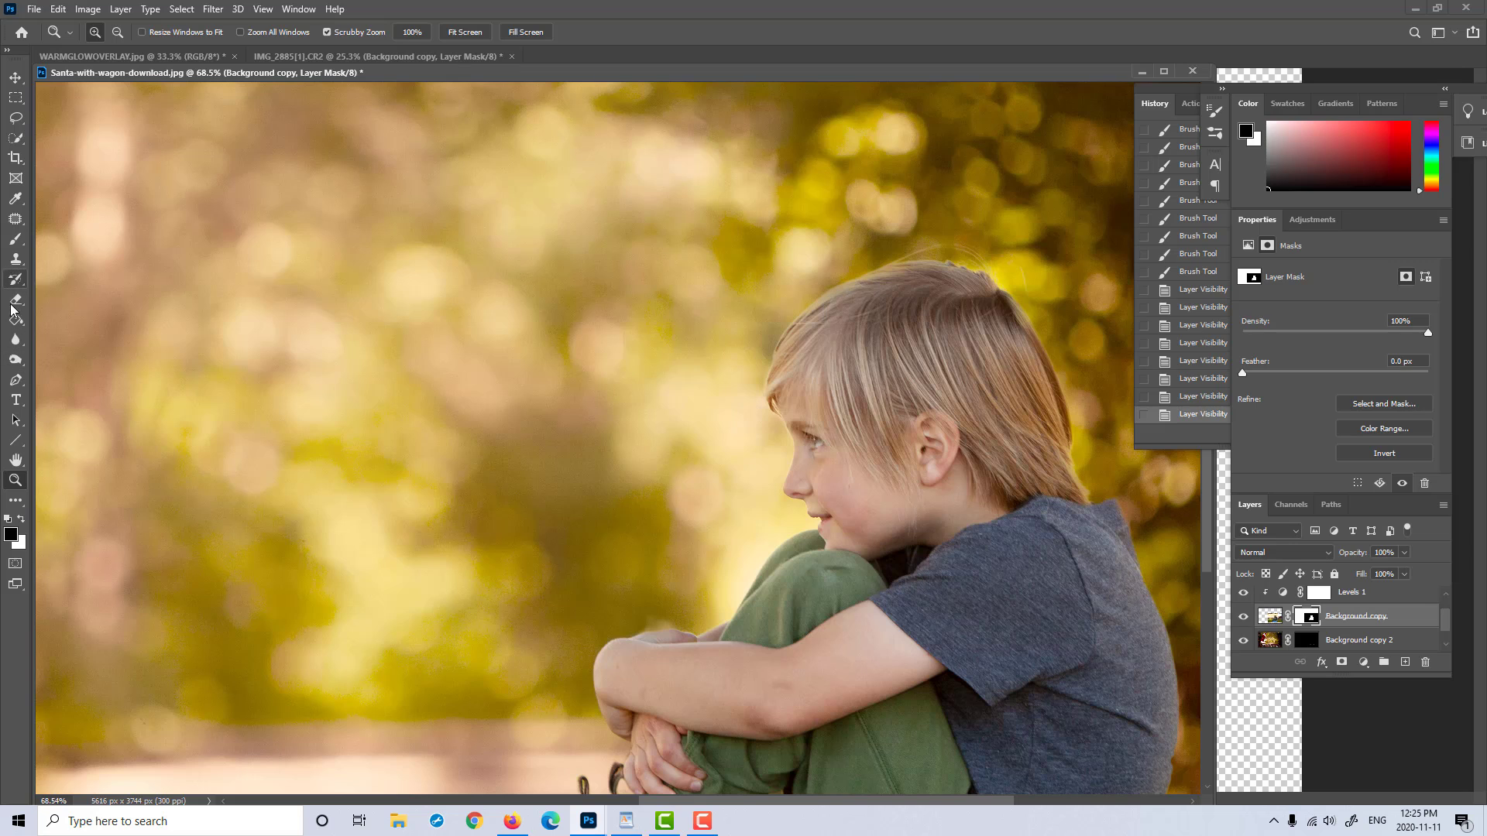
pyautogui.click(16, 239)
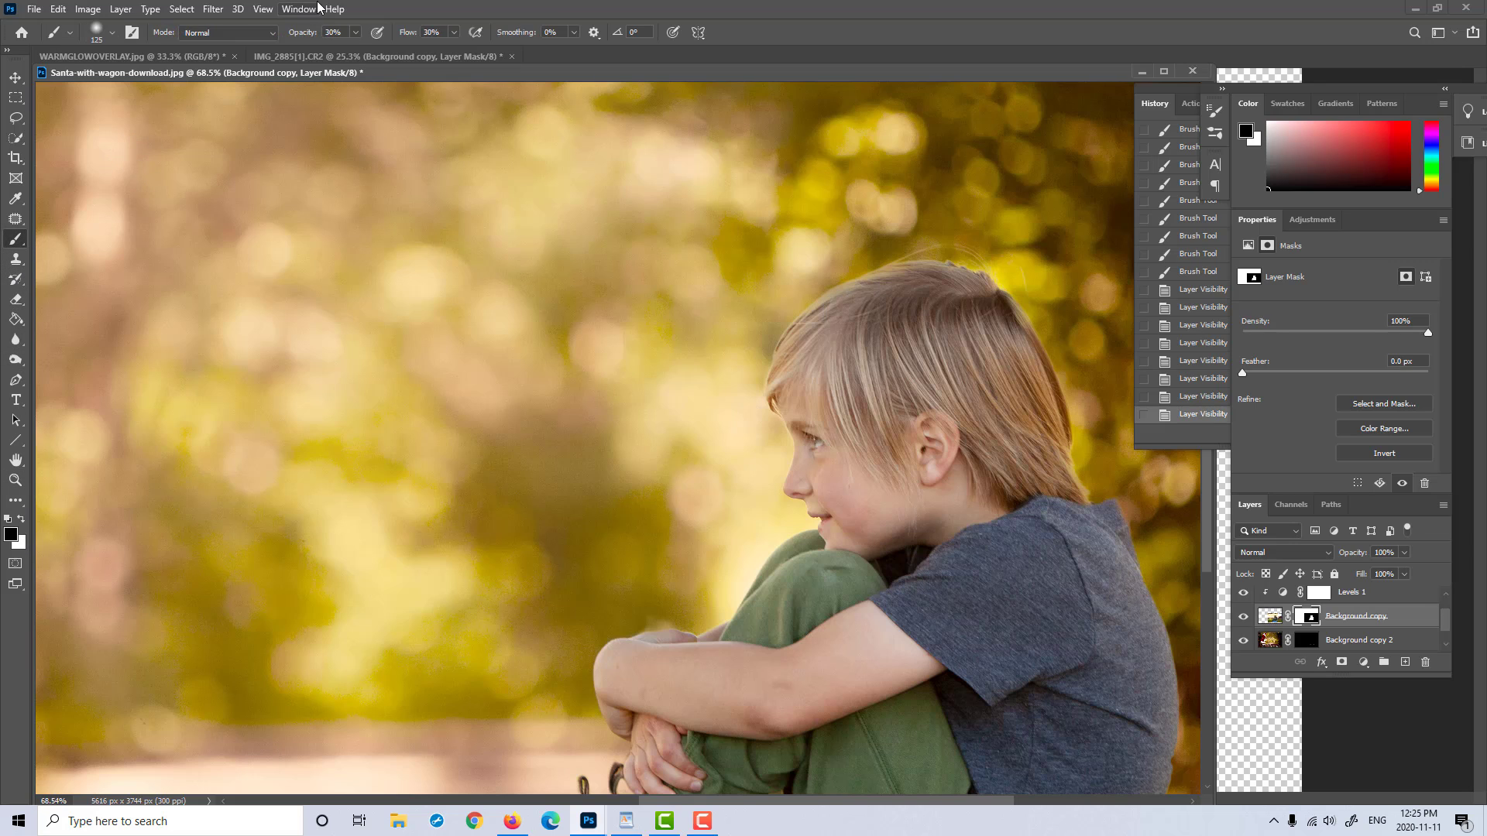
pyautogui.click(355, 32)
pyautogui.moveTo(350, 49); pyautogui.dragTo(511, 51)
pyautogui.click(454, 31)
pyautogui.press('[')
pyautogui.press('[')
pyautogui.press('[')
pyautogui.press('[')
pyautogui.press('[')
pyautogui.press('[')
pyautogui.press('[')
pyautogui.press('[')
pyautogui.press('[')
pyautogui.click(651, 619)
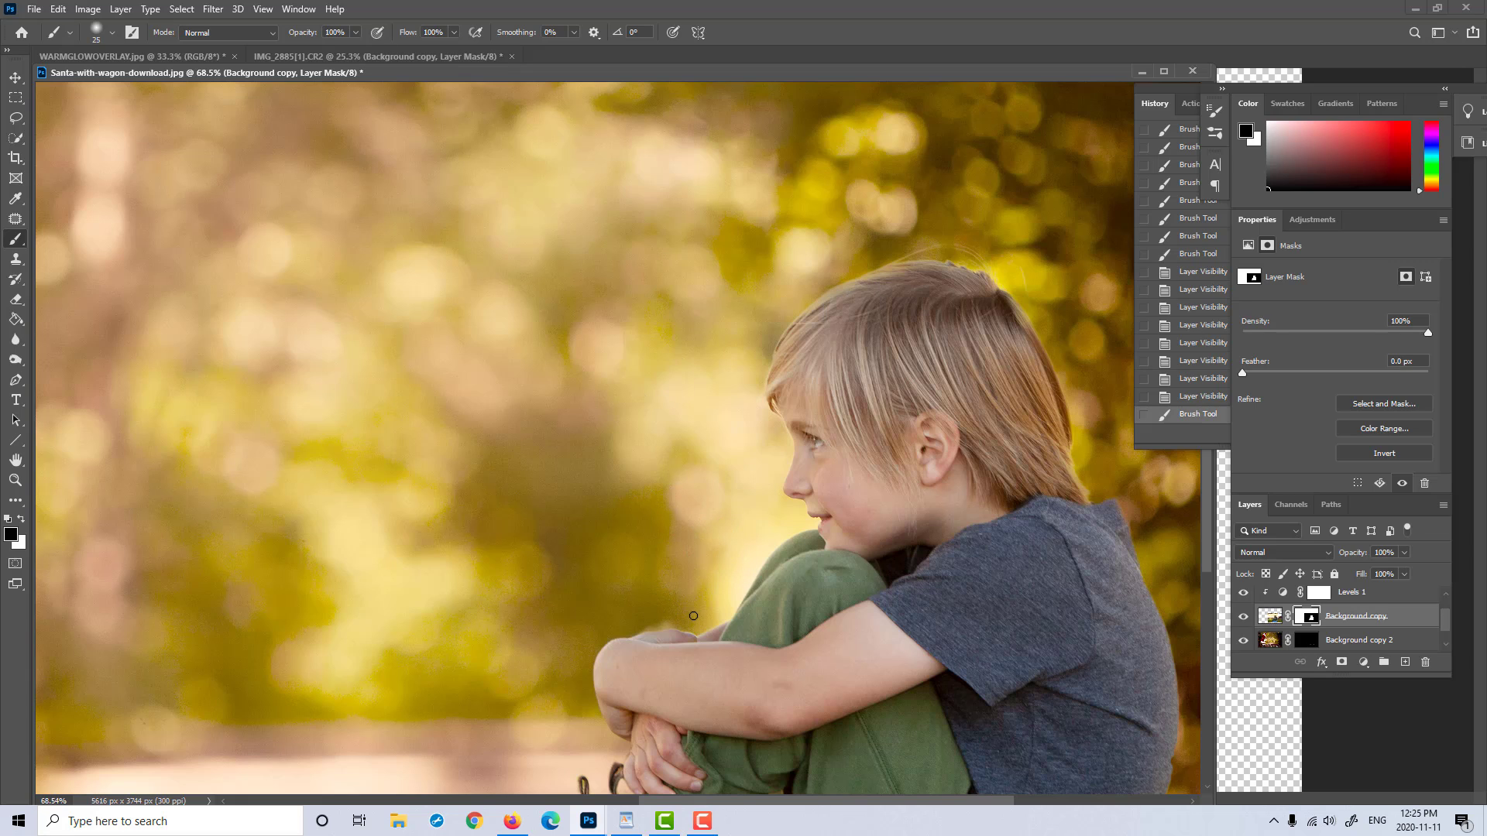
# Step: Clean the mask edge between hand and knee with a smaller black brush, and paint white to restore the edge of the boy's hand
pyautogui.press('[')
pyautogui.press('[')
pyautogui.click(692, 608)
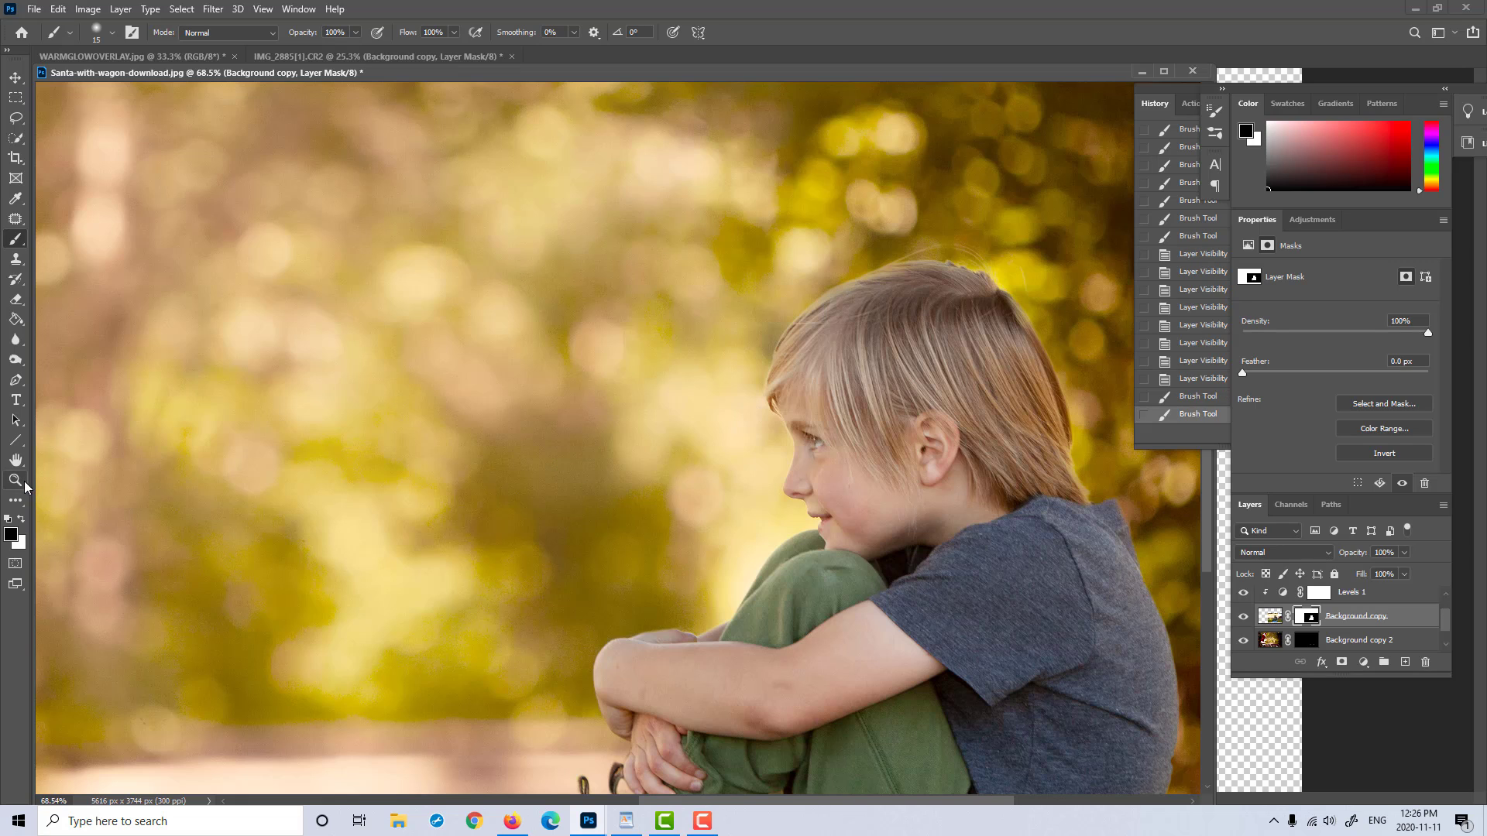
pyautogui.press('x')
pyautogui.click(672, 635)
pyautogui.press('x')
pyautogui.press('x')
pyautogui.click(662, 634)
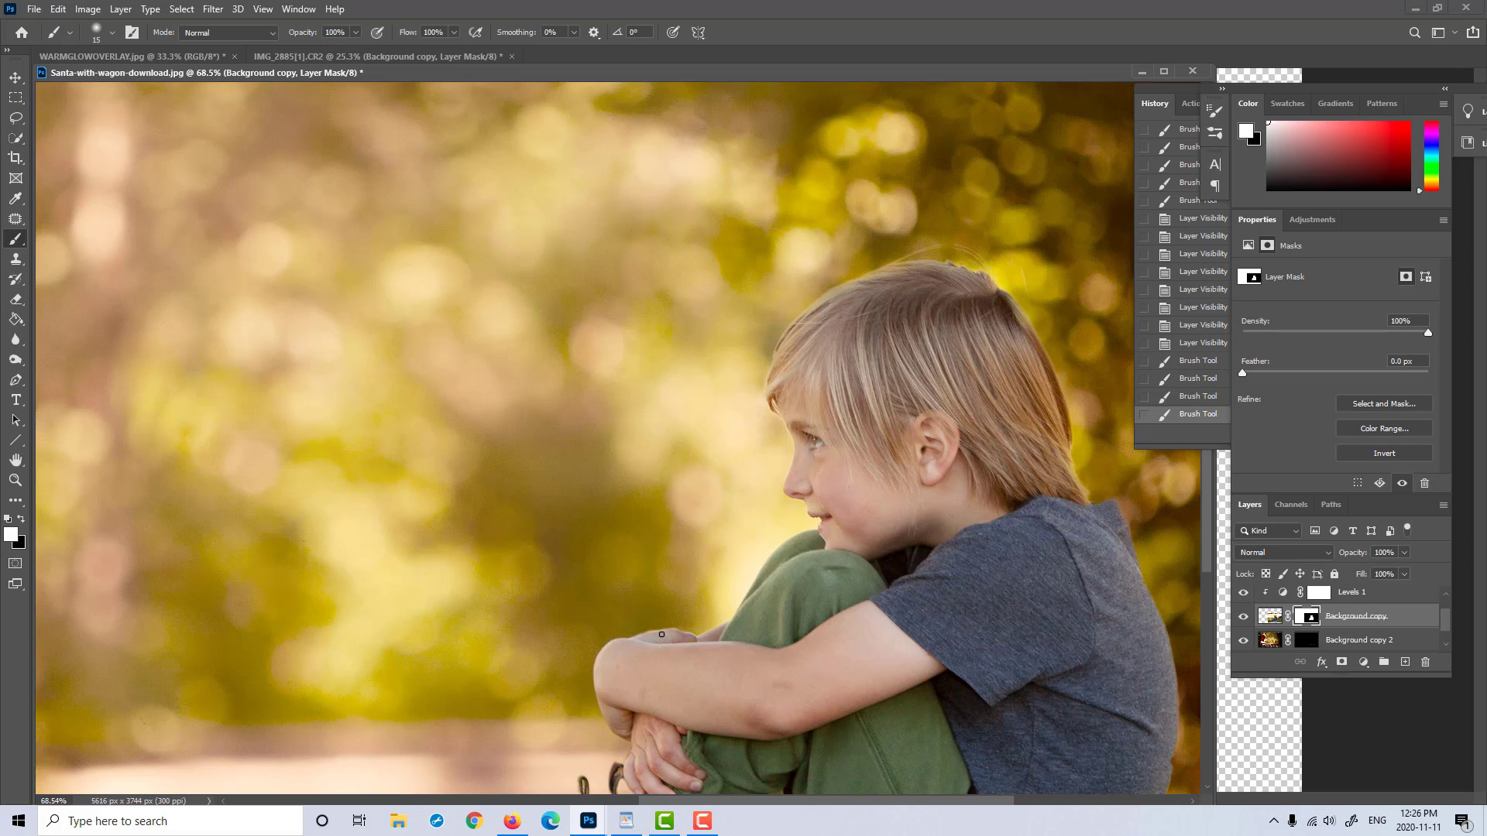
pyautogui.click(661, 635)
# Step: Move the boy's layer slightly back in the wagon, away from Santa
pyautogui.click(16, 480)
pyautogui.moveTo(759, 480); pyautogui.dragTo(678, 480)
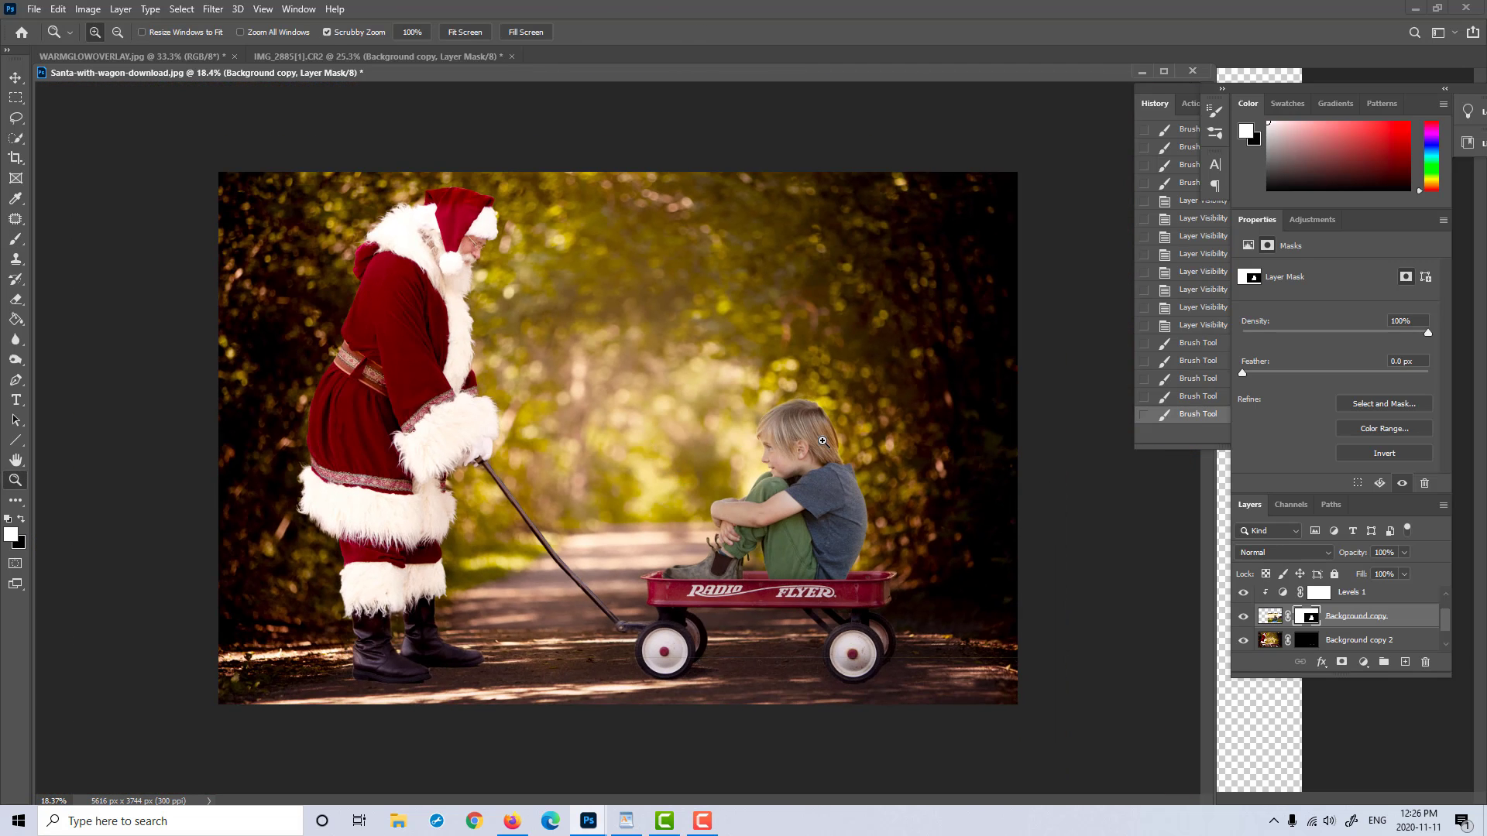
pyautogui.moveTo(832, 441)
pyautogui.mouseDown()
pyautogui.moveTo(849, 442)
pyautogui.moveTo(830, 441)
pyautogui.mouseUp()
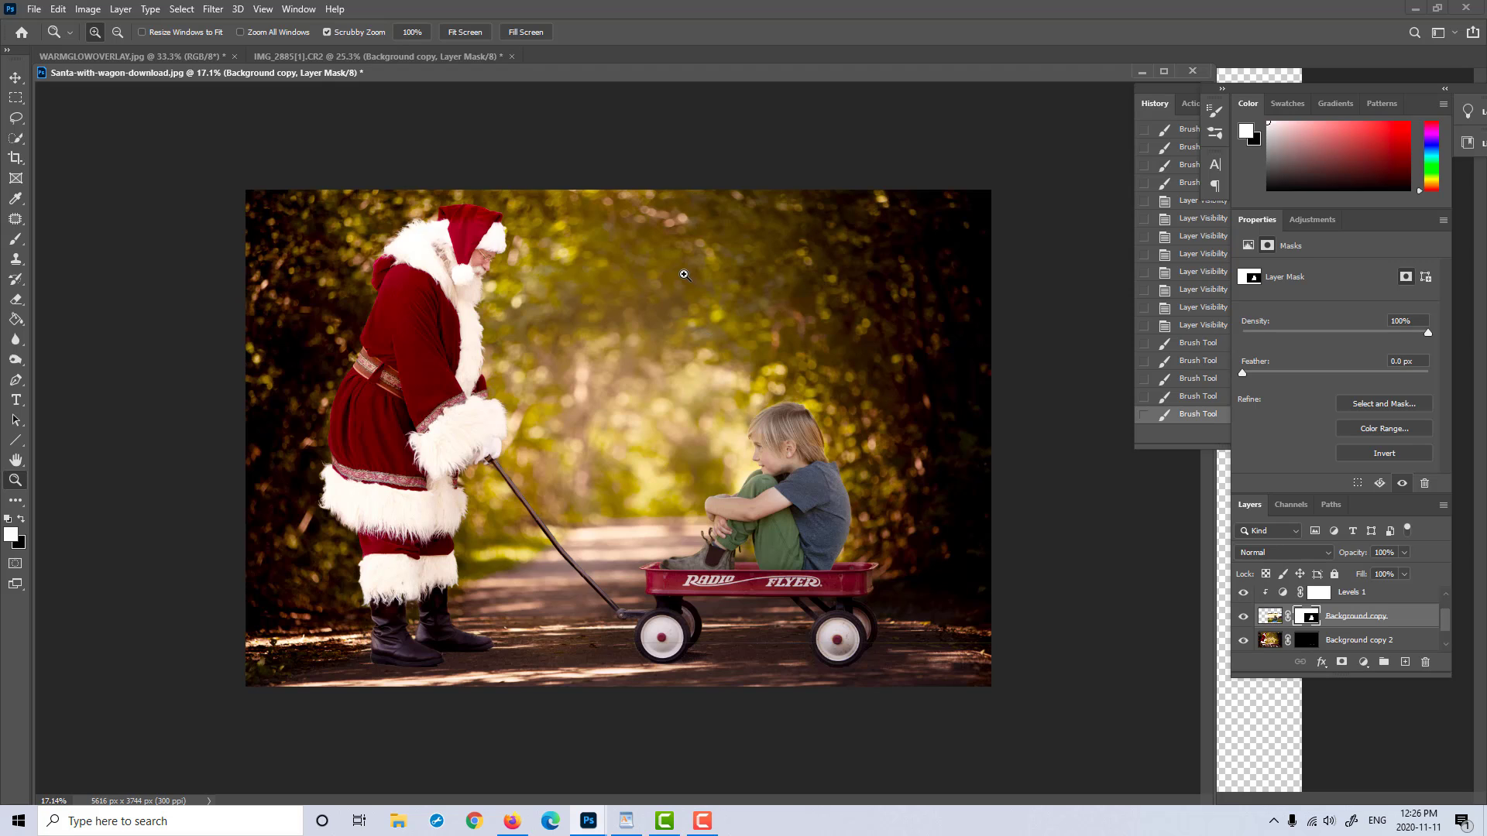
pyautogui.click(16, 77)
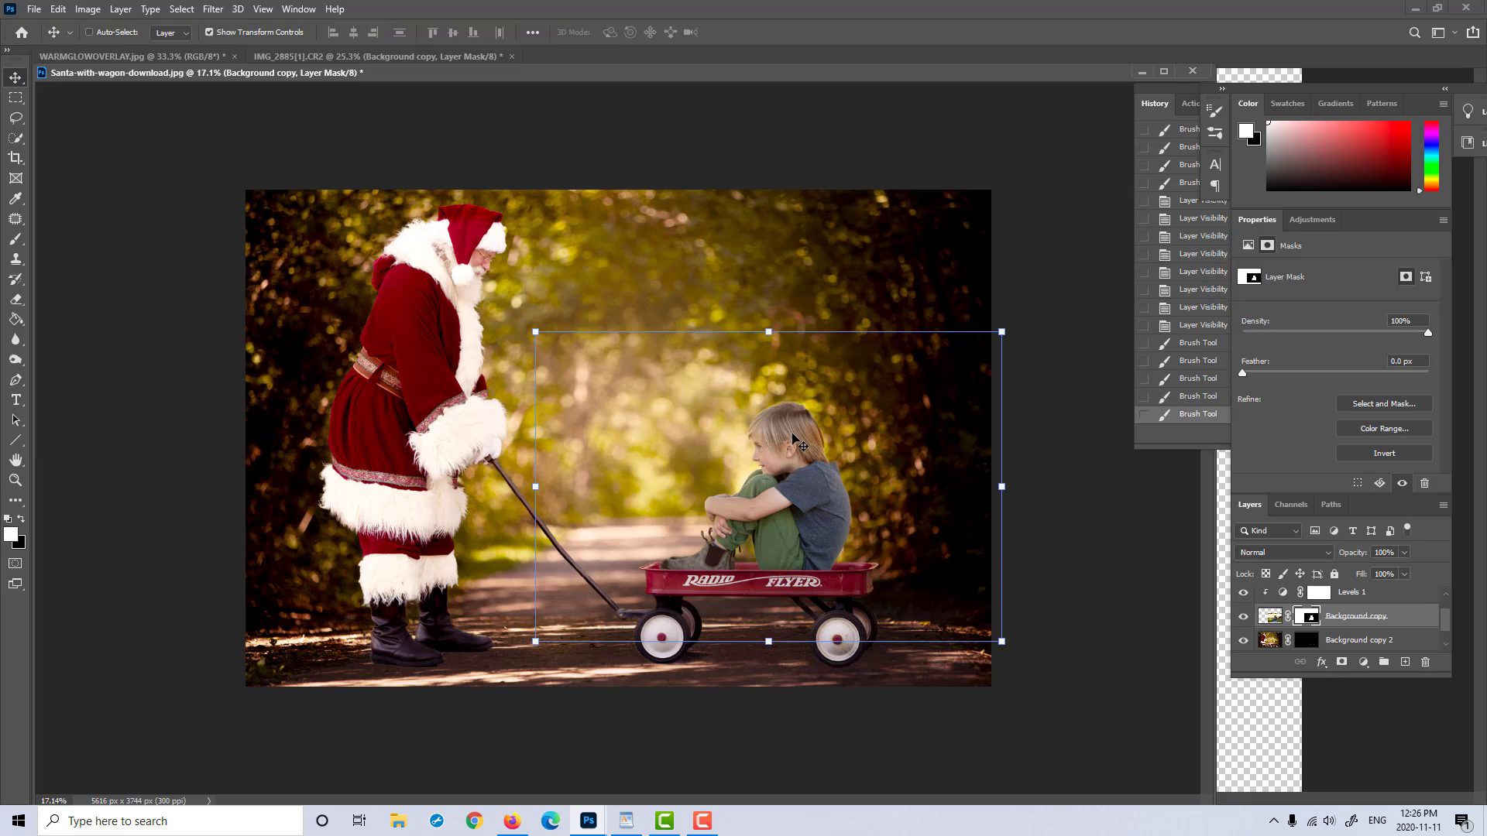
pyautogui.moveTo(793, 434); pyautogui.dragTo(795, 435)
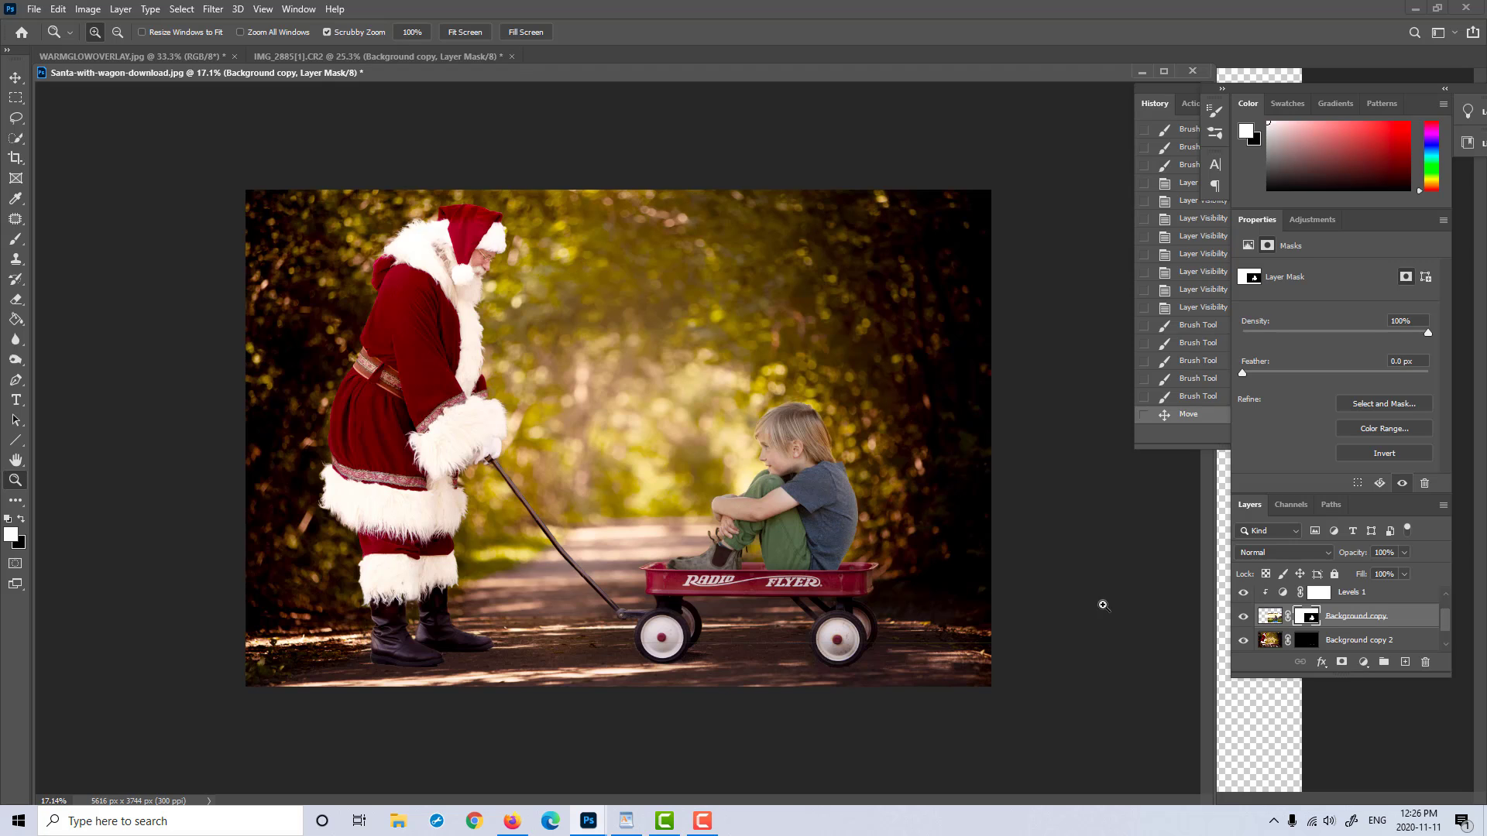
# Step: Copy the WARMGLOWOVERLAY.jpg image into the Santa-with-wagon document as a layer above Levels 1
pyautogui.click(1352, 592)
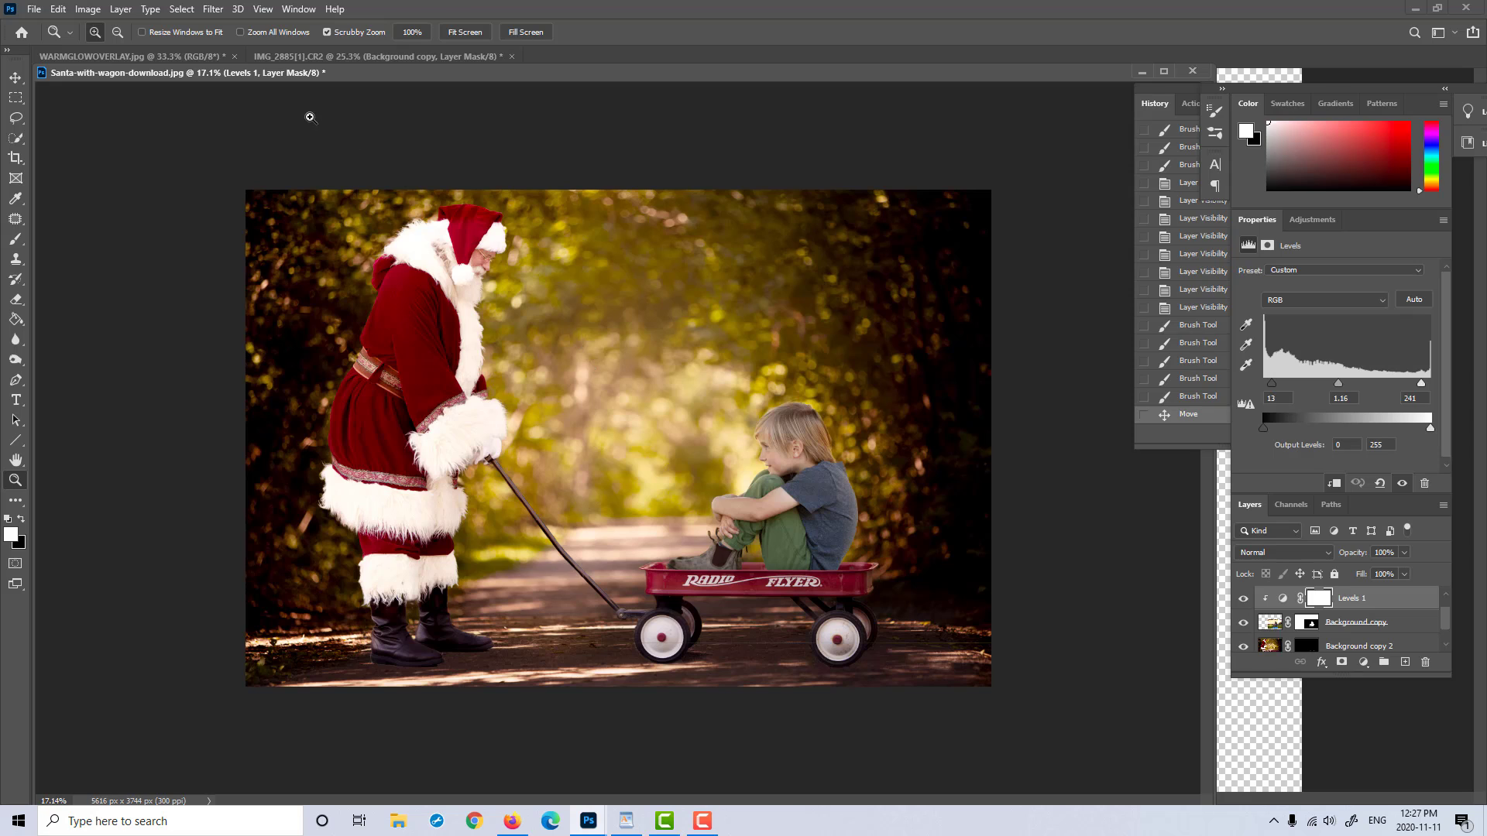
pyautogui.click(193, 56)
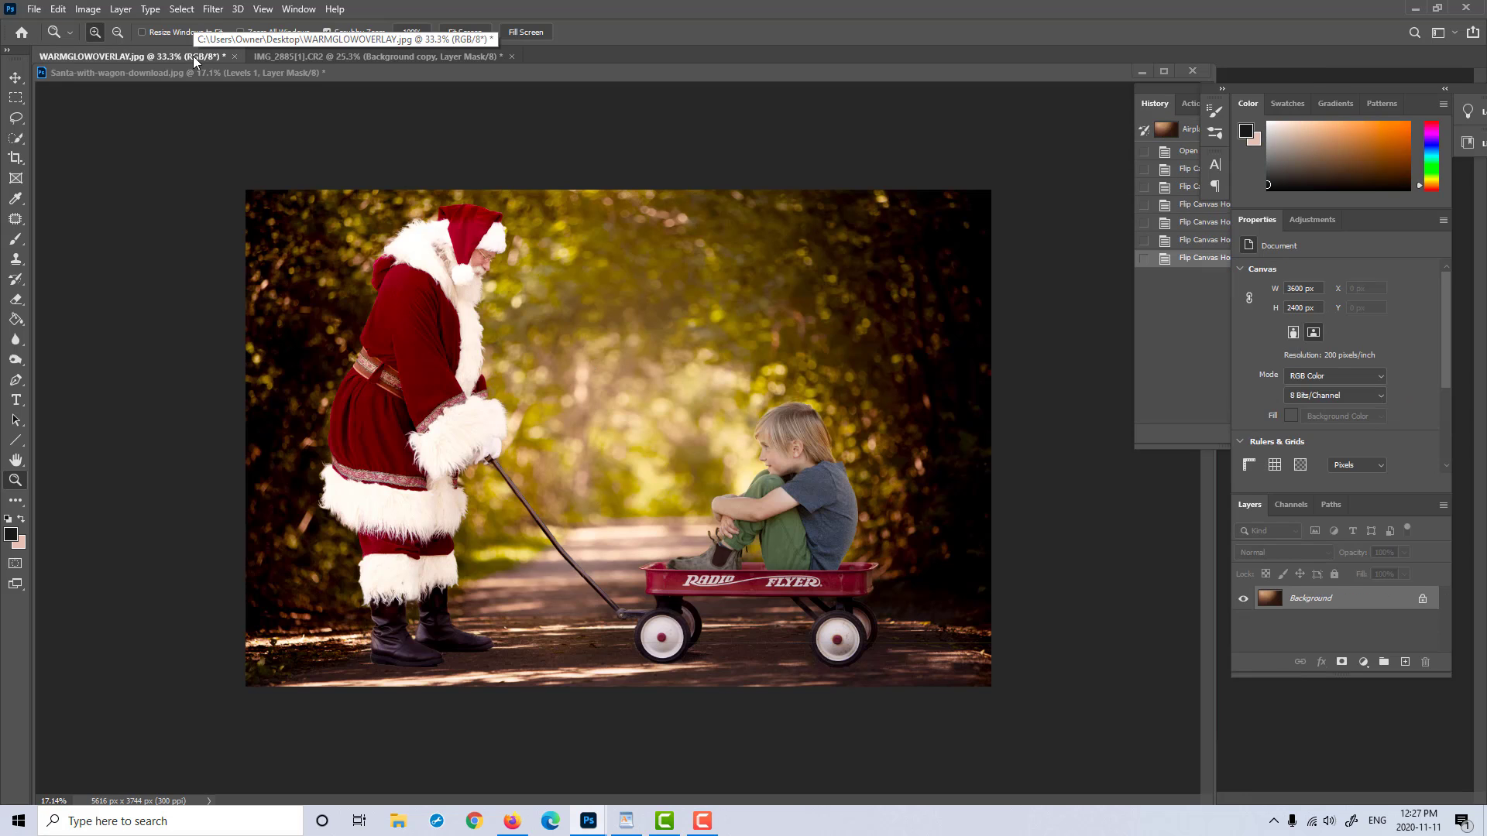
pyautogui.click(16, 78)
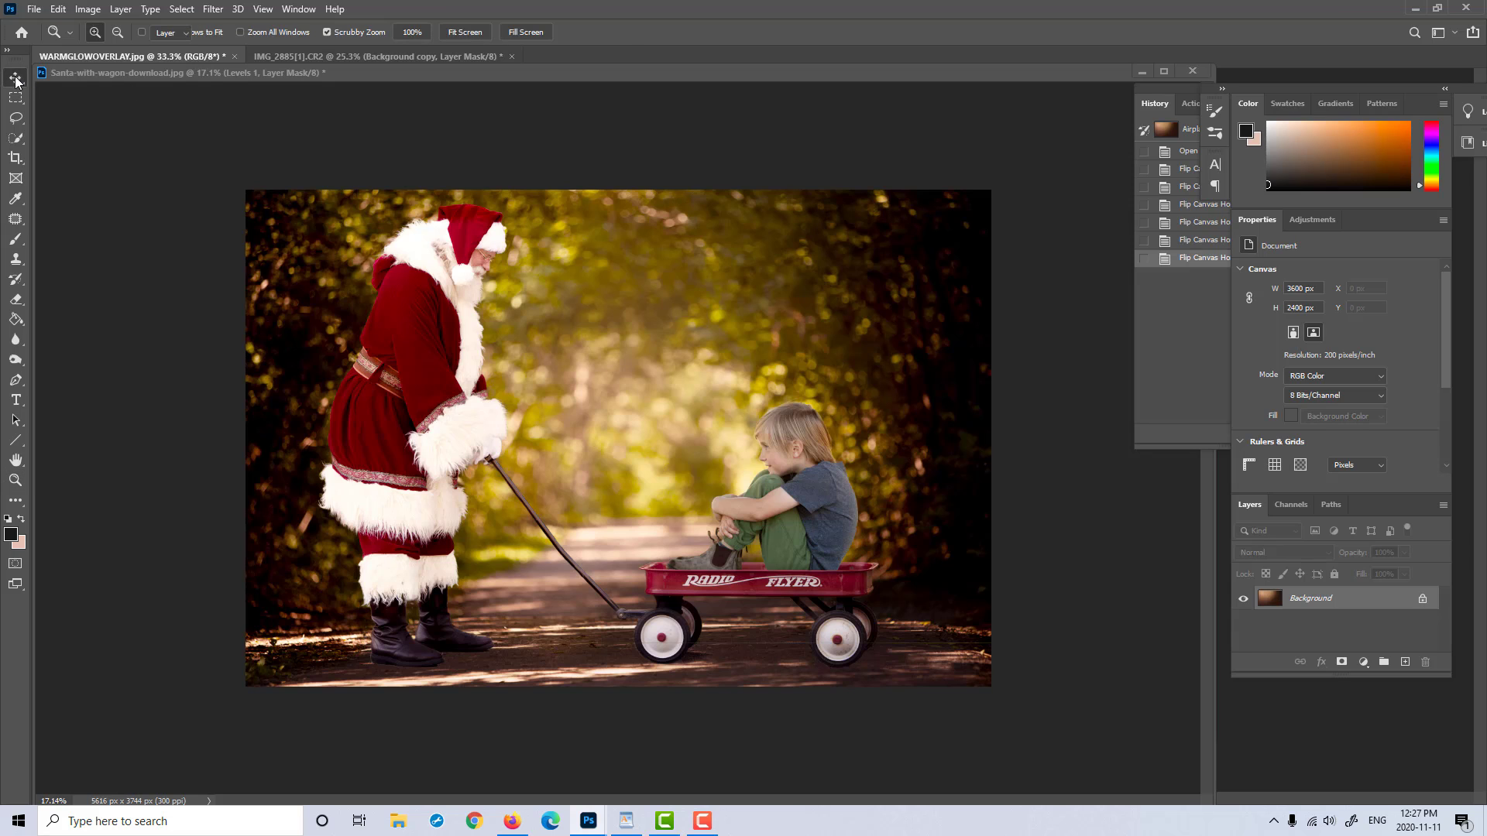
pyautogui.moveTo(198, 76); pyautogui.dragTo(228, 91)
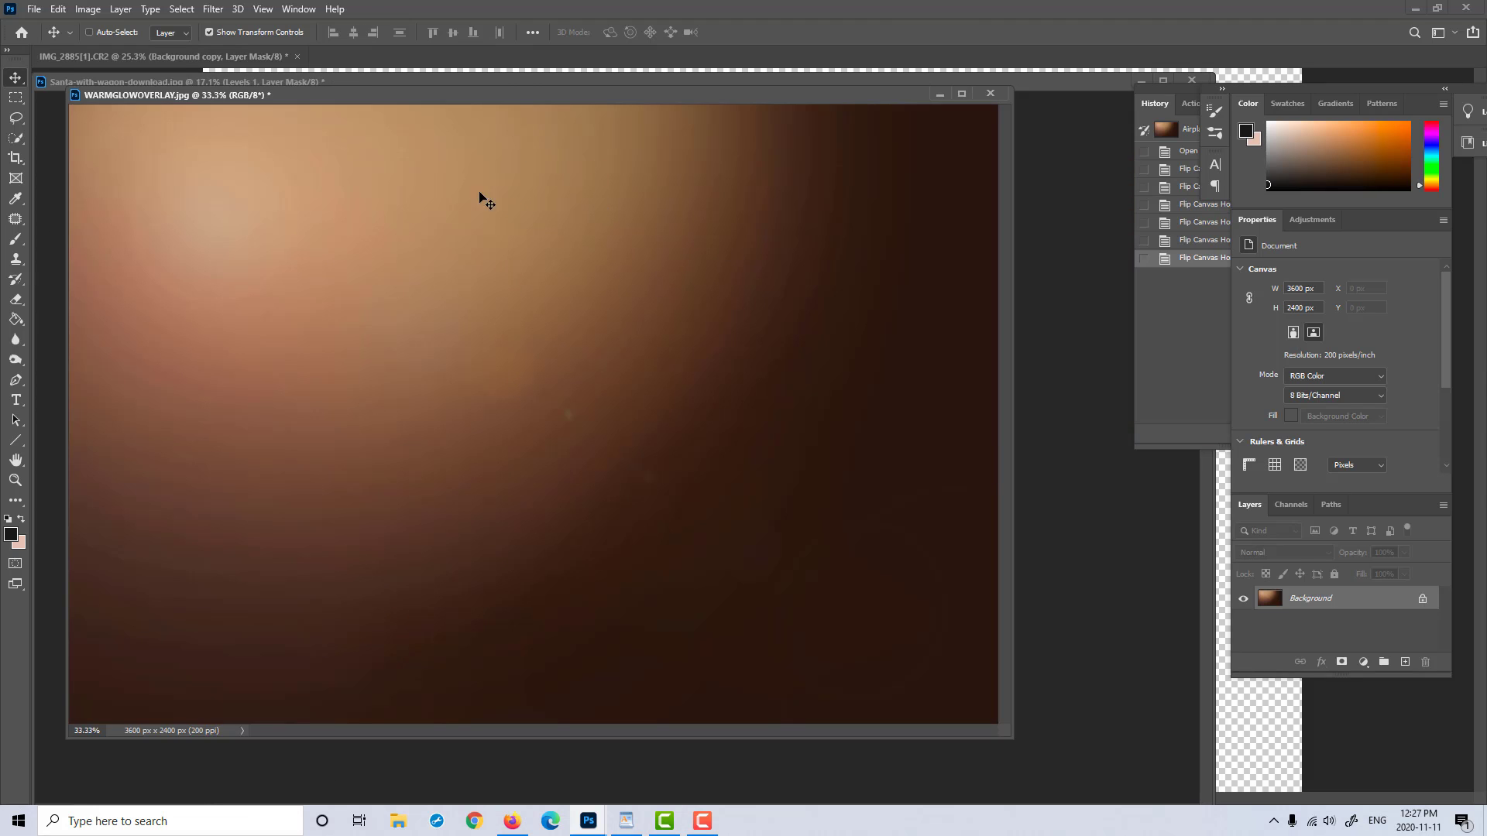
pyautogui.moveTo(451, 95); pyautogui.dragTo(505, 106)
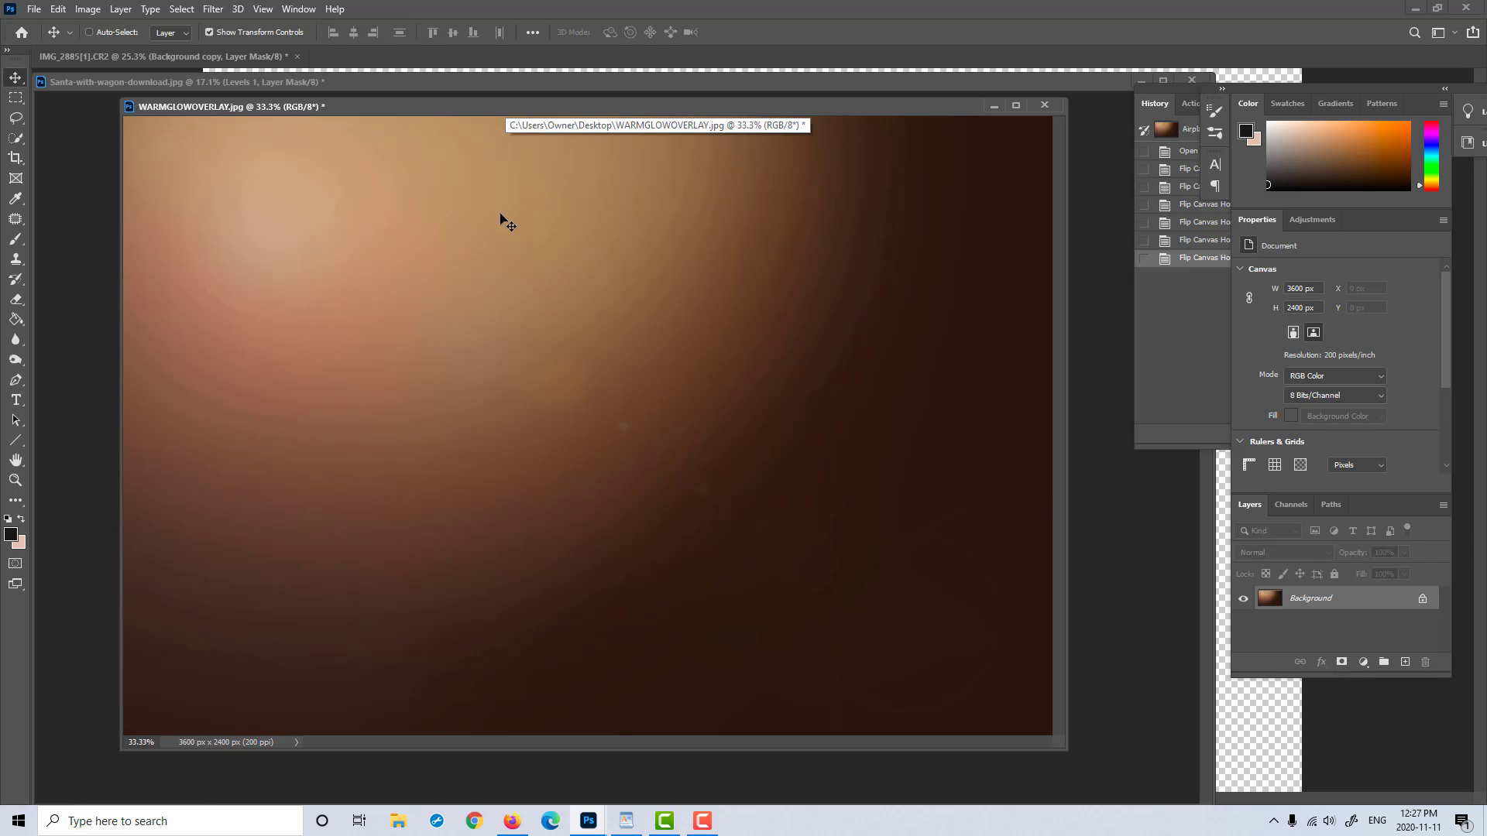
pyautogui.moveTo(415, 109); pyautogui.dragTo(833, 191)
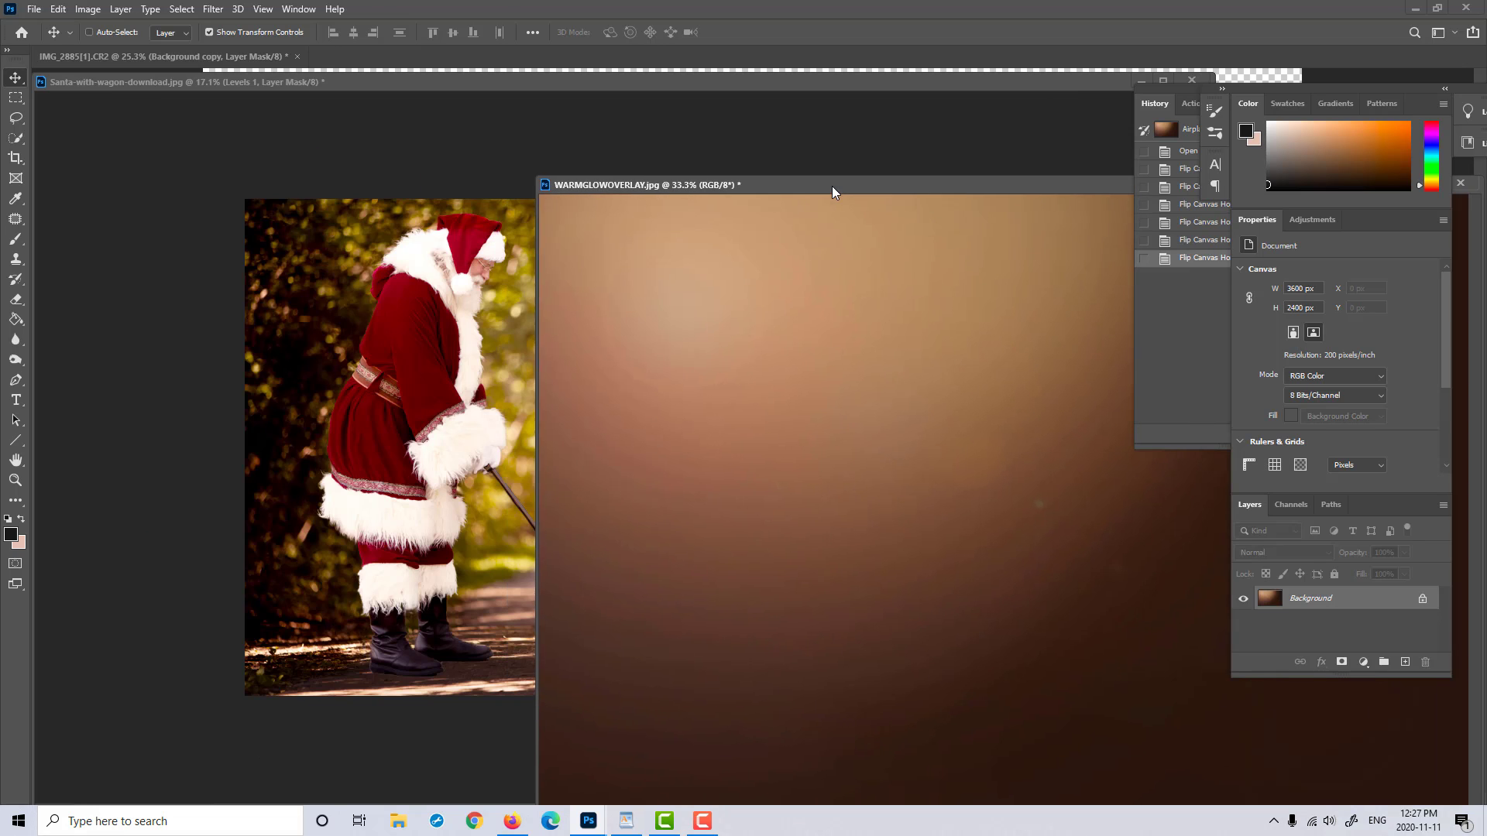
pyautogui.click(851, 404)
pyautogui.click(866, 341)
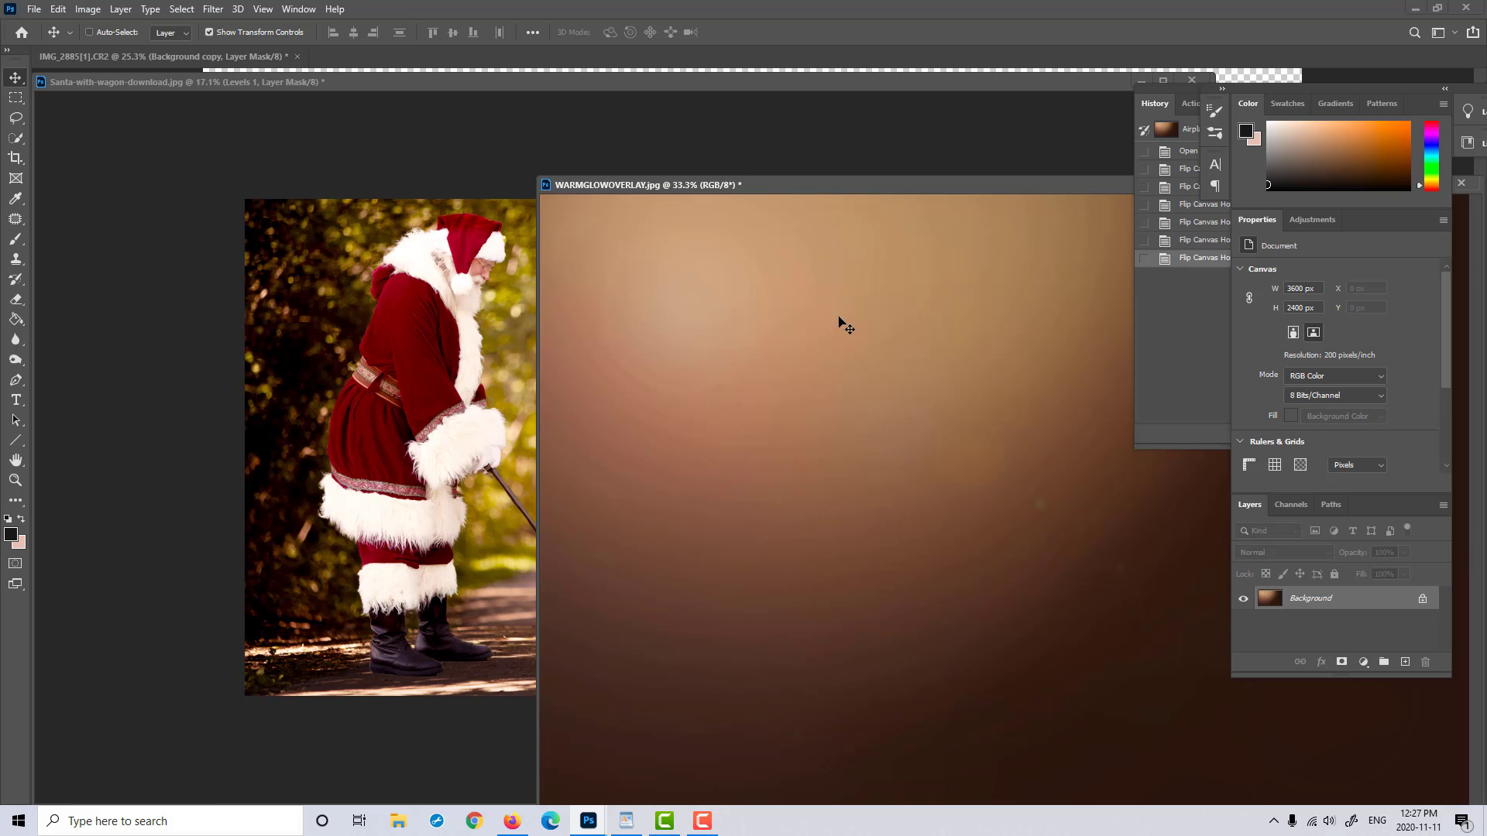
pyautogui.moveTo(470, 344); pyautogui.dragTo(472, 346)
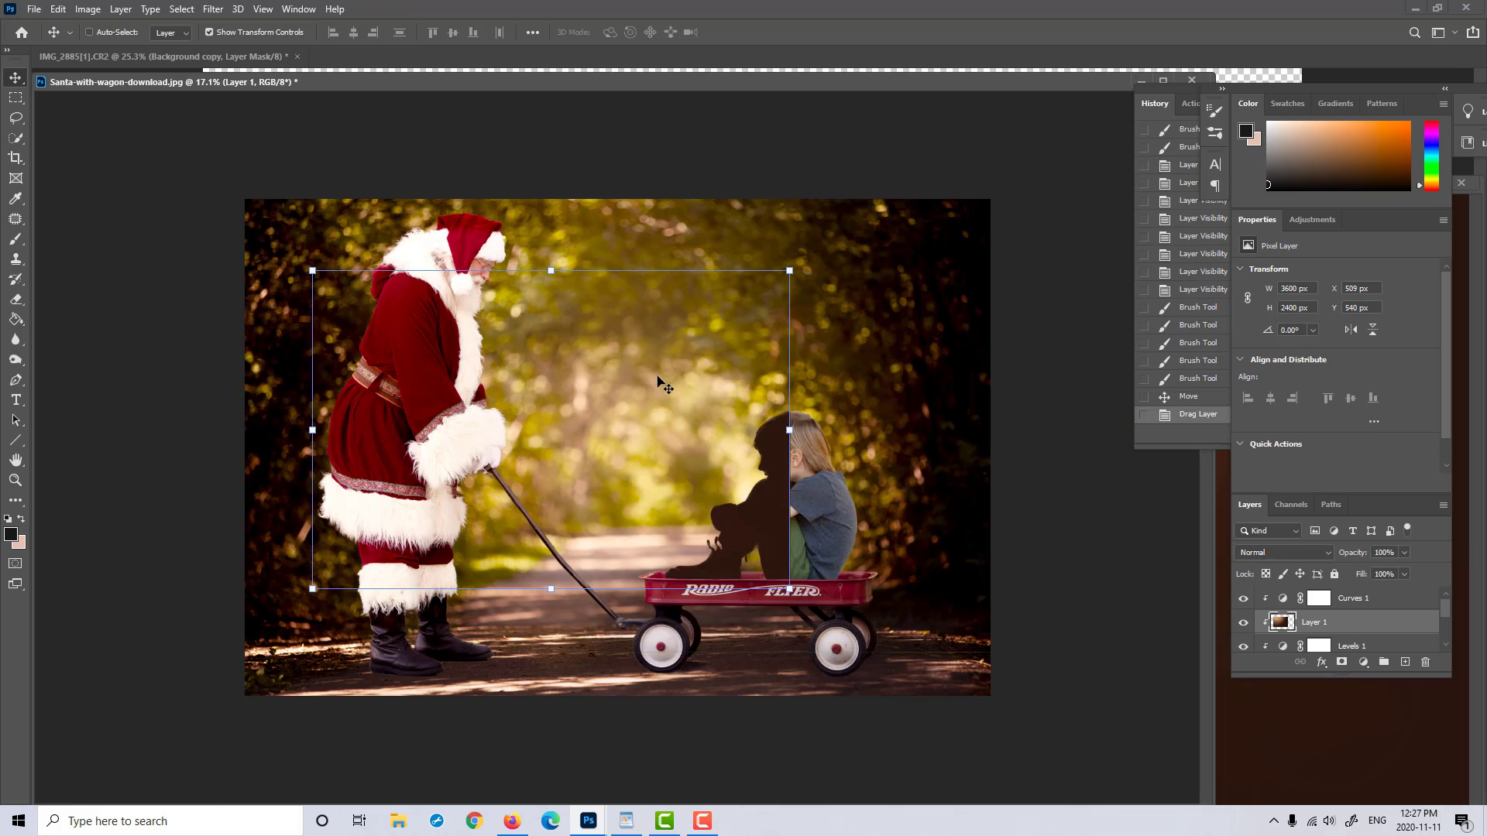
# Step: Place the glow overlay layer above Curves 1 and release it from the clipping mask
pyautogui.moveTo(1396, 622); pyautogui.dragTo(1397, 598)
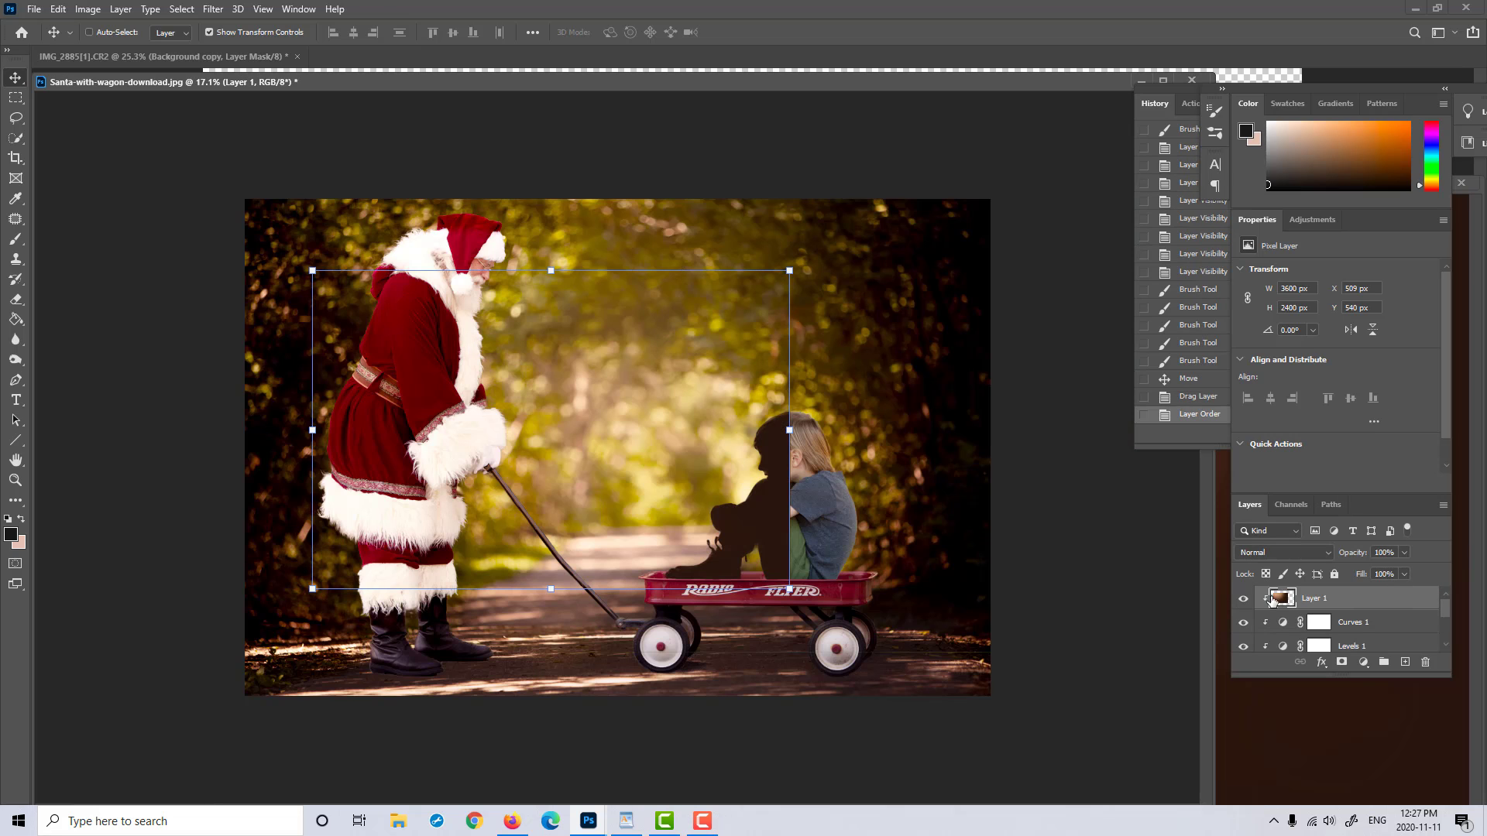
pyautogui.rightClick(1332, 601)
pyautogui.click(1260, 454)
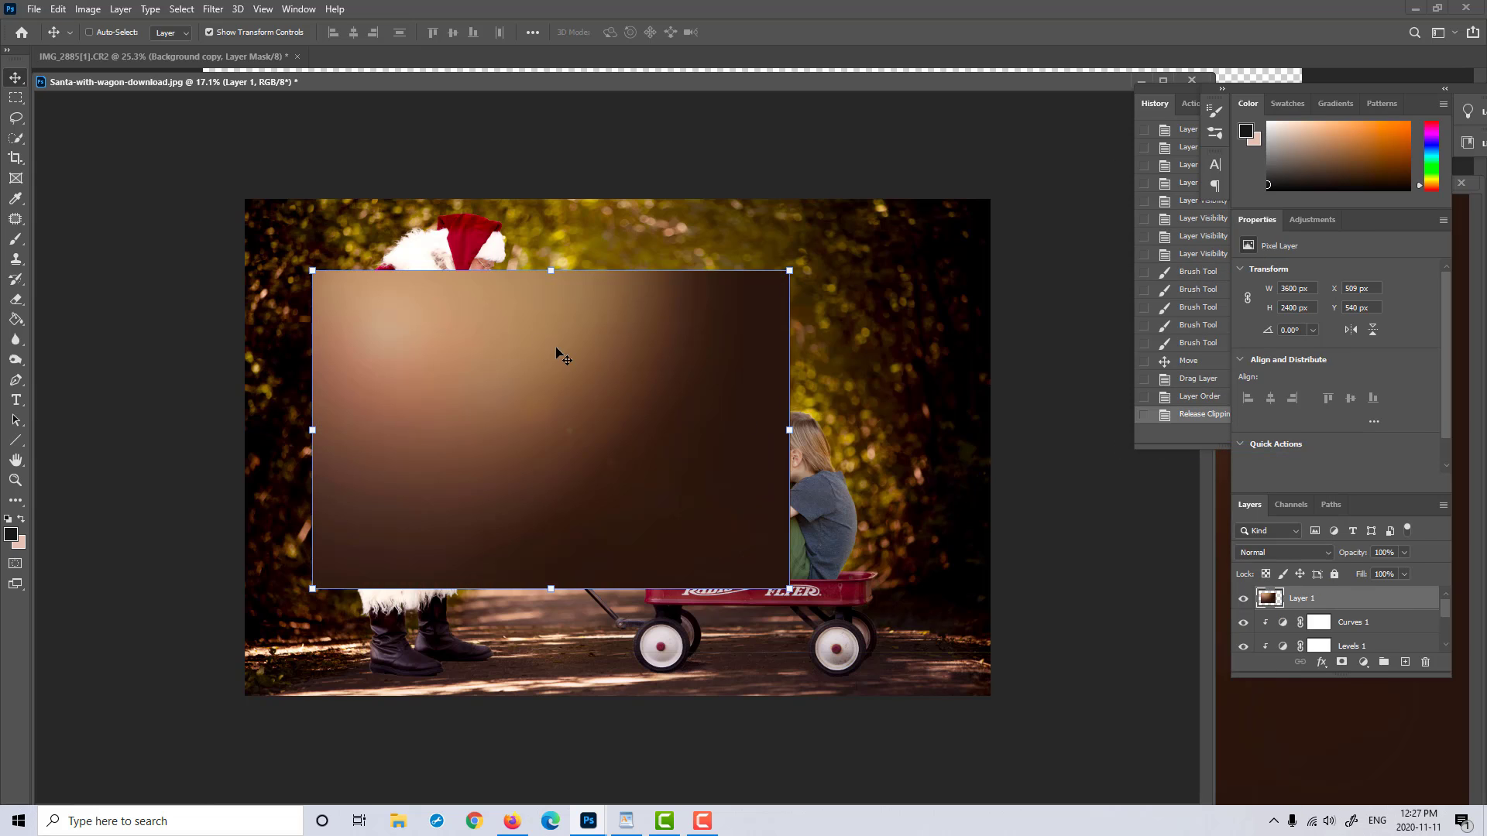
# Step: Align the glow overlay with the canvas's upper-left corner and scale it to cover the whole canvas
pyautogui.moveTo(558, 352); pyautogui.dragTo(489, 279)
pyautogui.hotkey('ctrl', 't')
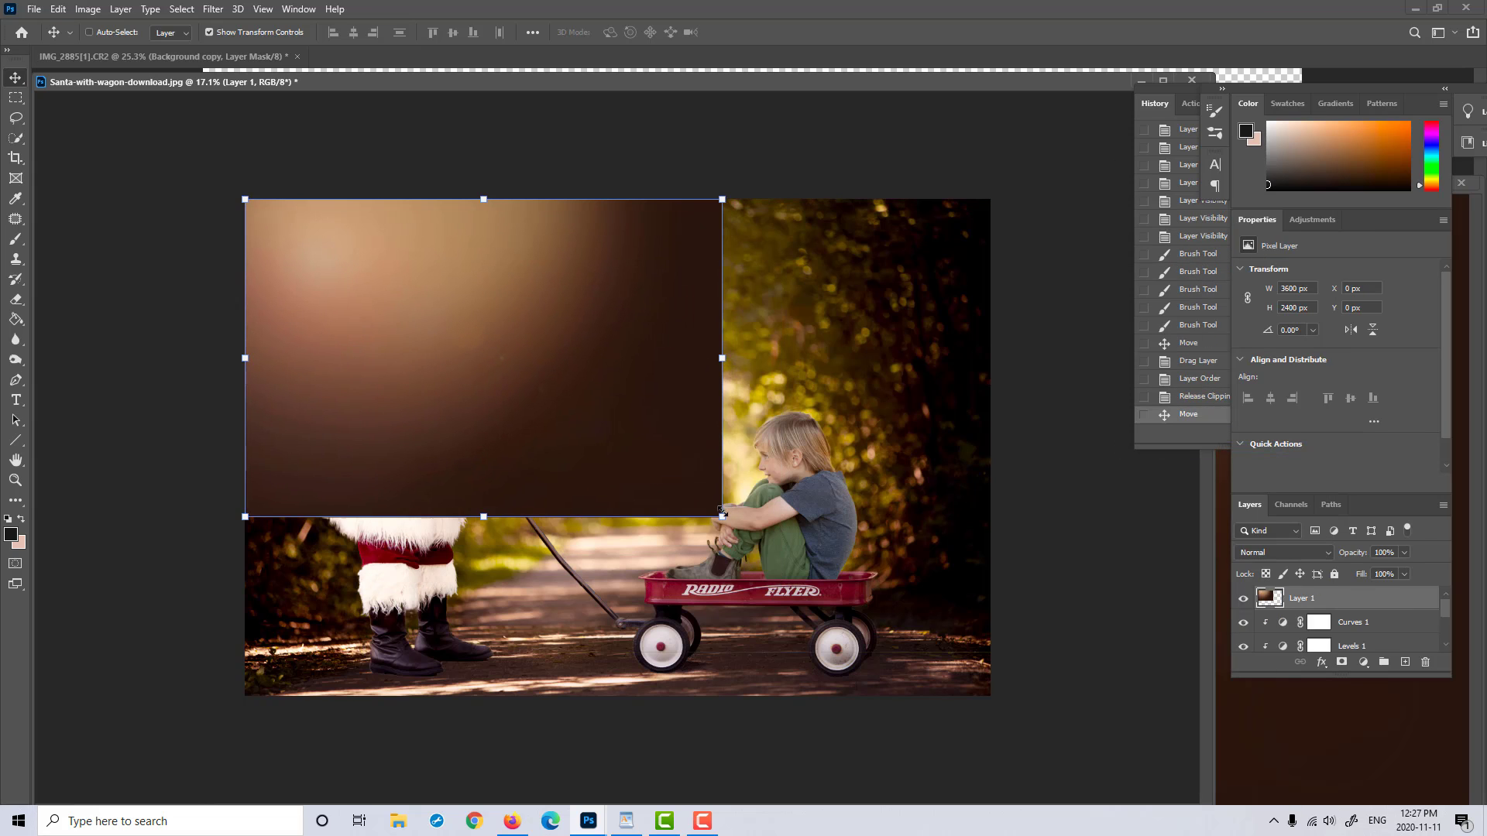
pyautogui.moveTo(722, 517); pyautogui.dragTo(985, 697)
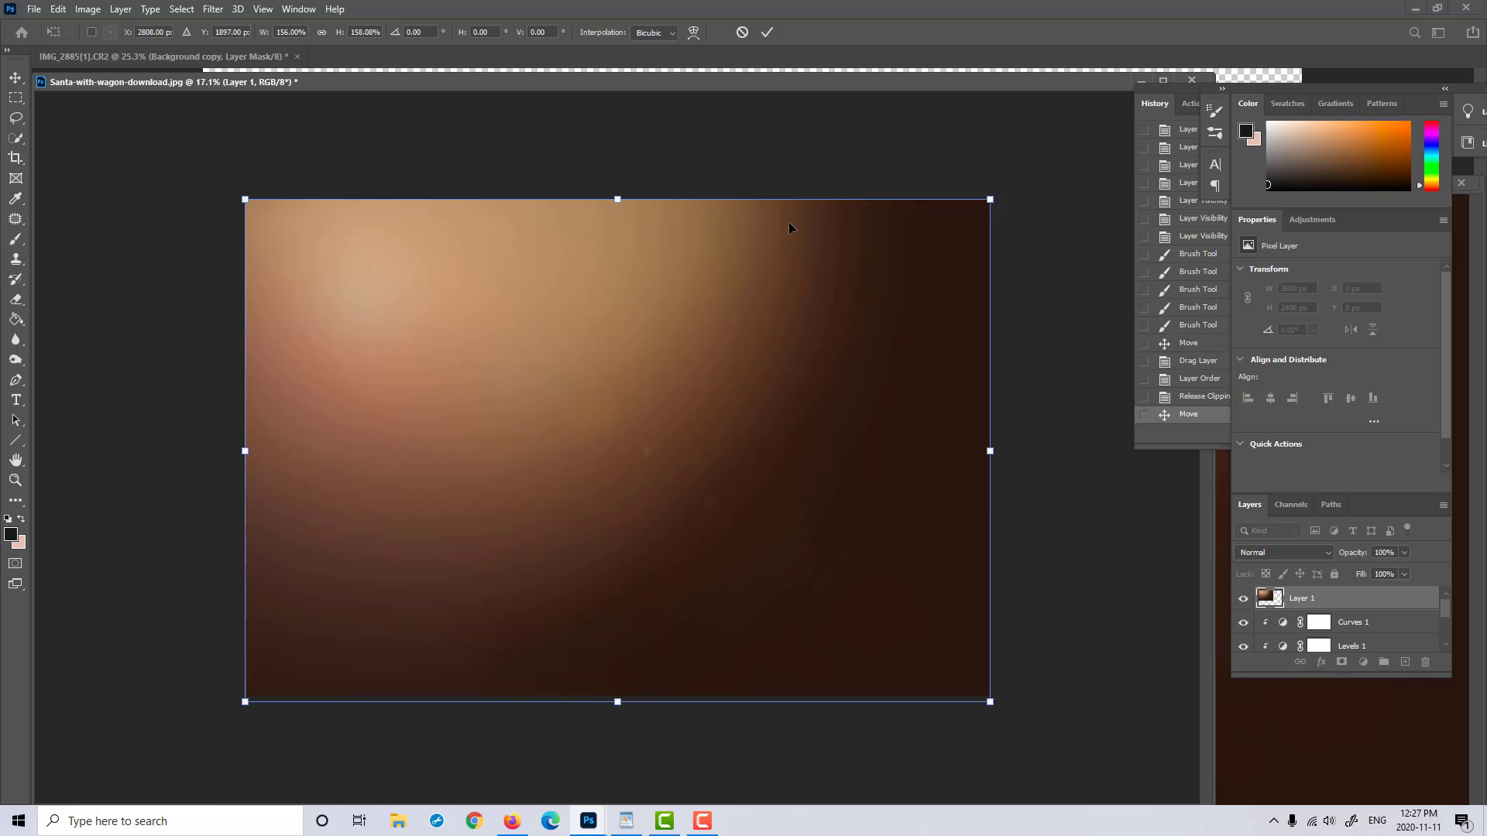
pyautogui.click(767, 32)
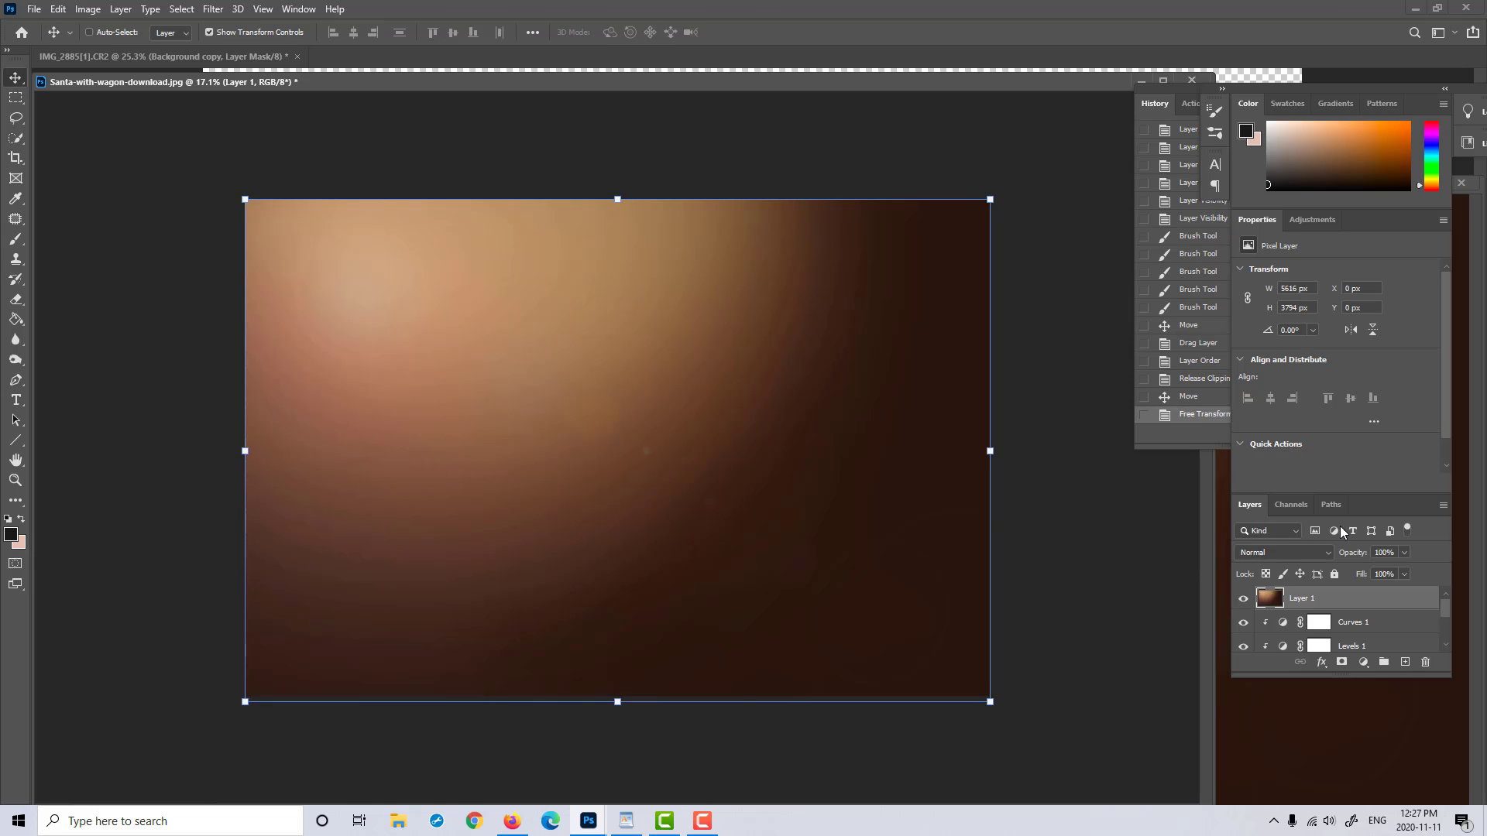
# Step: Set the glow overlay's blend mode to Screen and its opacity to 11%
pyautogui.click(1317, 555)
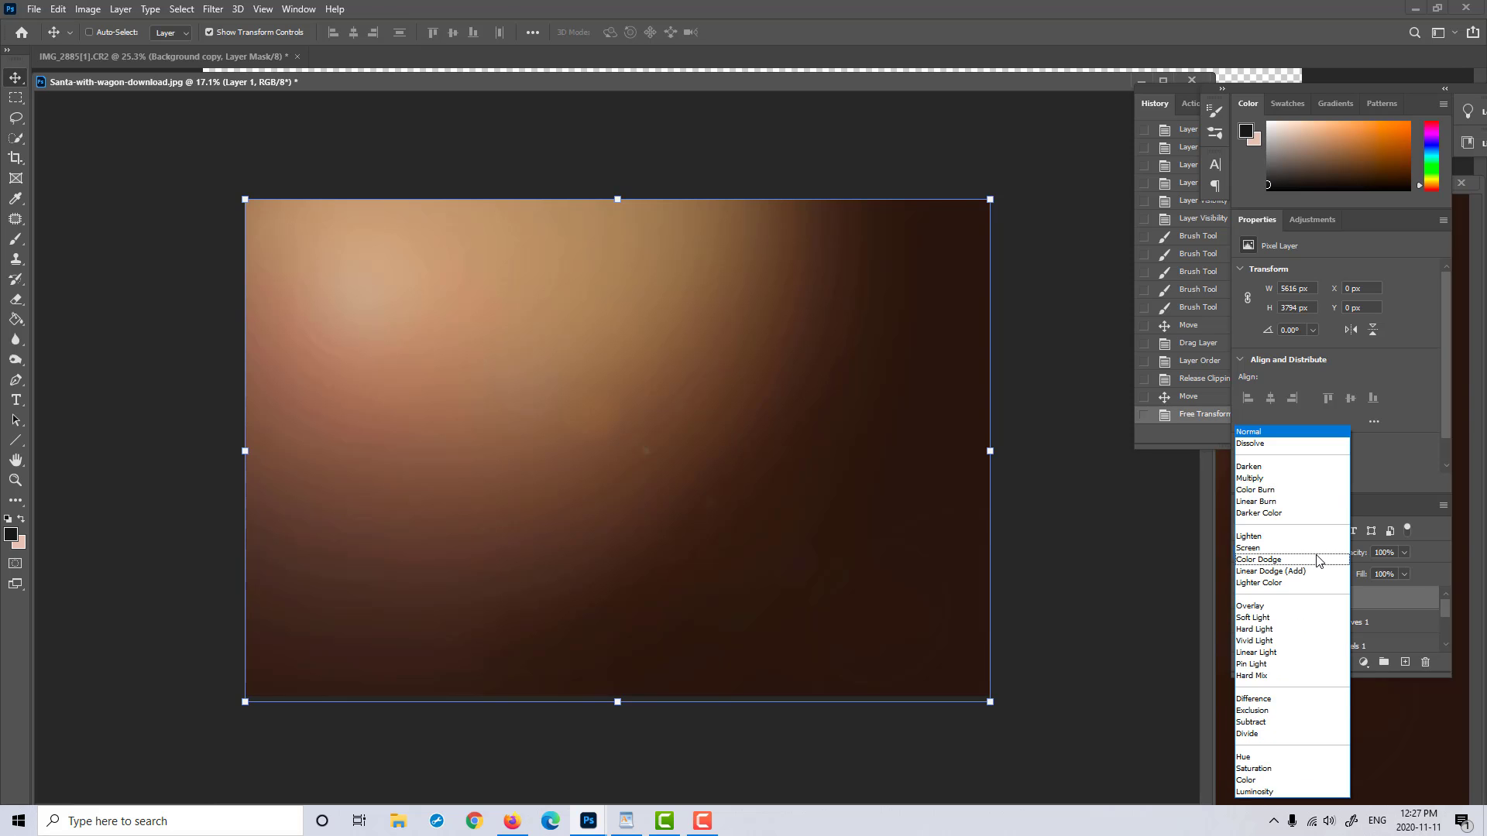
pyautogui.click(1309, 552)
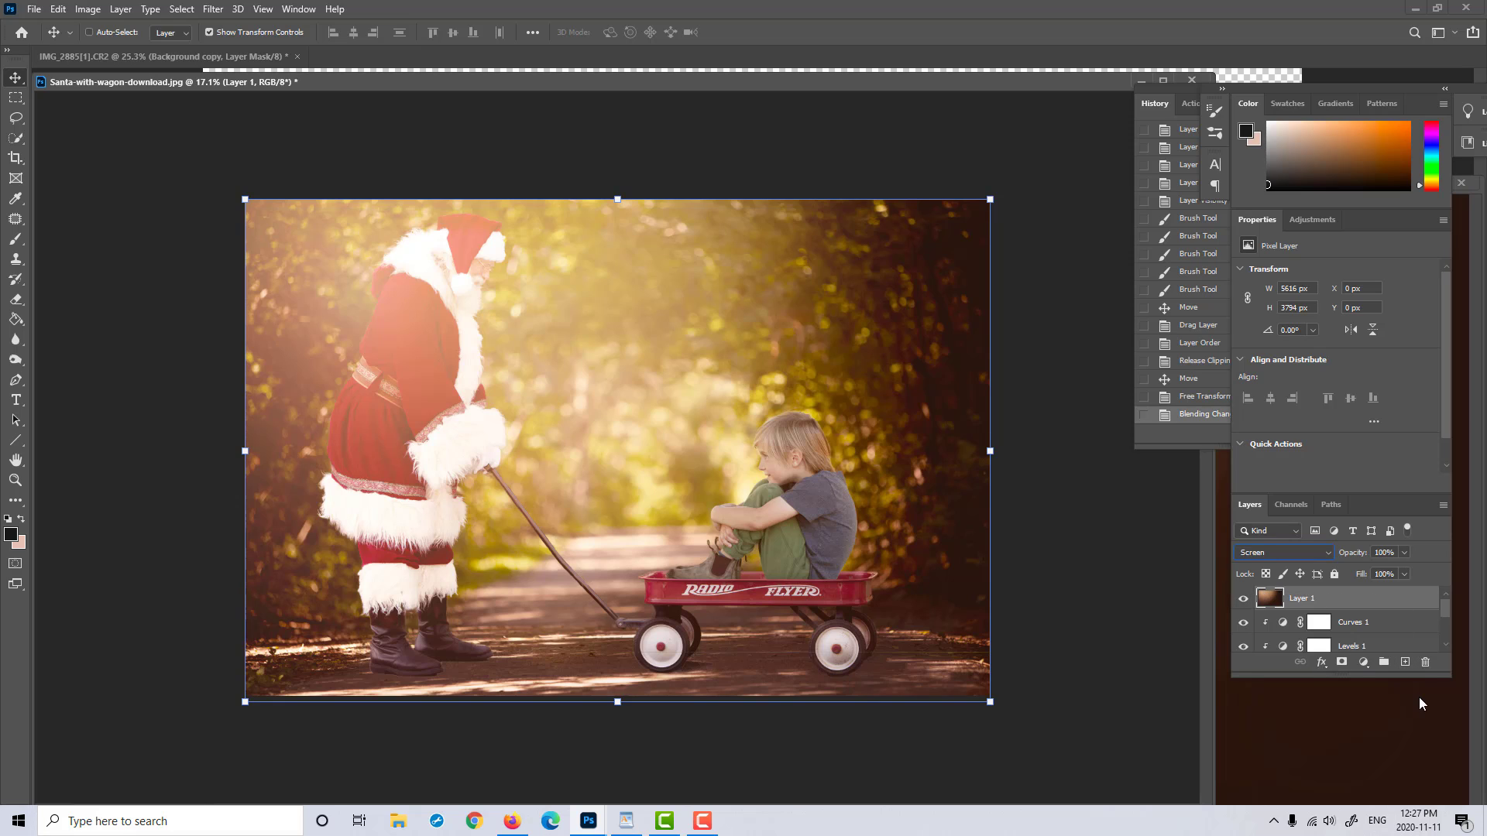
pyautogui.click(1403, 553)
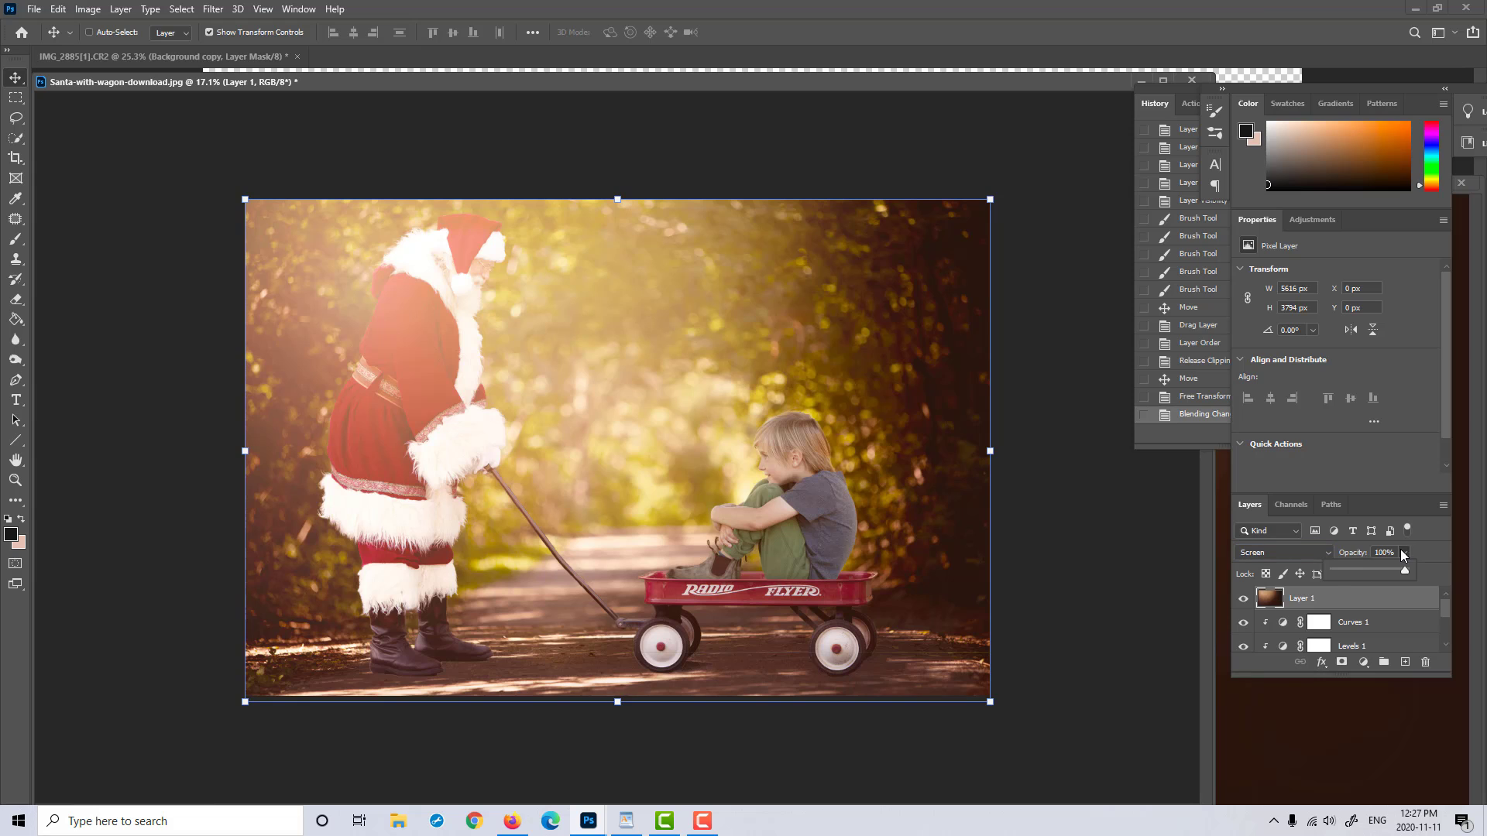
pyautogui.click(1337, 570)
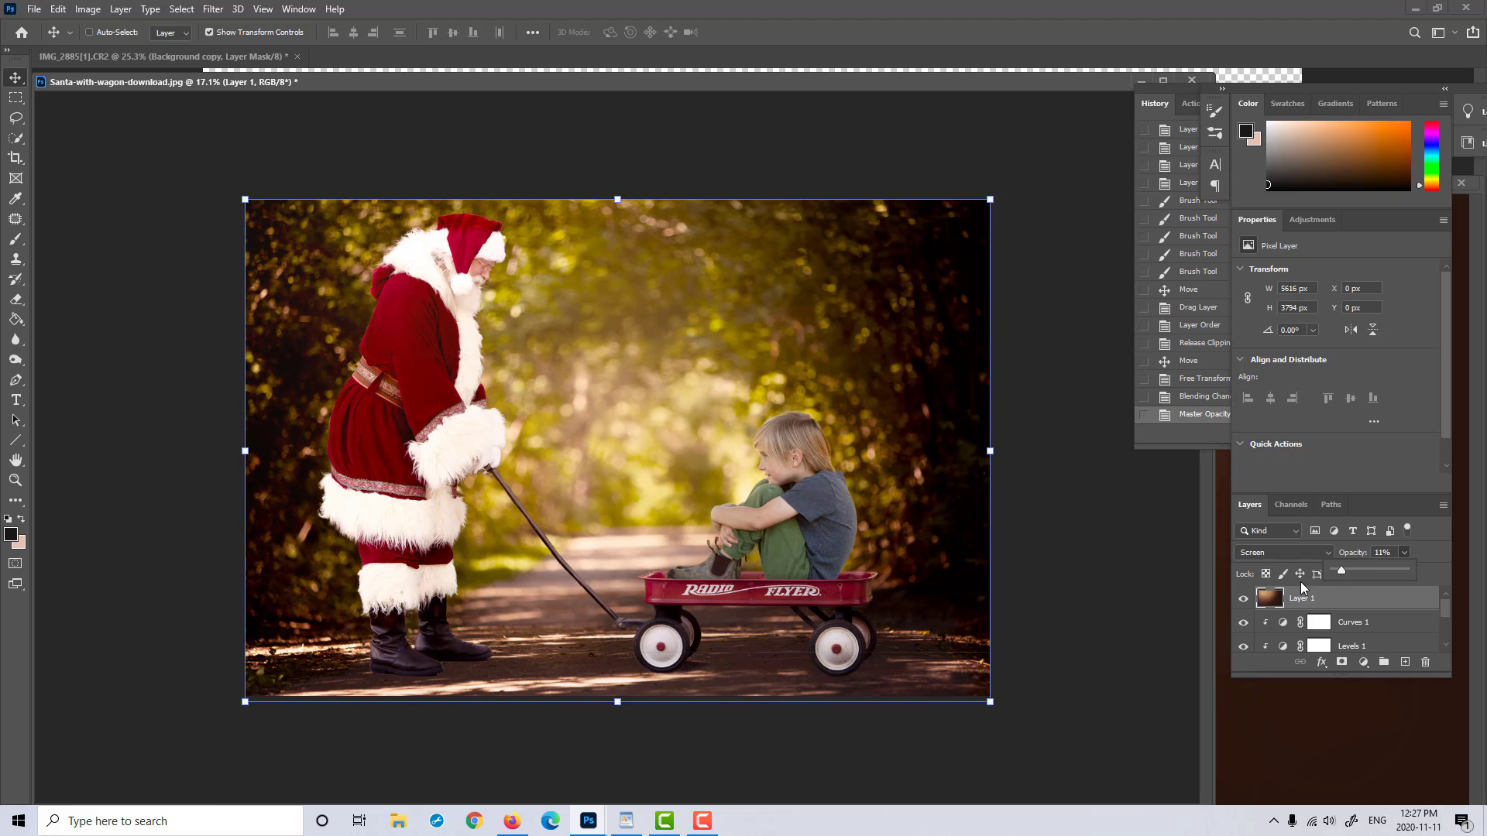
# Step: Compare the image with the glow overlay hidden and shown, and reduce the overlay's opacity to about 8%
pyautogui.click(1244, 601)
pyautogui.click(1244, 600)
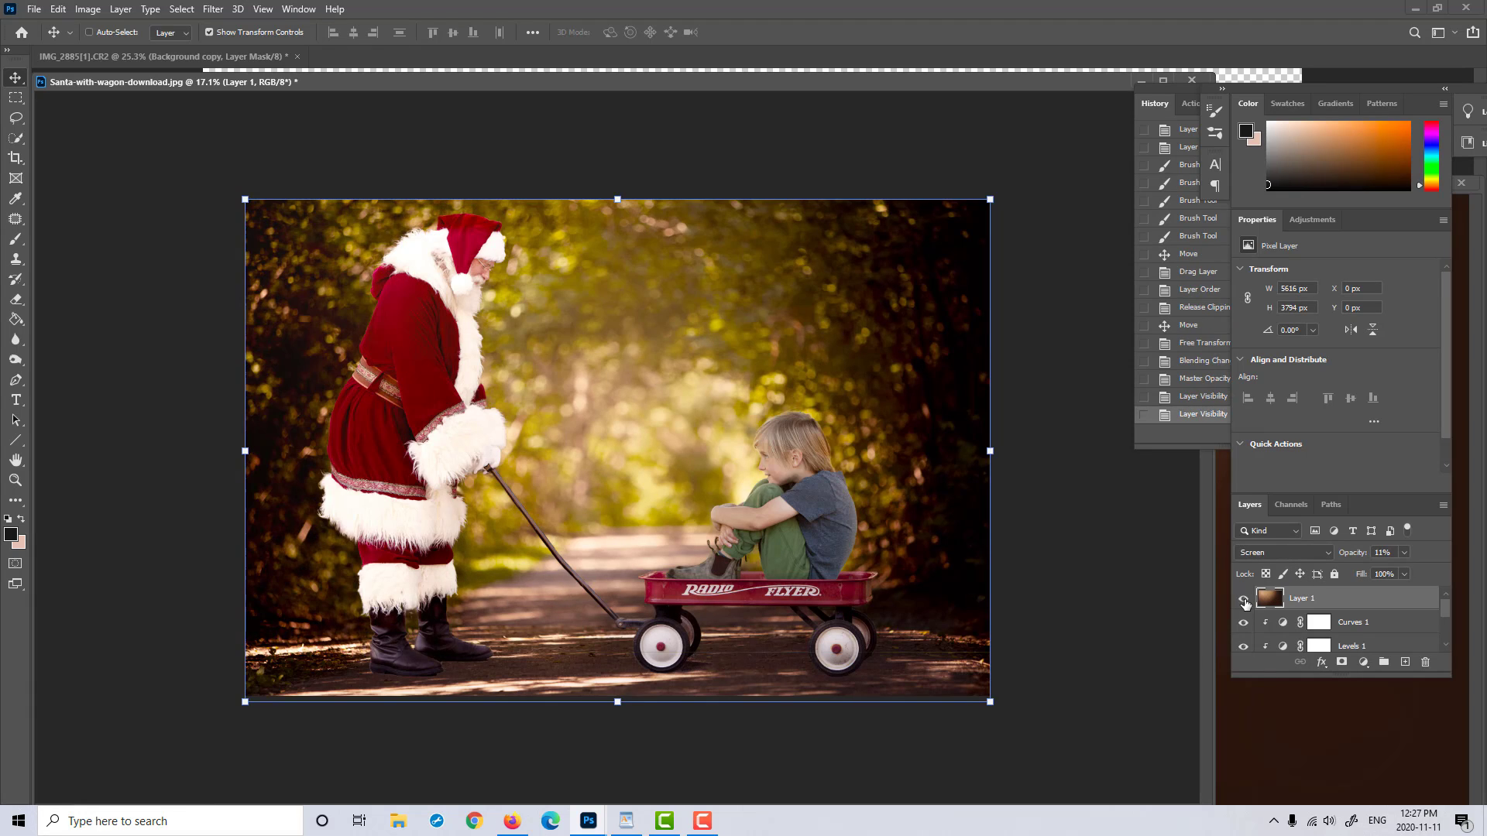
pyautogui.click(1244, 601)
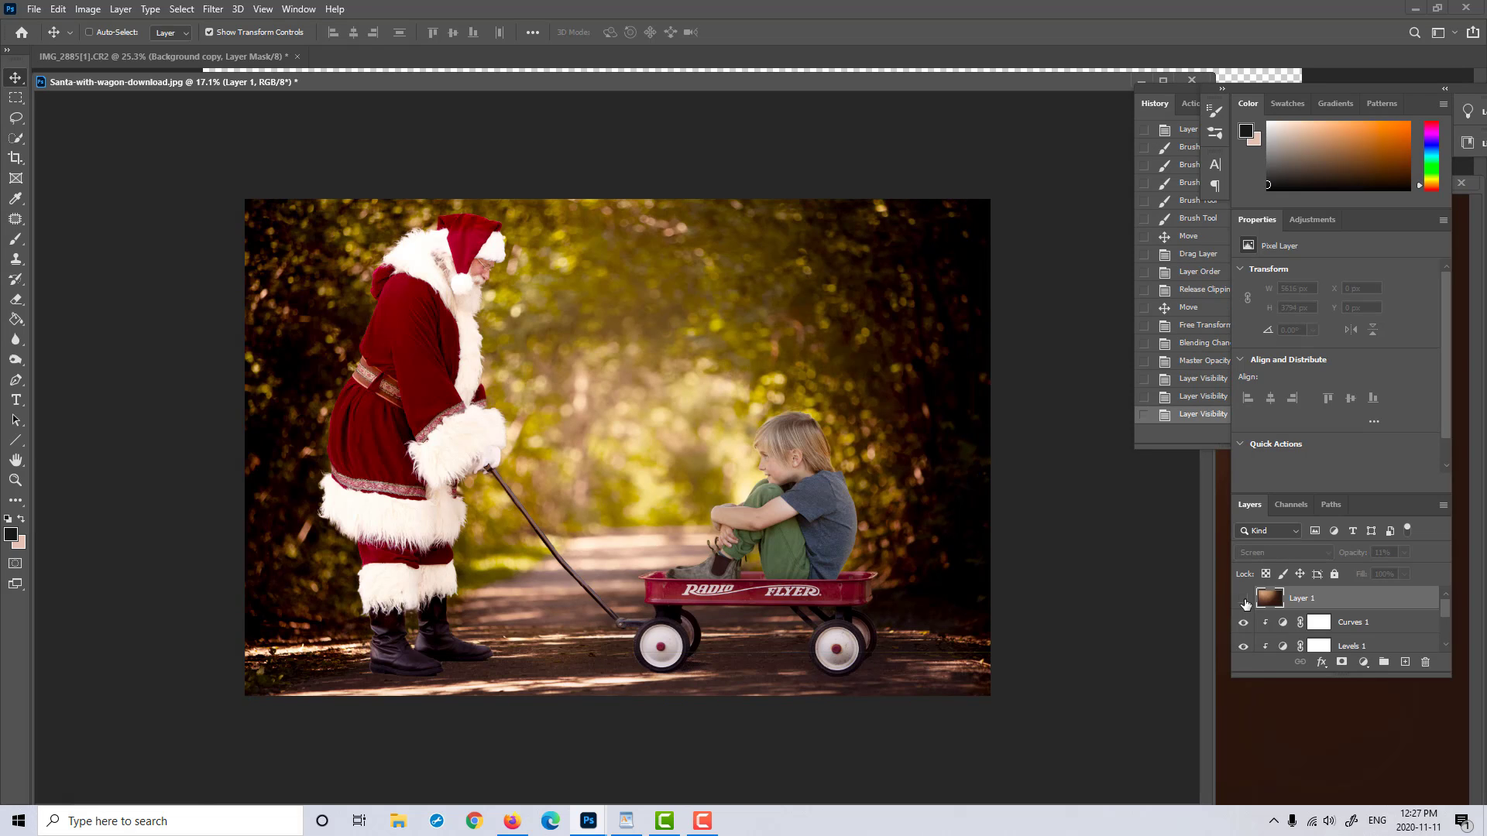
pyautogui.click(1244, 601)
pyautogui.click(1404, 553)
pyautogui.moveTo(1379, 570); pyautogui.dragTo(1396, 569)
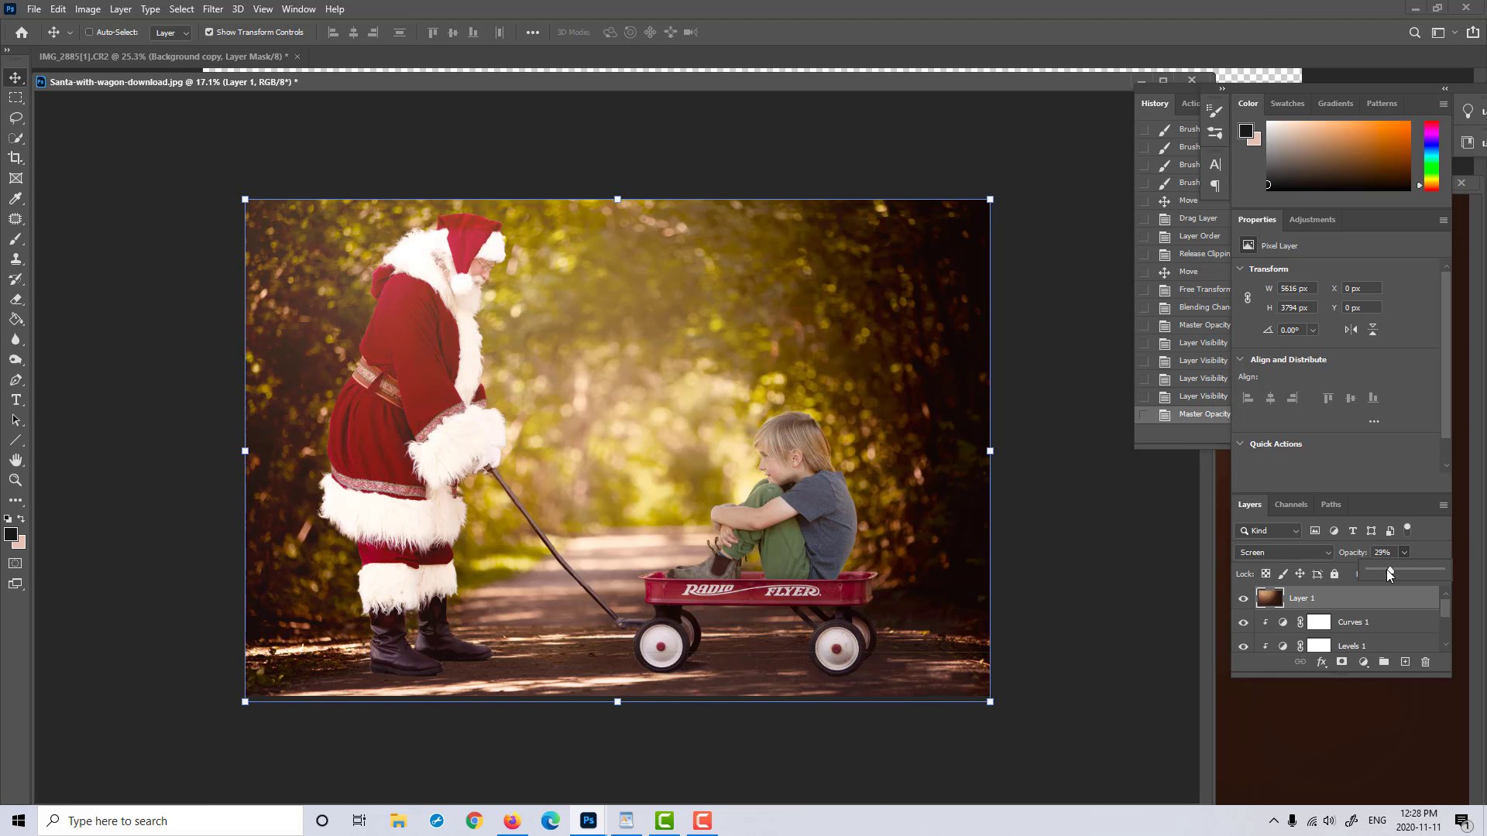
pyautogui.moveTo(1395, 570); pyautogui.dragTo(1374, 568)
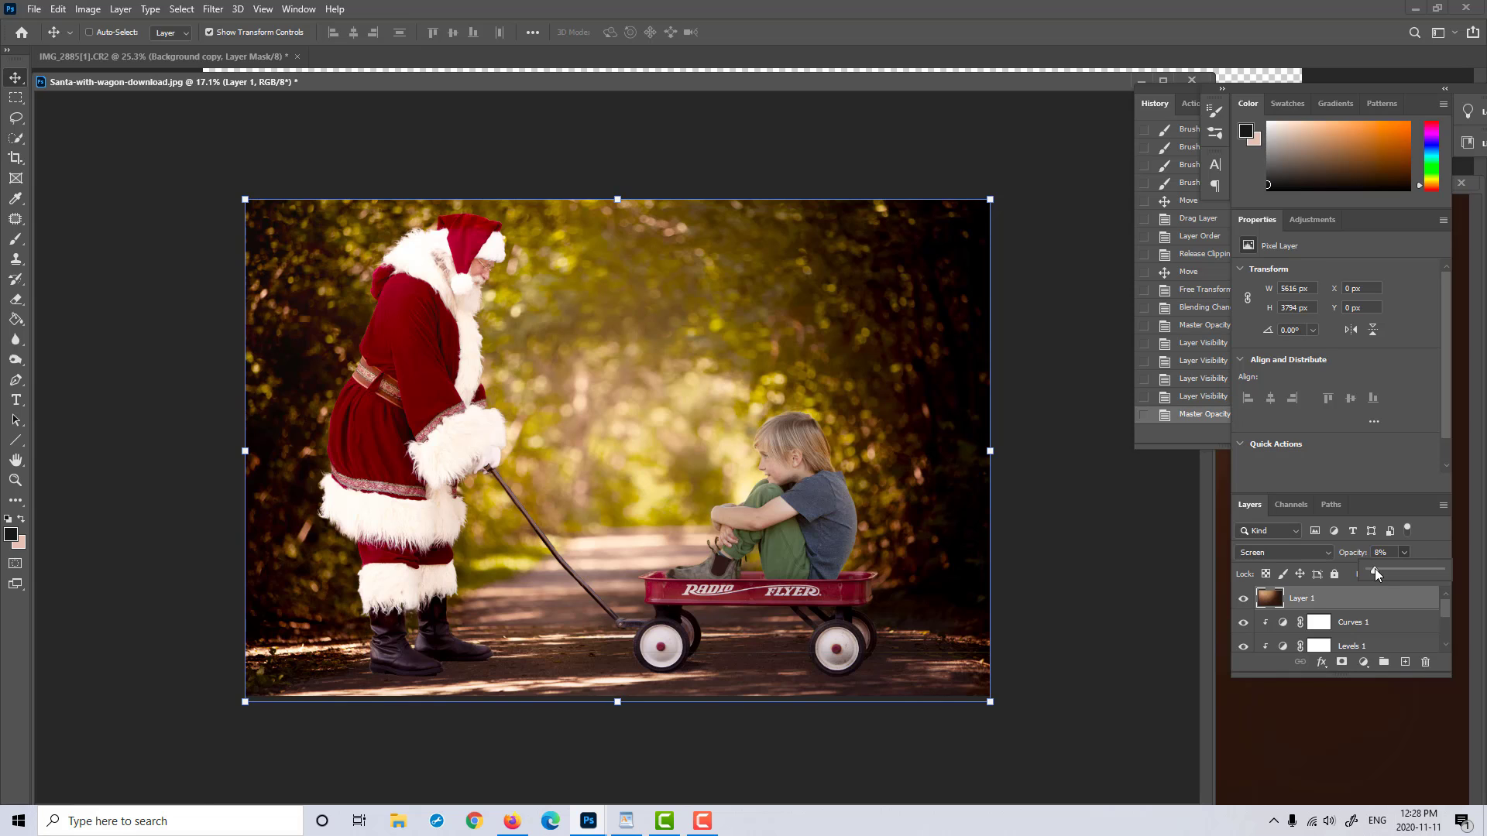
pyautogui.moveTo(1374, 572); pyautogui.dragTo(1375, 572)
# Step: Add a Curves adjustment layer above the overlay with a gentle S-curve, and compare the image with it hidden and shown
pyautogui.click(1365, 663)
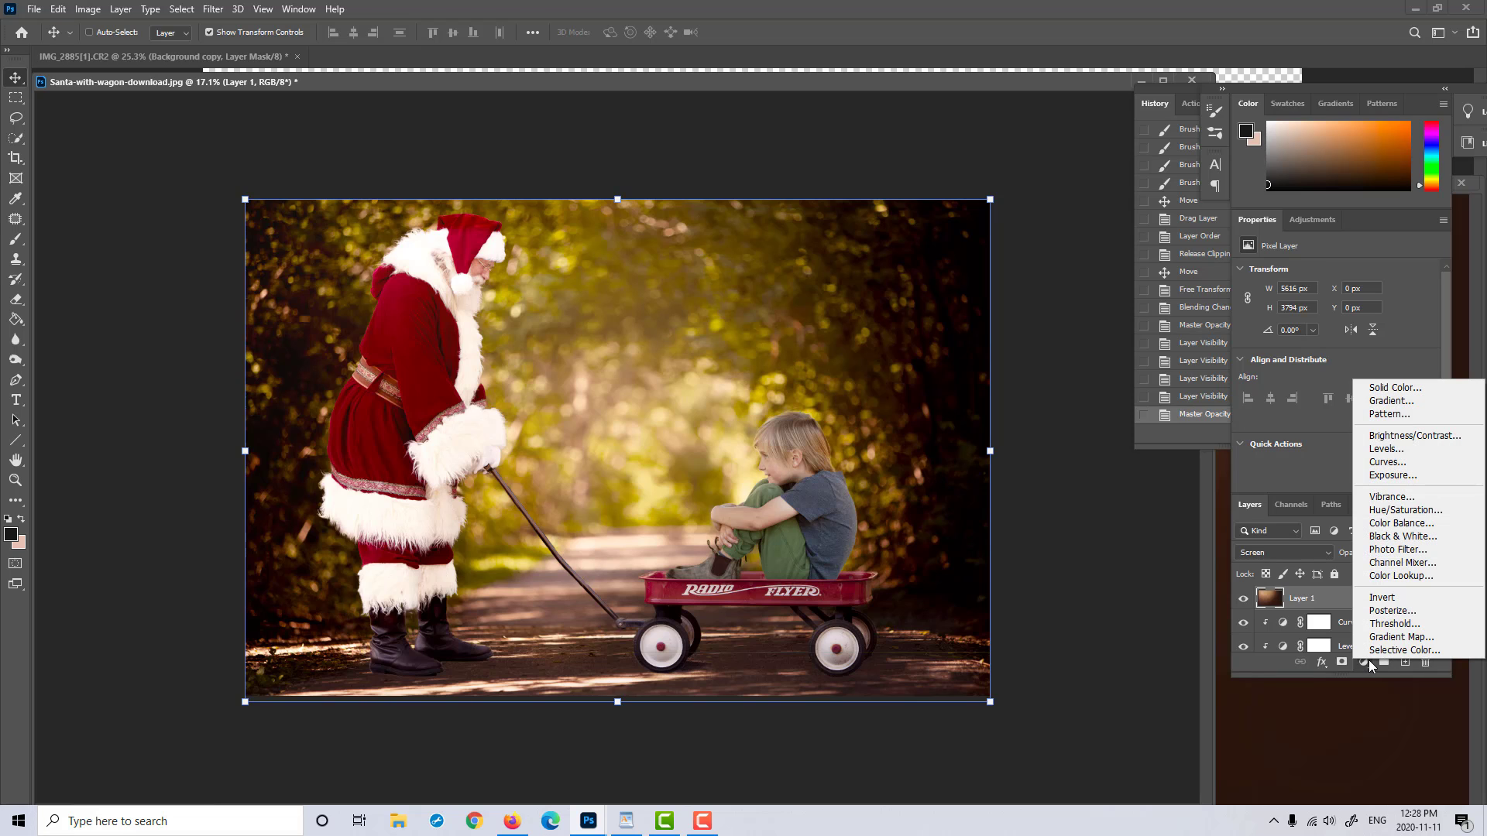
pyautogui.click(1406, 462)
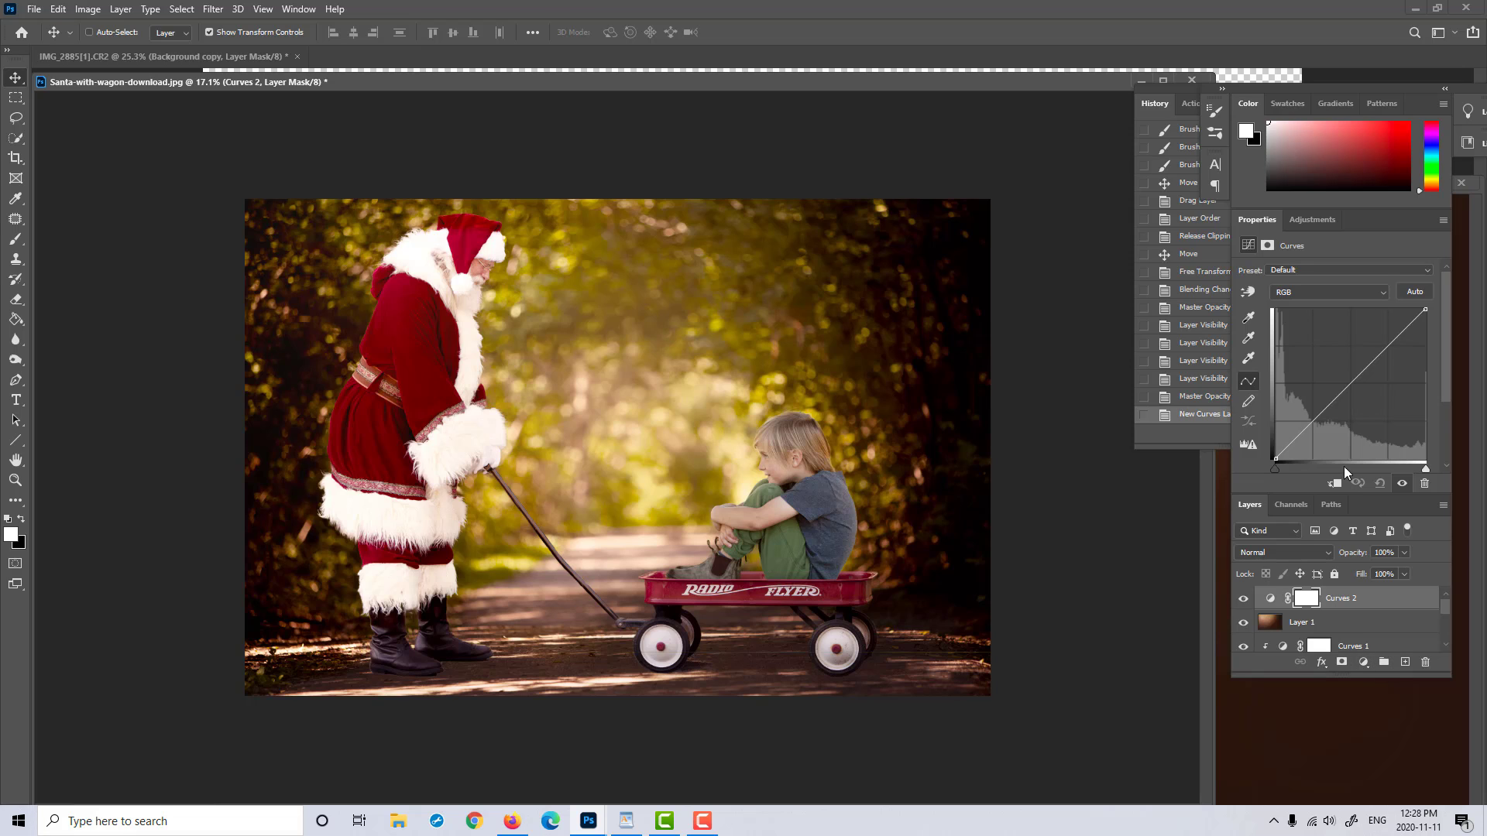
pyautogui.click(1386, 345)
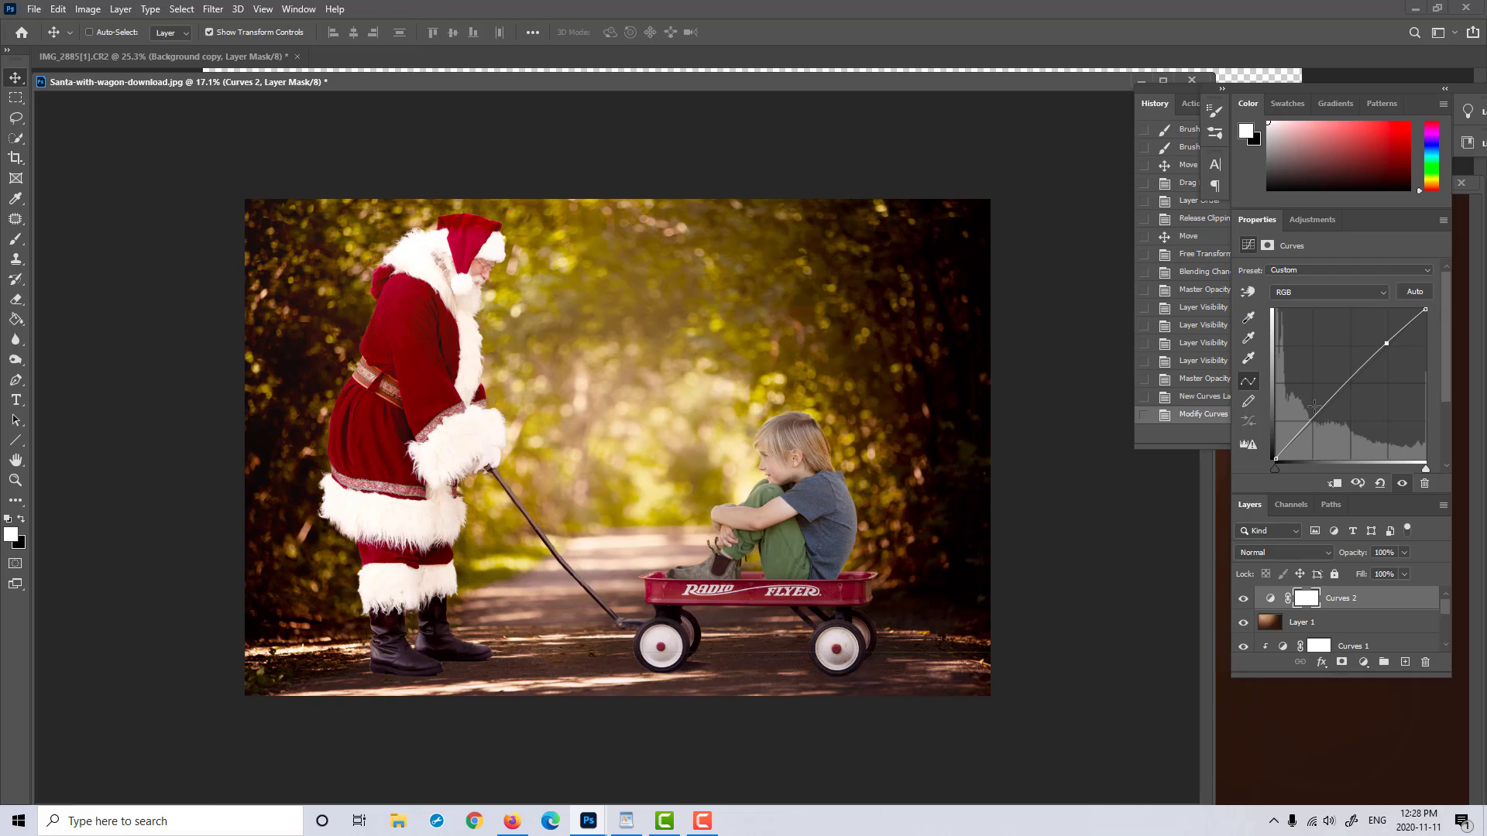
pyautogui.click(1304, 432)
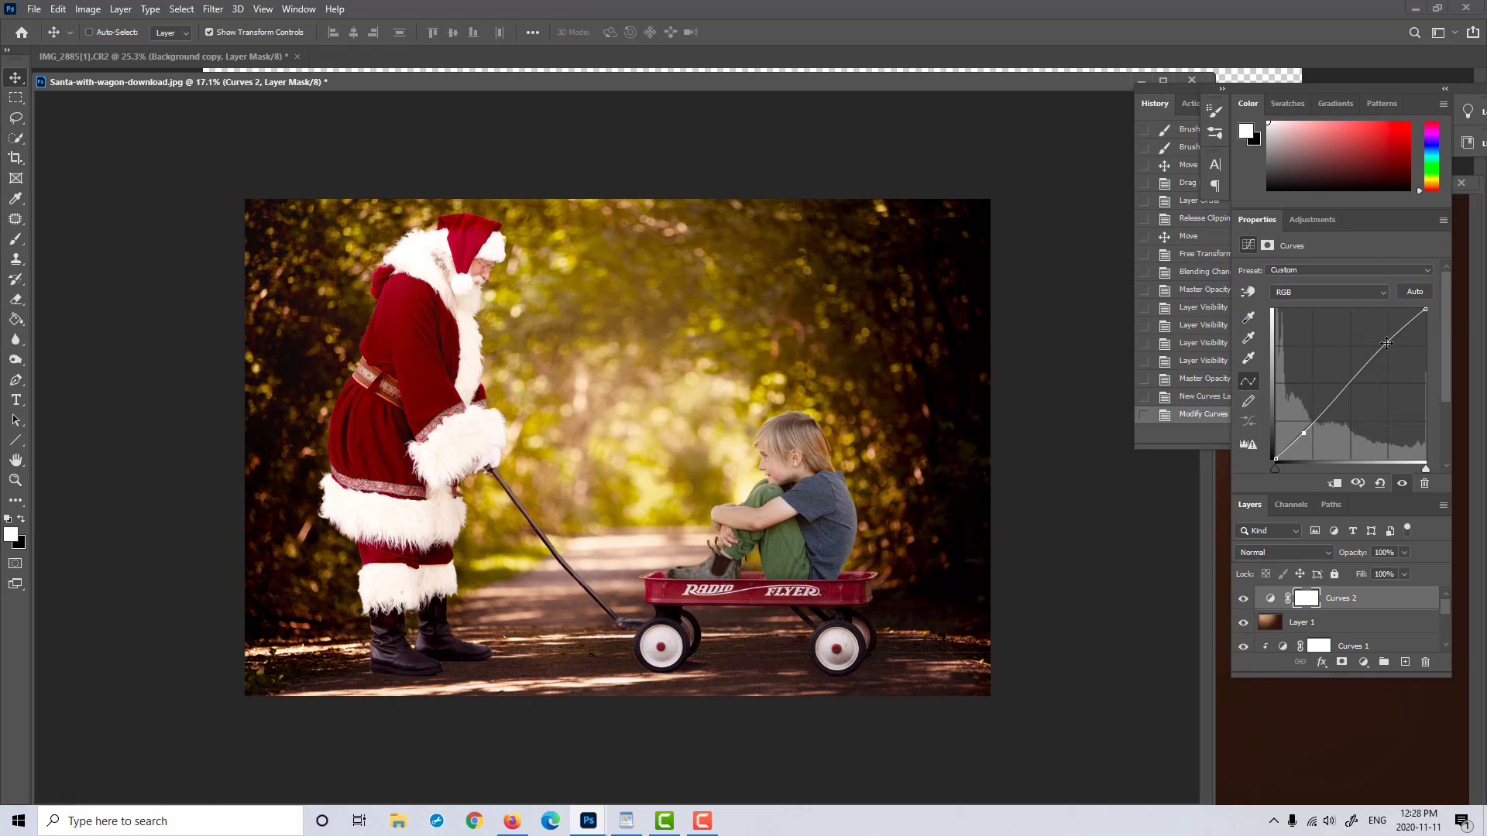
pyautogui.click(1243, 599)
pyautogui.click(1243, 601)
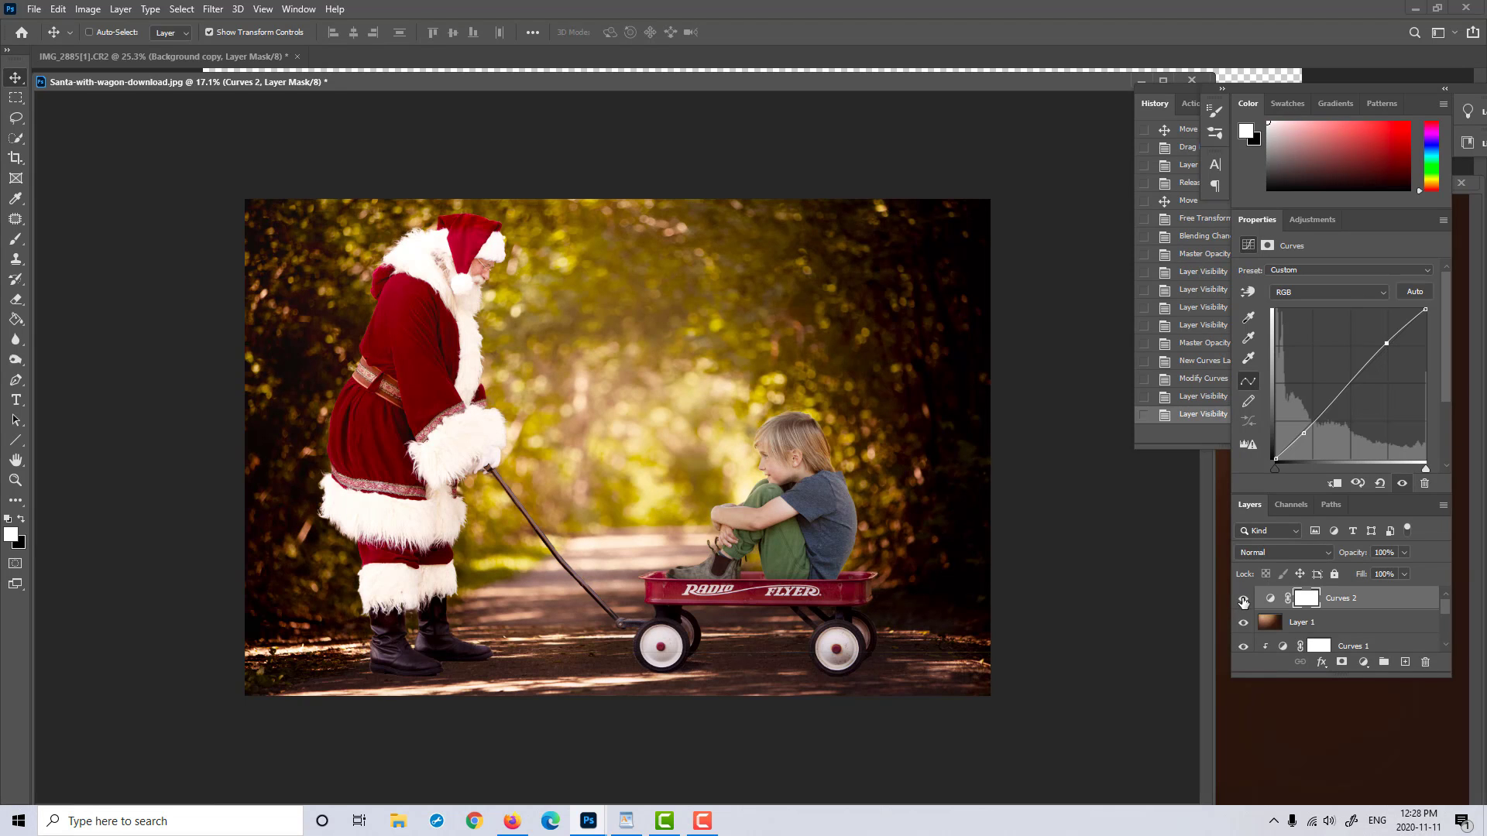